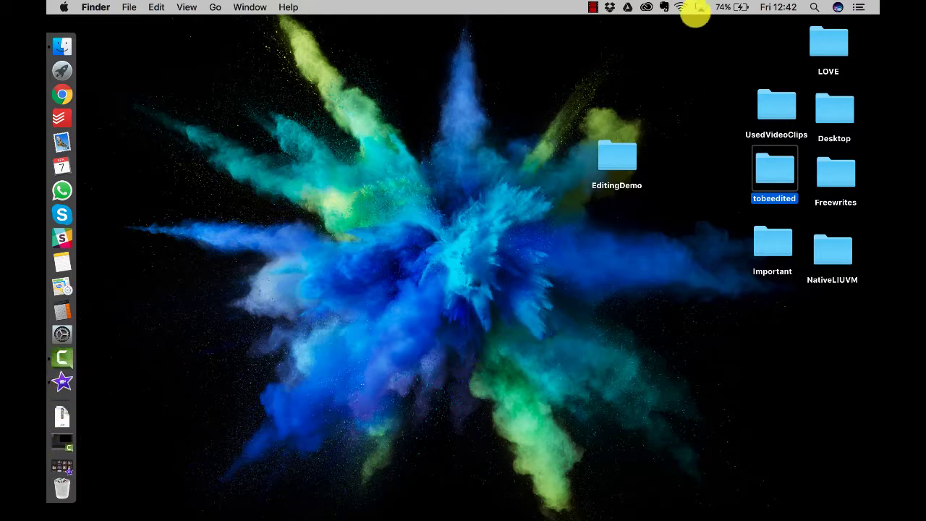
- Quit the Dropbox and Google Drive sync apps running in the background
left_click(609, 7)
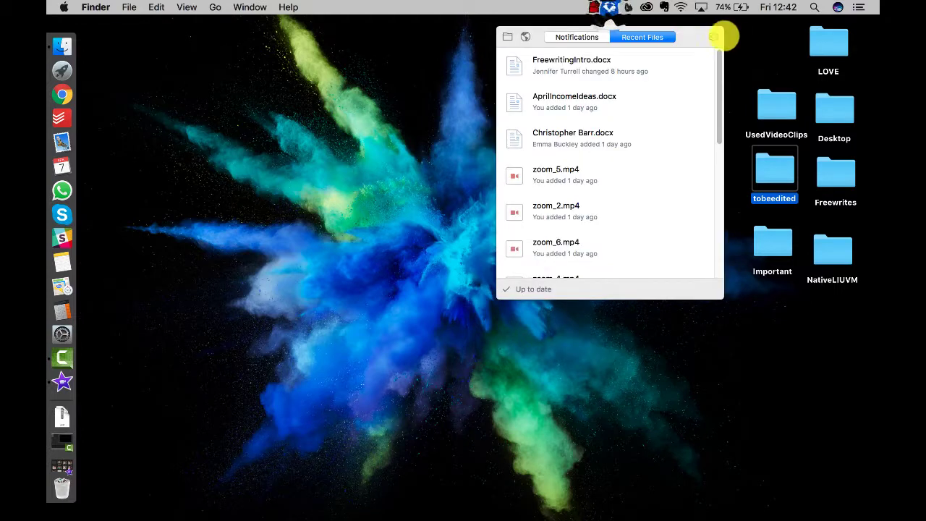
left_click(715, 36)
left_click(738, 135)
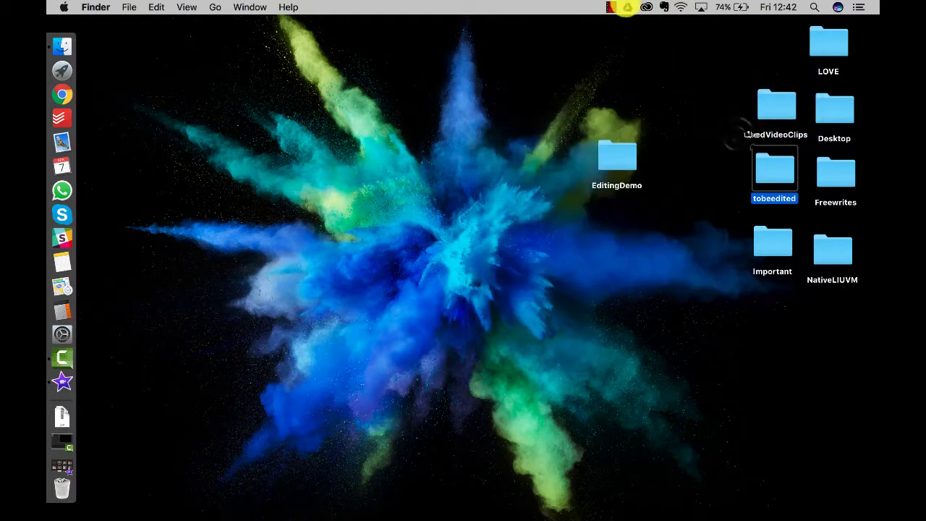
left_click(628, 7)
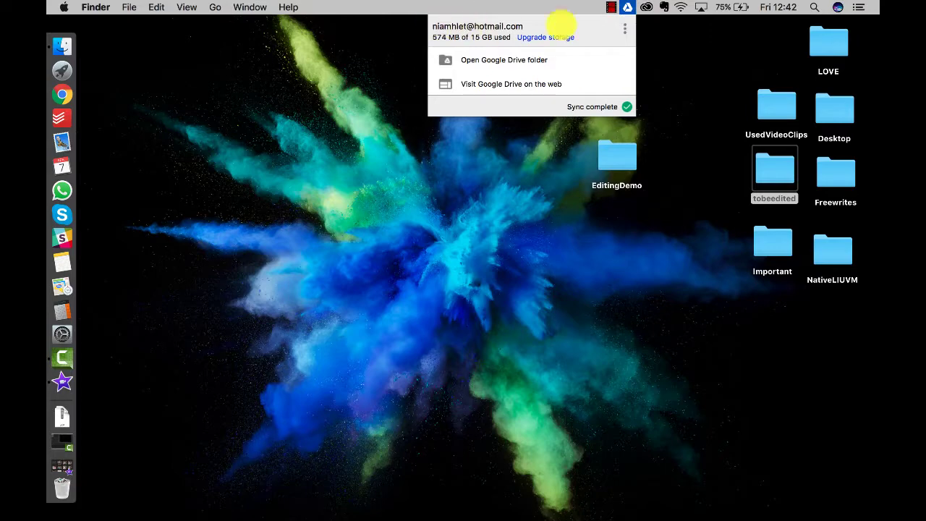
left_click(624, 27)
left_click(672, 118)
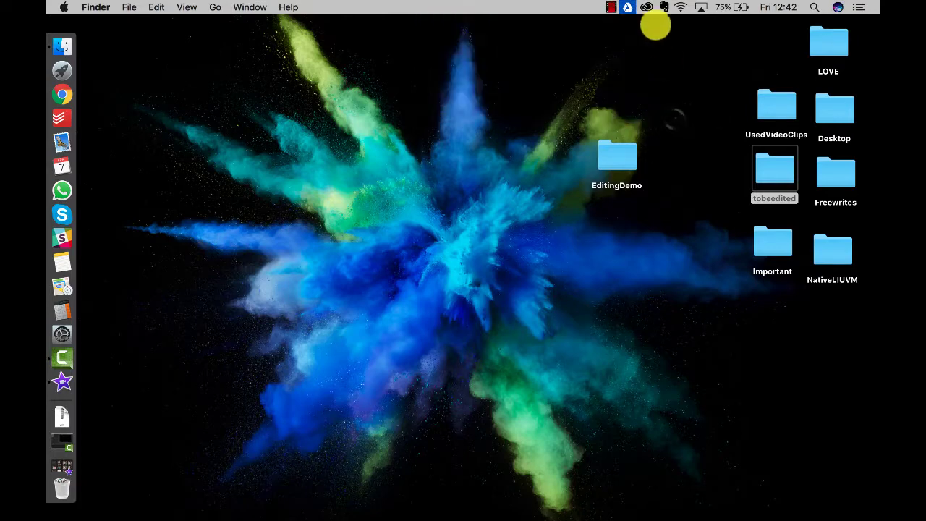
- Quit Creative Cloud and the Evernote helper running in the background
left_click(647, 8)
left_click(770, 41)
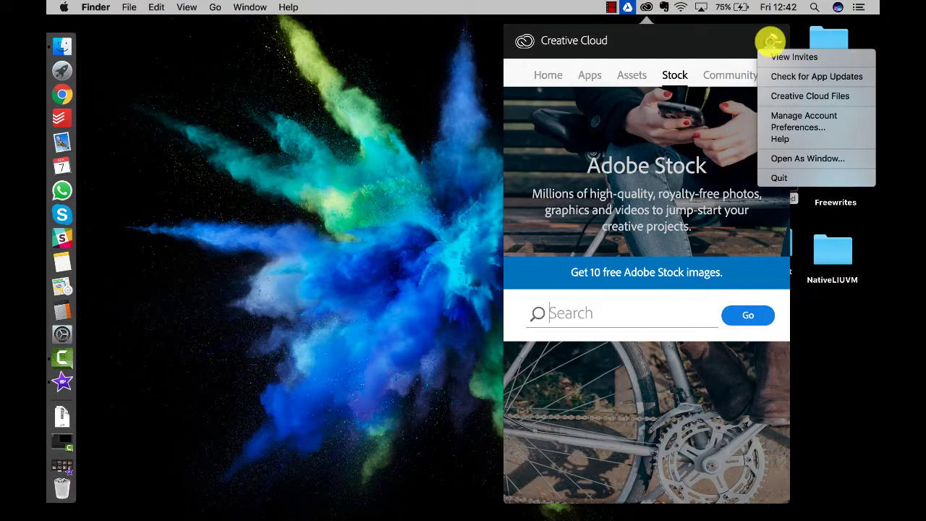
left_click(794, 178)
left_click(651, 9)
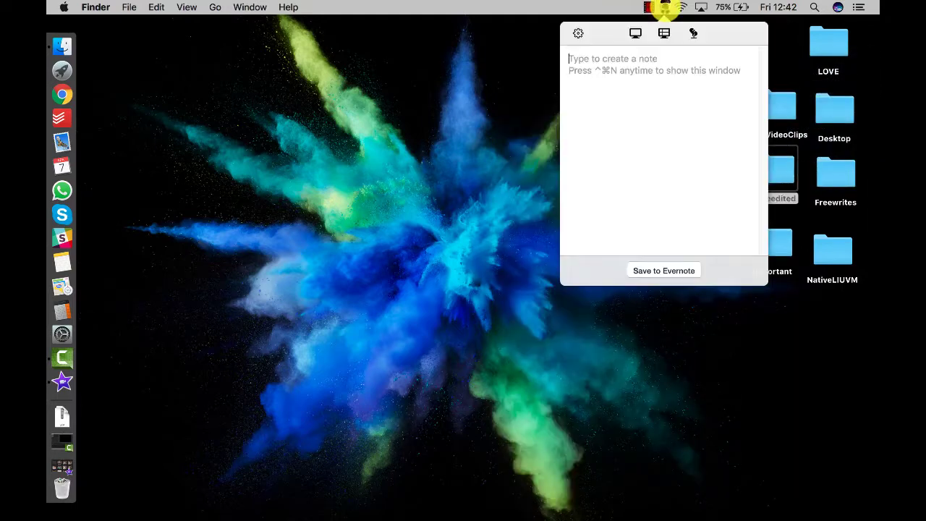
left_click(577, 32)
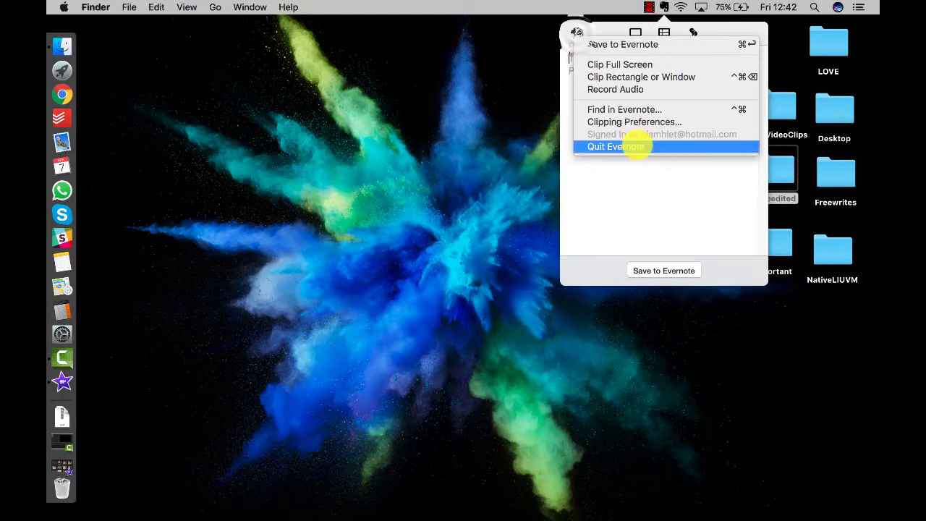
left_click(637, 146)
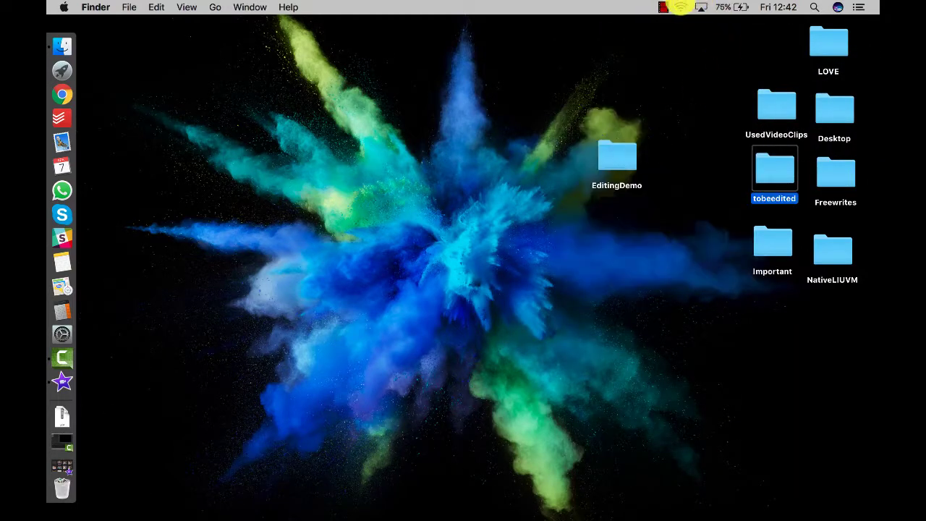
- Turn off the computer's Wi-Fi connection
left_click(680, 8)
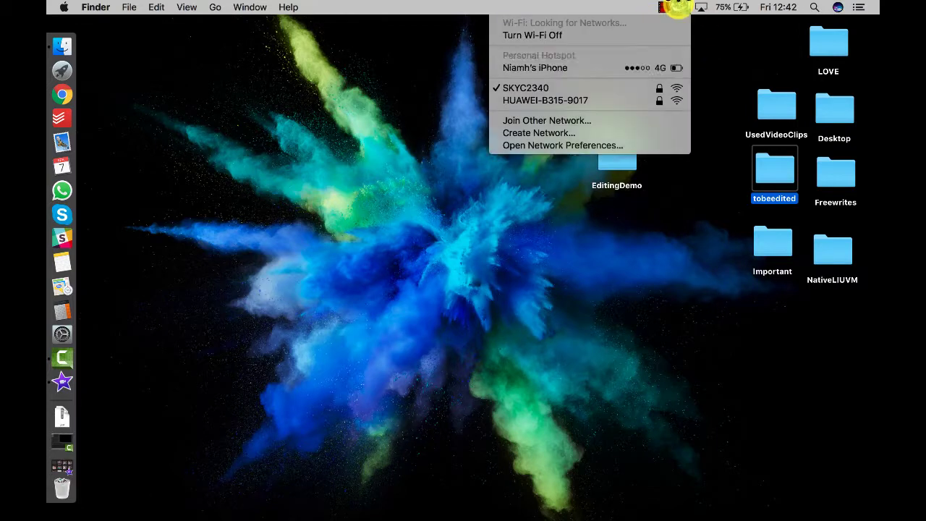
left_click(659, 32)
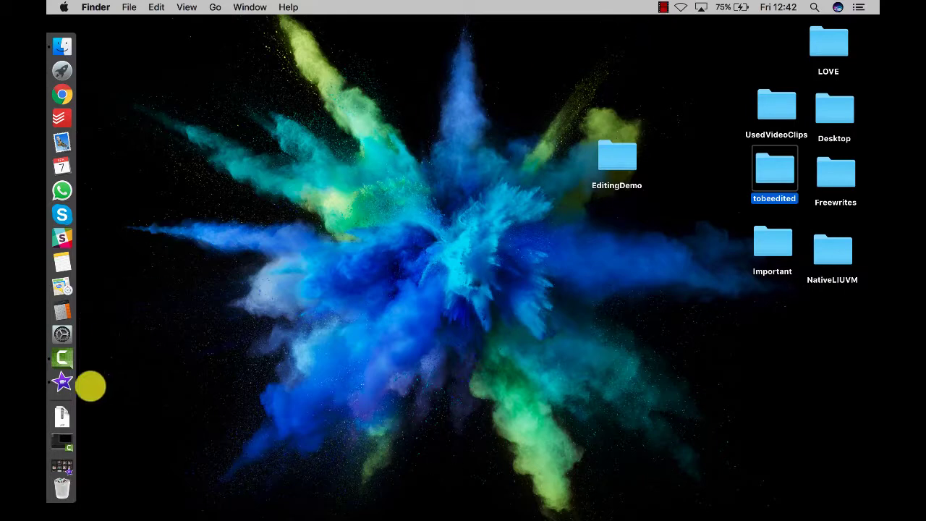
- Switch to iMovie, make its window full screen and create a new movie project
left_click(63, 382)
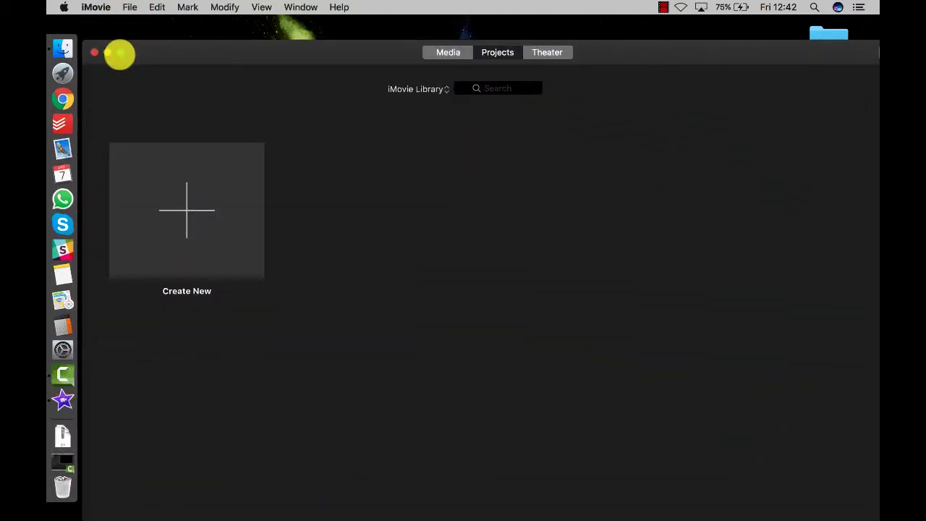
left_click(120, 53)
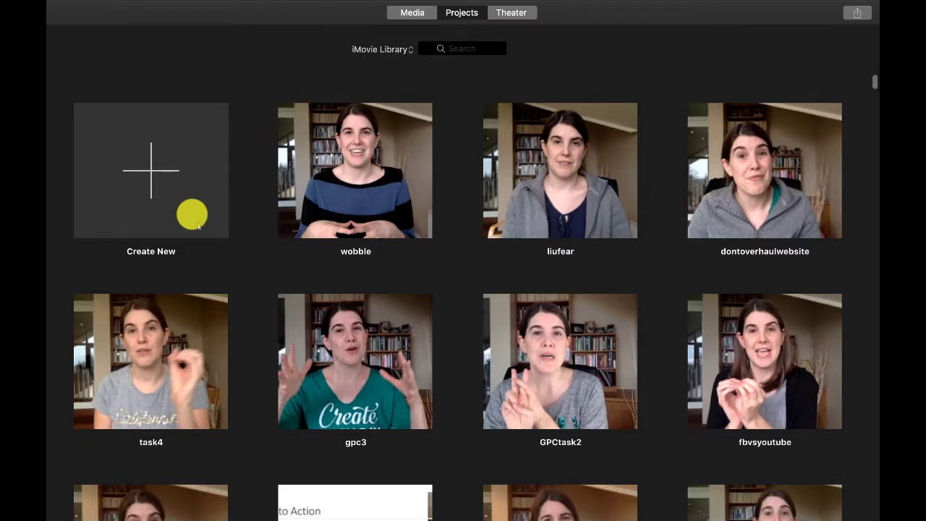
left_click(152, 169)
left_click(168, 234)
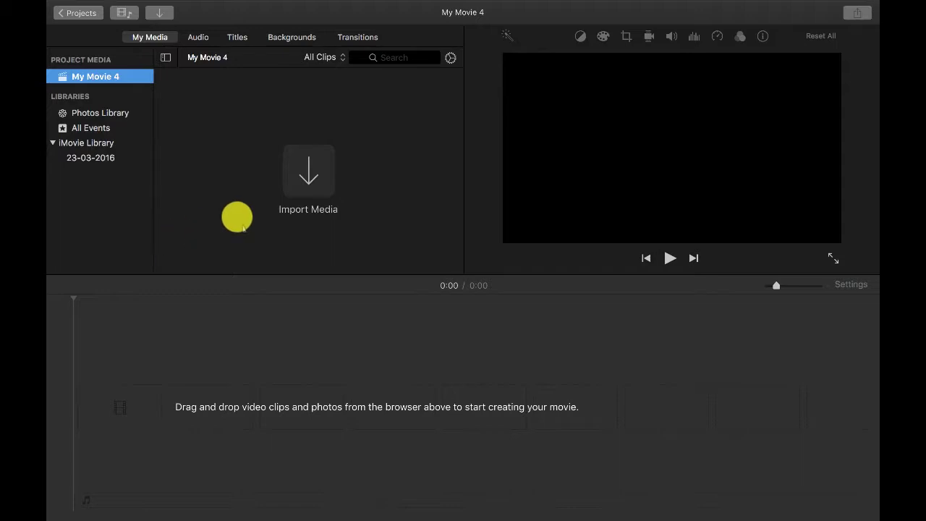
left_click(184, 321)
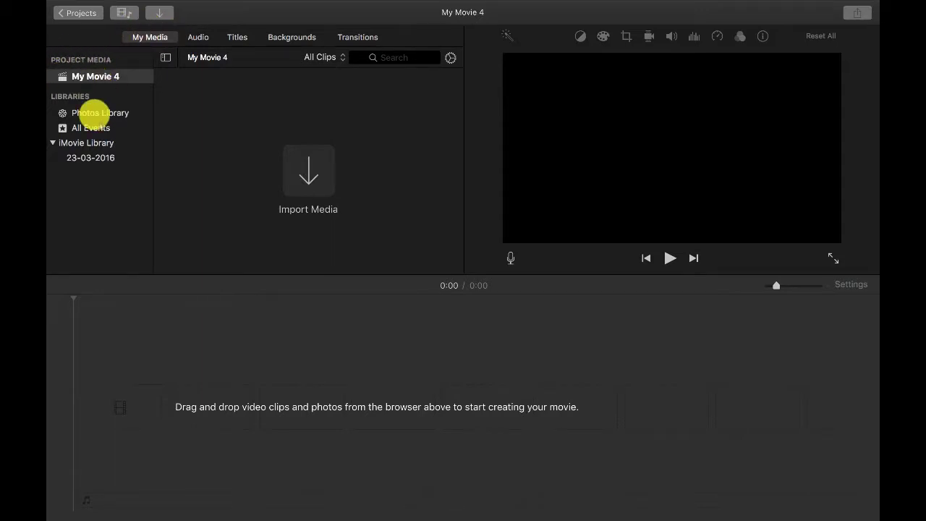
- Look through the media in Photos Library, All Events and iMovie Library, and return to the My Movie 4 project media
left_click(94, 113)
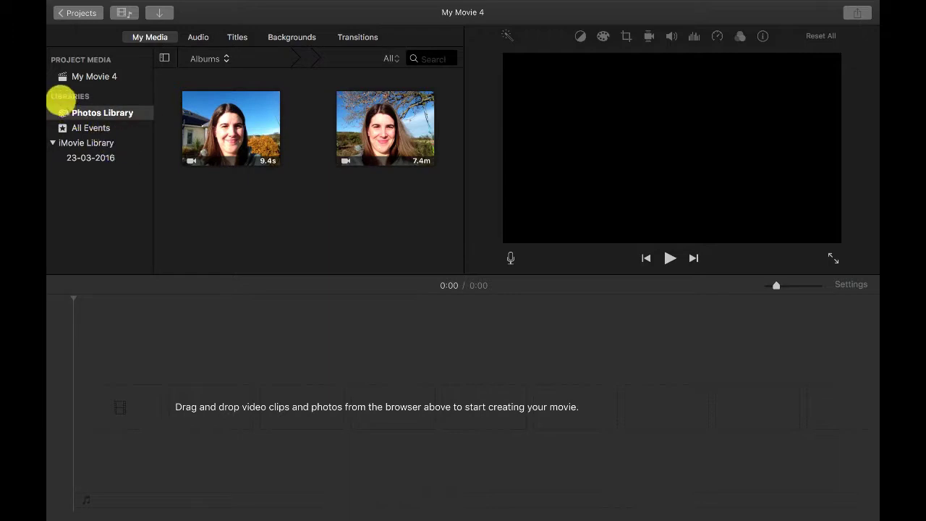
left_click(96, 128)
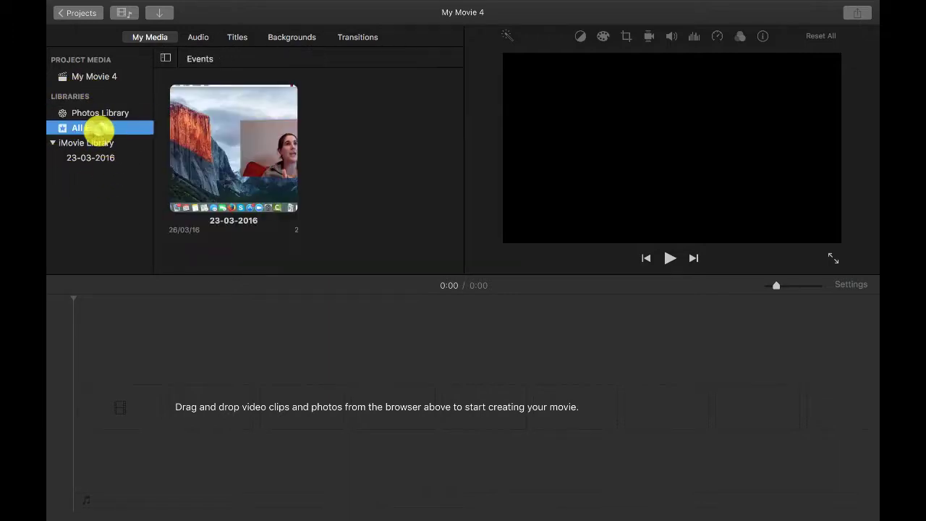
left_click(99, 144)
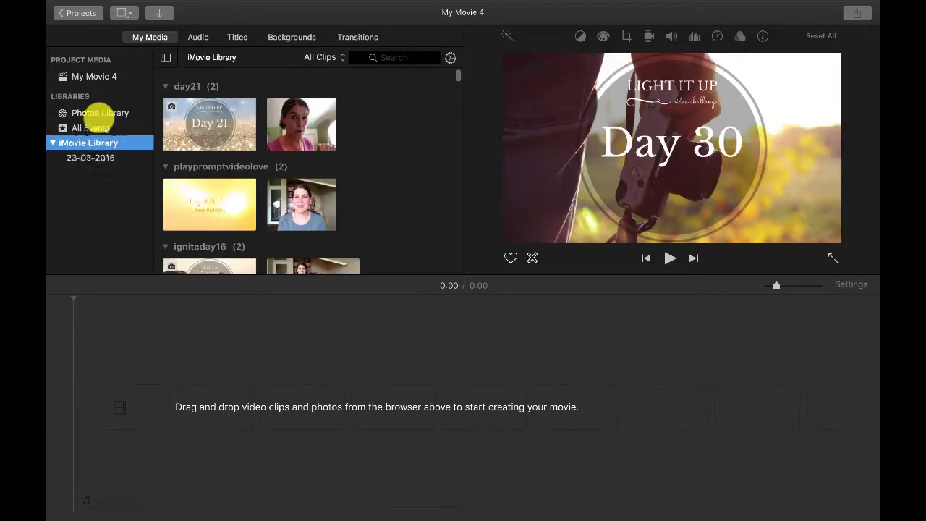
left_click(88, 77)
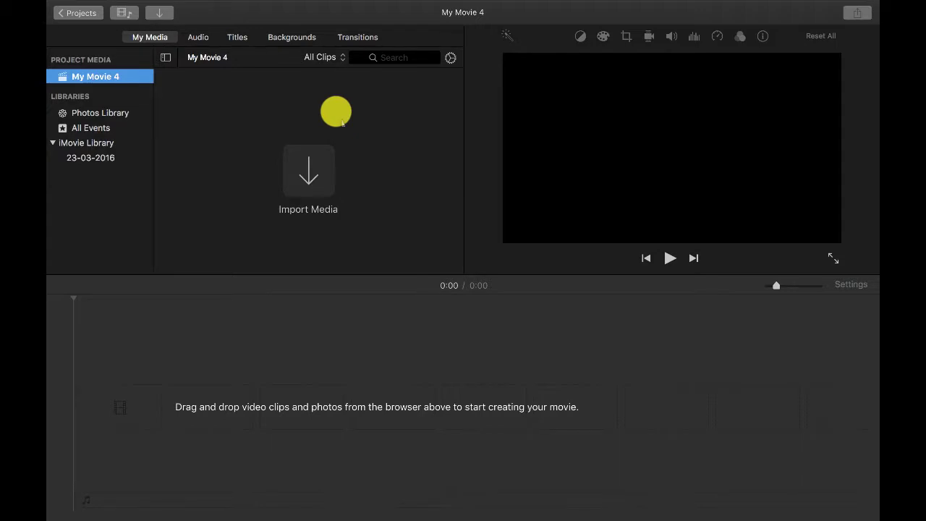
left_click(148, 336)
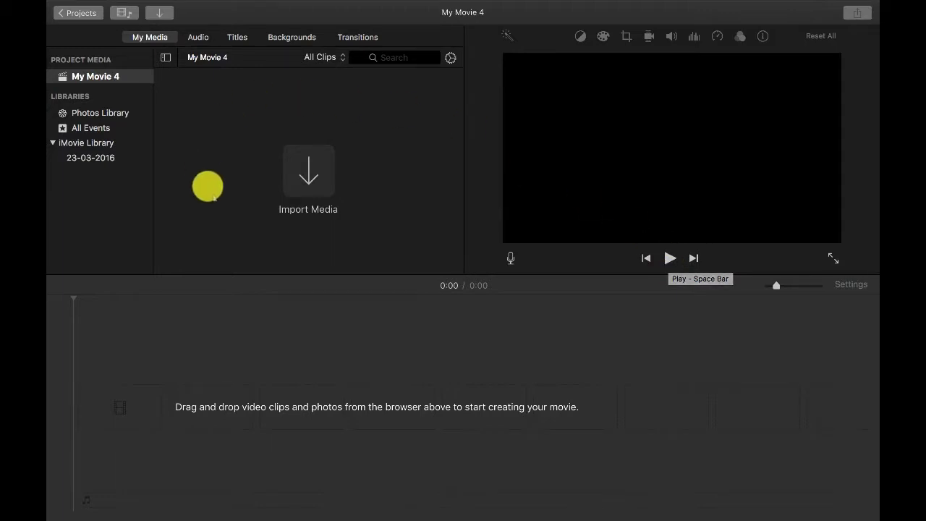
left_click(73, 380)
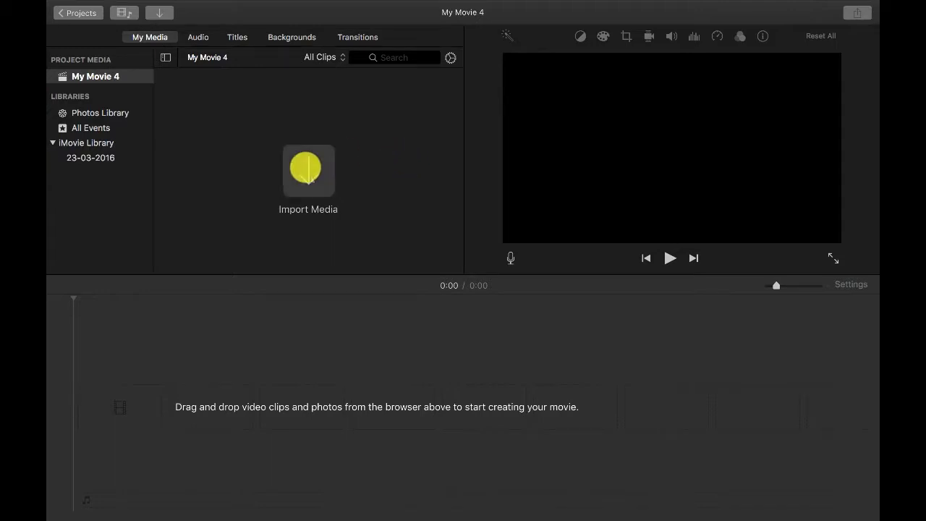
- Import Hot_Heat.mp3, IMG_2673.m4v, IMG_2678.m4v and the imovie image from the Desktop's EditingDemo folder into the project media
left_click(308, 174)
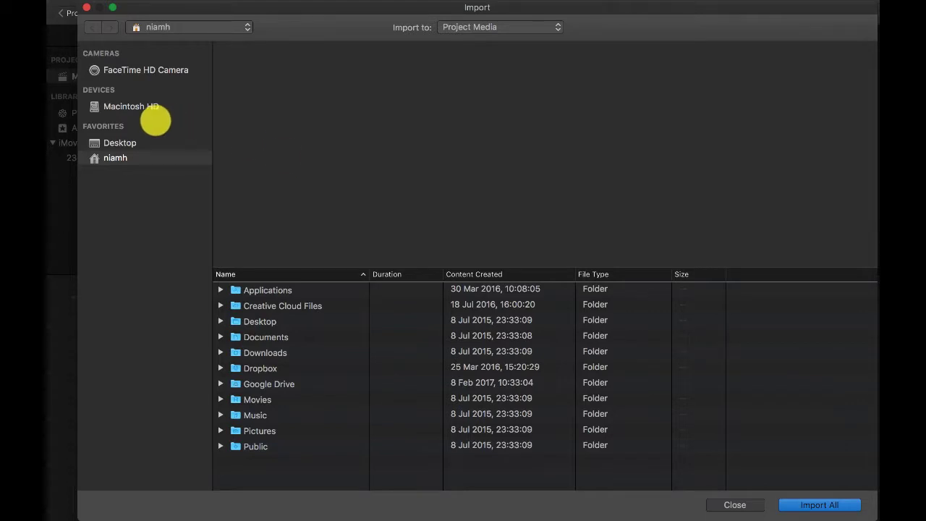
left_click(122, 107)
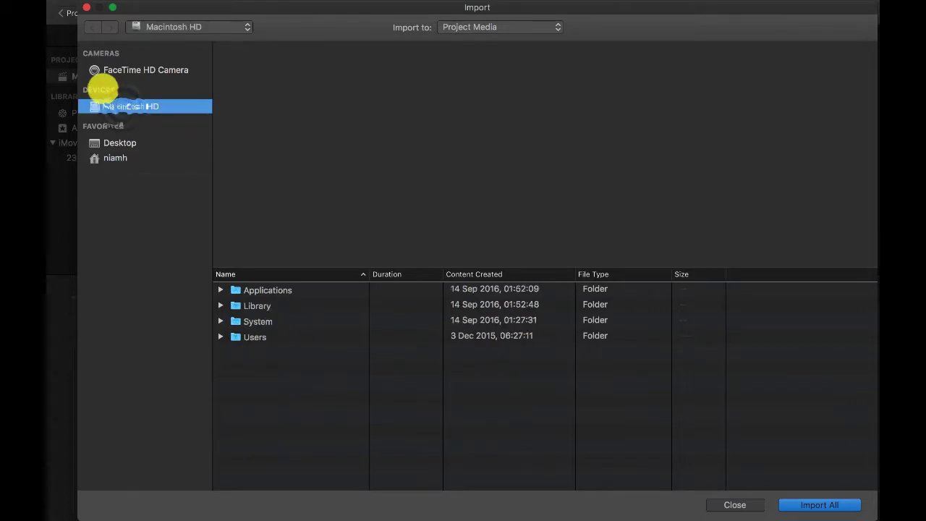
left_click(116, 143)
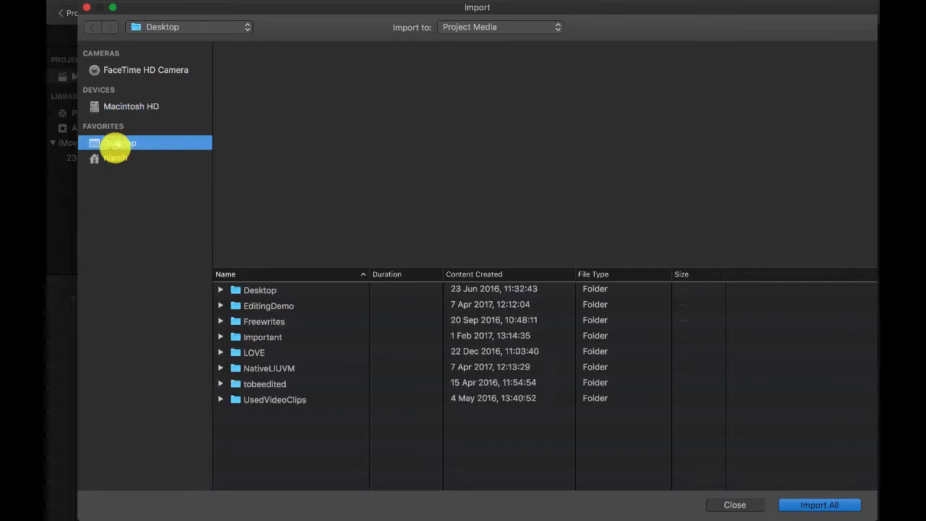
left_click(115, 159)
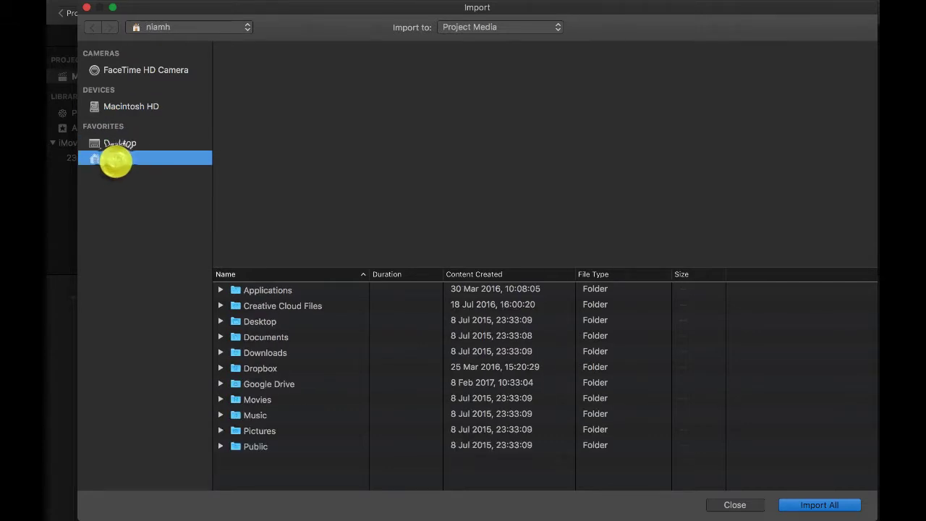
left_click(118, 143)
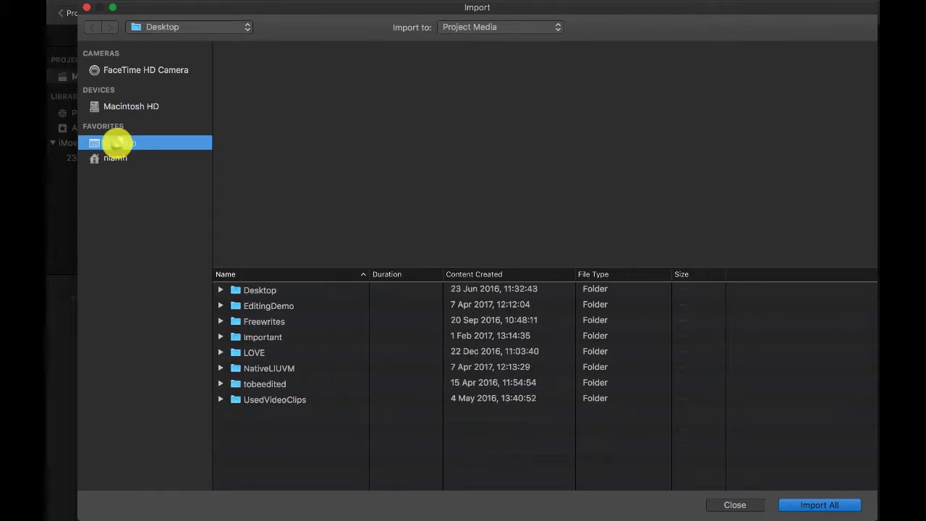
double_click(247, 305)
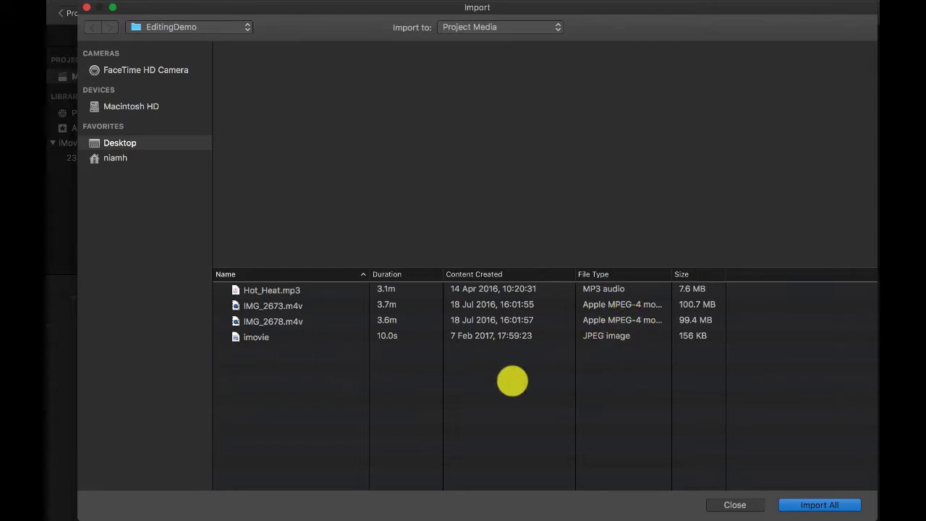
left_click_drag(300, 369, 285, 283)
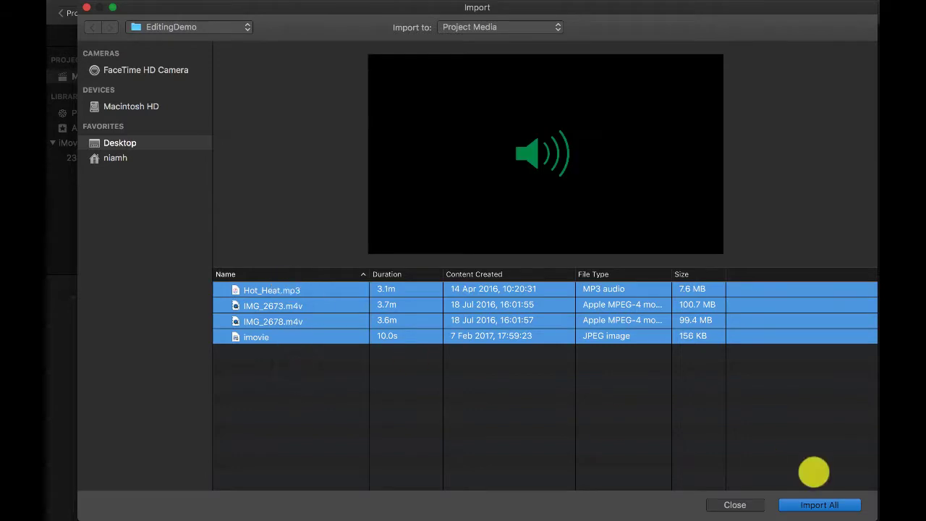
left_click(833, 504)
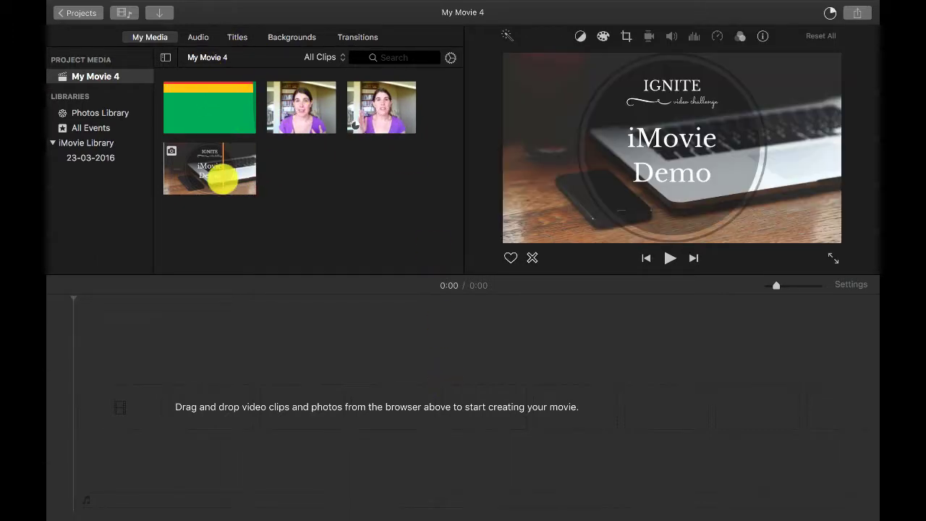
- Preview the imported iMovie Demo title image and review the clips in the My Movie 4 project media
left_click(219, 174)
left_click(331, 182)
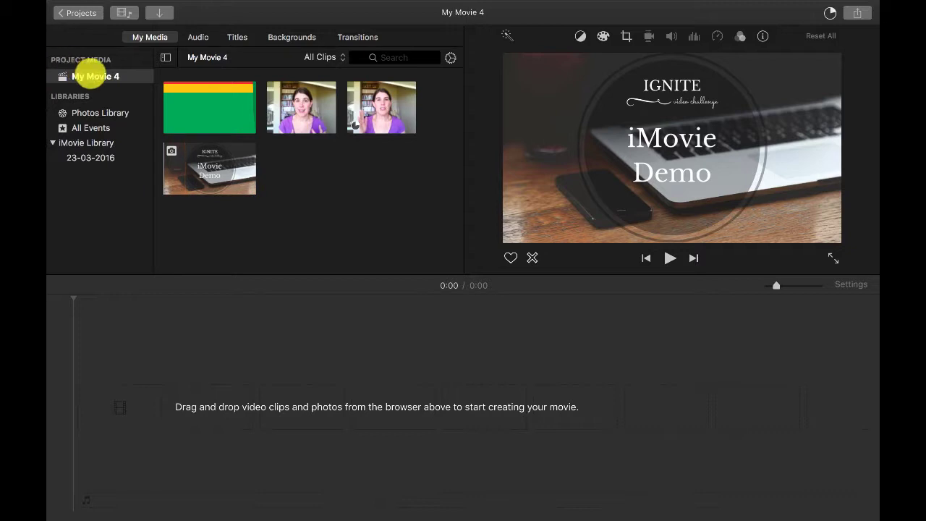
left_click(94, 76)
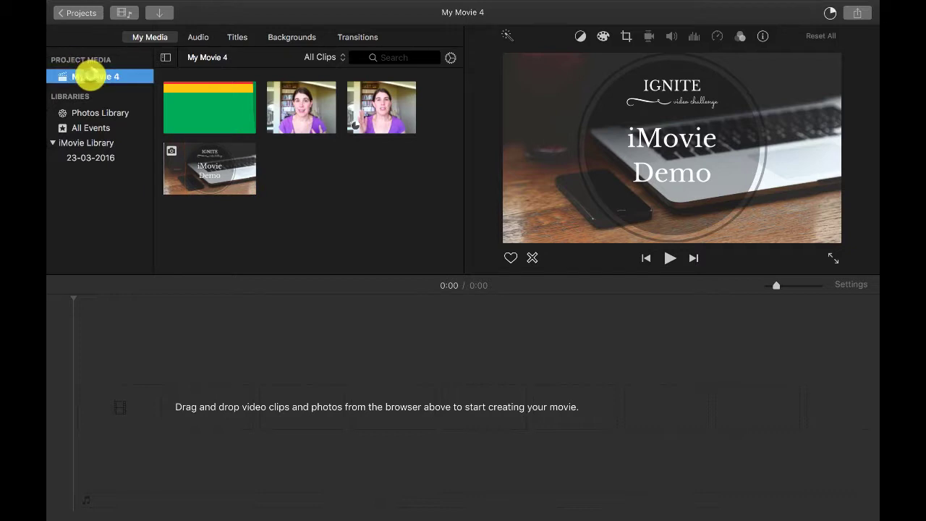
left_click(297, 176)
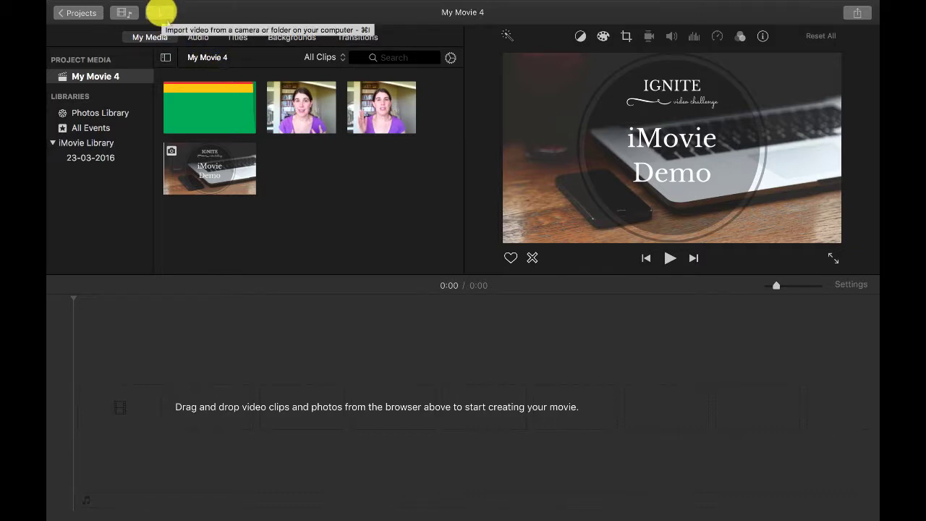
- Record a clip a few seconds long with the FaceTime HD Camera, importing it to Project Media
left_click(160, 13)
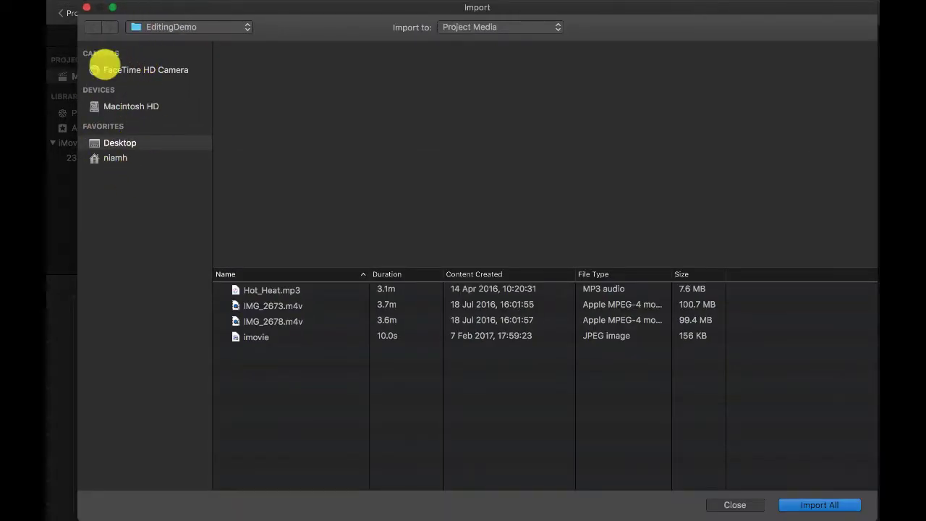
left_click(160, 71)
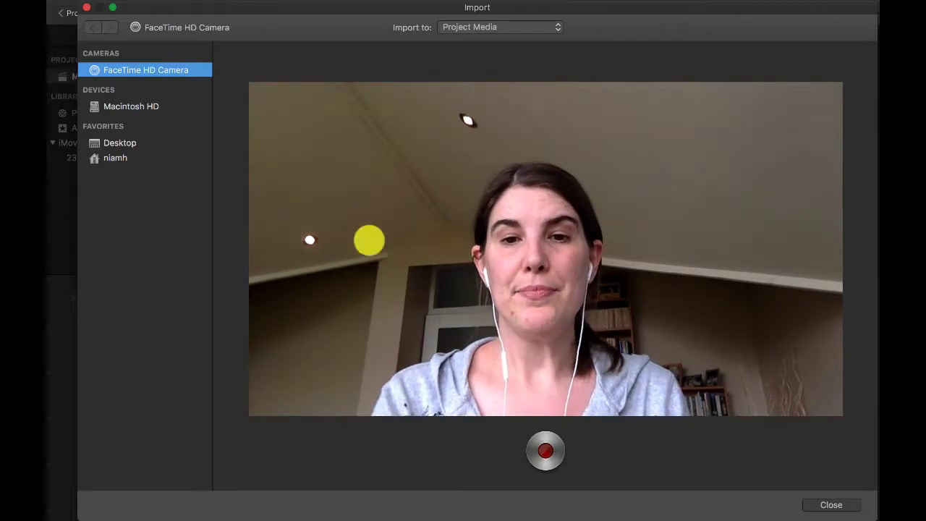
left_click(557, 459)
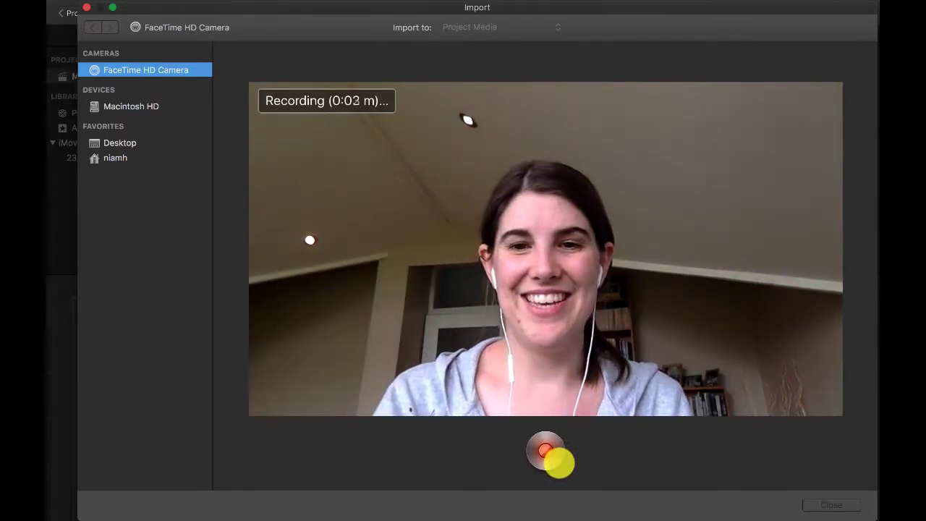
left_click(545, 450)
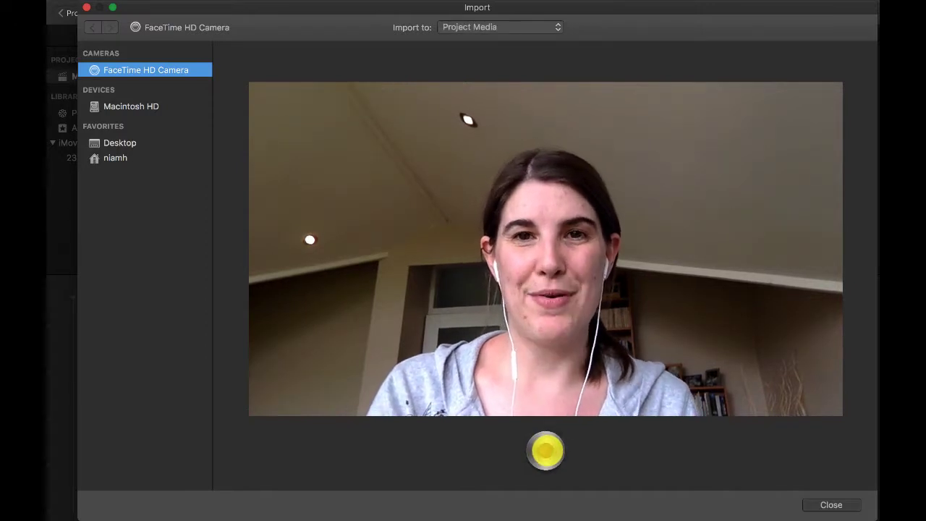
- Close the import window and place the 3.7-minute clip at the start of the empty timeline
left_click(821, 504)
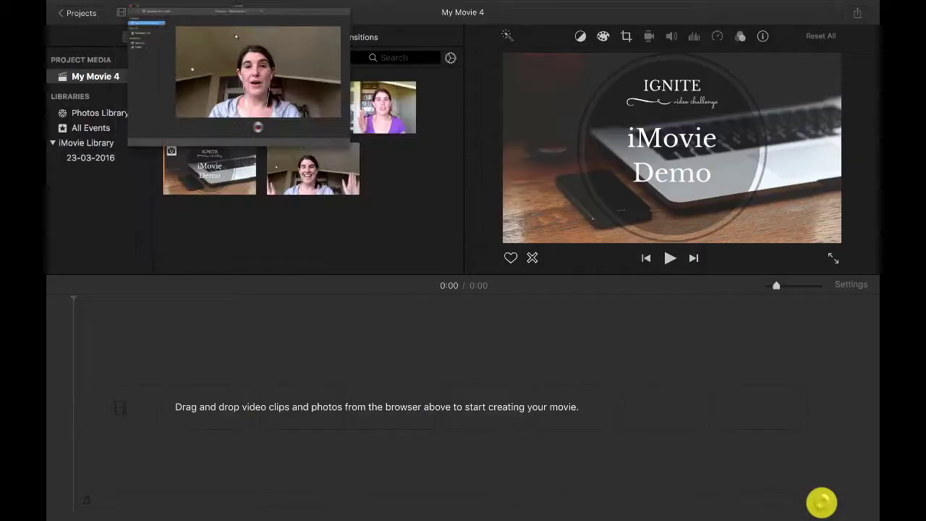
left_click(319, 171)
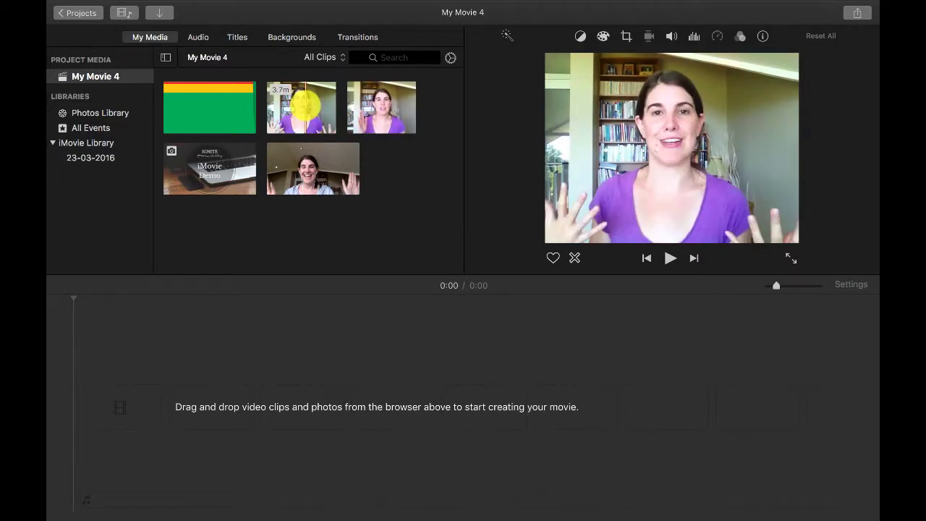
left_click_drag(306, 105, 180, 376)
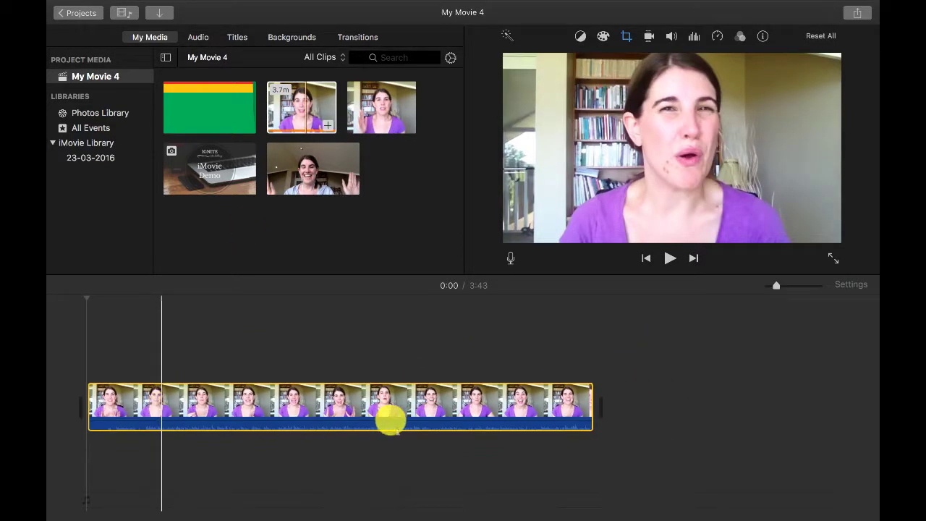
- Set the cropping style of the timeline clip to Fit
left_click(334, 398)
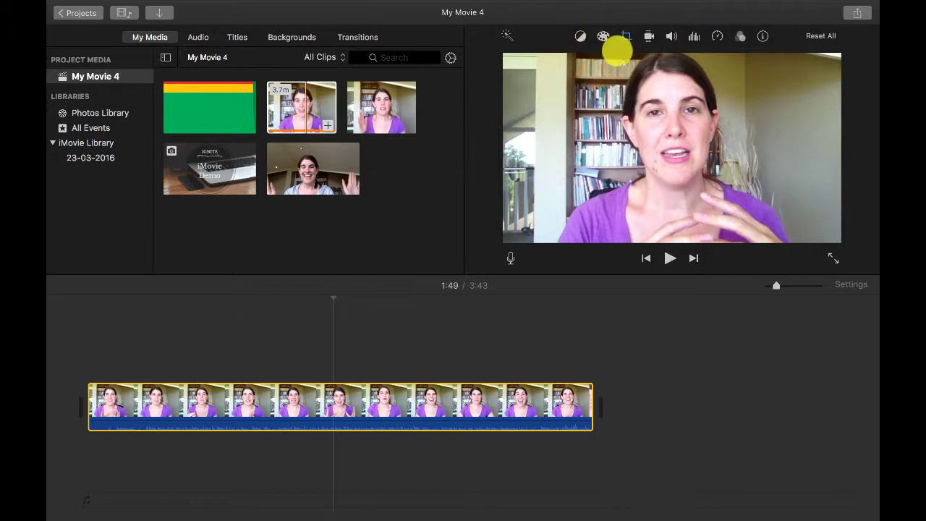
left_click(627, 37)
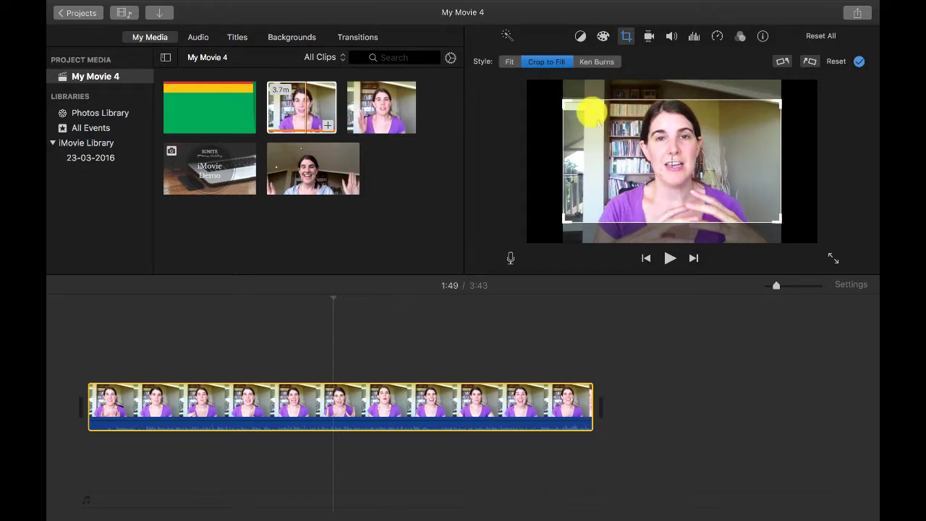
left_click(508, 63)
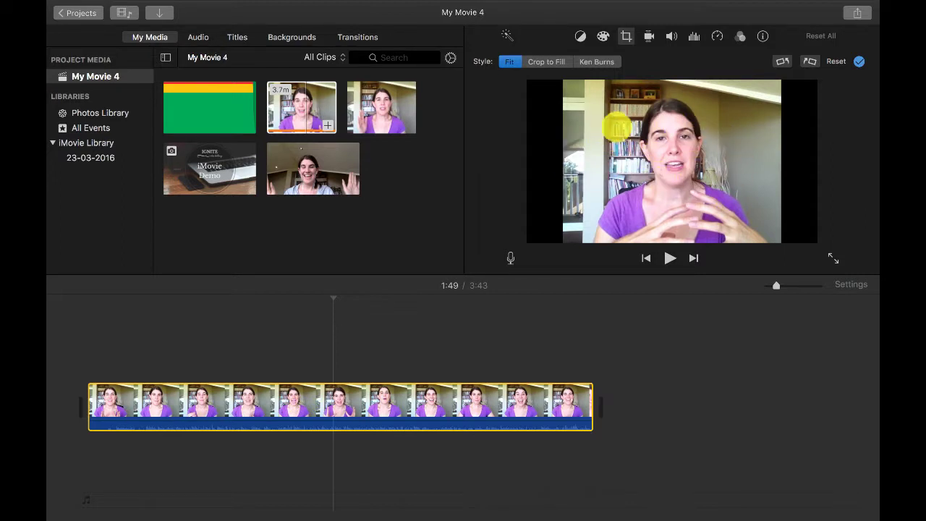
- Try Crop to Fill on the clip with the crop frame moved down and up, and return the style to Fit
left_click(551, 61)
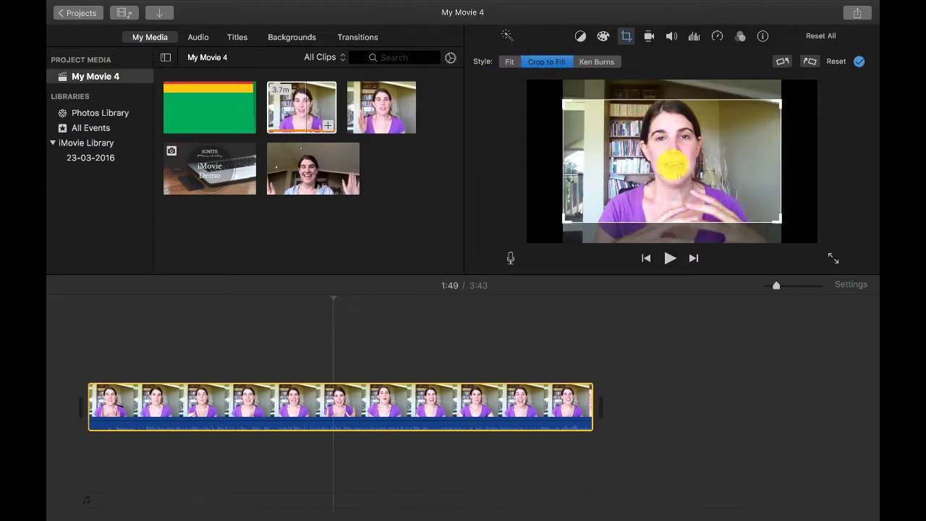
left_click_drag(676, 162, 682, 180)
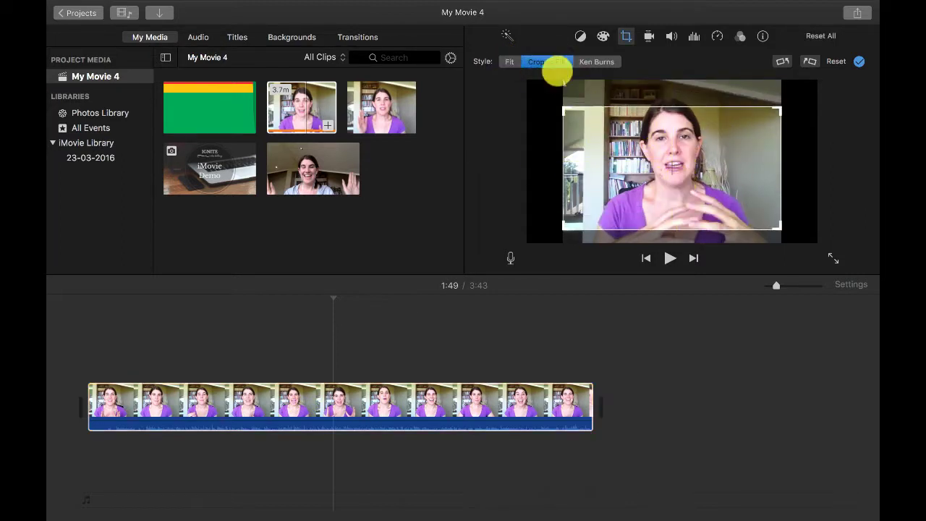
mouse_move(769, 185)
left_mouse_down()
mouse_move(769, 157)
mouse_move(768, 170)
left_mouse_up()
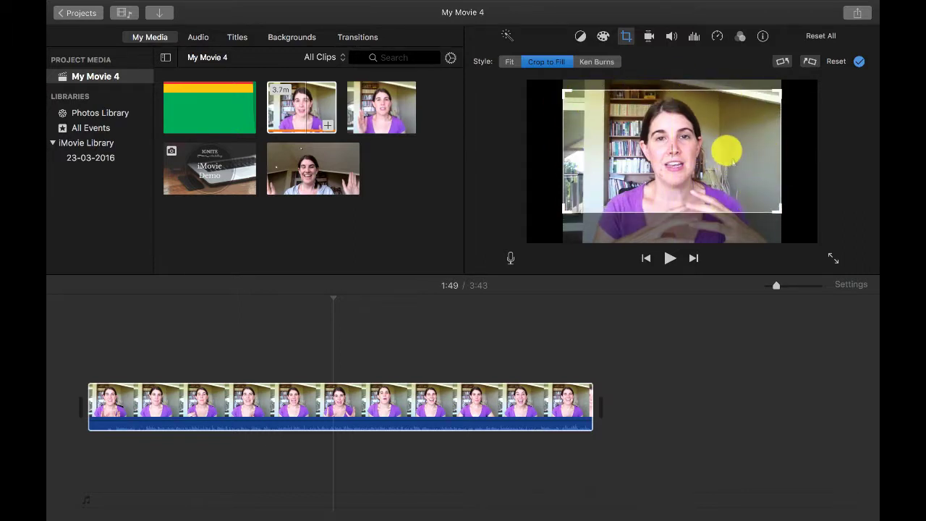
mouse_move(725, 149)
left_mouse_down()
mouse_move(725, 183)
mouse_move(723, 155)
left_mouse_up()
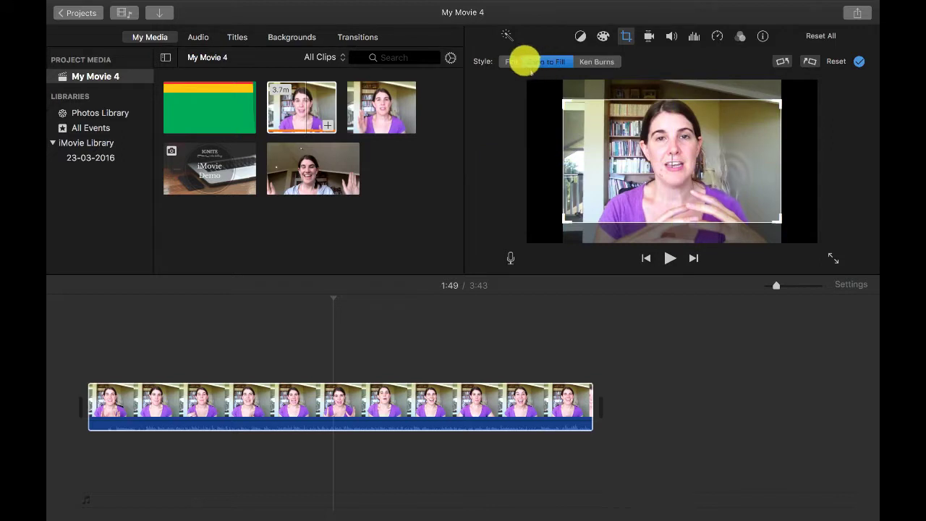
left_click(510, 62)
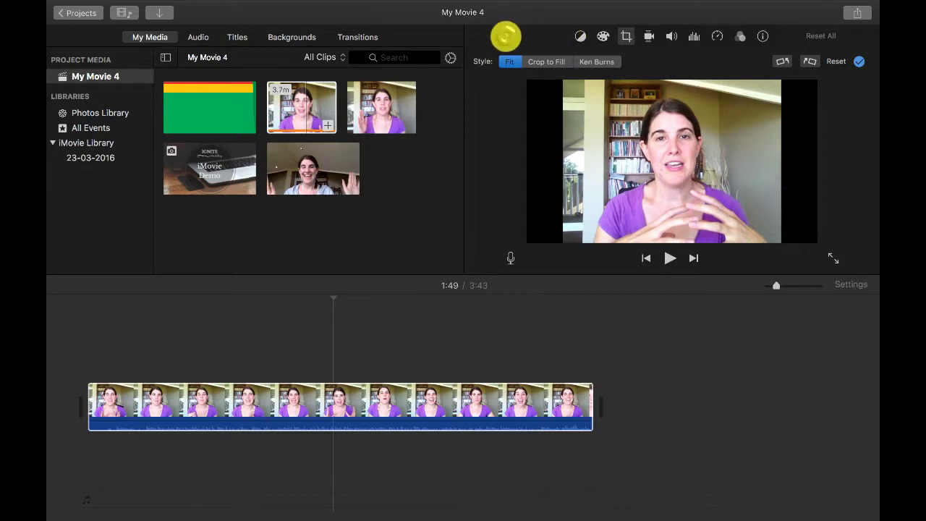
- Try automatic enhancement on the clip, undo it, and look through the color balance, White Balance and color correction options
left_click(505, 35)
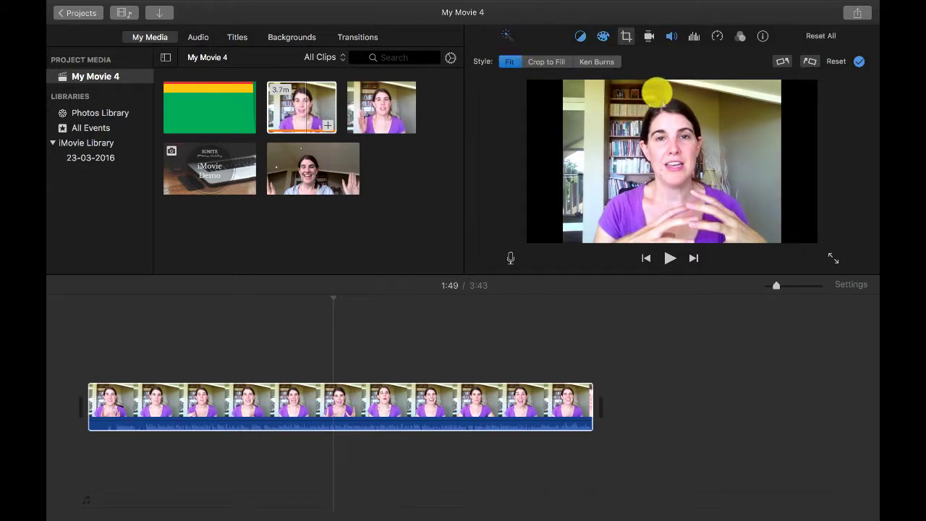
left_click(507, 35)
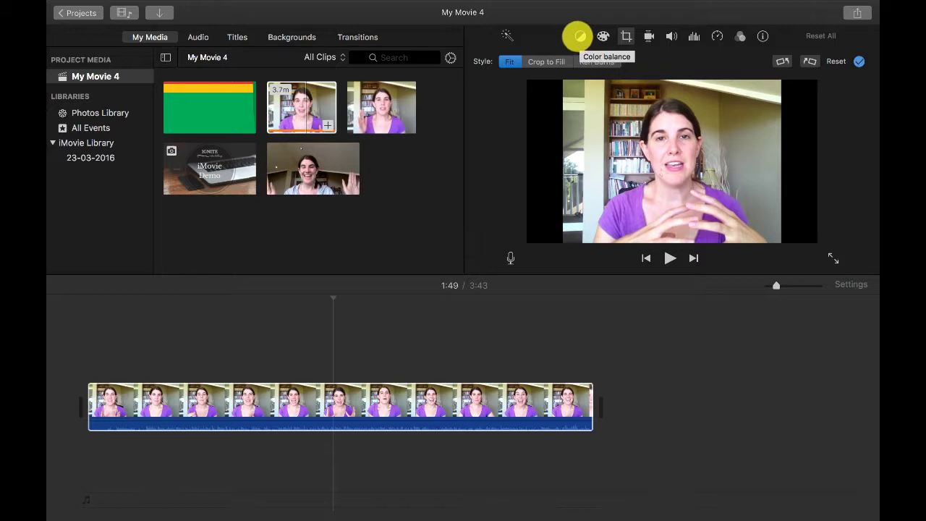
left_click(580, 36)
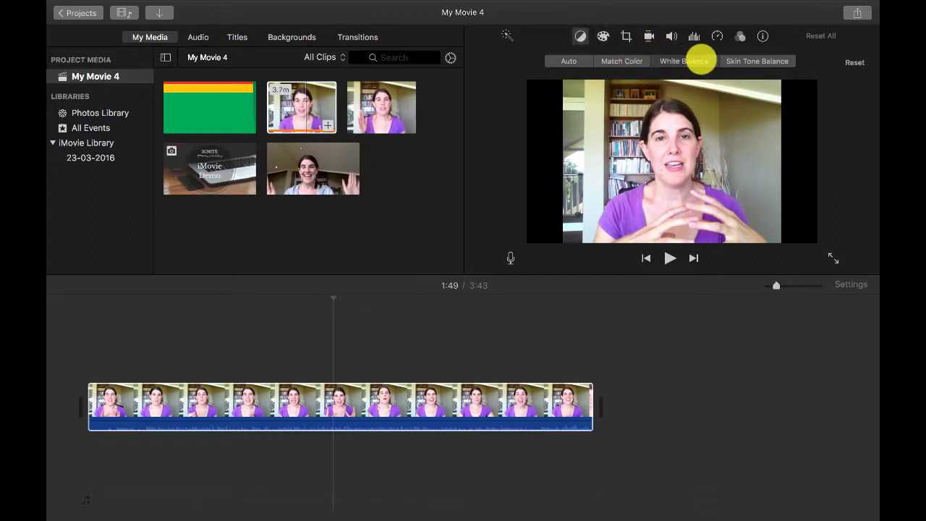
left_click(699, 61)
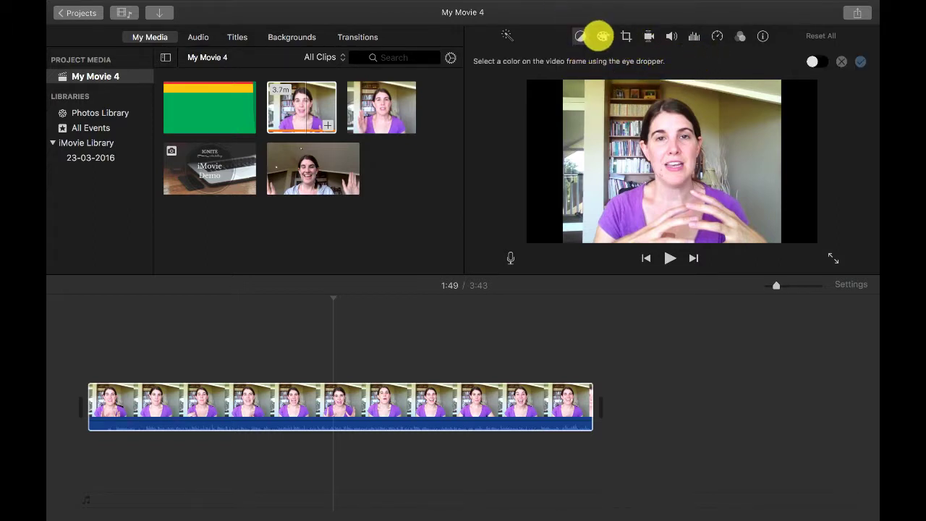
left_click(583, 35)
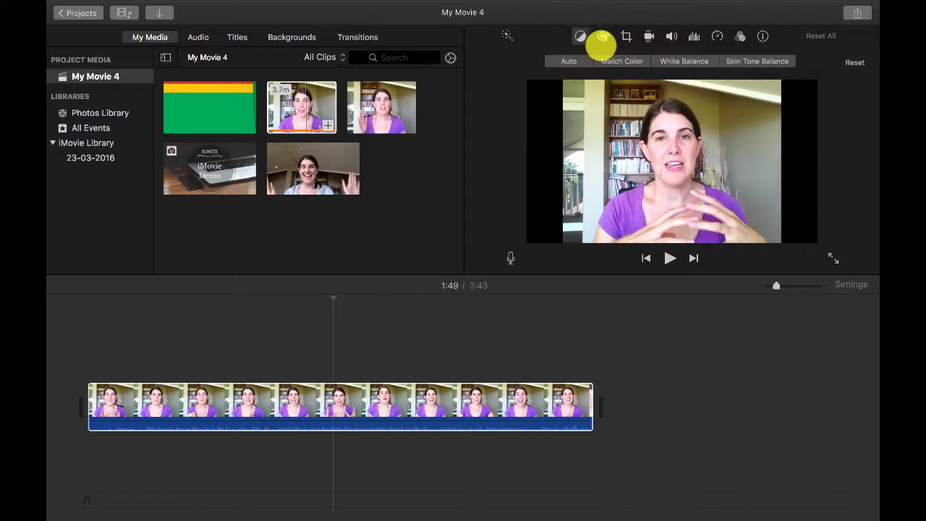
left_click(601, 39)
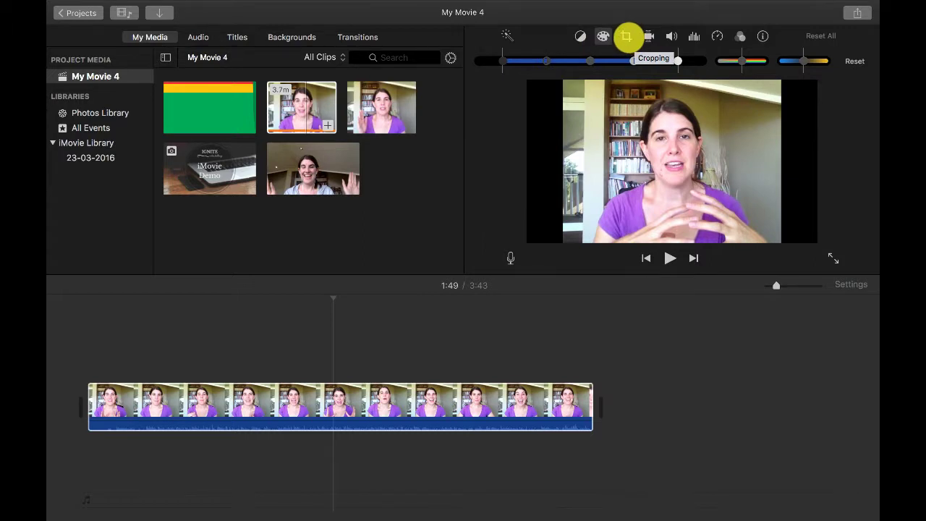
left_click(627, 36)
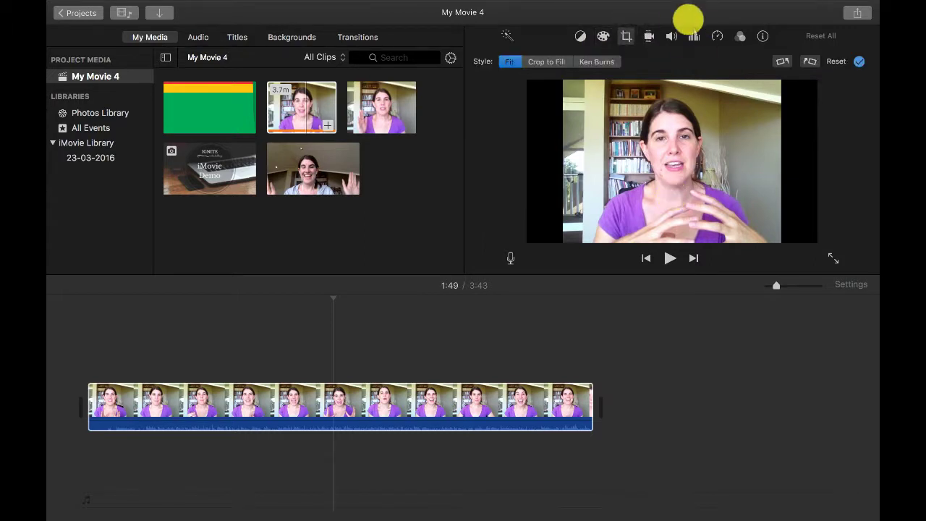
- Stabilize the clip's shaky video at 33%, and boost its audio to 187% with Auto volume enabled
left_click(648, 36)
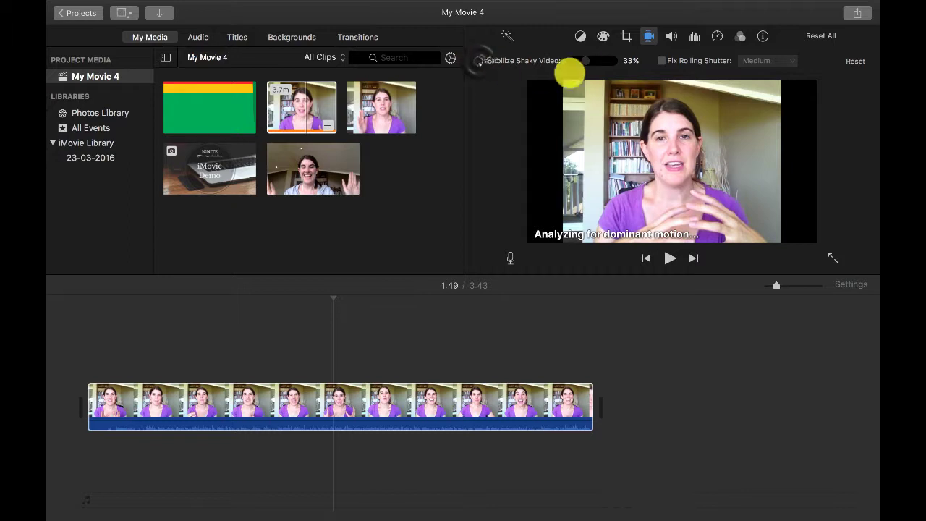
left_click(673, 36)
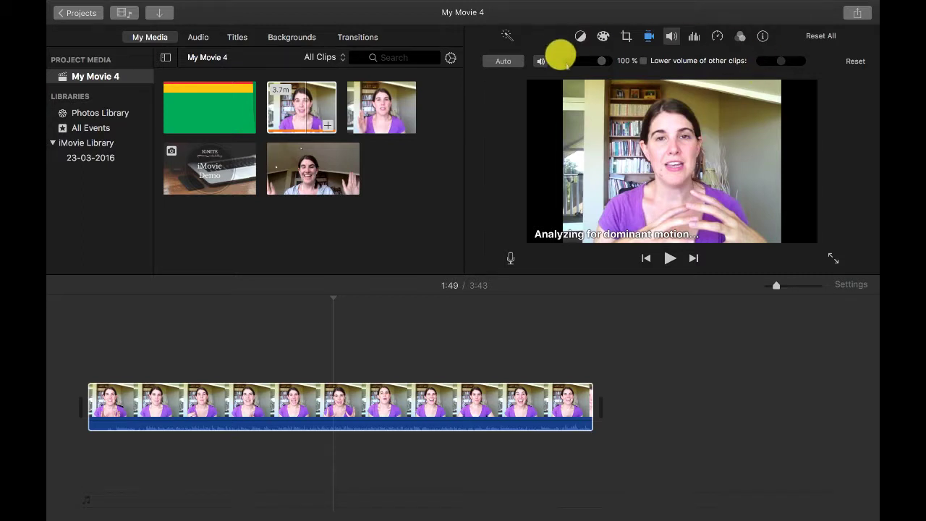
mouse_move(600, 63)
left_mouse_down()
mouse_move(611, 59)
mouse_move(601, 63)
left_mouse_up()
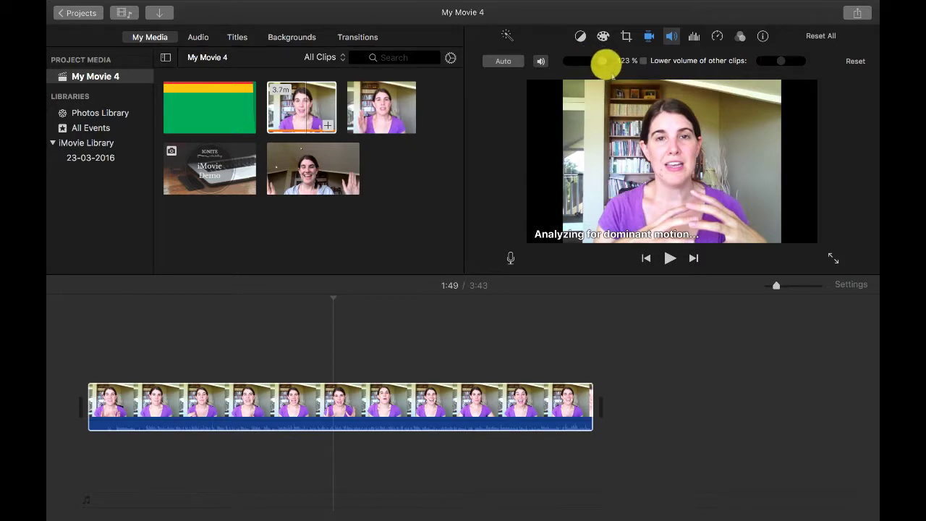
left_click_drag(606, 64, 606, 63)
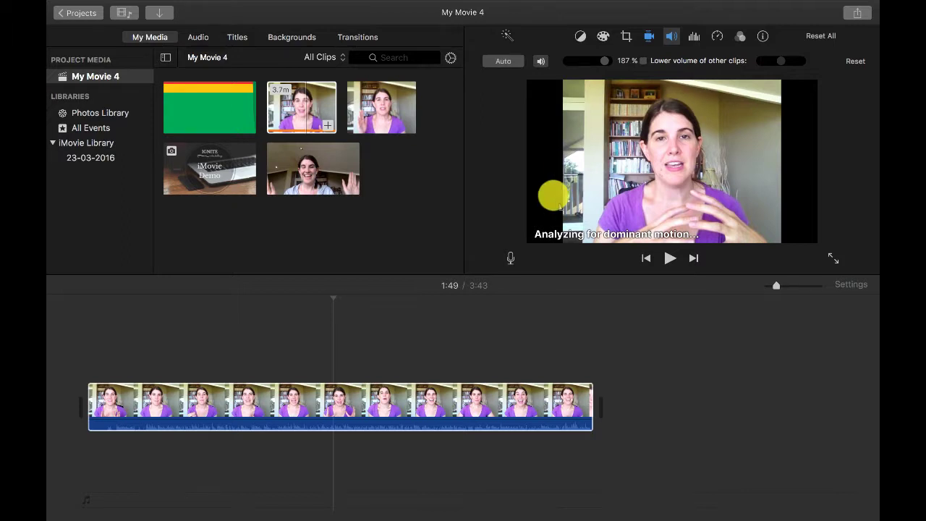
left_click(506, 62)
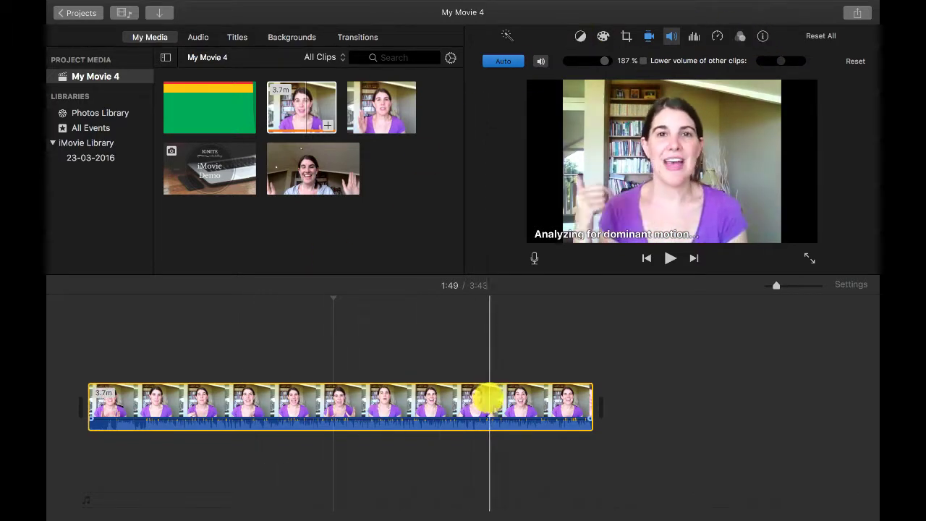
- Add the 3.6-minute clip to the timeline directly after the first clip
left_click(489, 397)
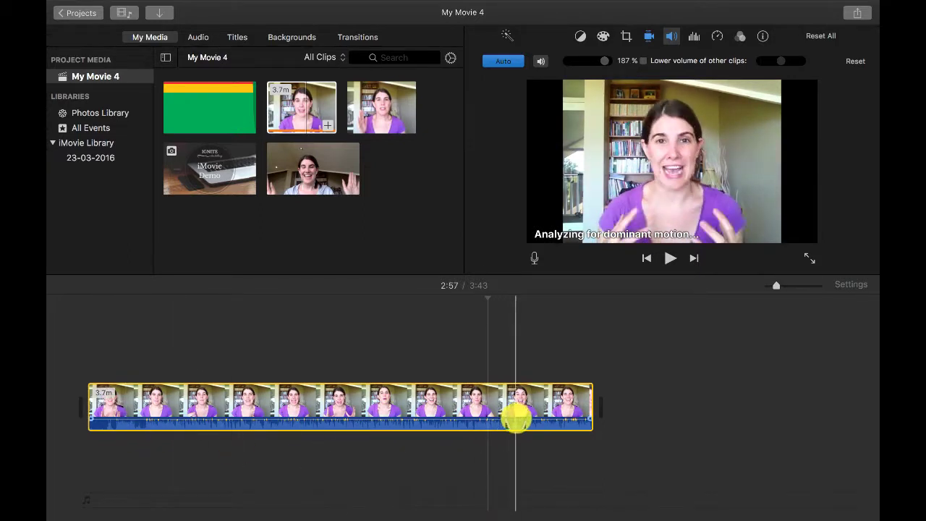
left_click_drag(383, 107, 632, 401)
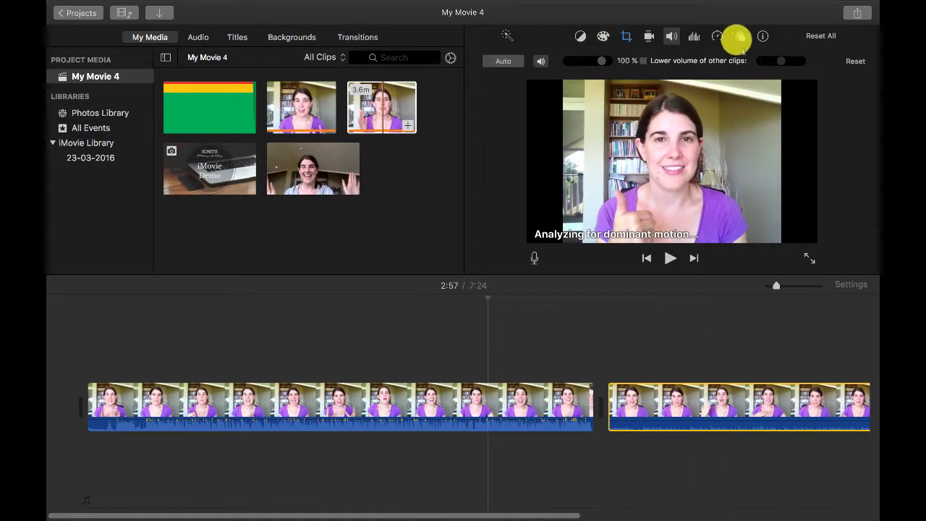
- Set the cropping style of the second timeline clip to Fit
left_click(539, 400)
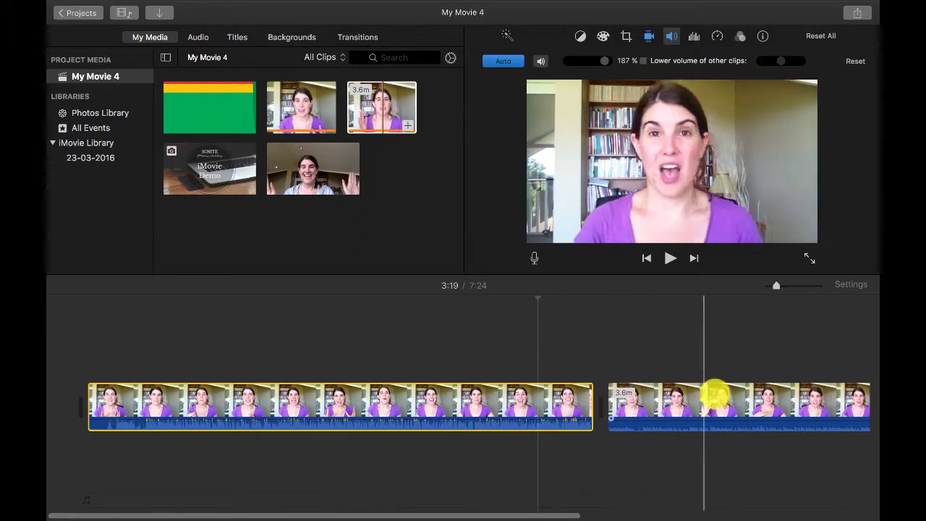
left_click(723, 401)
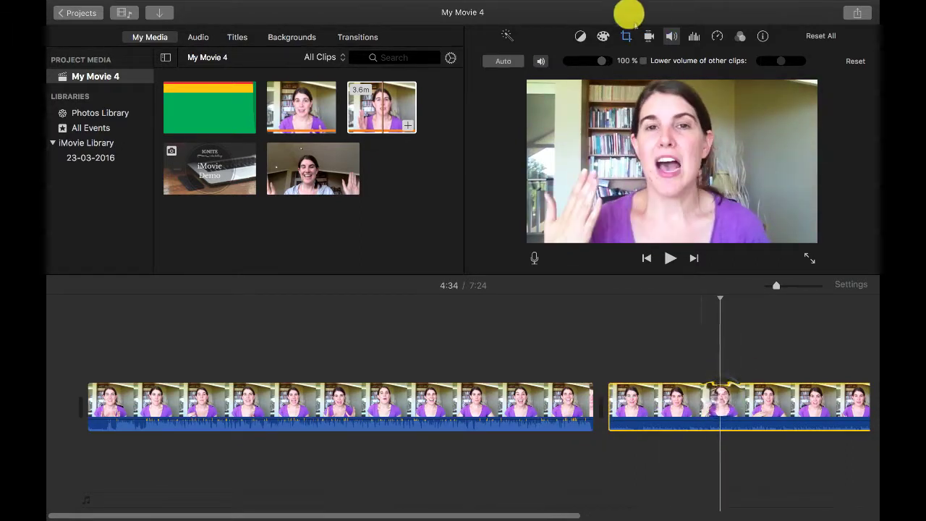
left_click(625, 37)
left_click(508, 61)
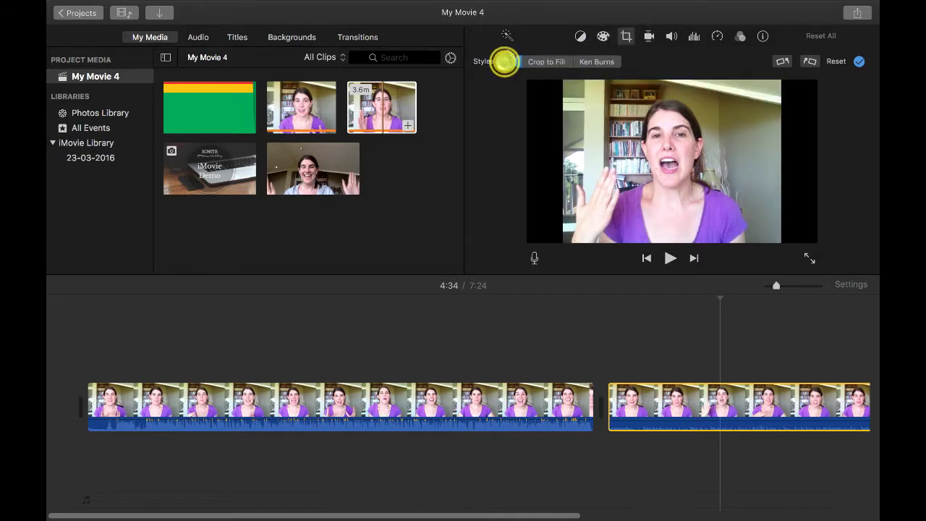
- Enable Auto volume for the second clip and raise its volume to 187%
left_click(650, 36)
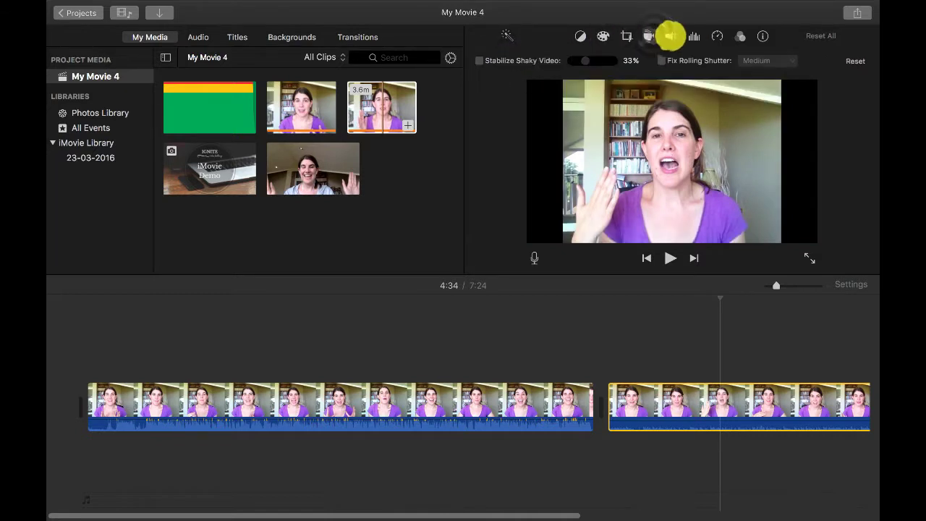
left_click(671, 36)
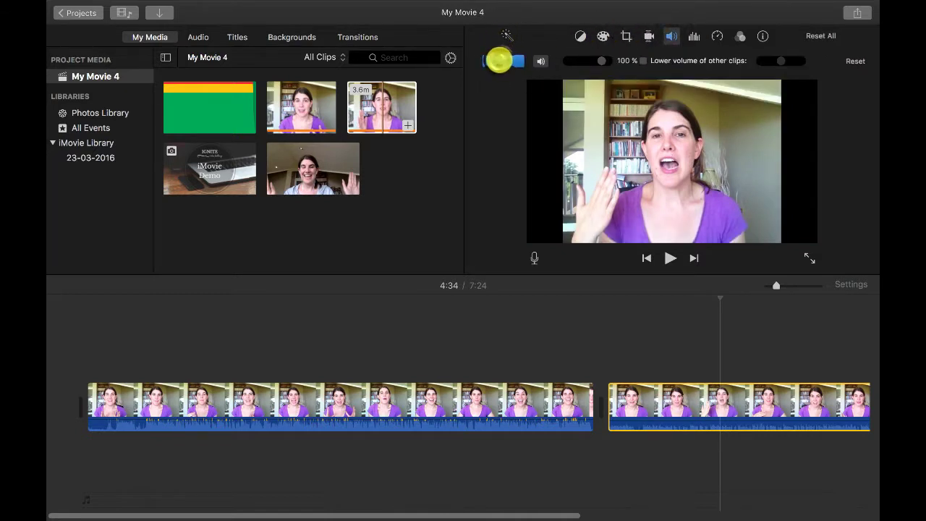
left_click(503, 61)
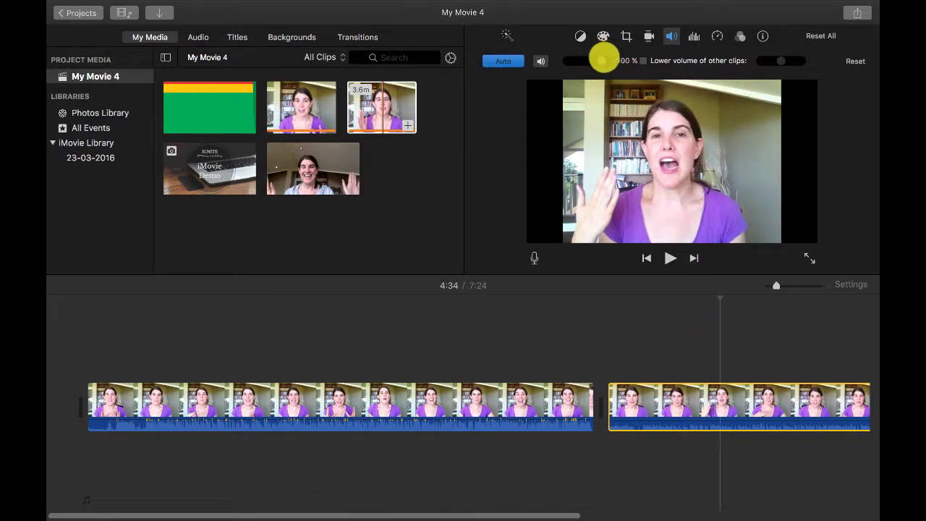
left_click_drag(606, 62, 604, 63)
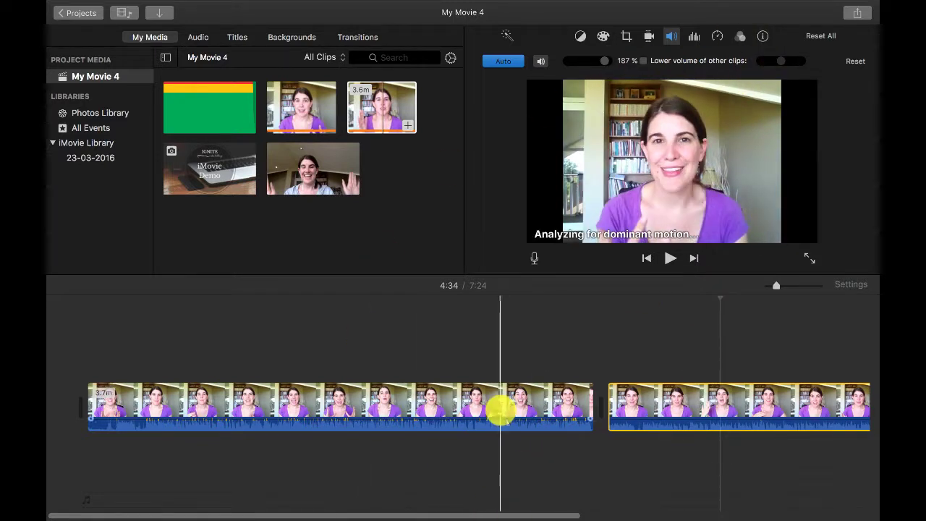
- Enable background noise reduction at 50% for the first timeline clip, leaving the Equalizer on Flat
left_click(500, 408)
left_click(663, 401)
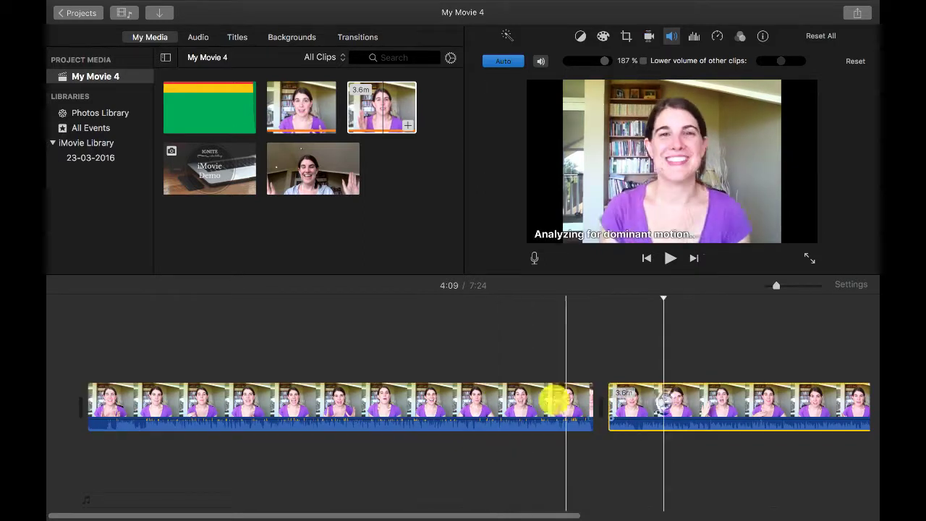
left_click(546, 400)
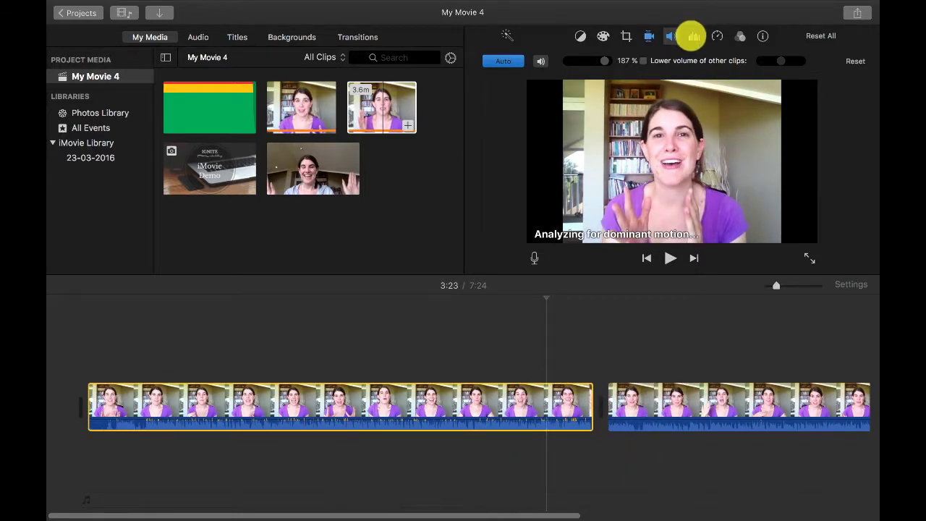
left_click(693, 35)
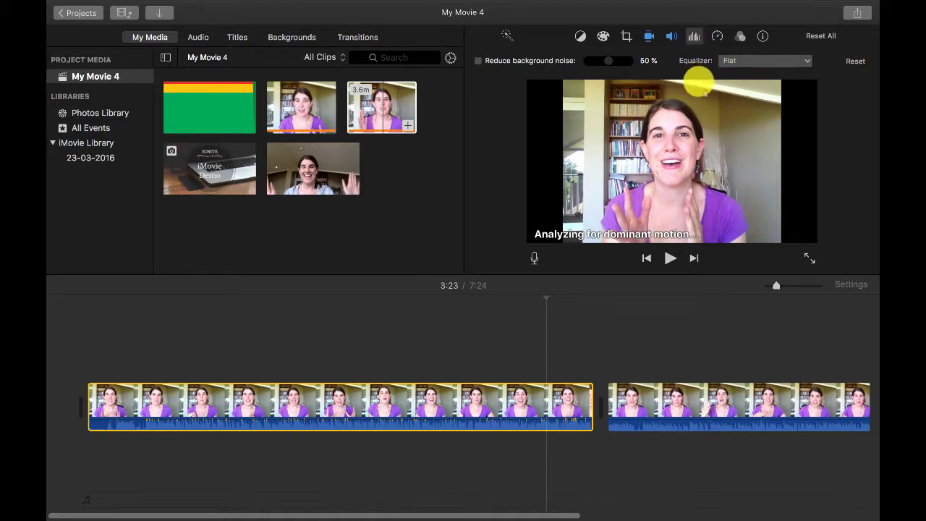
left_click(478, 61)
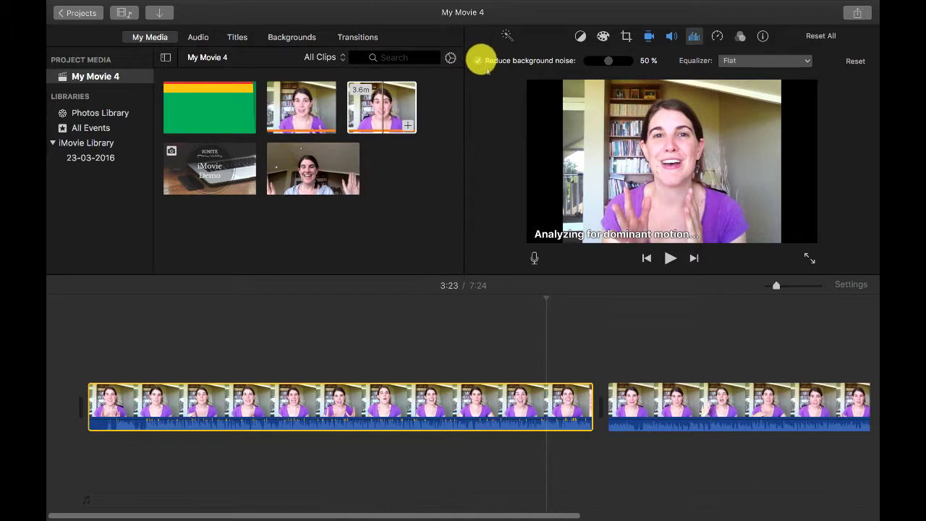
left_click(765, 62)
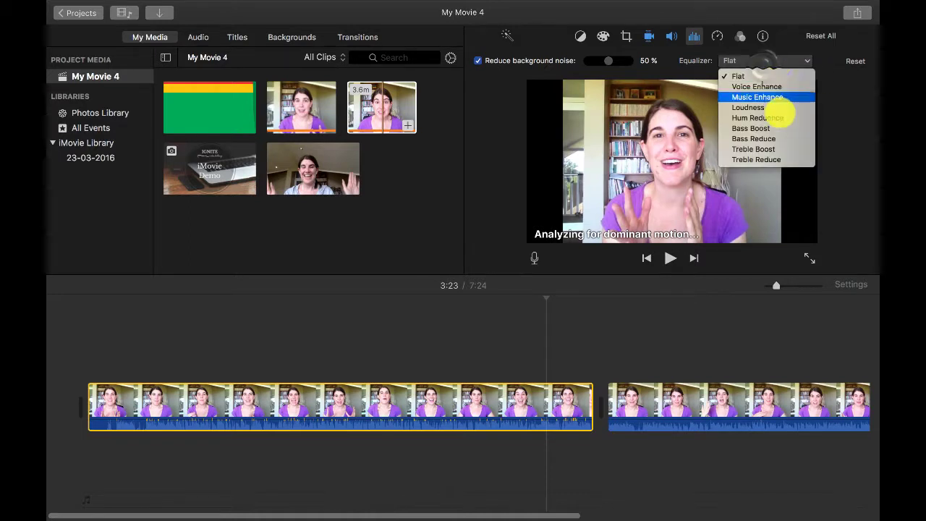
left_click(847, 158)
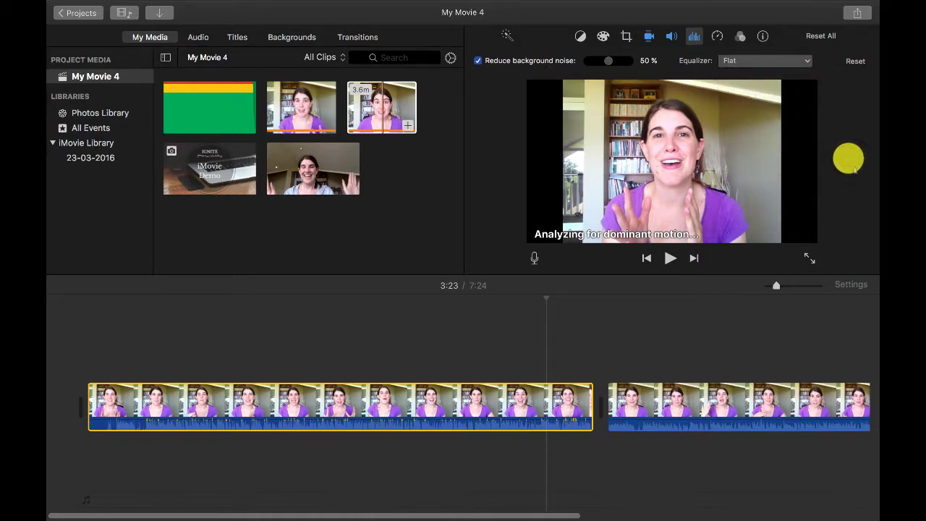
- Try the Slow speed at 10% on the first clip, and add a 3.0-second freeze frame at the playhead
left_click(719, 35)
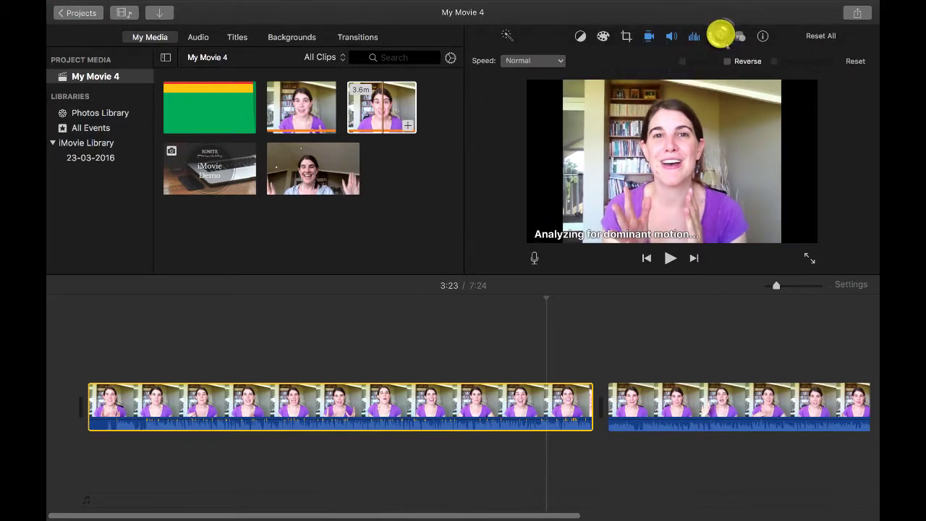
left_click(534, 61)
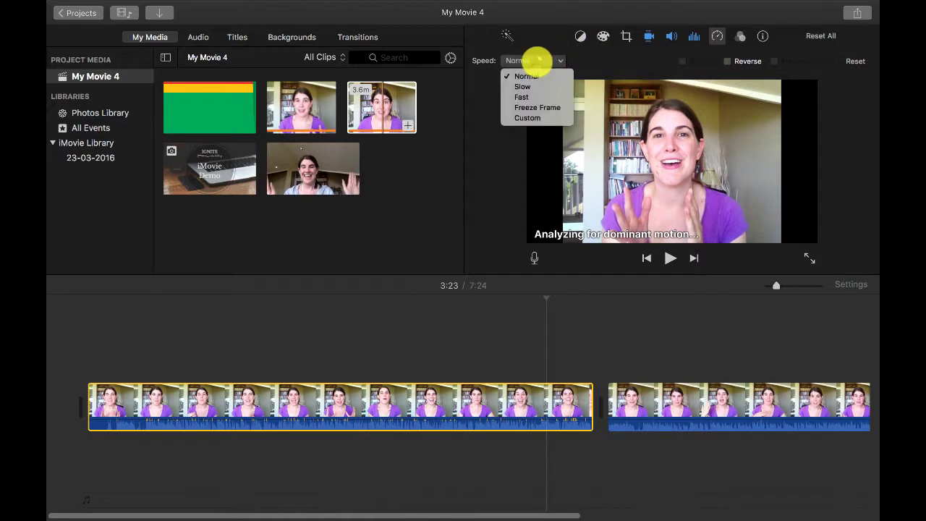
left_click(539, 87)
left_click(534, 63)
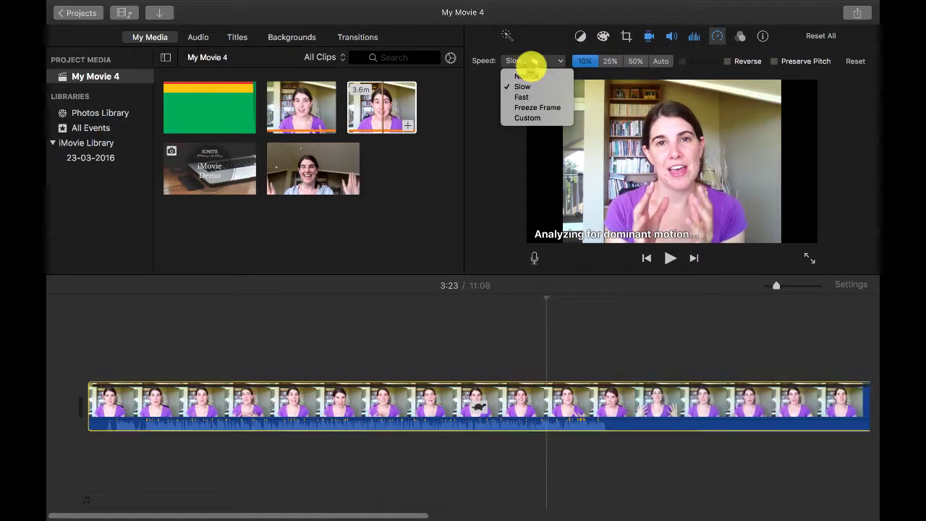
left_click(547, 106)
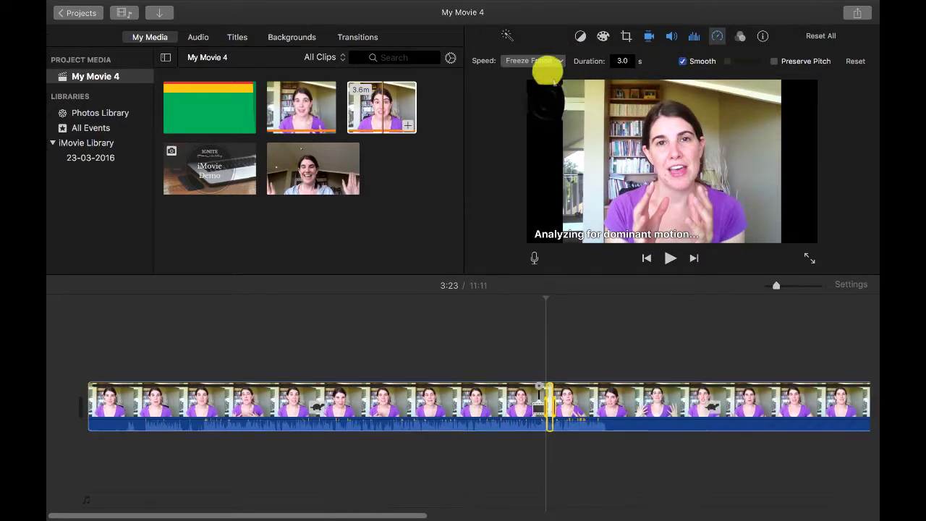
- Remove the freeze frame and set the first clip's speed back to Normal
left_click(533, 61)
left_click(534, 75)
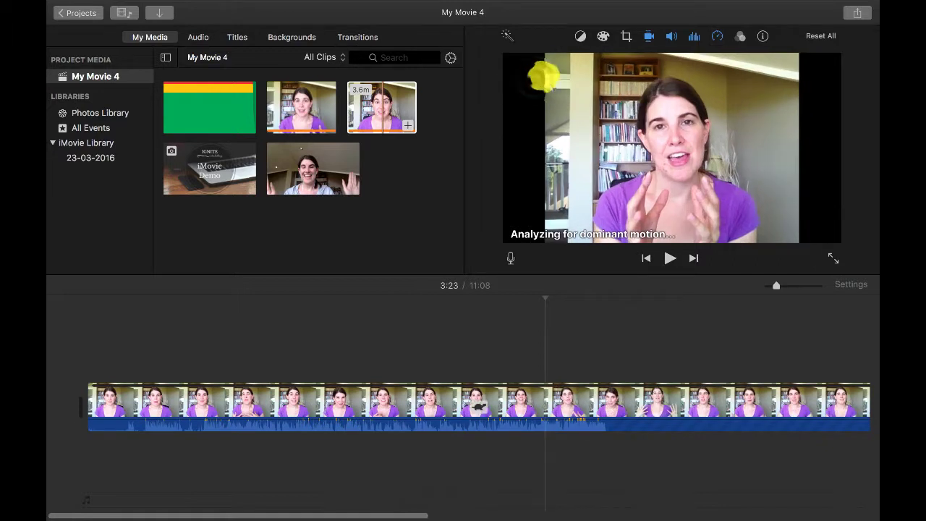
left_click(716, 36)
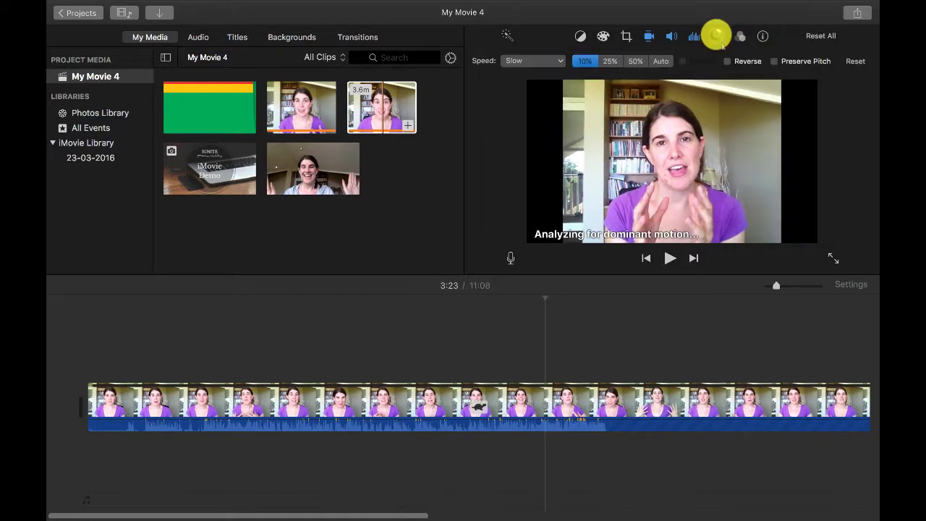
left_click(533, 60)
left_click(533, 76)
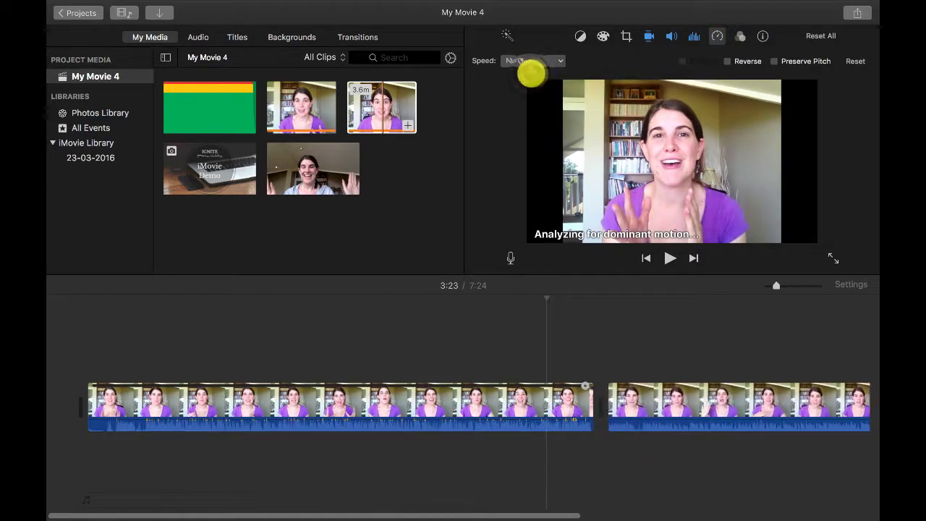
- Check the first clip's video filter and audio effect options and its clip information
left_click(736, 36)
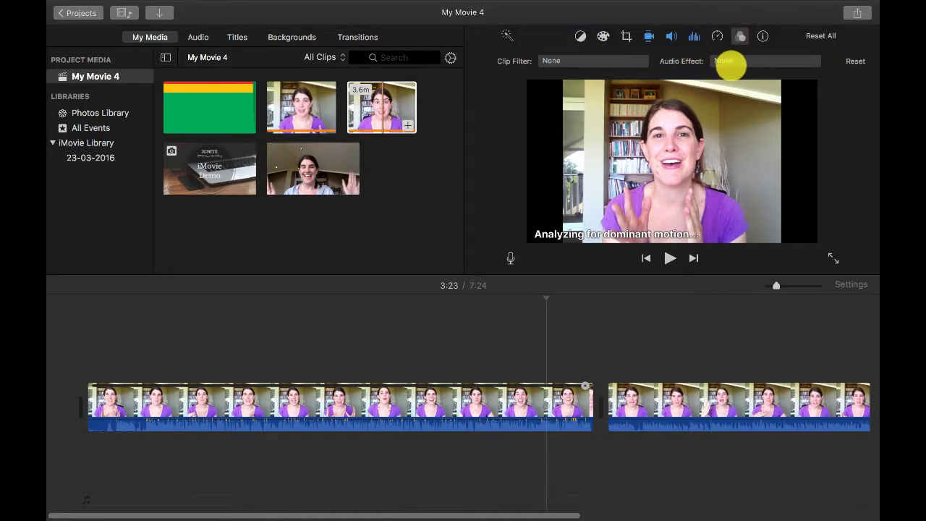
left_click(762, 36)
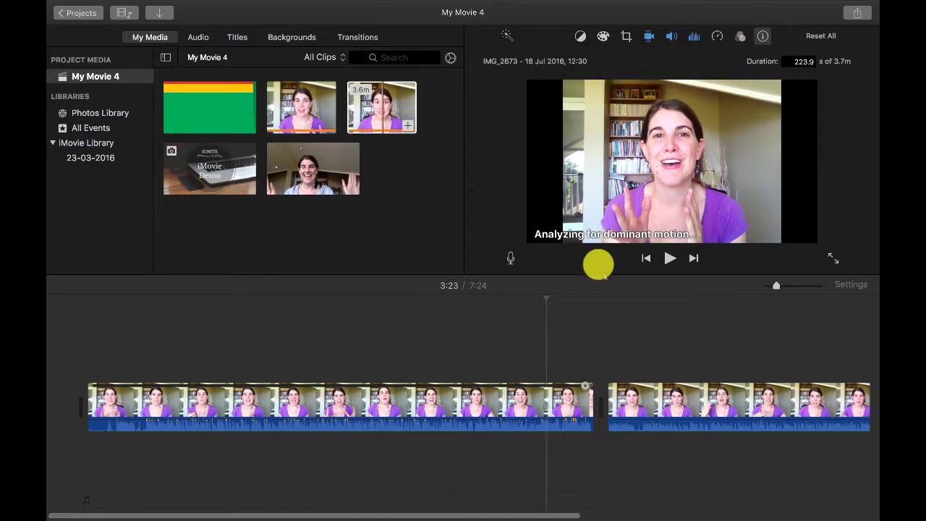
- Turn off Stabilize Shaky Video for the first timeline clip
left_click(427, 403)
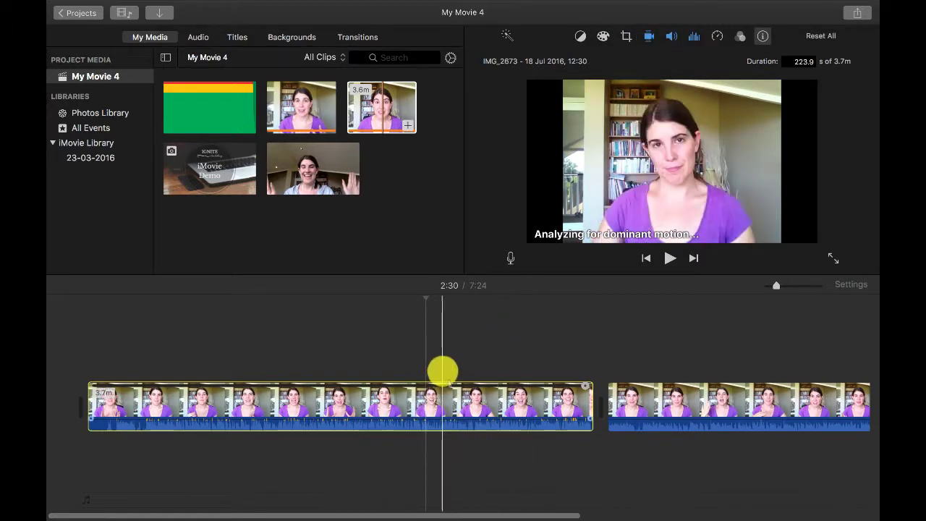
left_click(451, 403)
left_click(695, 37)
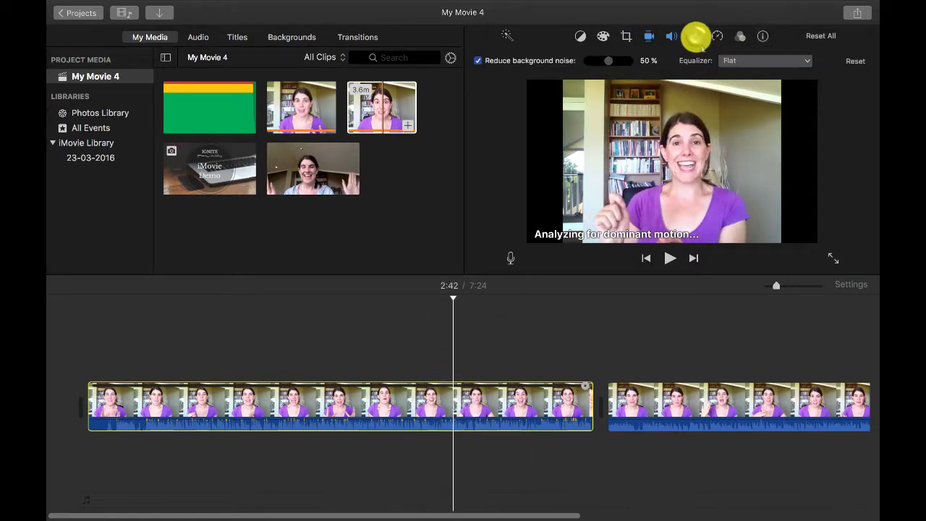
left_click(671, 36)
left_click(649, 36)
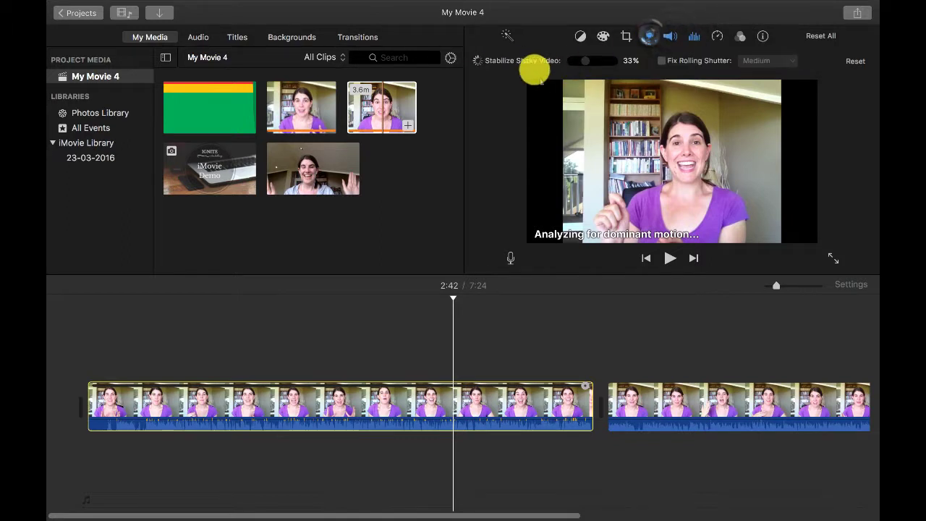
left_click(507, 60)
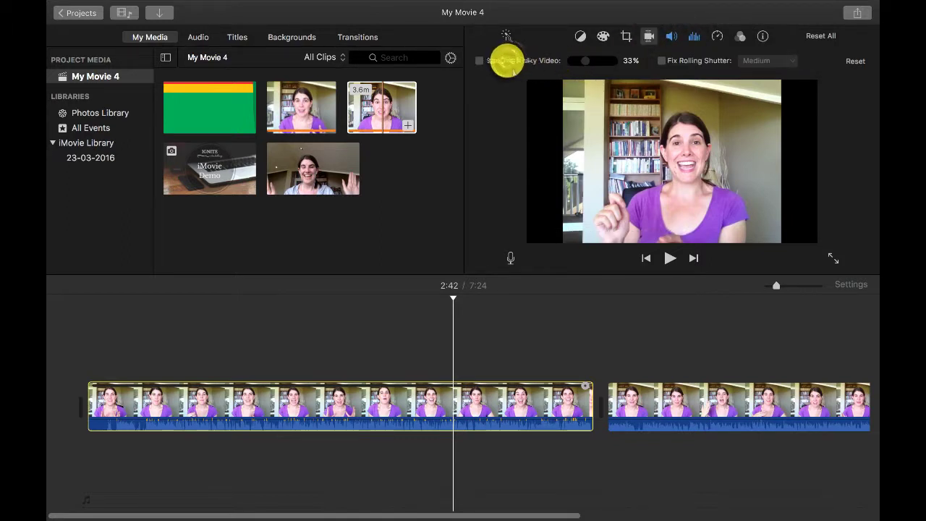
left_click(502, 149)
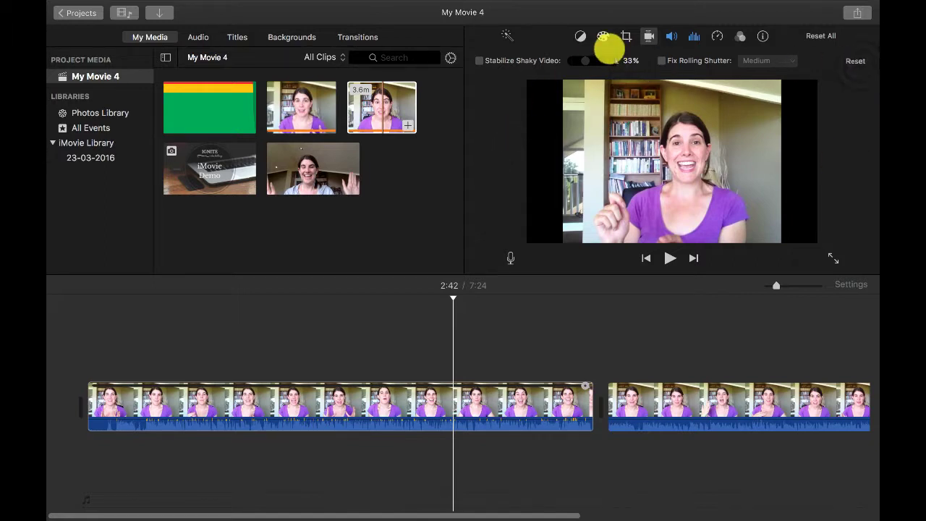
- Reset the first clip's volume to 100% with Auto turned off, and check its noise reduction settings
left_click(669, 37)
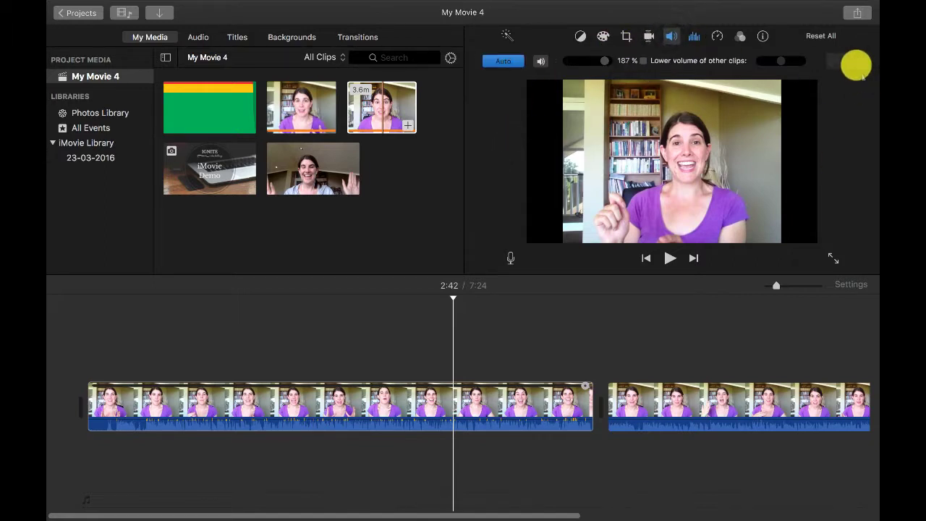
left_click(856, 65)
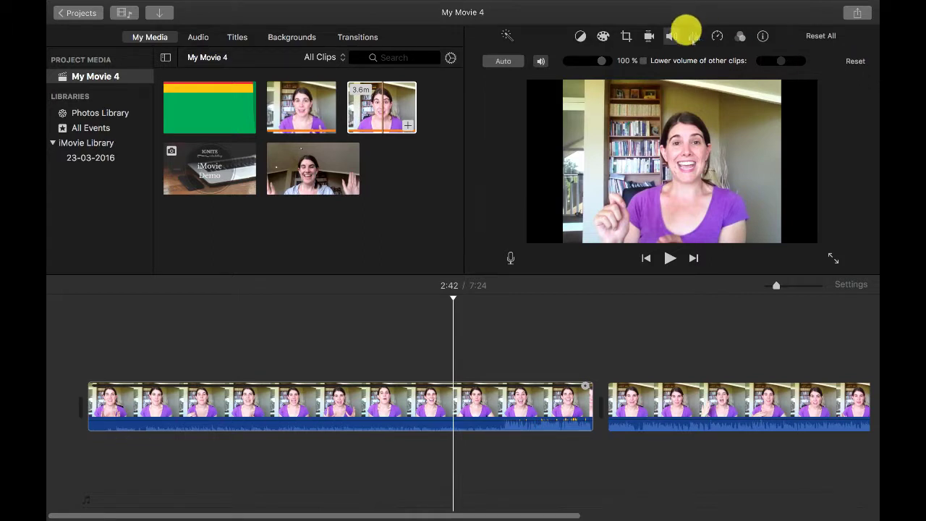
left_click(692, 35)
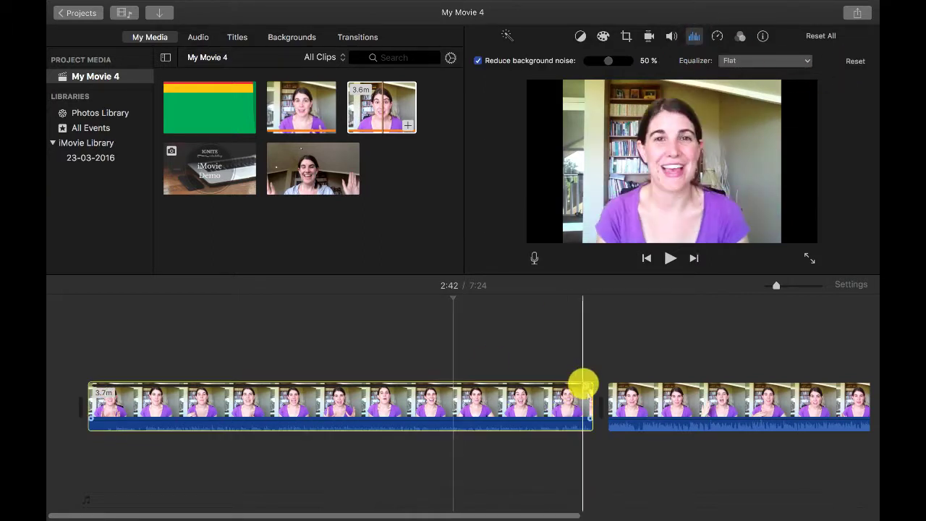
- Speed up the first clip to 106% on the timeline, shortening it to about 3.5 minutes
left_click(585, 385)
left_click_drag(585, 387, 556, 386)
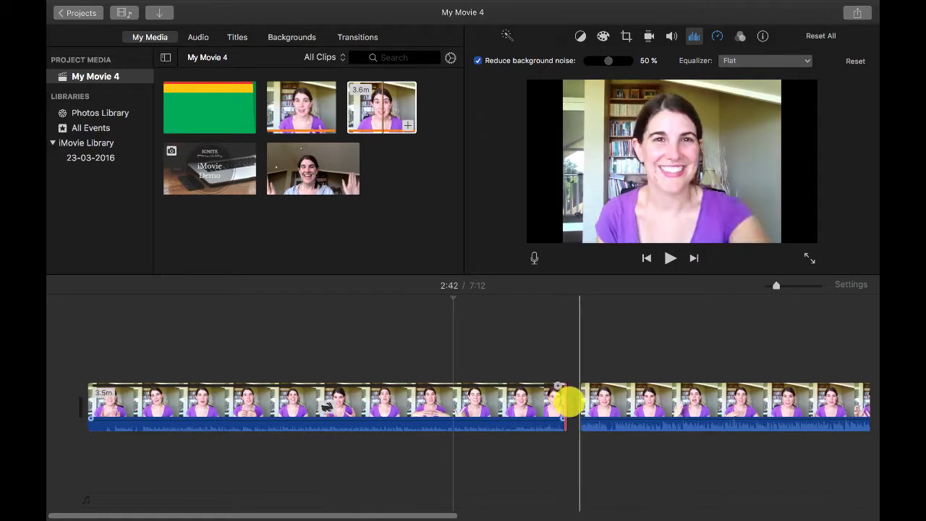
left_click(433, 323)
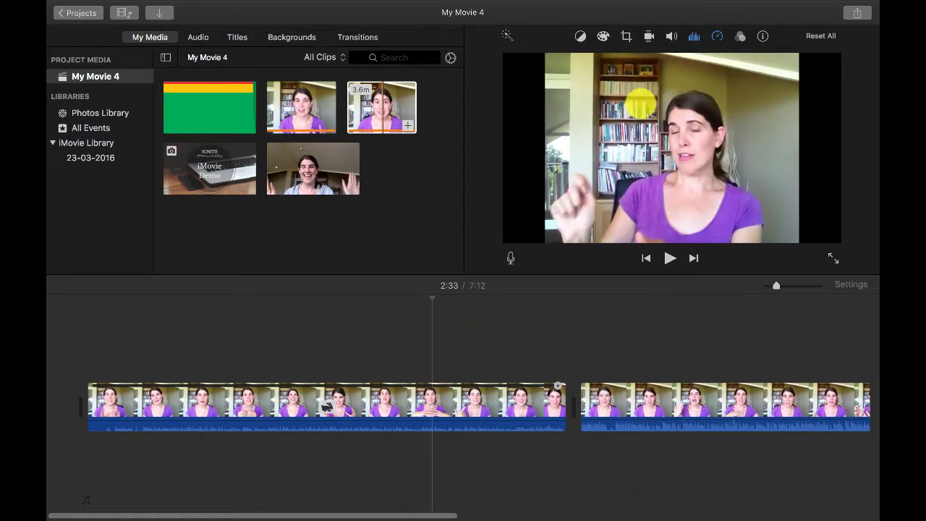
- Reset the first clip's custom speed to 100%
left_click(507, 399)
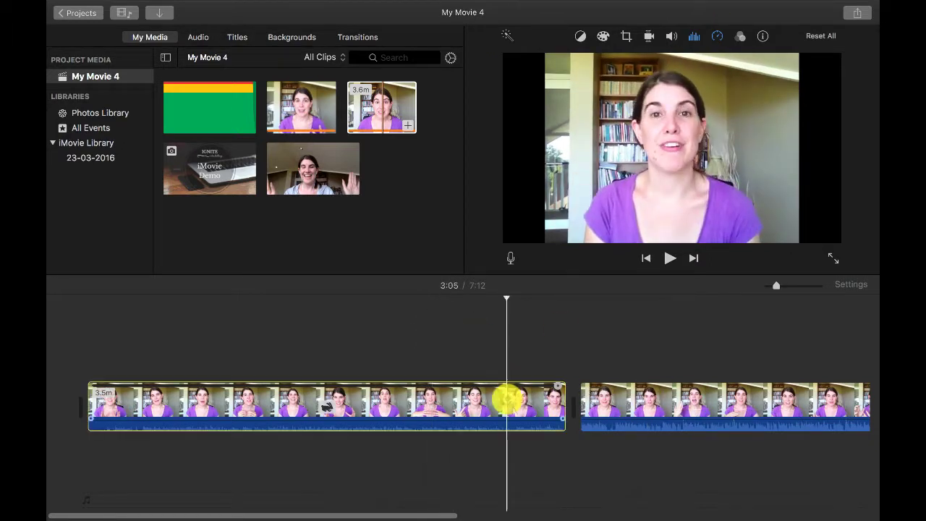
left_click(717, 36)
left_click(550, 61)
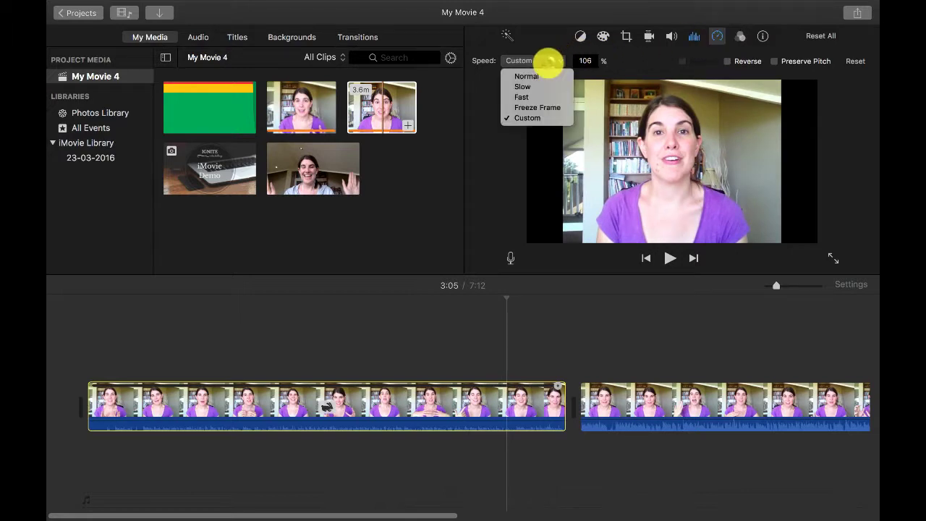
left_click(858, 61)
left_click(858, 61)
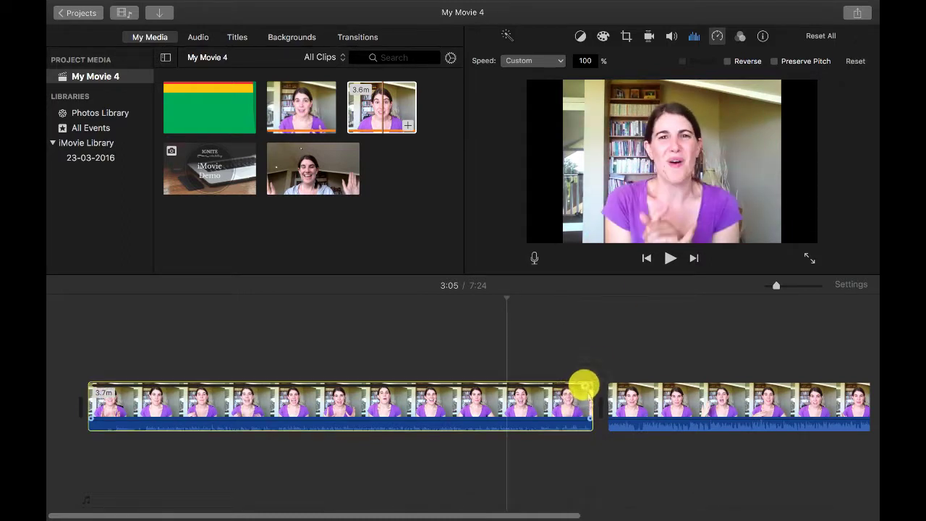
- Try adjusting the first clip's length with its speed handle, and set its speed option to Normal
left_click(585, 386)
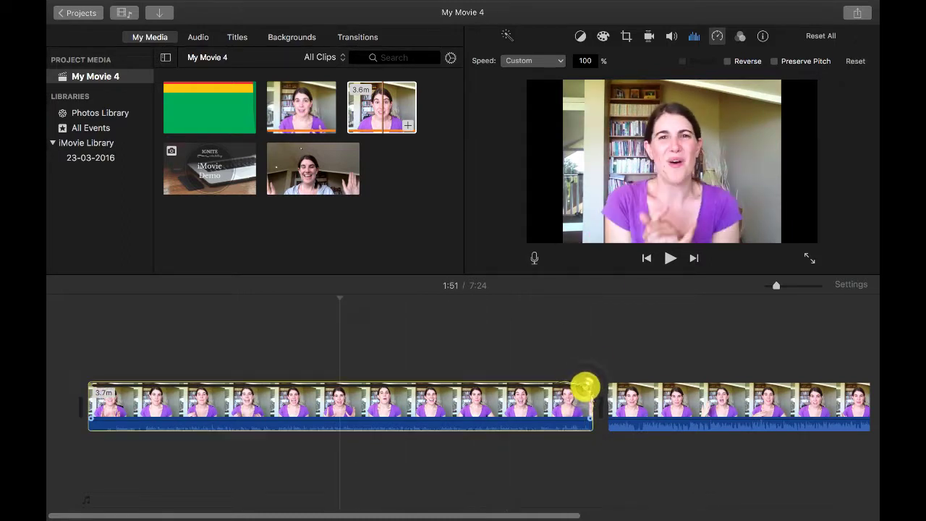
left_click_drag(584, 386, 573, 384)
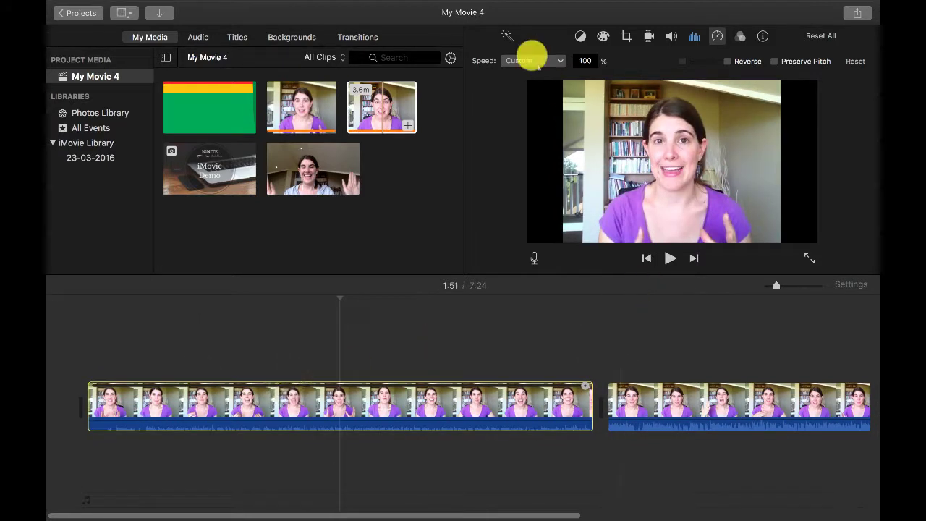
left_click(563, 60)
left_click(544, 76)
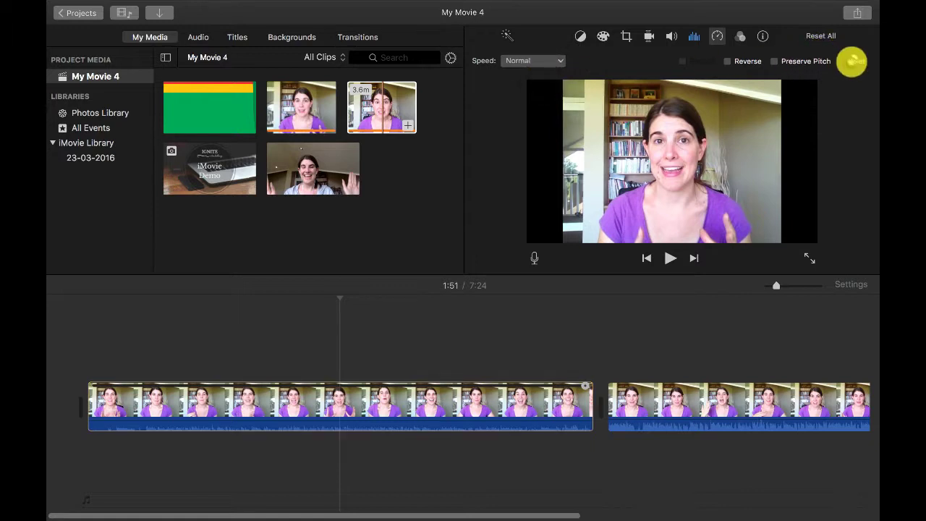
- Zoom the timeline out until both clips fit in view, and zoom back in for a detailed view
left_click(439, 354)
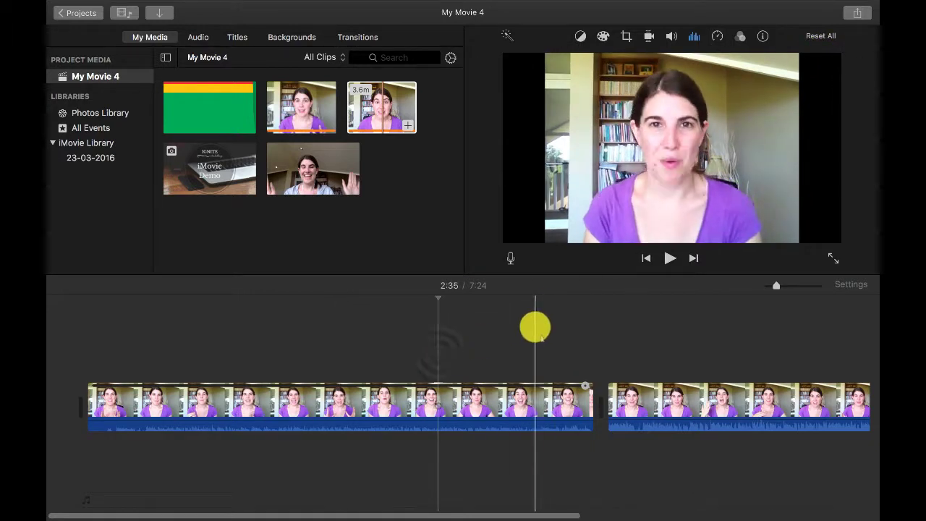
left_click(534, 327)
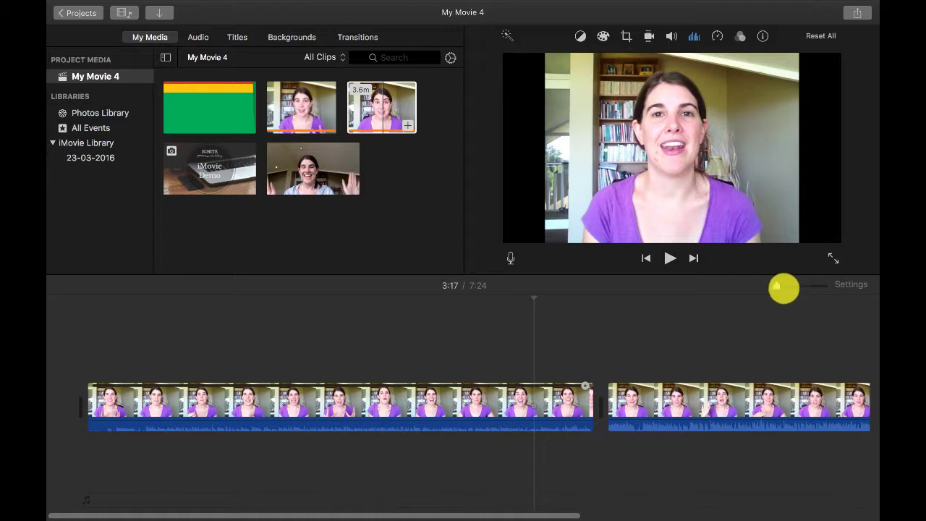
mouse_move(776, 285)
left_mouse_down()
mouse_move(804, 285)
mouse_move(765, 290)
left_mouse_up()
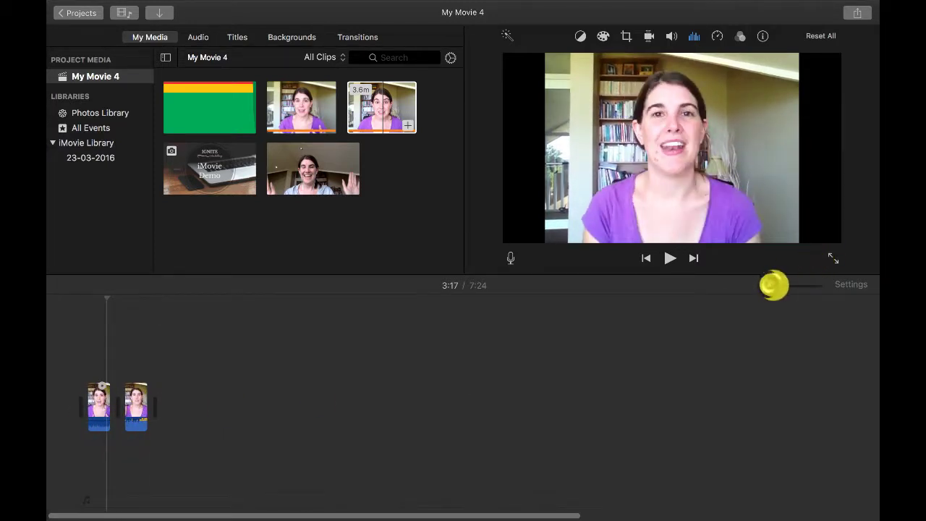
left_click_drag(774, 285, 793, 288)
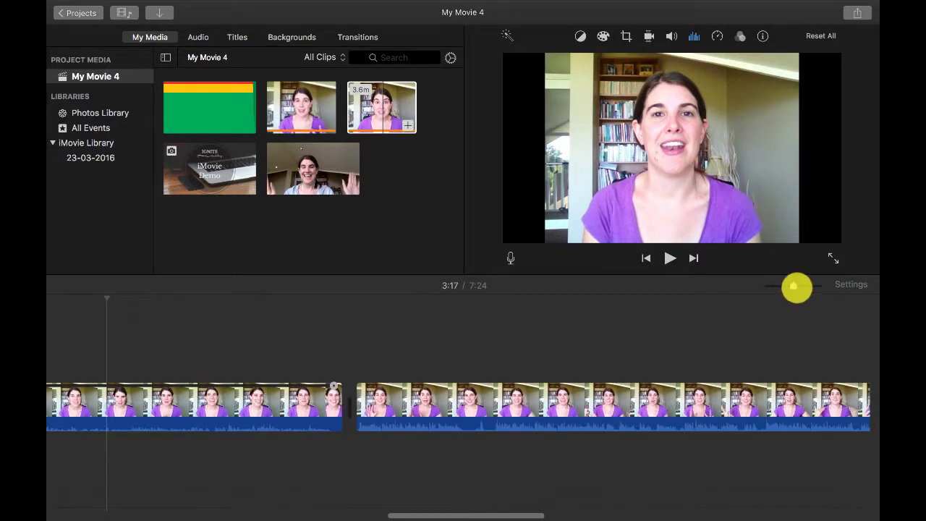
- Split the first timeline clip at about 0:25, where the usable footage begins
scroll(497, 340, "left", 10)
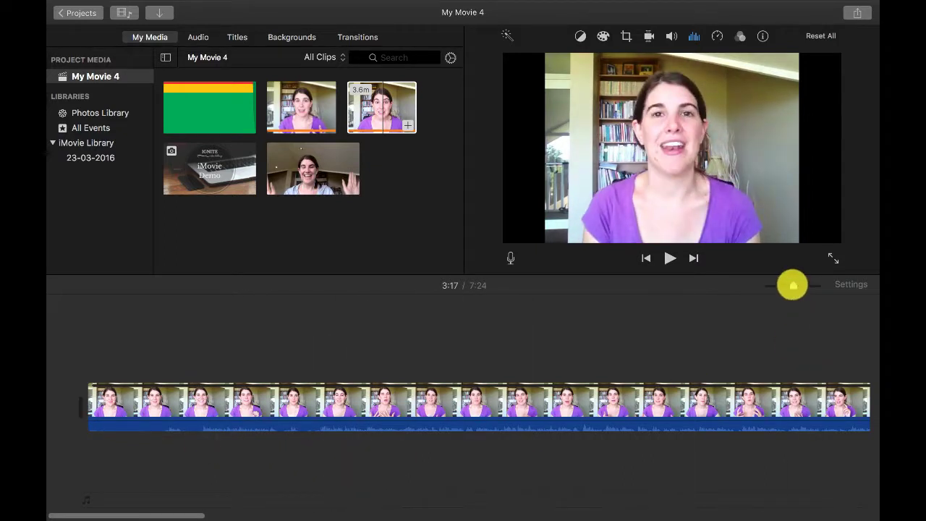
left_click_drag(794, 284, 800, 287)
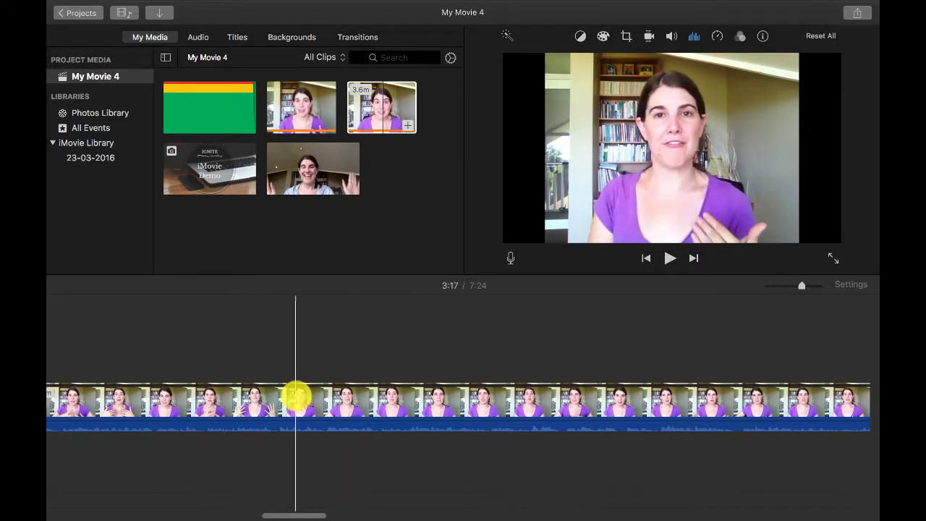
scroll(296, 397, "left", 10)
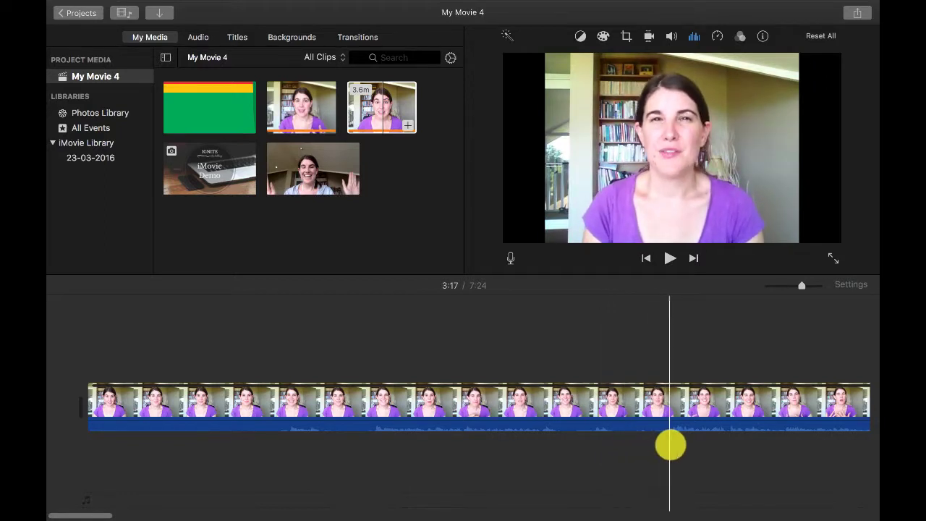
scroll(670, 445, "right", 5)
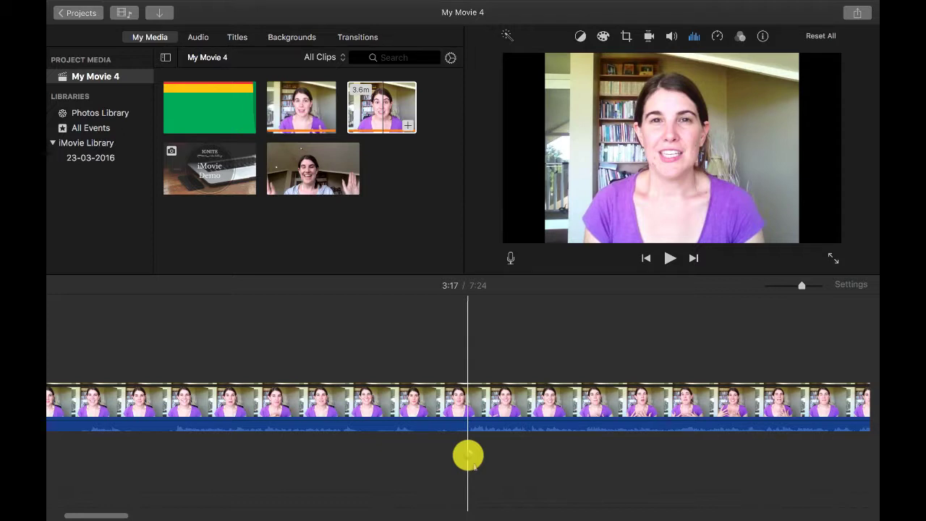
left_click(468, 455)
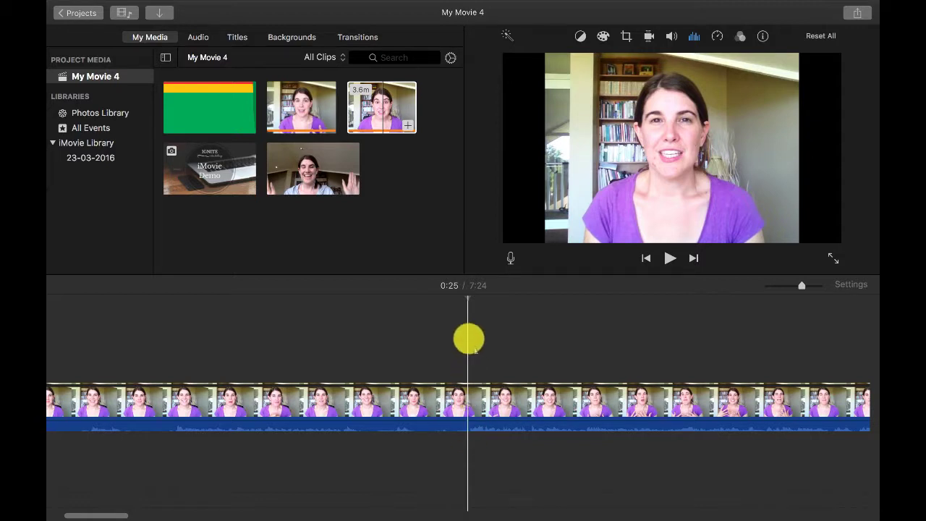
right_click(470, 413)
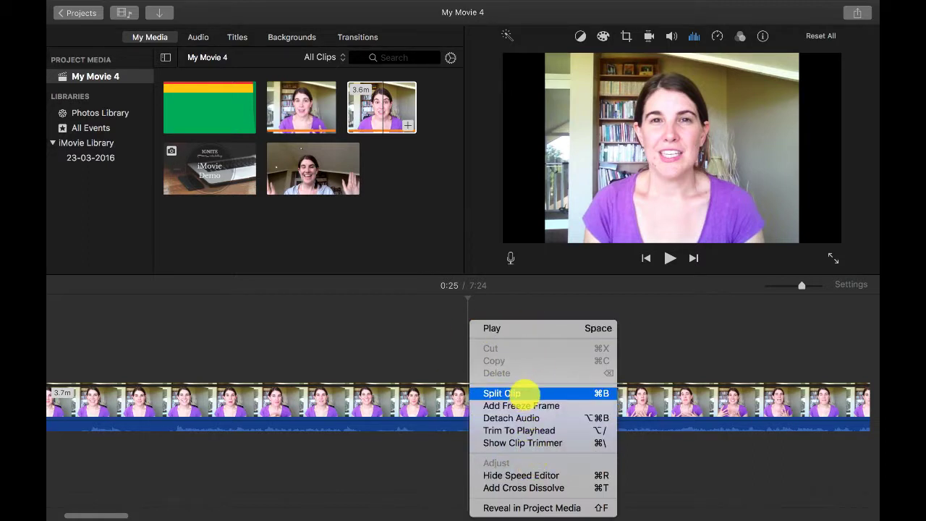
left_click(519, 392)
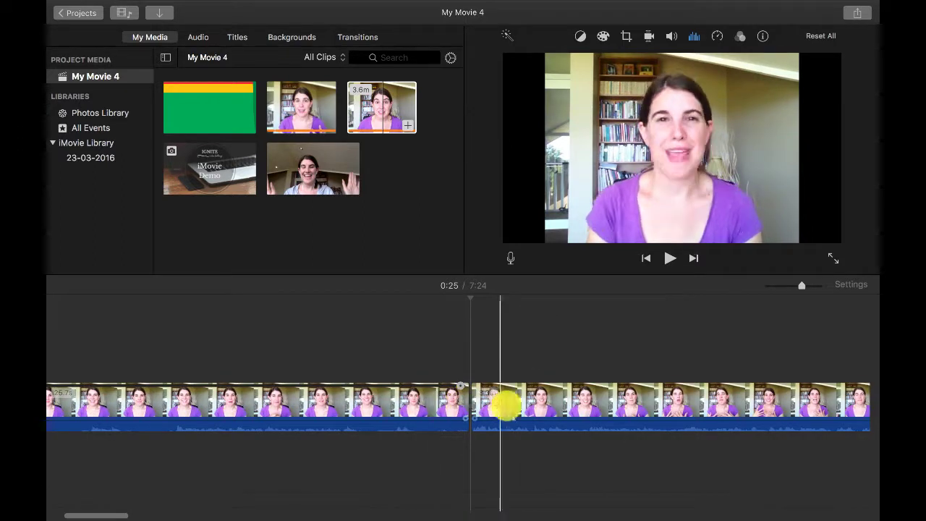
- Delete the opening section of the first clip that lies before the 0:25 split
scroll(549, 505, "right", 10)
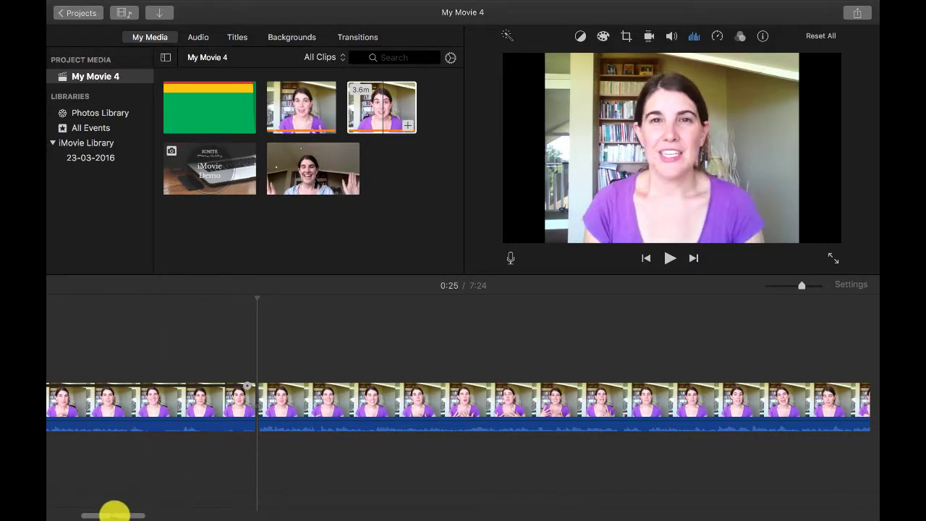
left_click_drag(115, 512, 58, 513)
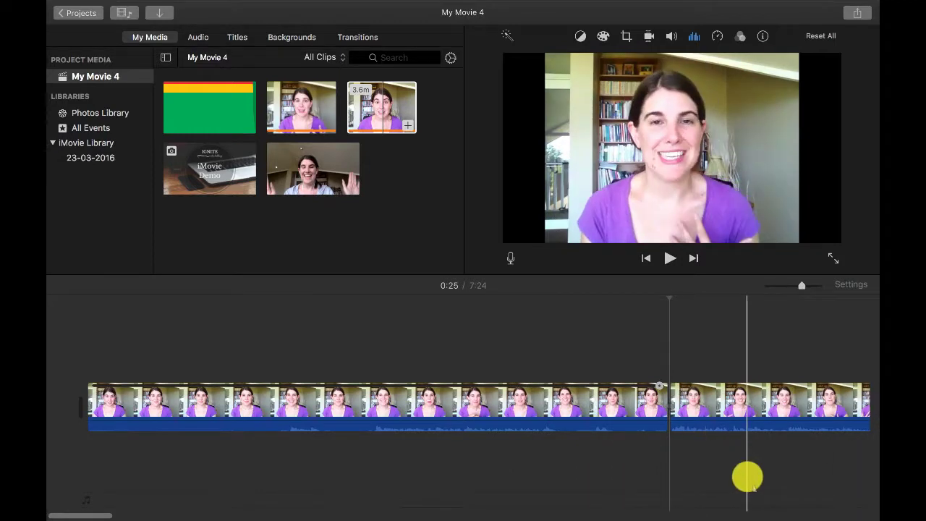
left_click(615, 396)
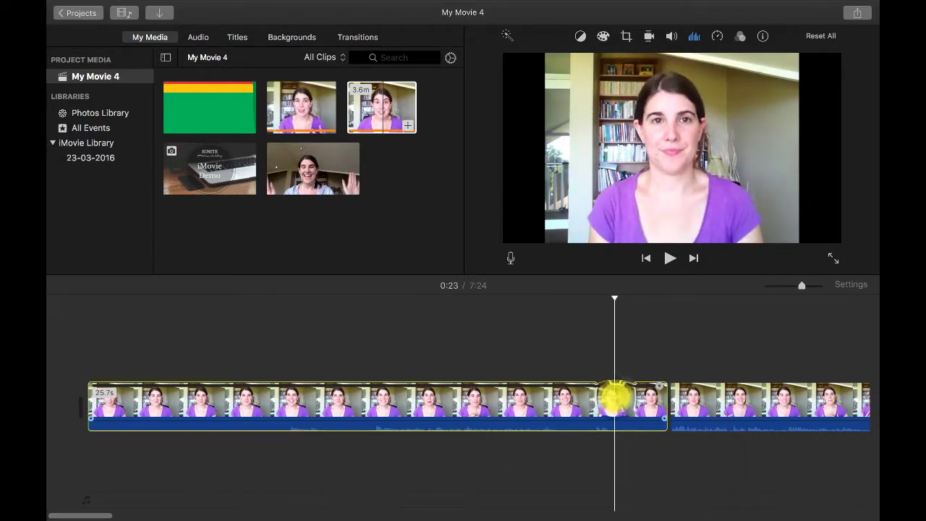
key("Delete")
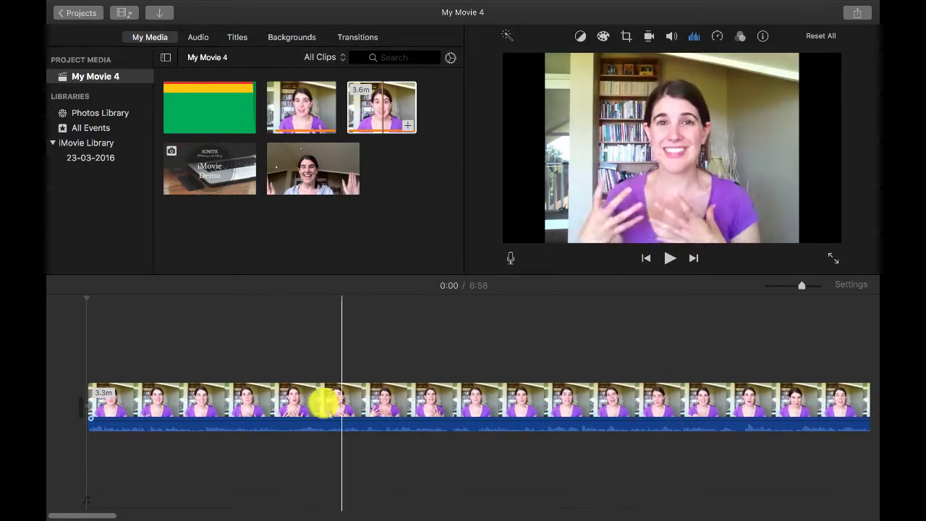
- Play the movie from its beginning to check how the trimmed clip starts
left_click(106, 394)
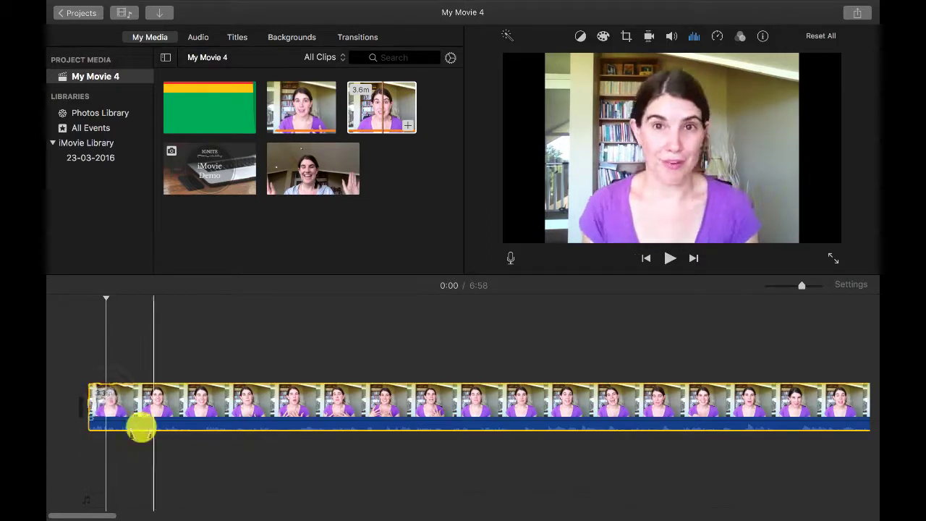
left_click(72, 420)
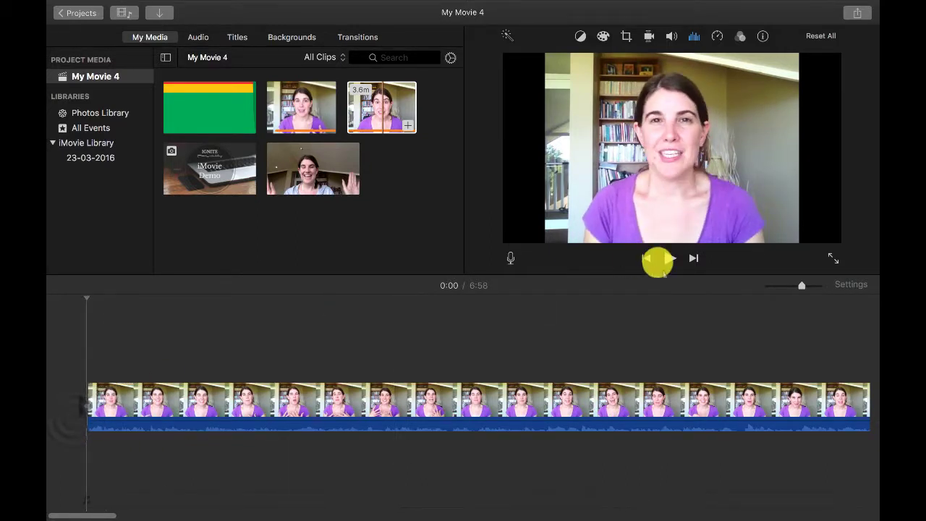
left_click(664, 258)
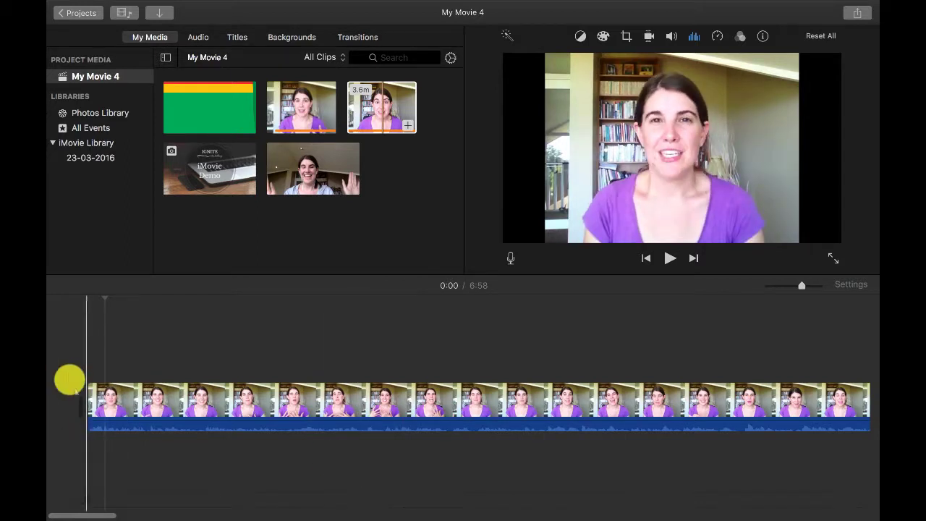
scroll(293, 471, "right", 5)
scroll(293, 470, "left", 5)
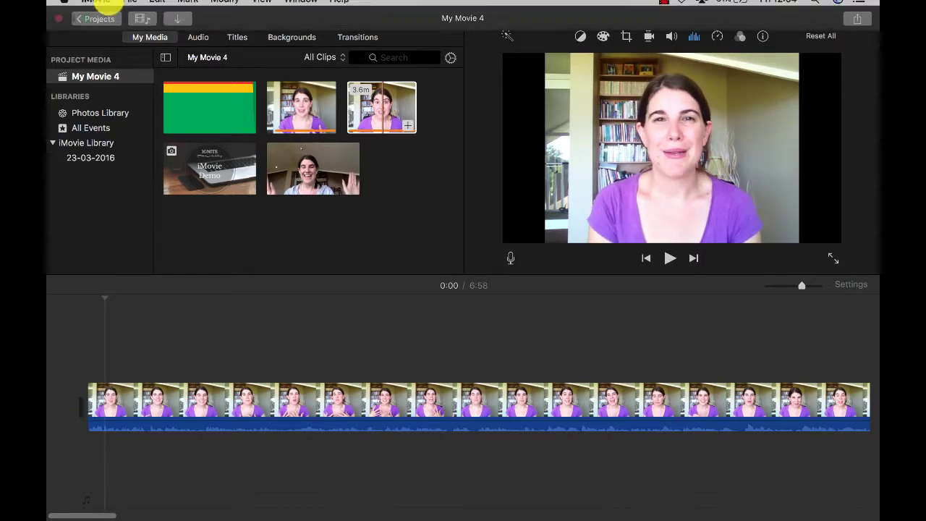
- Undo the deletion of the opening section and the split at 0:25
left_click(131, 7)
mouse_move(184, 7)
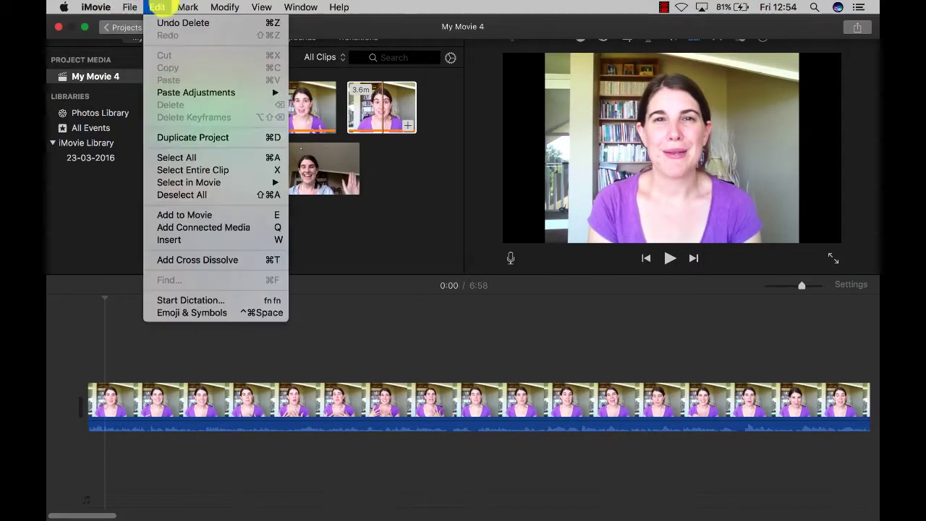
left_click(161, 23)
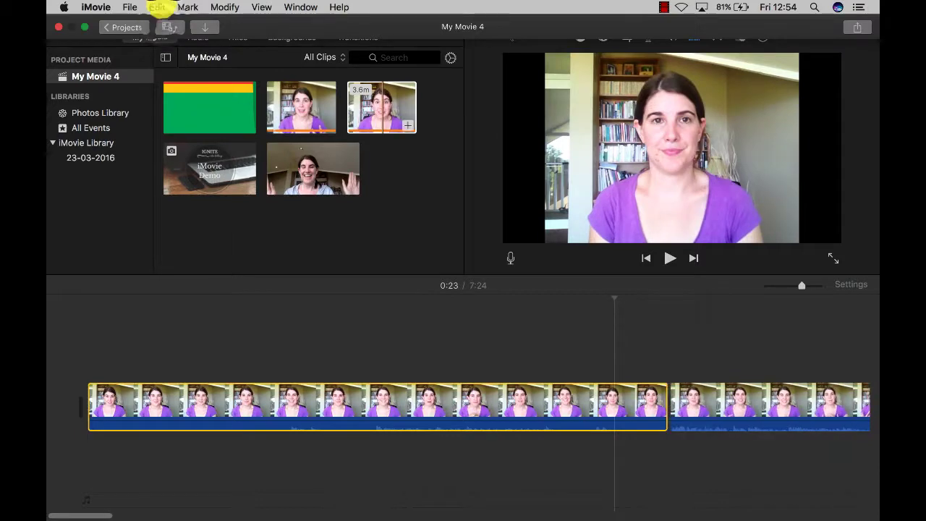
left_click(159, 7)
left_click(166, 23)
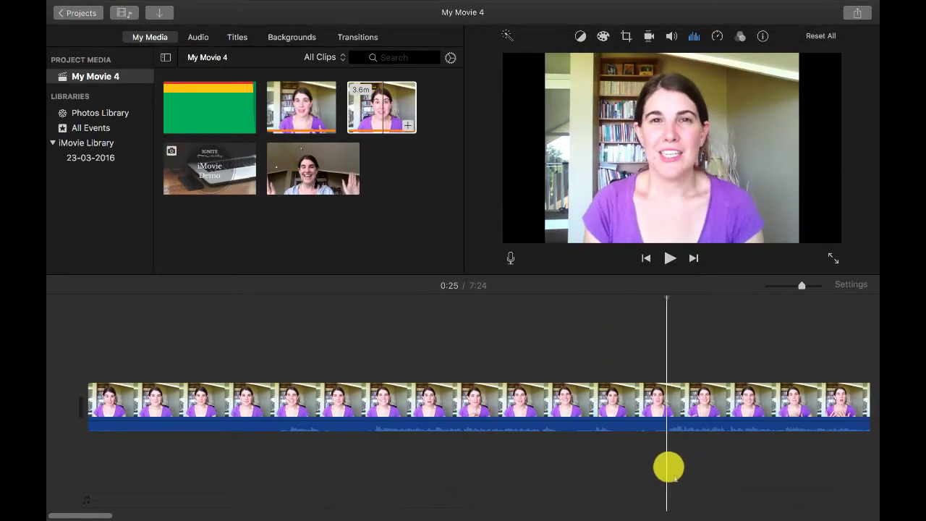
- Split the first clip at about 0:25 again and delete the section before the split
key("super+b")
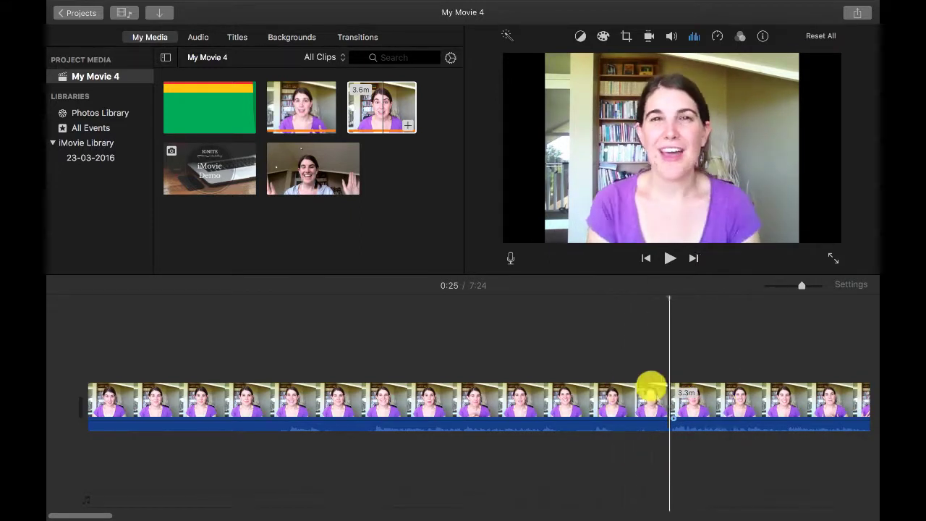
left_click(648, 393)
key("Delete")
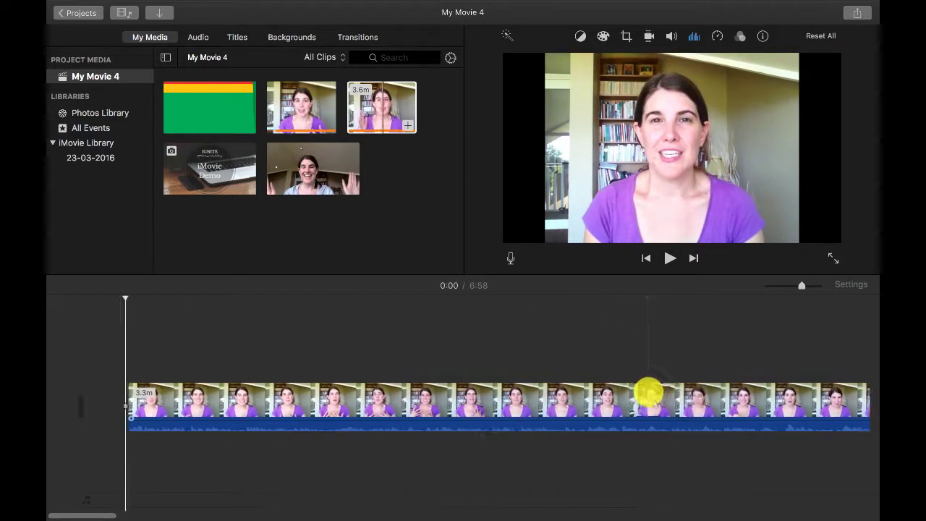
- Split the first clip just before its end, at about 3:17, and delete the short leftover piece
scroll(753, 438, "right", 1)
scroll(753, 442, "right", 5)
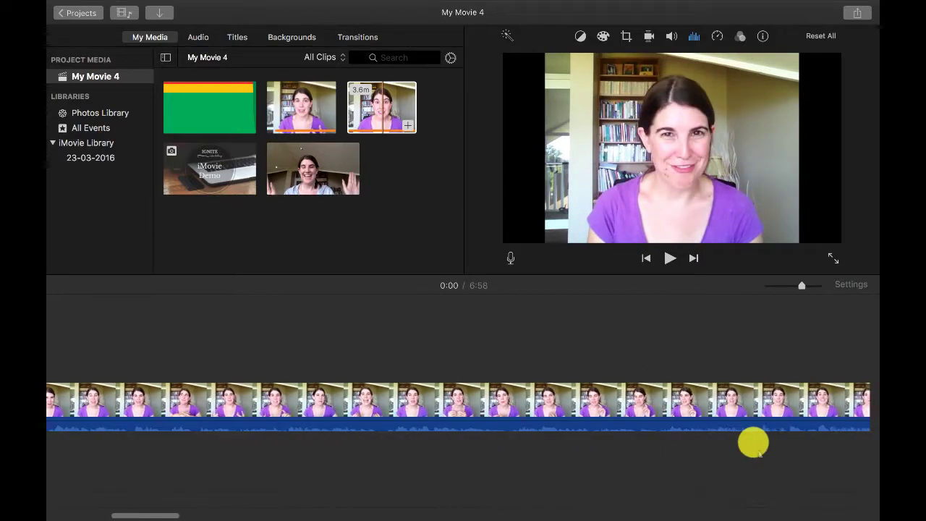
scroll(753, 442, "right", 4)
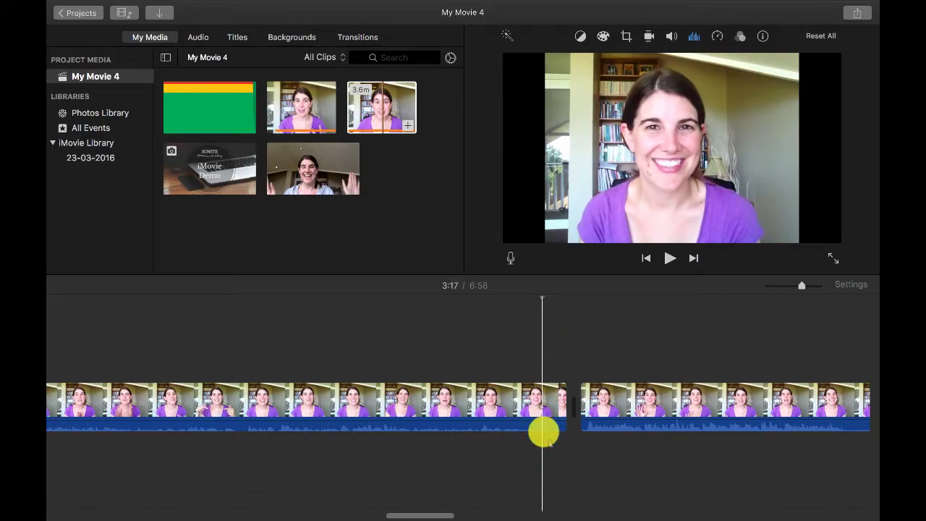
left_click(555, 400)
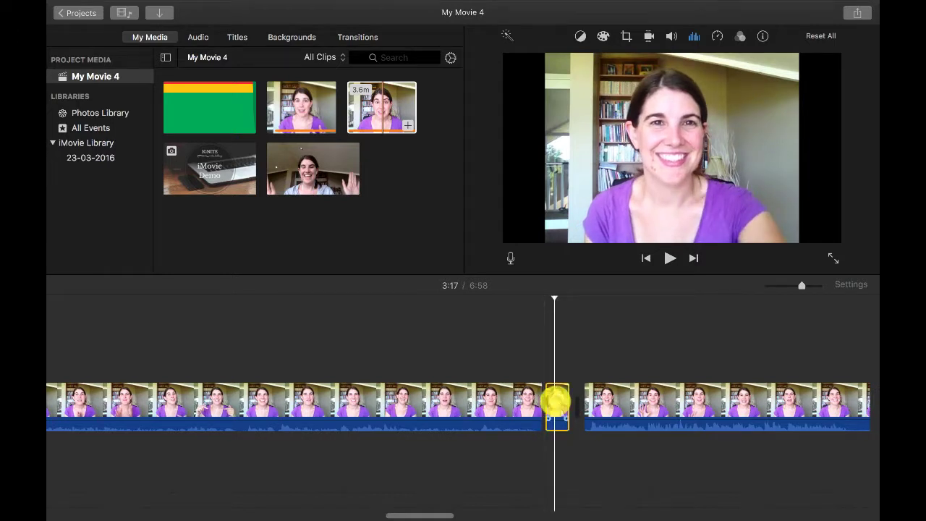
key("Delete")
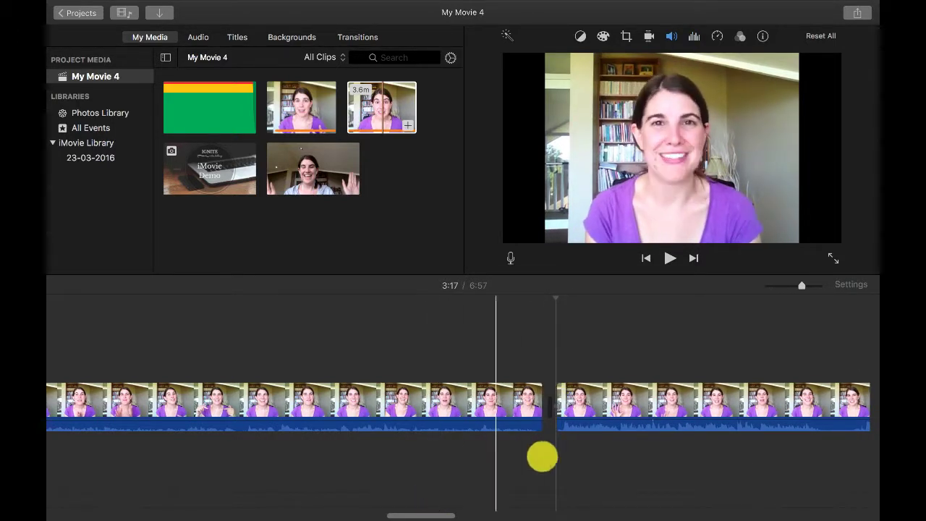
- Split the first clip within its footage at about 0:51
scroll(374, 449, "left", 5)
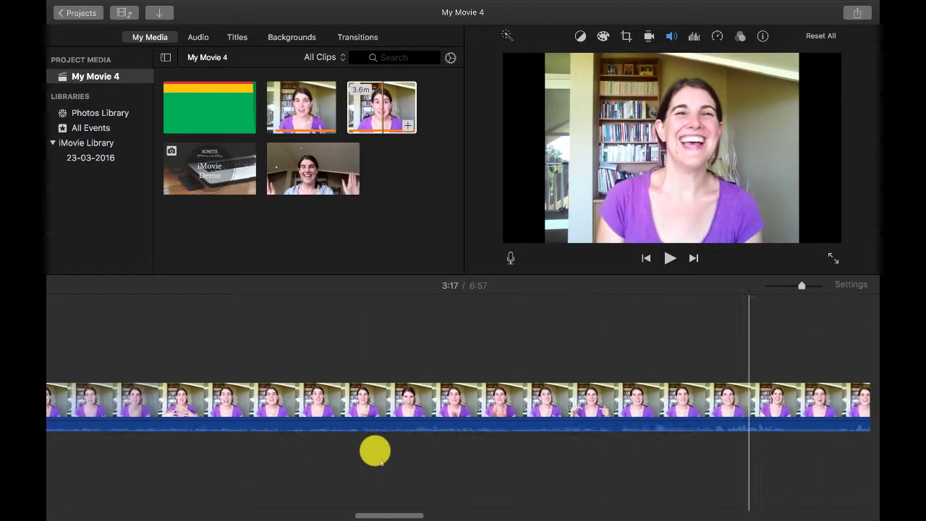
scroll(381, 461, "left", 10)
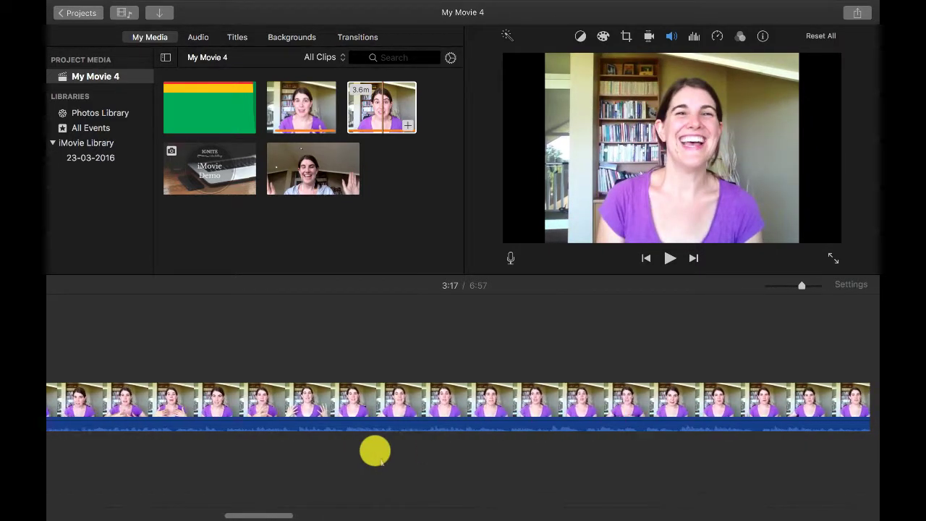
scroll(381, 462, "left", 3)
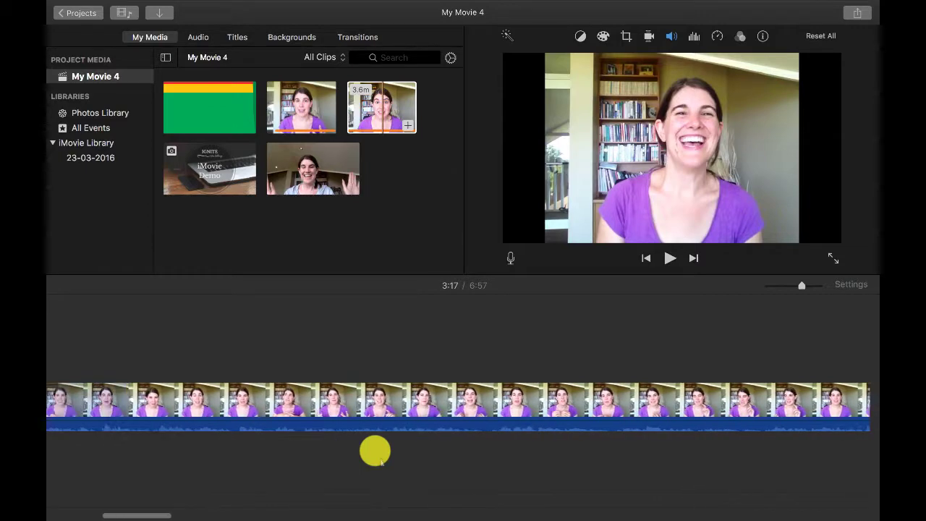
scroll(381, 462, "right", 2)
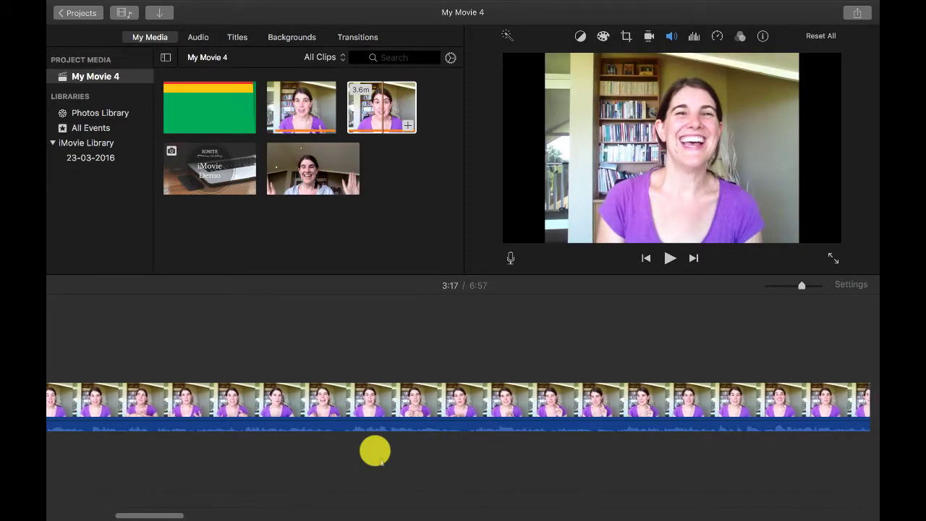
scroll(381, 462, "right", 4)
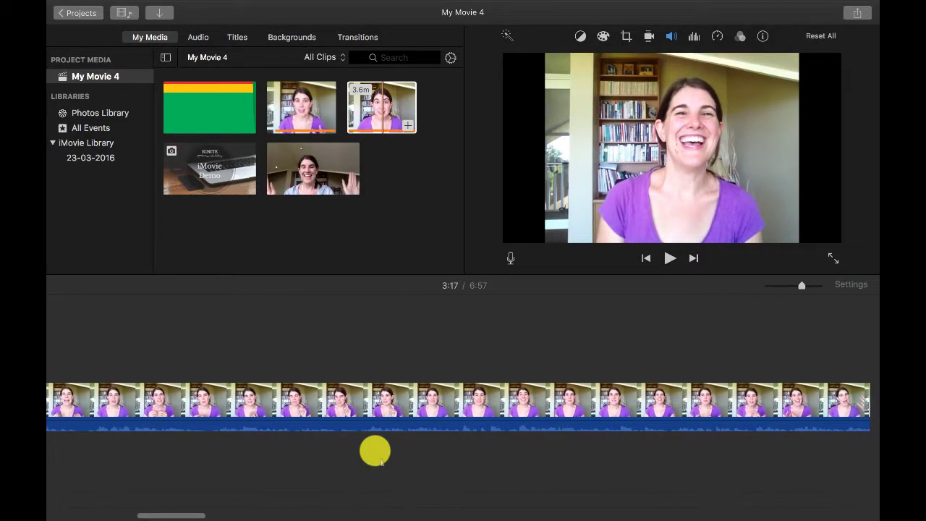
scroll(377, 455, "left", 3)
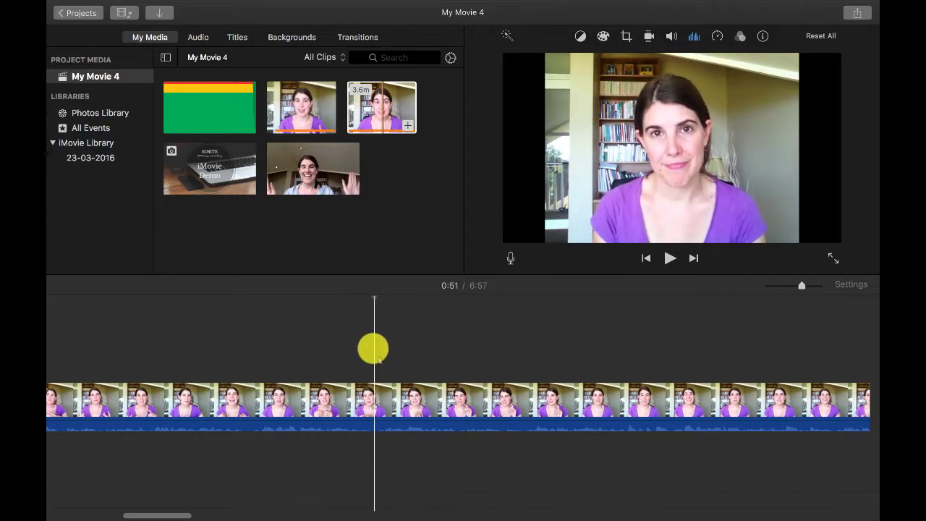
key("super+b")
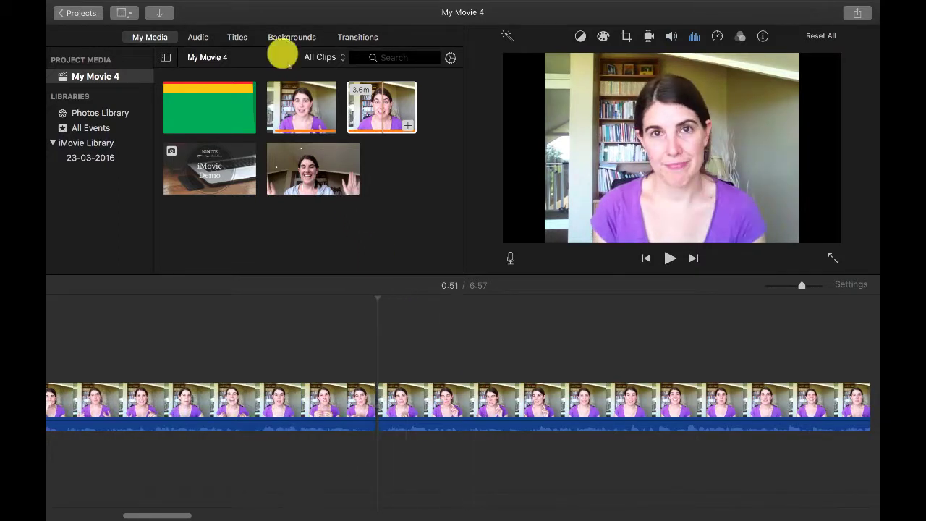
- Split the second part of the clip at 0:57
mouse_move(197, 5)
left_click(156, 7)
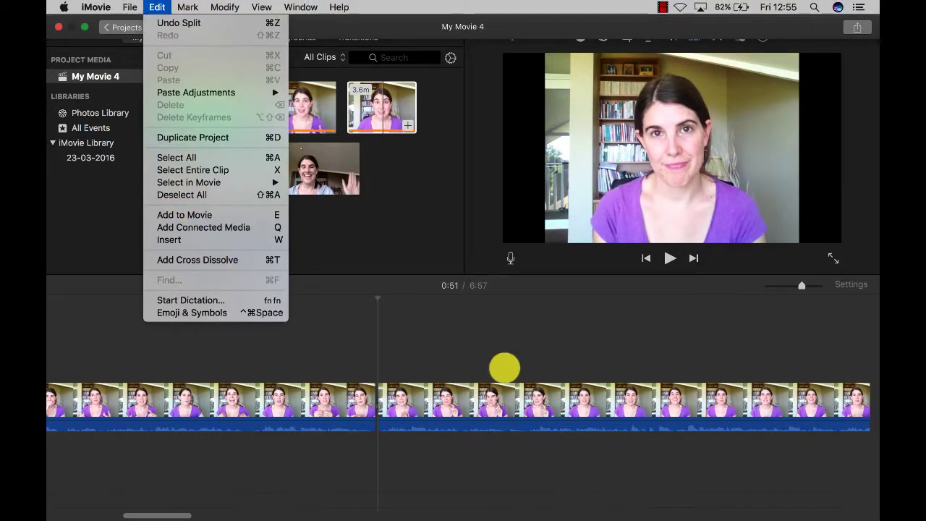
left_click(527, 382)
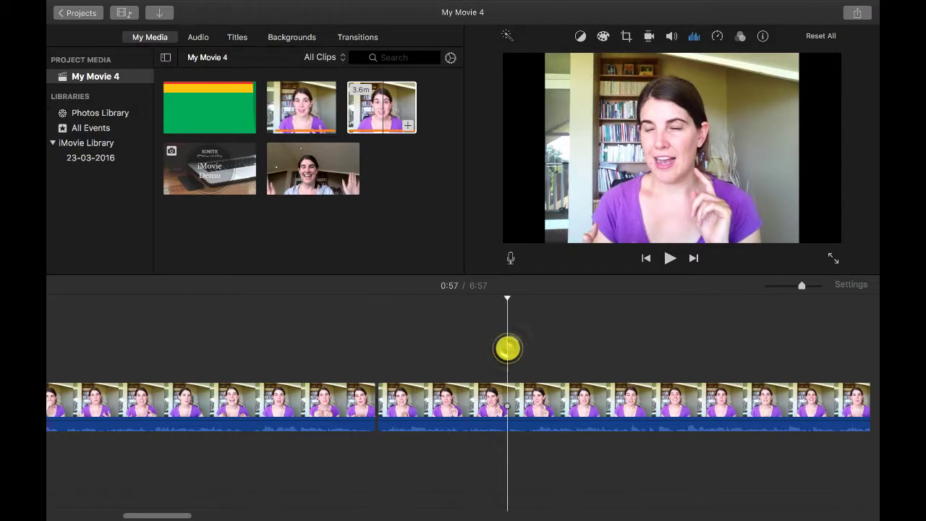
left_click(155, 7)
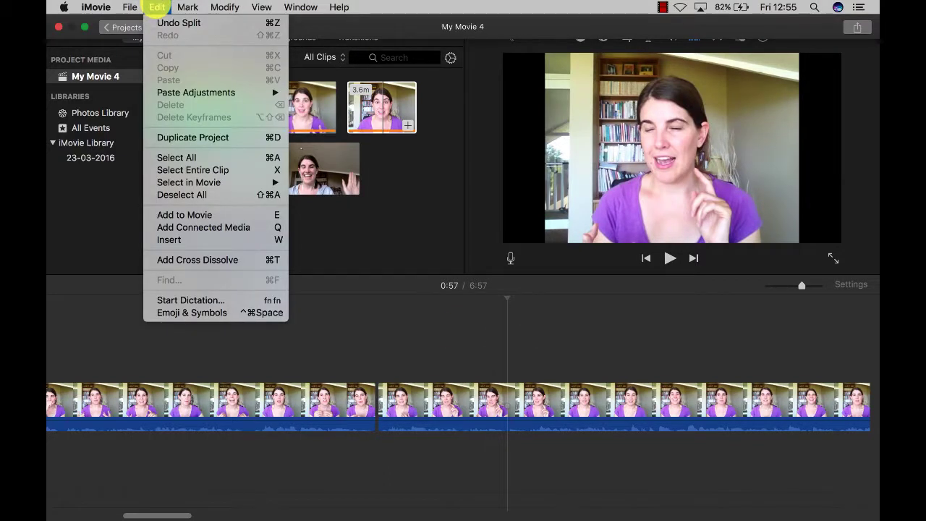
mouse_move(130, 7)
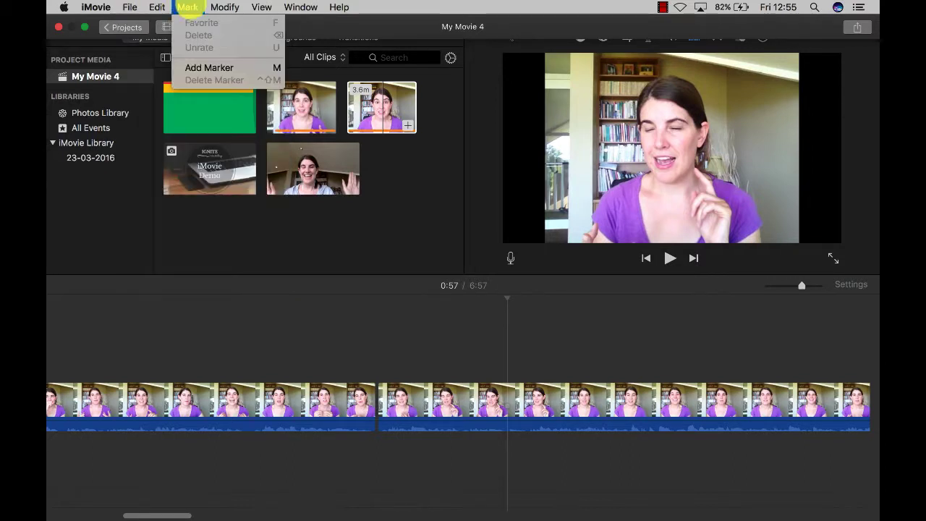
mouse_move(224, 8)
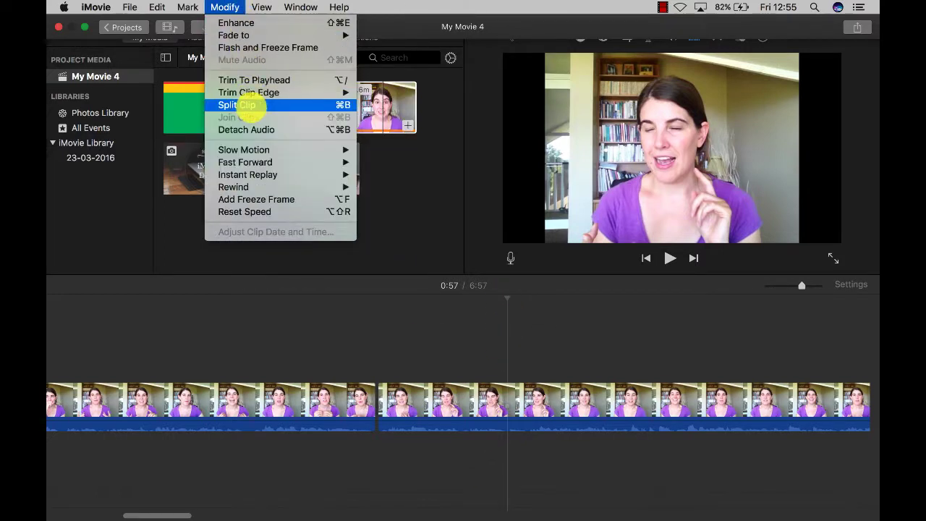
left_click(237, 105)
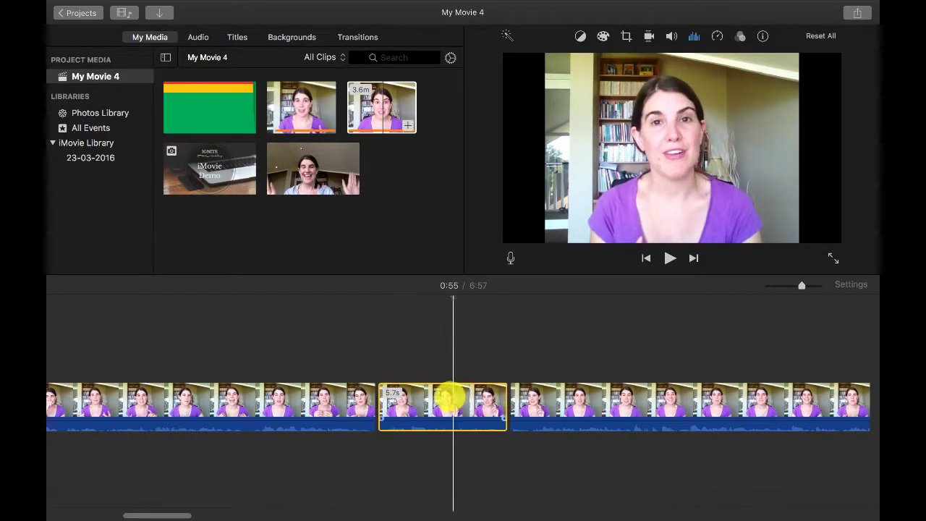
- Delete the short section between the two splits and play the movie across the resulting cut
left_click(326, 390)
left_click(415, 394)
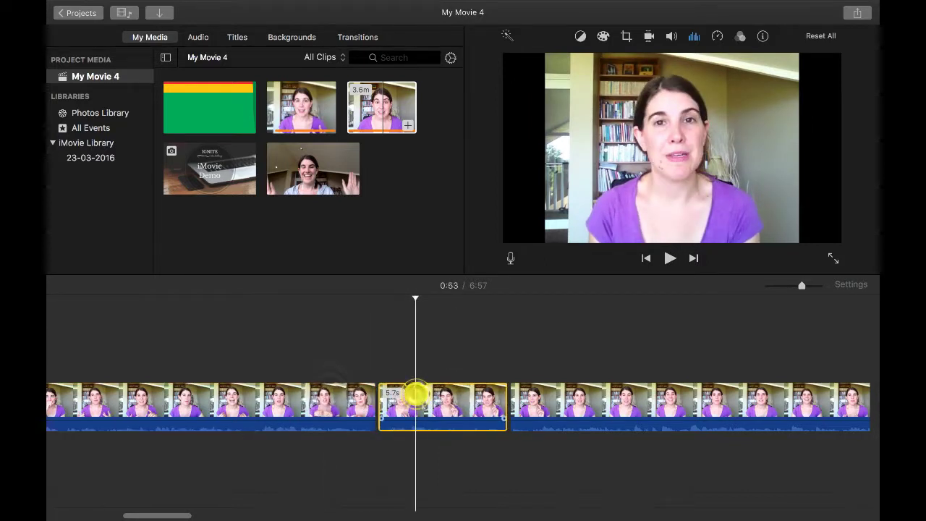
key("Delete")
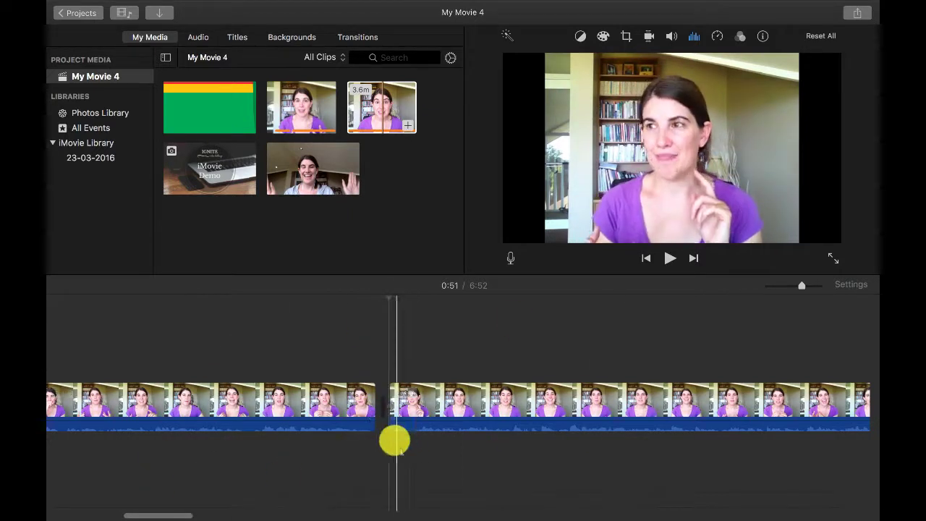
left_click(324, 315)
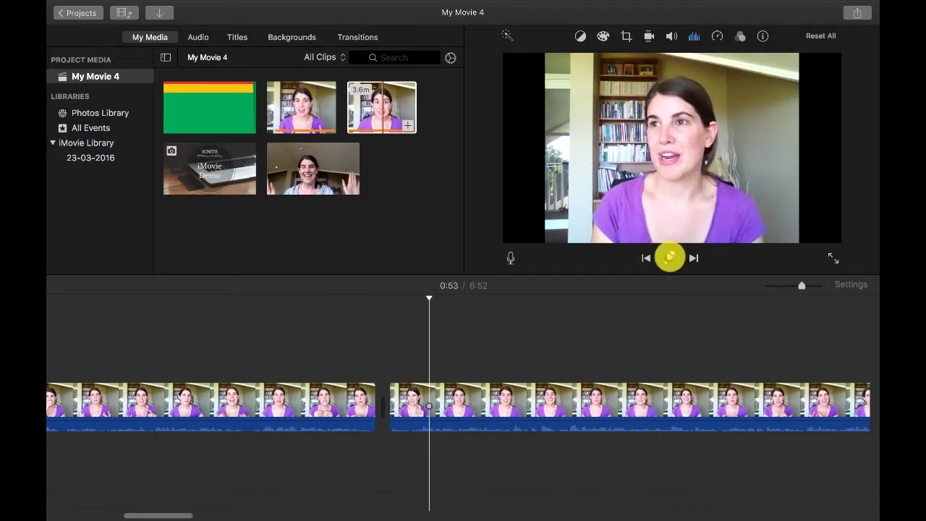
left_click(670, 258)
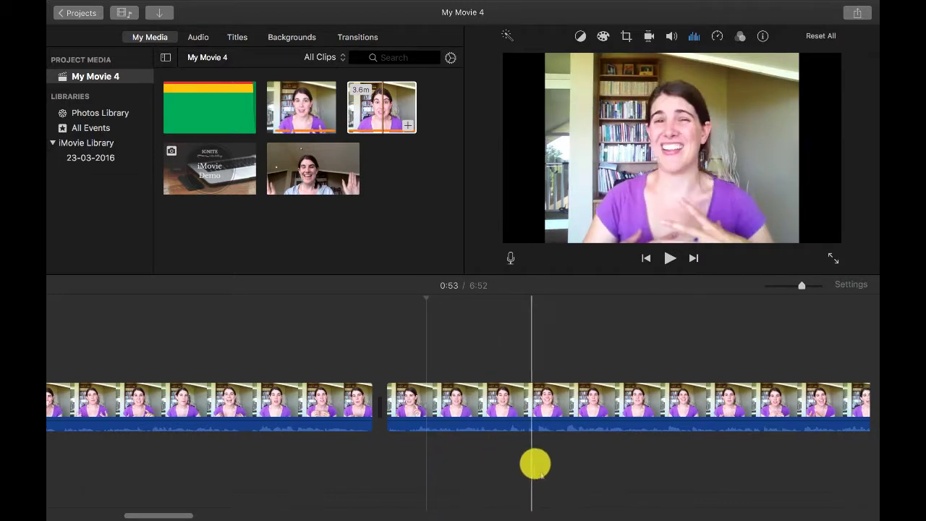
- Delete the second purple-shirt clip, 3.6 minutes long, and add the short webcam clip to the end of the timeline
scroll(536, 463, "right", 10)
scroll(535, 464, "right", 10)
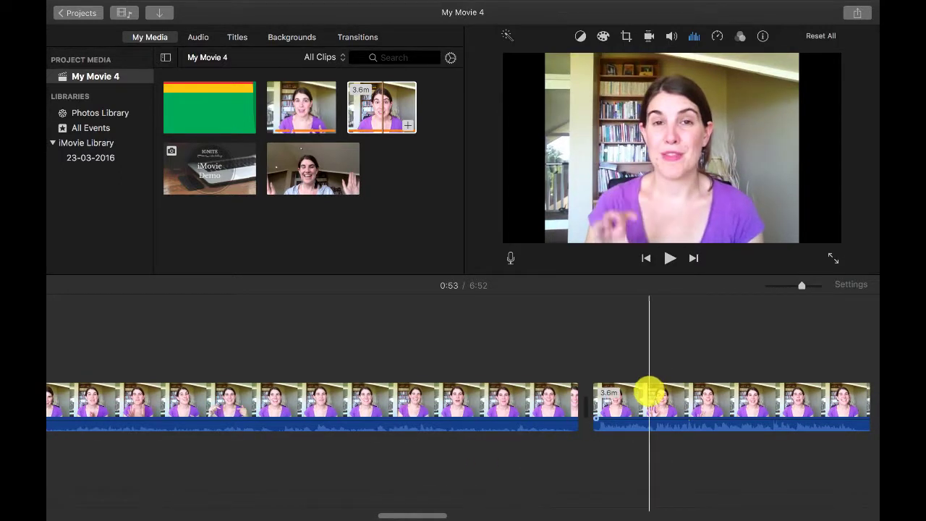
left_click(651, 388)
key("BackSpace")
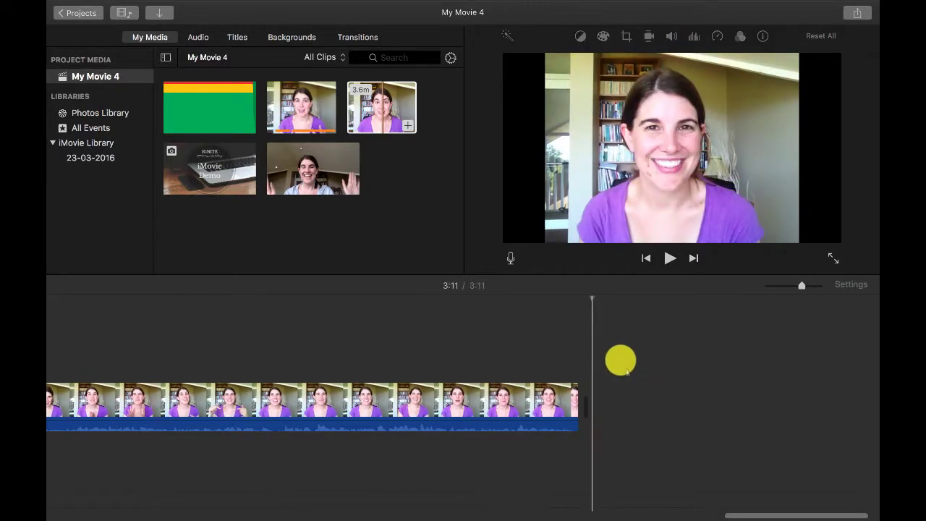
left_click_drag(319, 163, 608, 401)
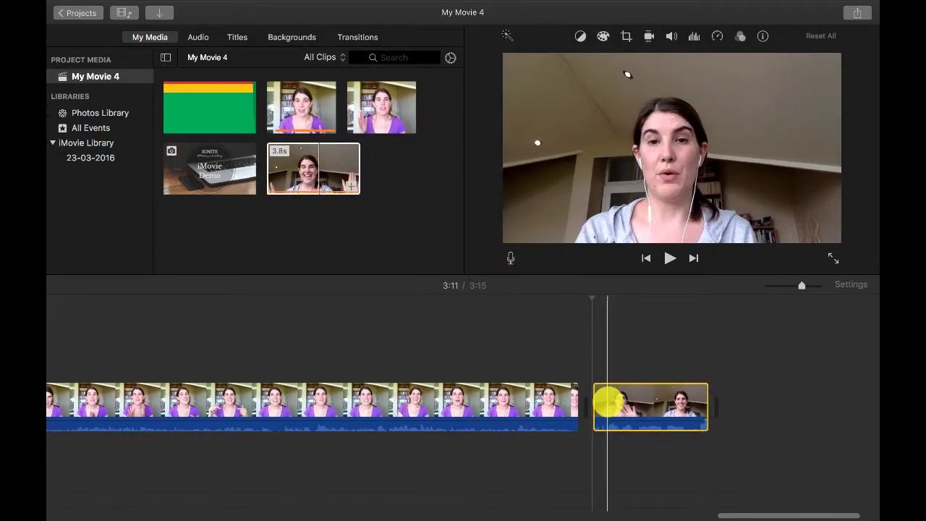
- Append a second copy of the entire webcam clip to the end of the timeline
left_click(278, 168)
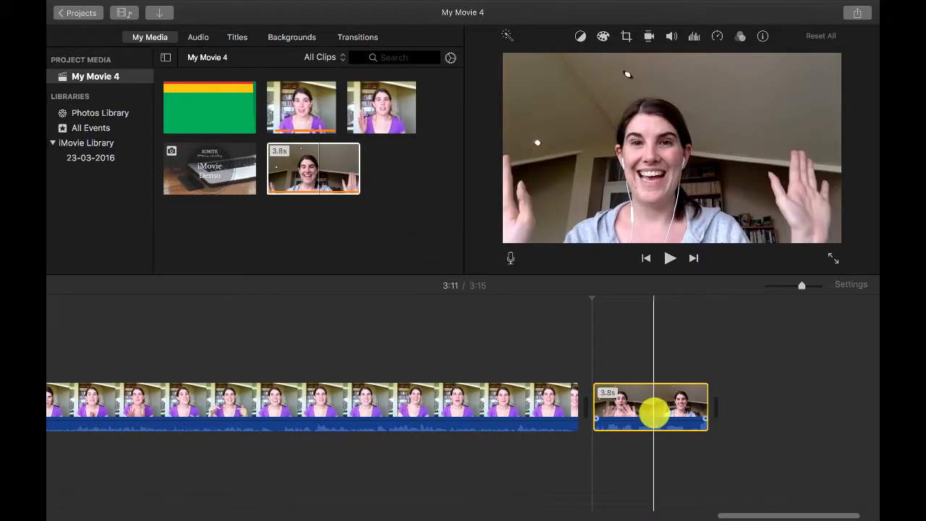
left_click(331, 168)
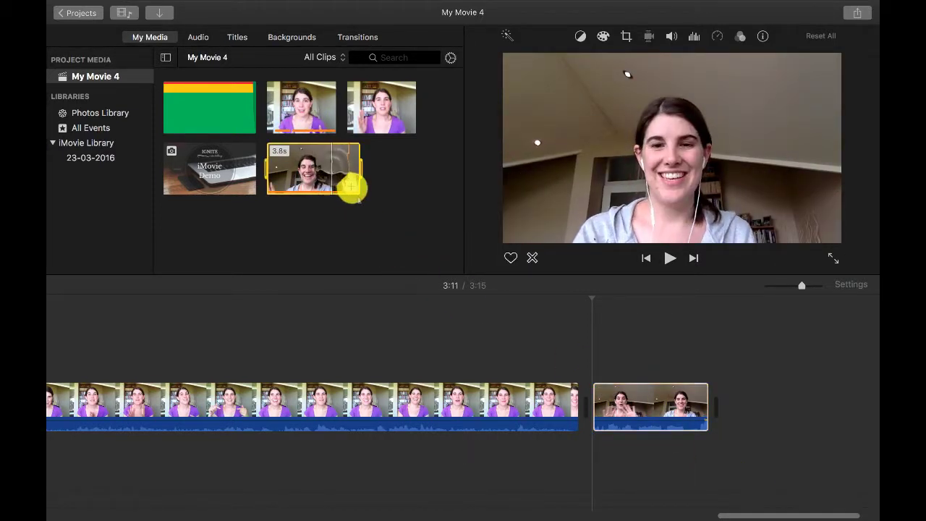
key("e")
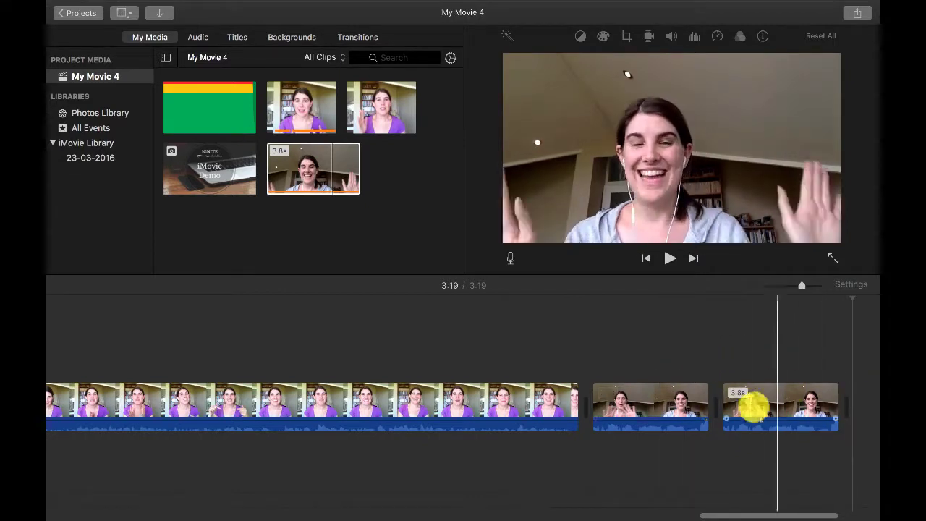
- Add only the first half of the webcam clip to the end of the timeline, and delete that partial copy again
left_click(305, 180)
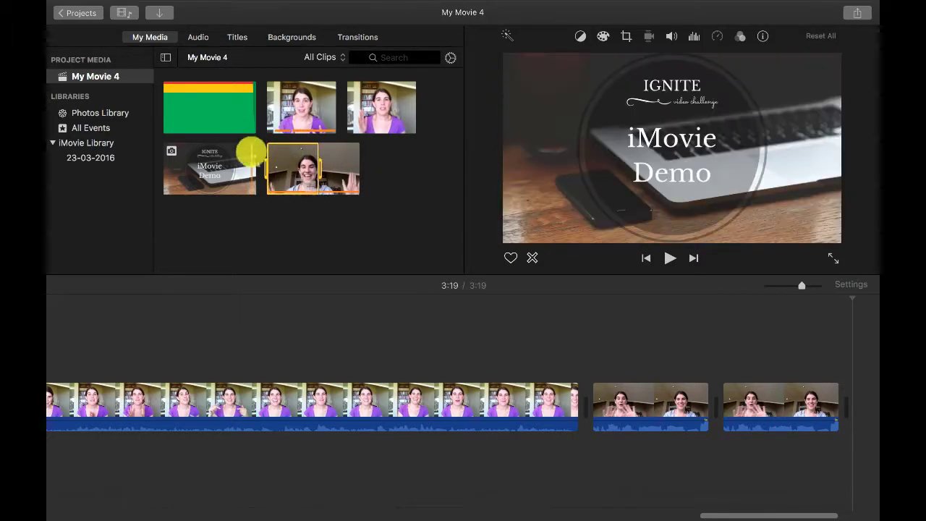
left_click_drag(306, 190, 740, 383)
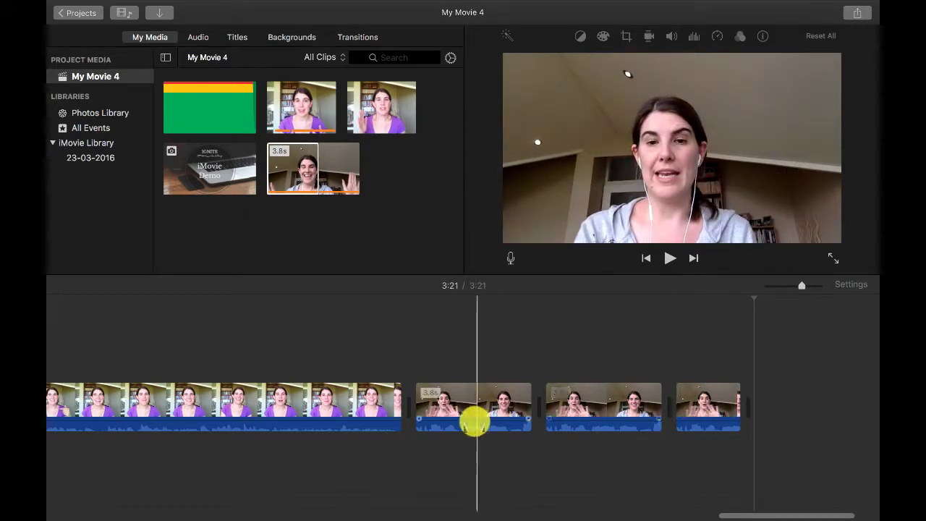
left_click(701, 403)
key("Delete")
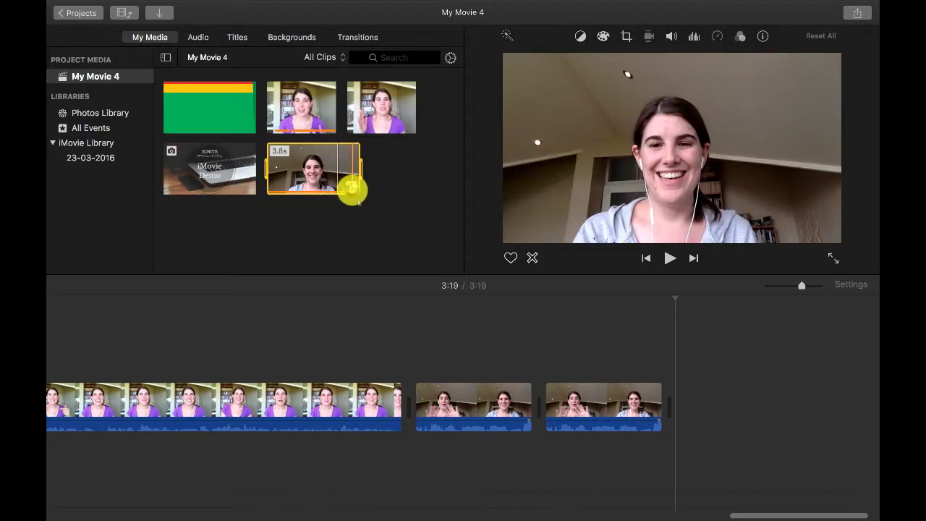
- Append the full webcam clip to the timeline once more from the project media
left_click(352, 189)
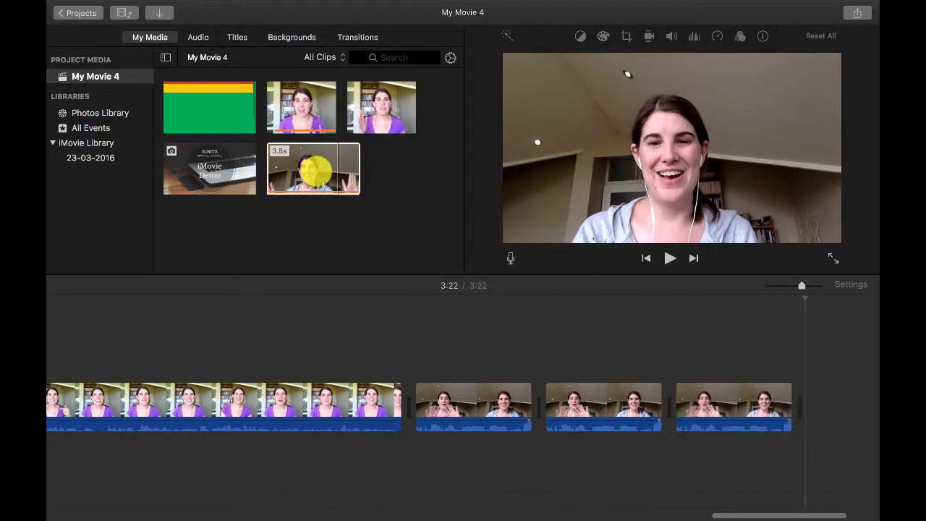
left_click(288, 191)
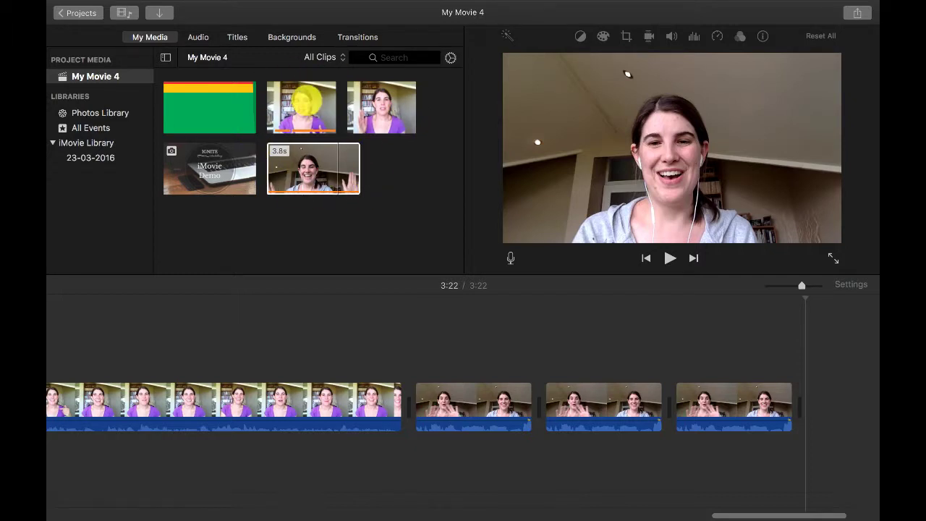
left_click(321, 171)
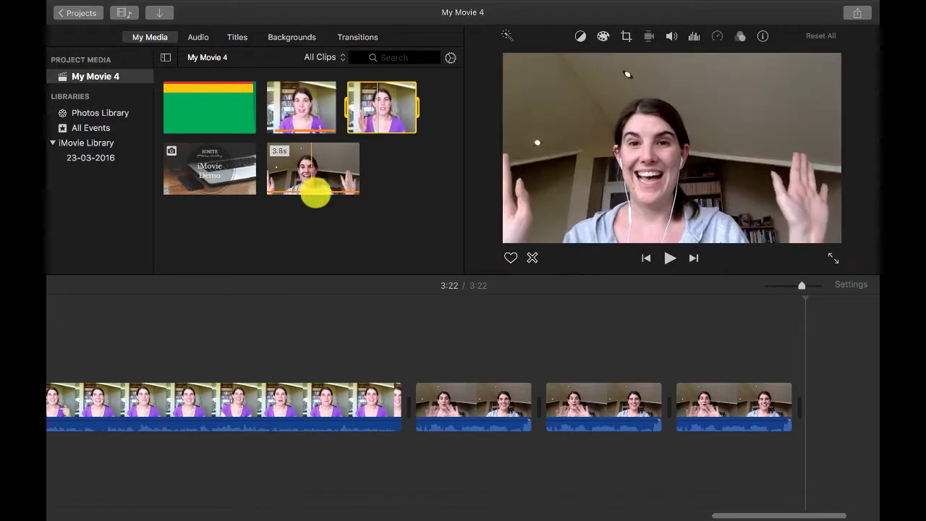
- Delete the two extra copies of the webcam clip at the end of the timeline
left_click(702, 403)
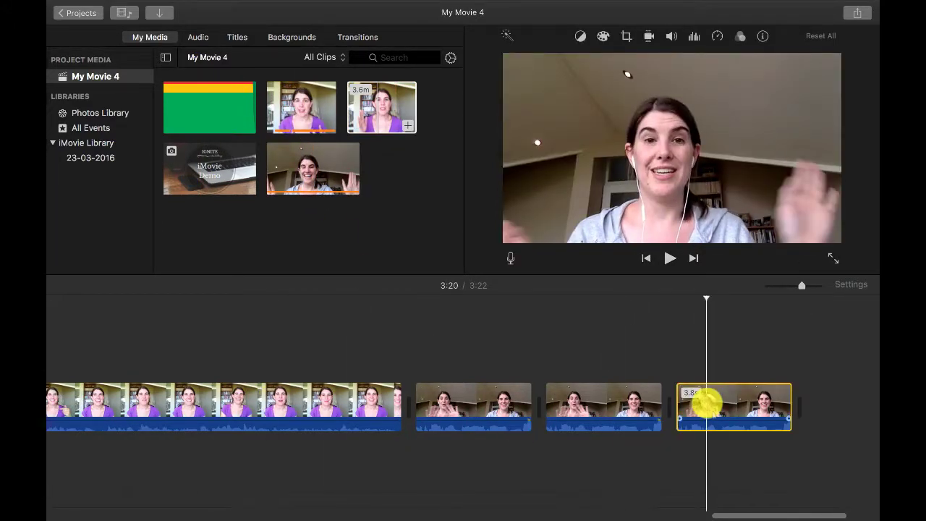
key("Delete")
left_click(637, 394)
key("Delete")
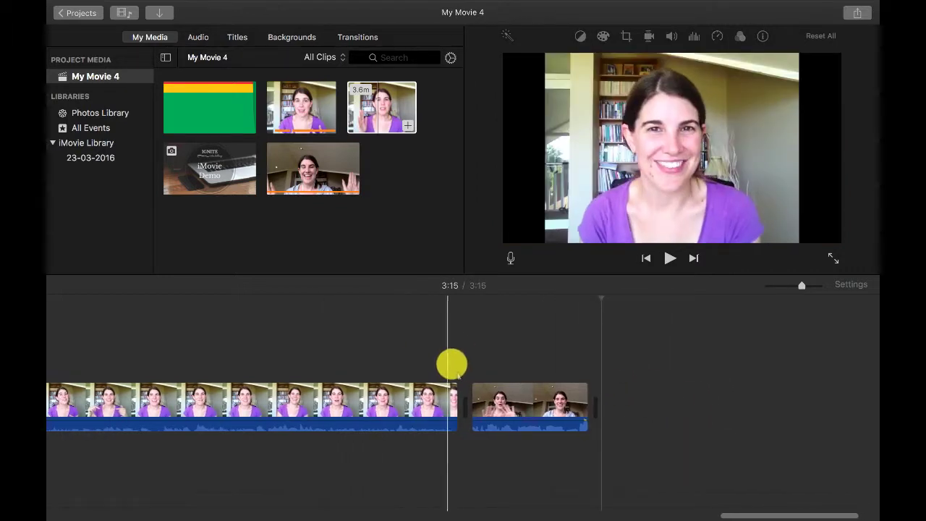
- Play back the end of the movie and the cut between the first two clips at about 0:51
left_click(670, 259)
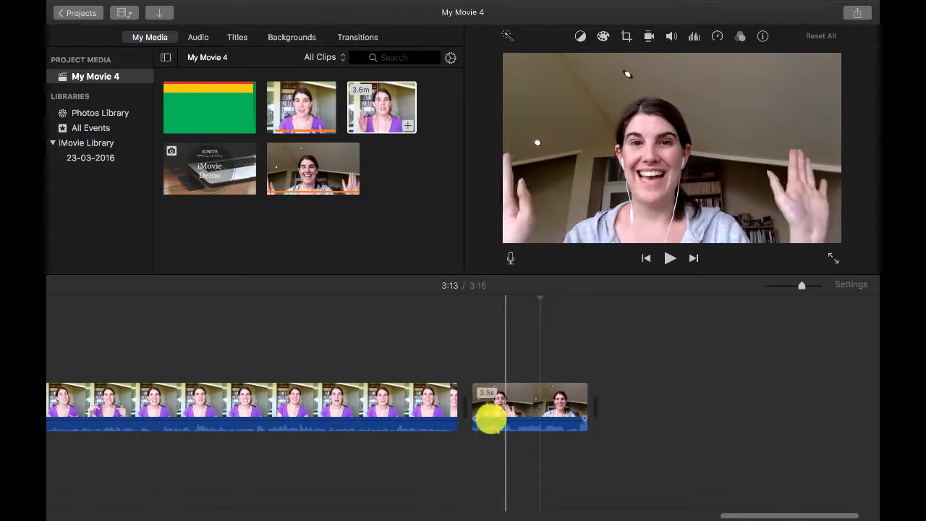
left_click(209, 390)
scroll(244, 372, "left", 8)
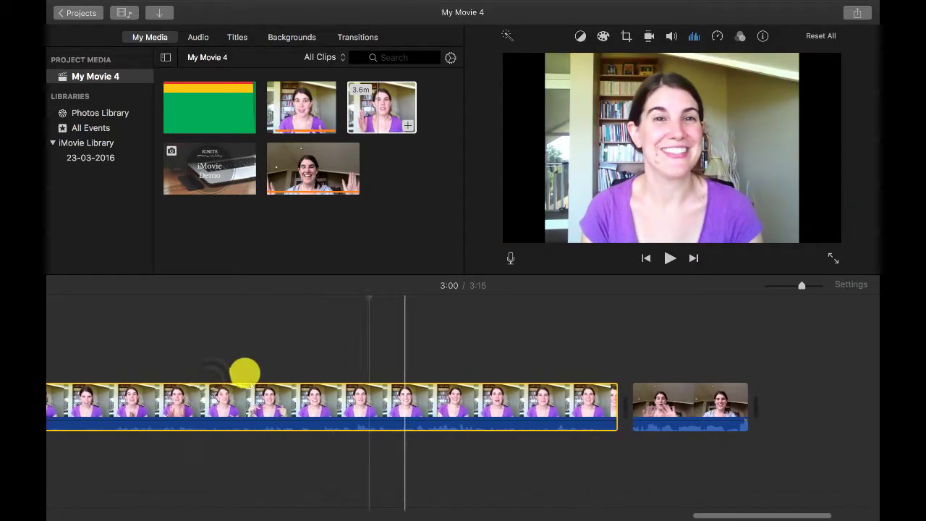
scroll(161, 333, "left", 10)
scroll(161, 336, "left", 2)
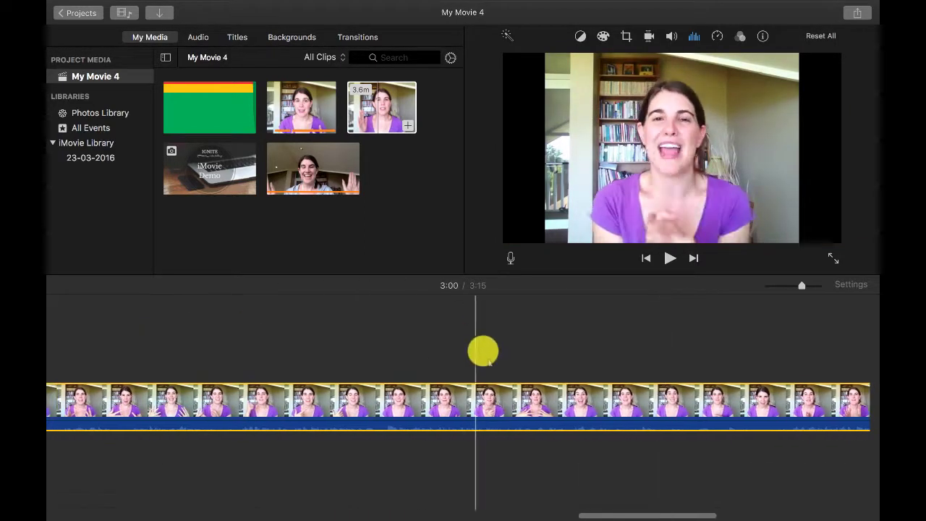
left_click(365, 357)
scroll(365, 358, "left", 20)
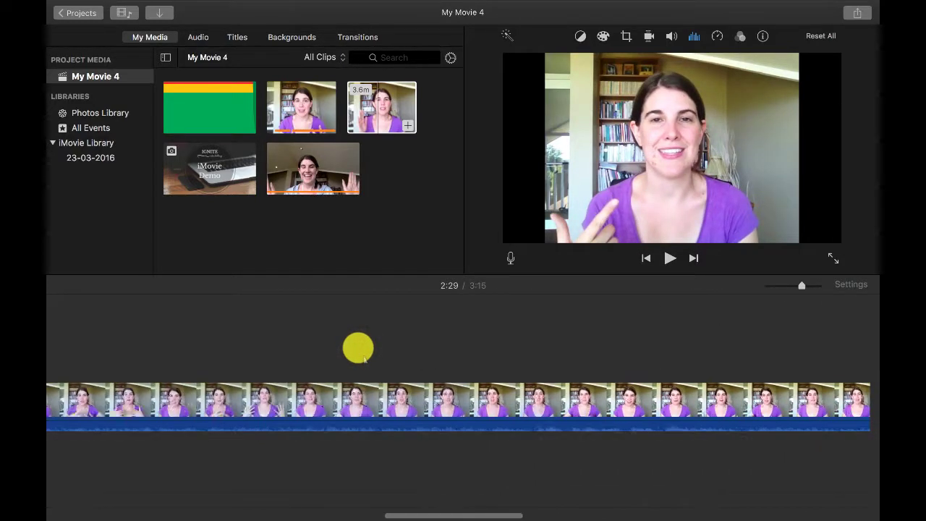
scroll(366, 357, "left", 15)
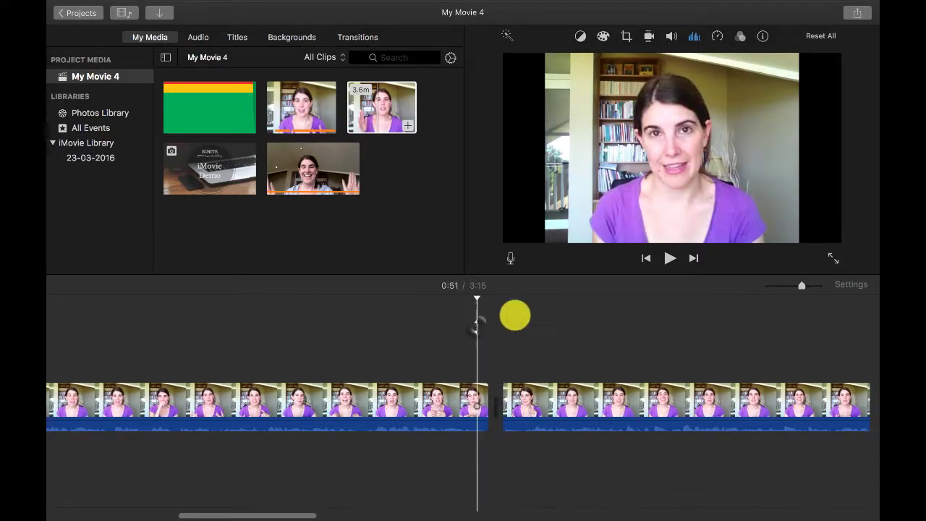
left_click(475, 326)
left_click(670, 257)
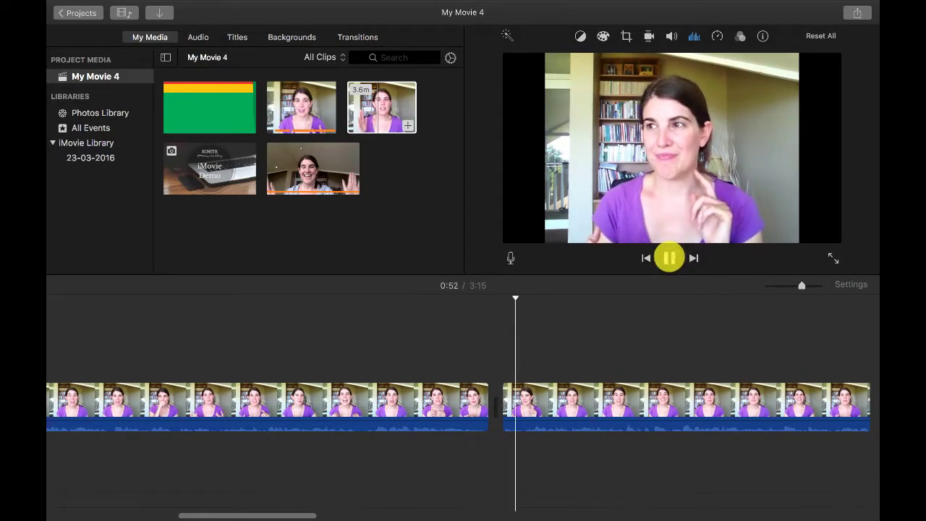
left_click(669, 256)
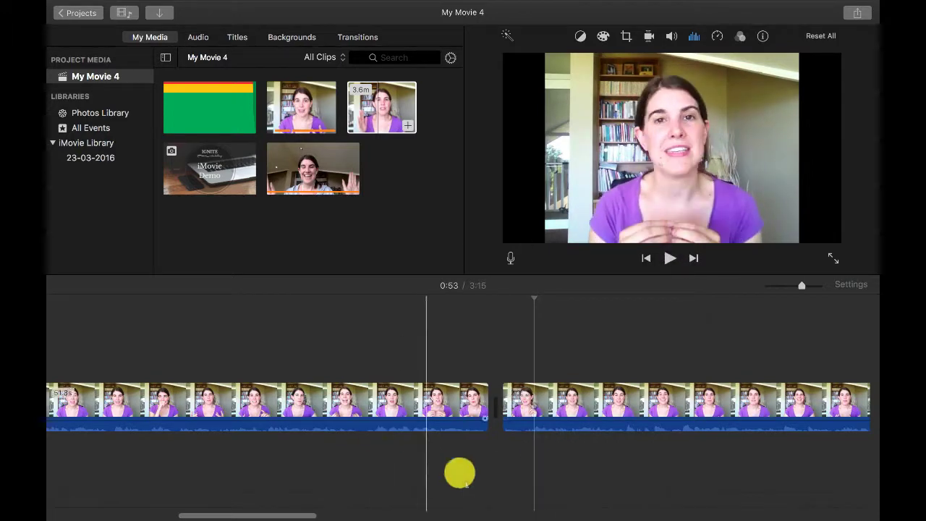
- Try a Cross Dissolve transition between the last two clips with a playback check, and delete it again
scroll(650, 464, "right", 10)
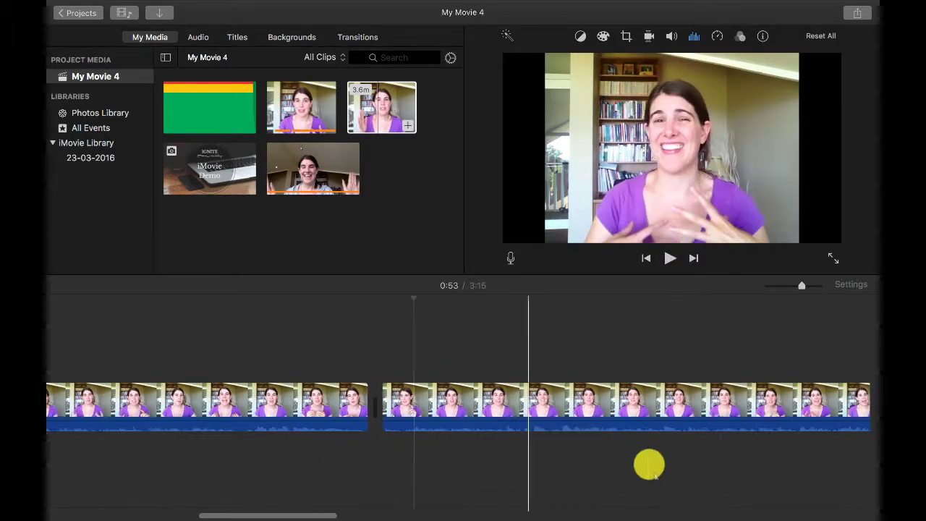
scroll(650, 463, "right", 5)
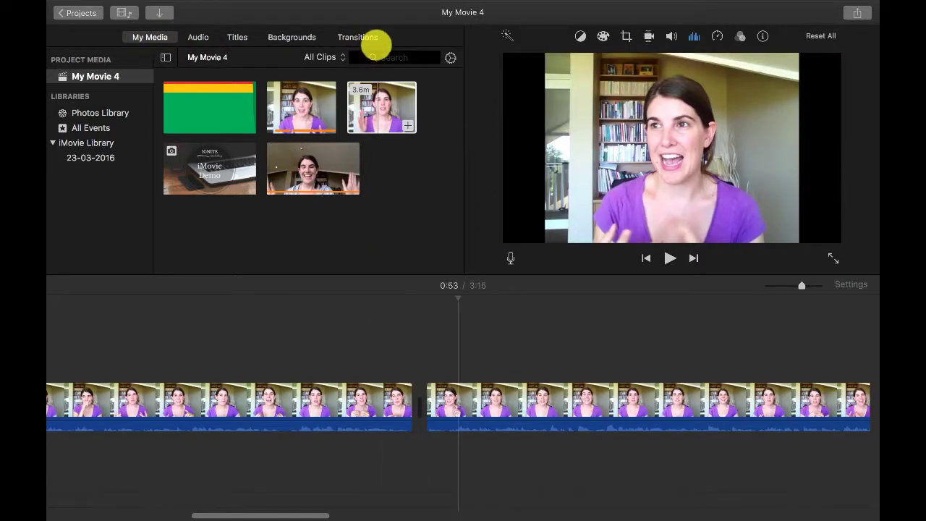
left_click(363, 37)
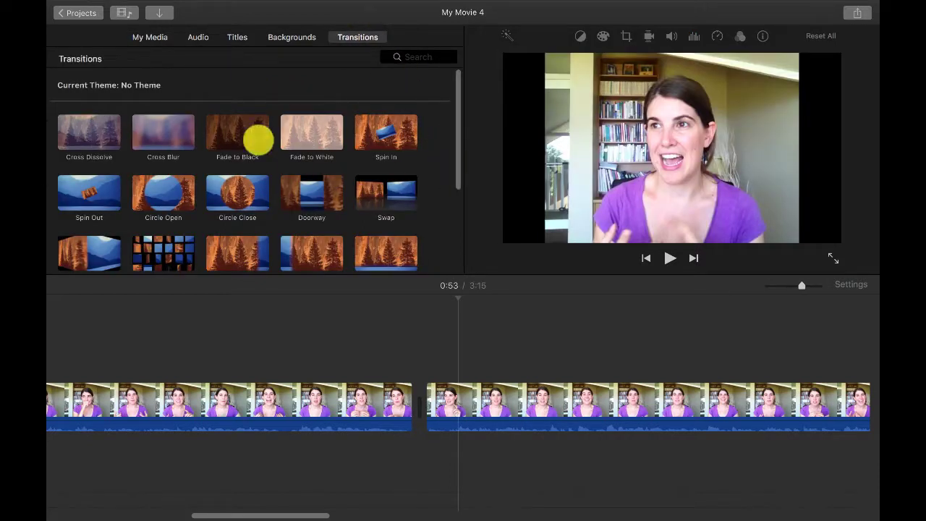
scroll(314, 136, "down", 1)
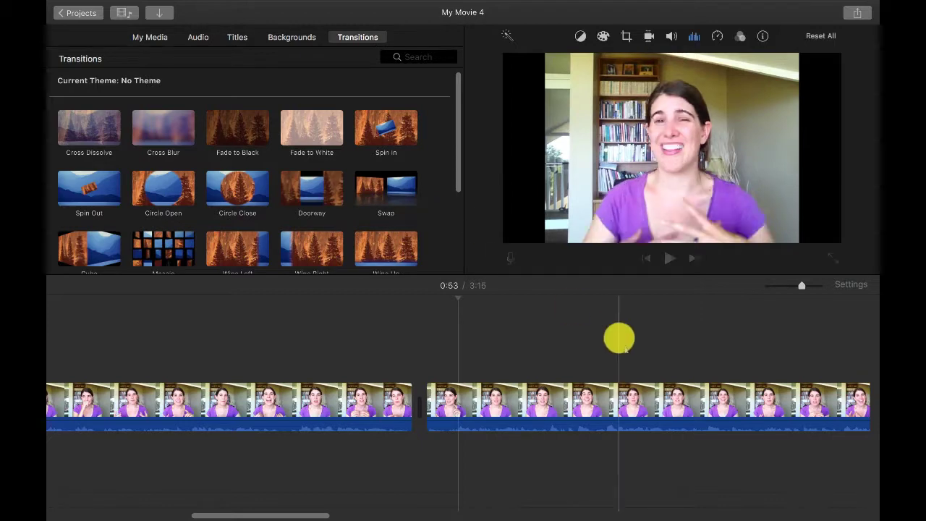
scroll(619, 337, "right", 10)
scroll(619, 337, "right", 15)
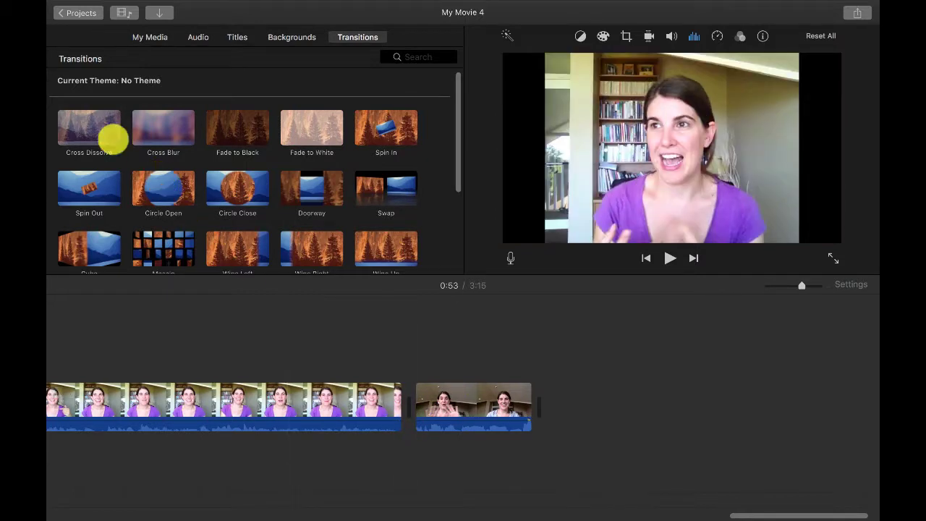
left_click_drag(81, 123, 385, 381)
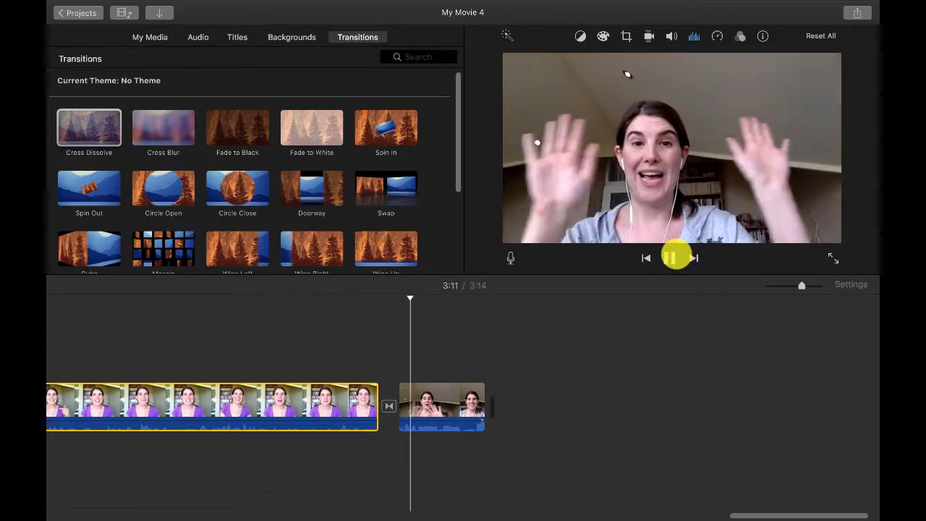
left_click(677, 256)
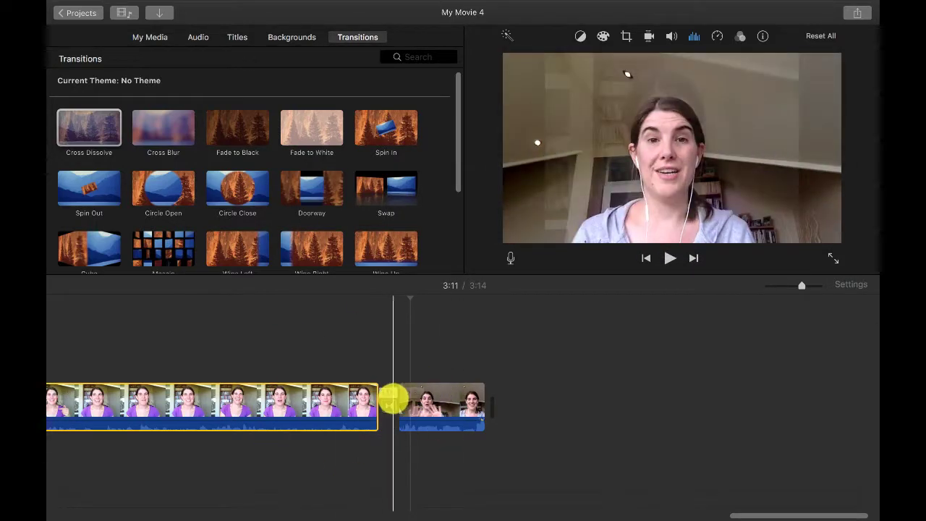
left_click(389, 405)
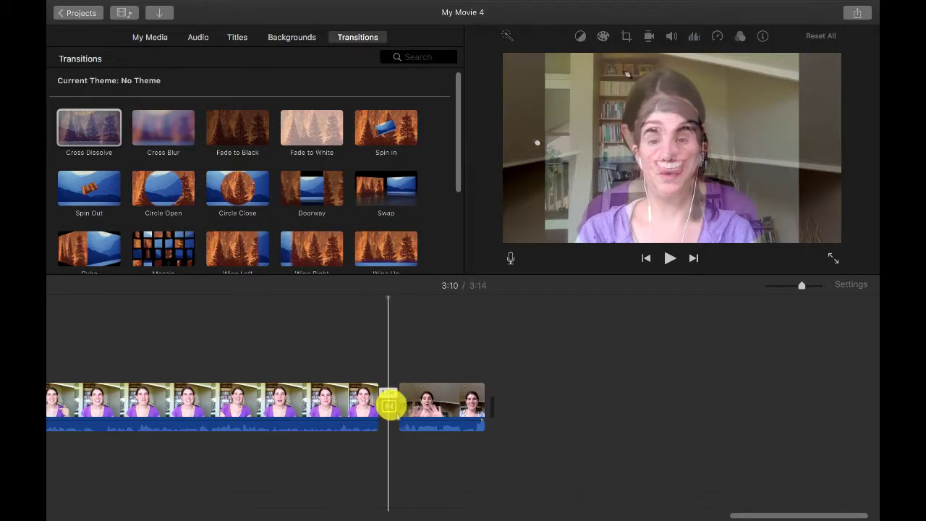
key("Delete")
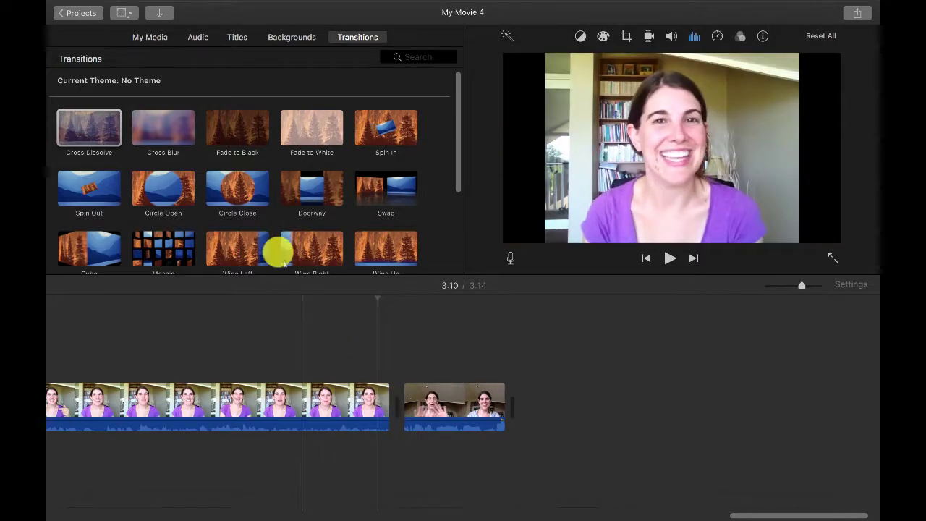
- Try a Fade to Black transition between the last two clips with a playback check, and delete it again
left_click_drag(232, 135, 366, 398)
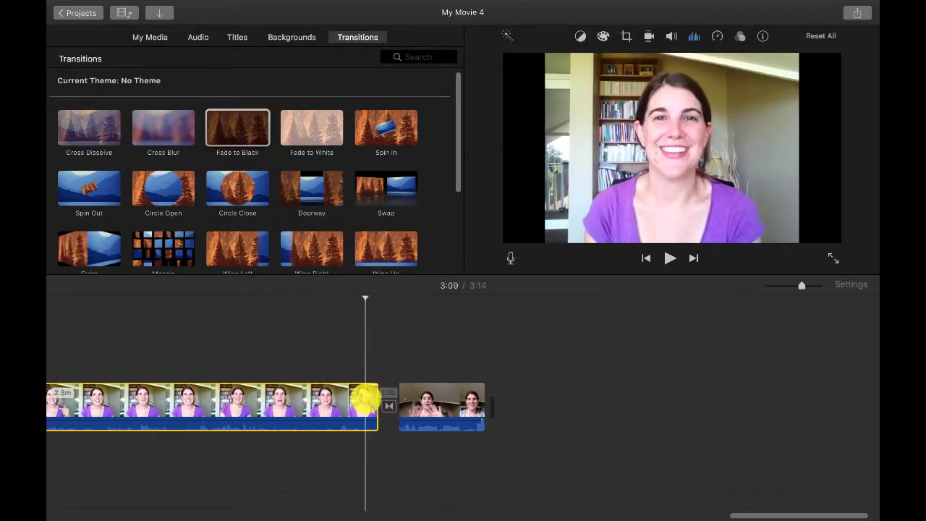
left_click(671, 260)
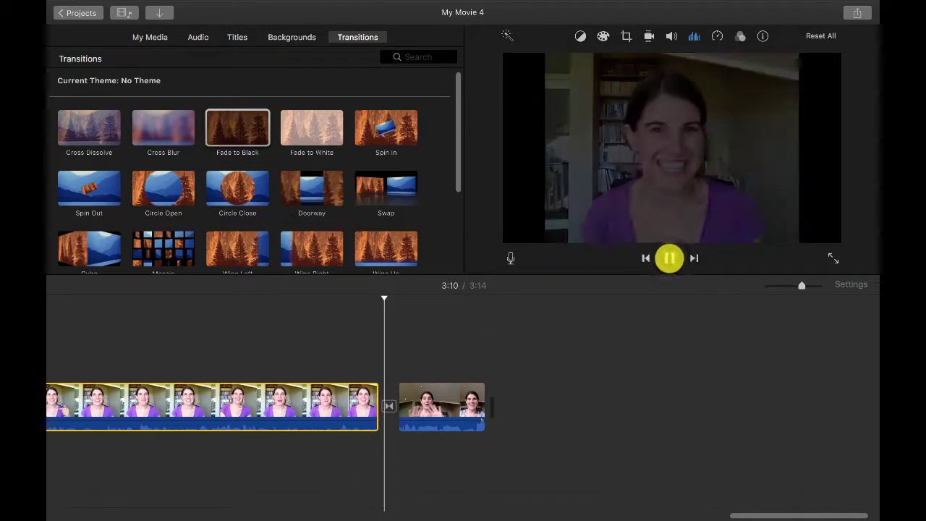
left_click(669, 258)
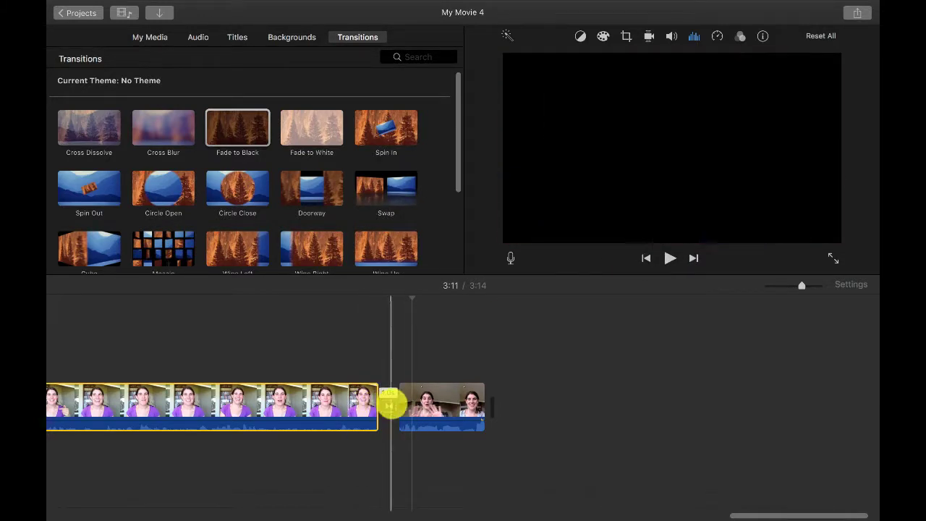
left_click(390, 409)
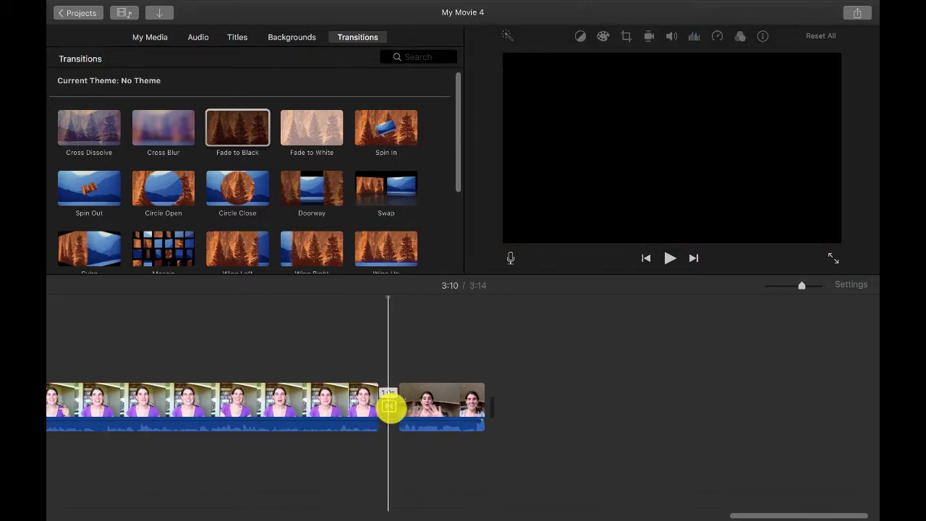
key("Delete")
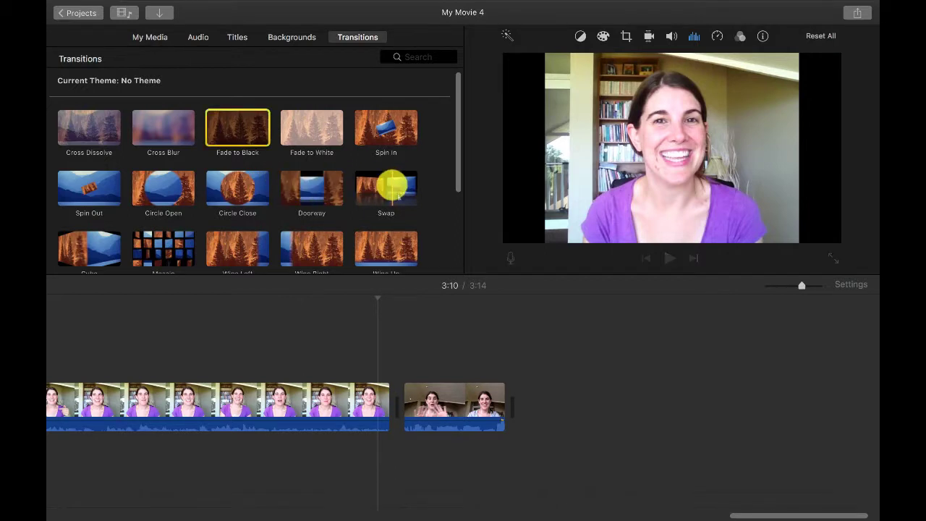
- Insert a Swap transition between the last two clips and play it back from just before the cut
left_click_drag(389, 186, 385, 405)
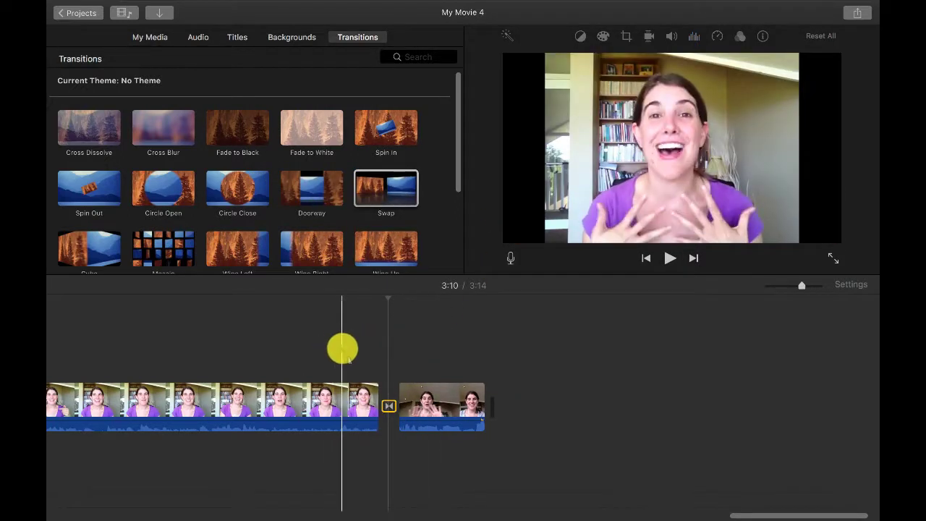
left_click(343, 350)
left_click(669, 257)
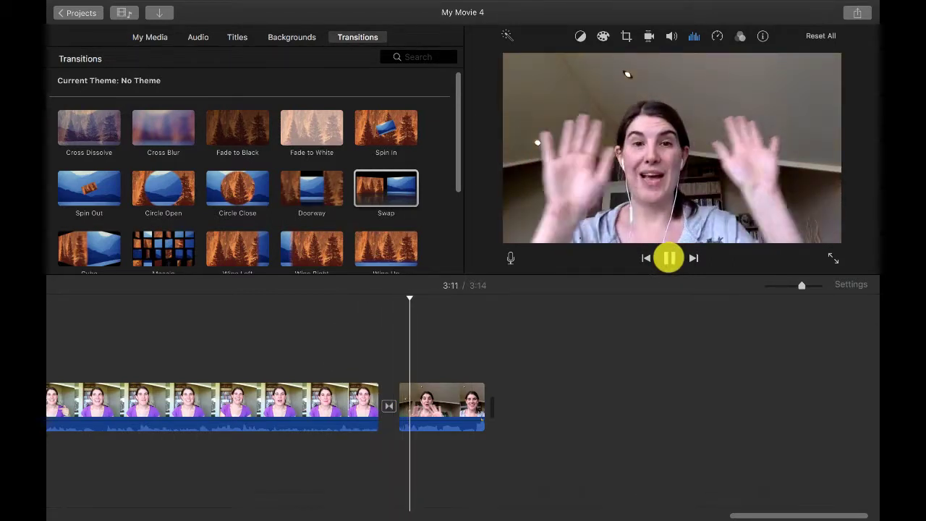
left_click(667, 258)
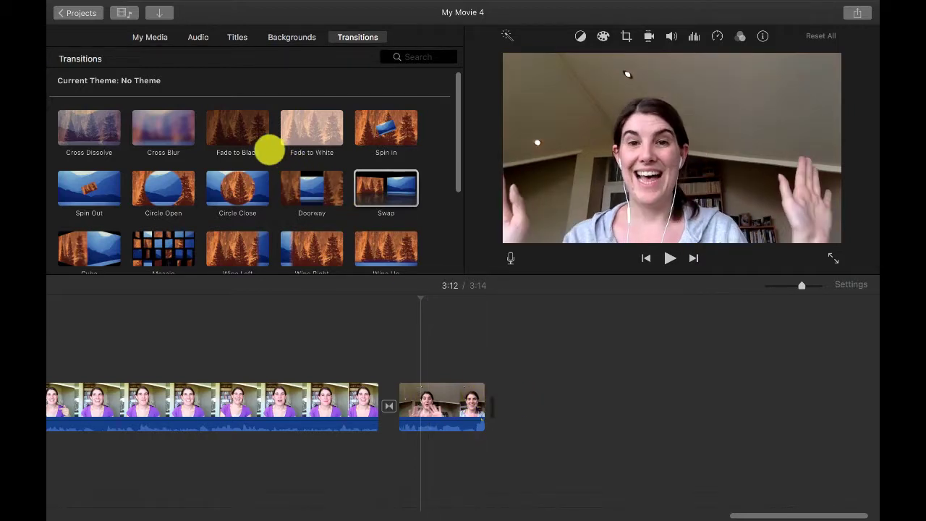
- Add a Fade to Black transition after the final webcam clip and play the ending
left_click_drag(240, 128, 491, 412)
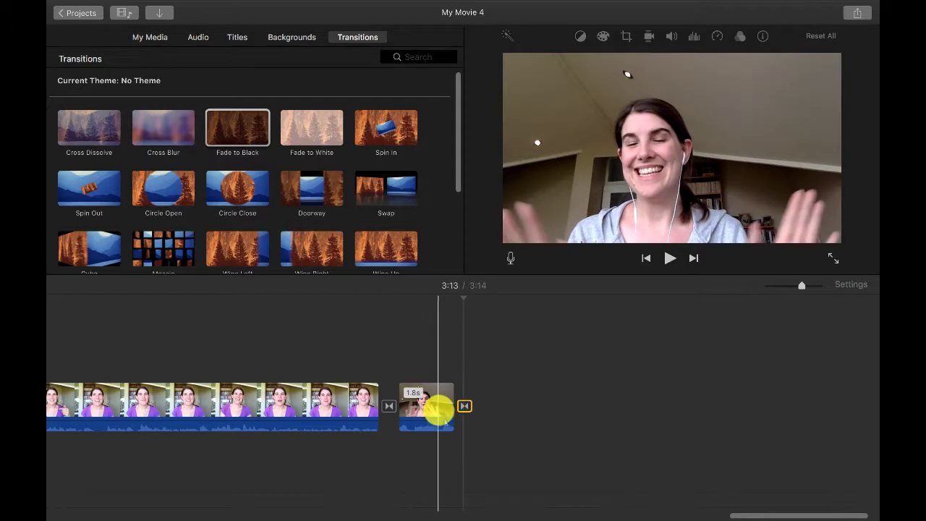
left_click(446, 414)
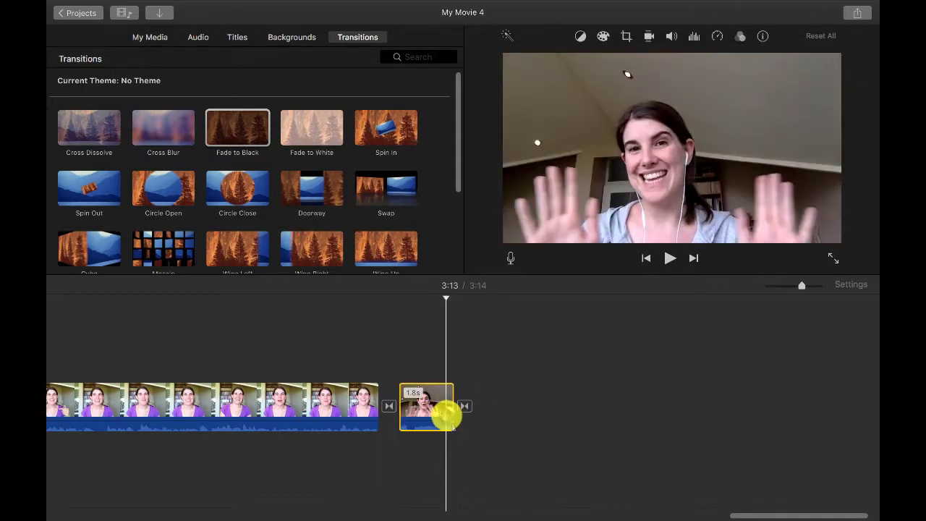
left_click(670, 258)
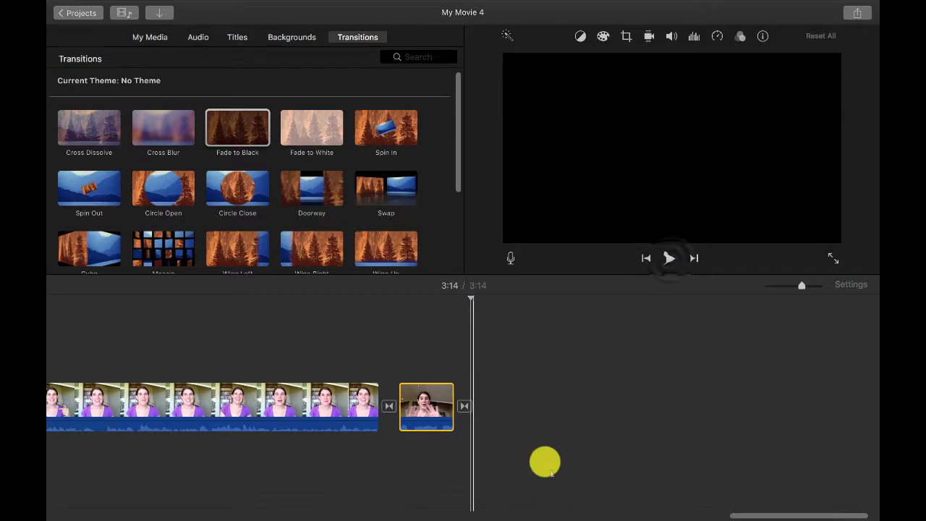
- Return to the start of the timeline and look through the full collection of title styles
scroll(560, 460, "left", 10)
scroll(560, 460, "left", 15)
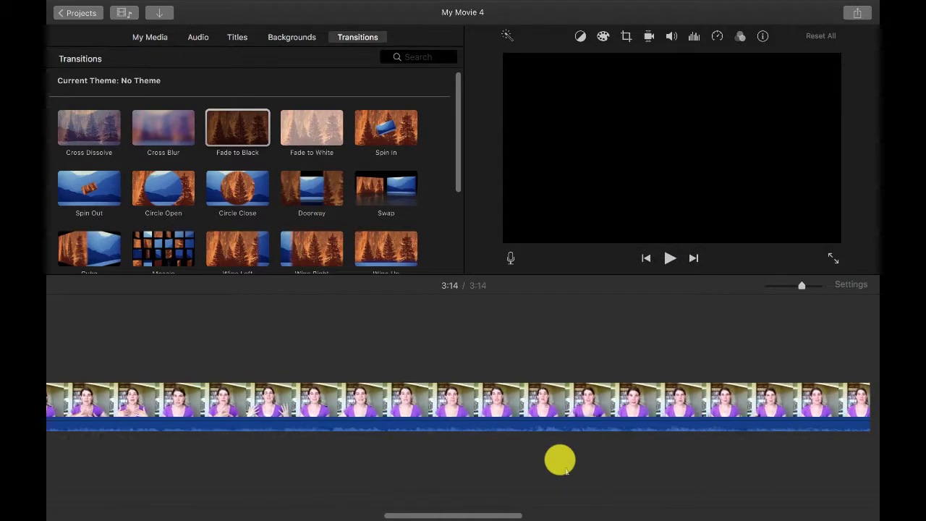
scroll(568, 458, "right", 20)
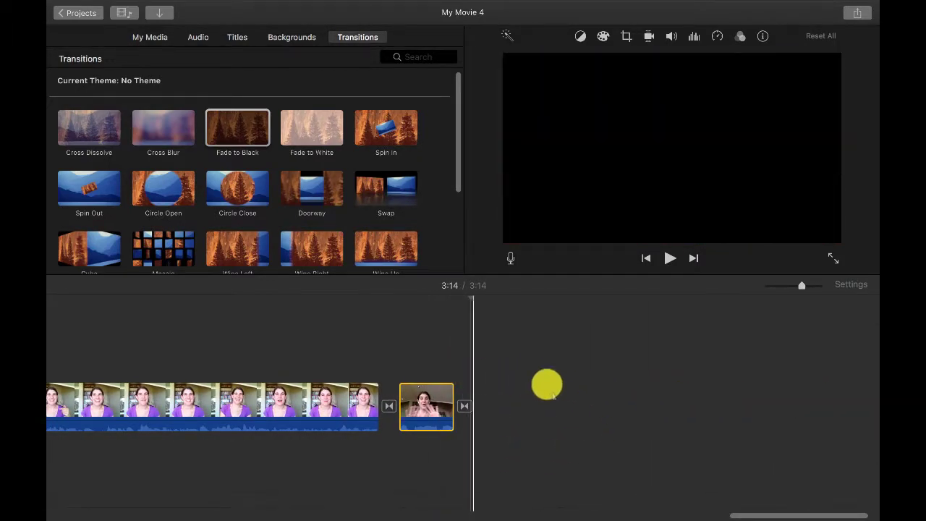
scroll(224, 324, "left", 10)
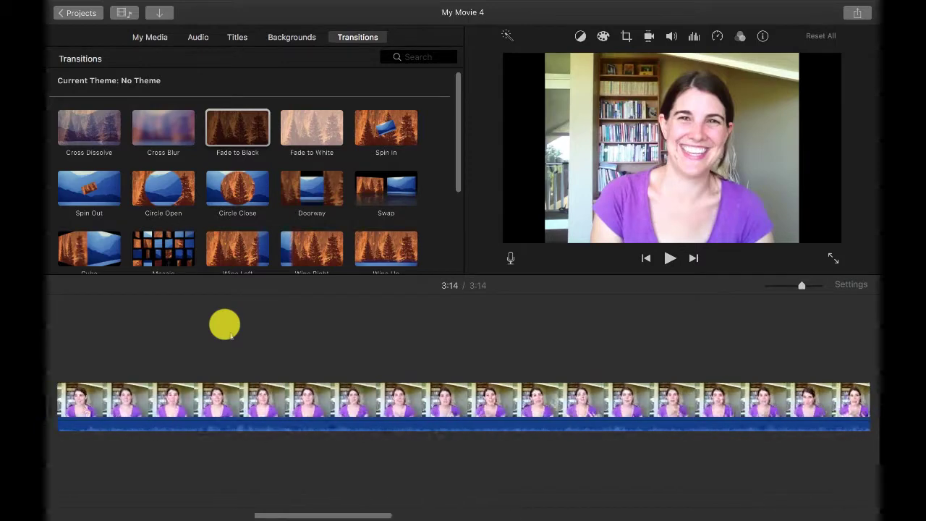
scroll(225, 324, "left", 10)
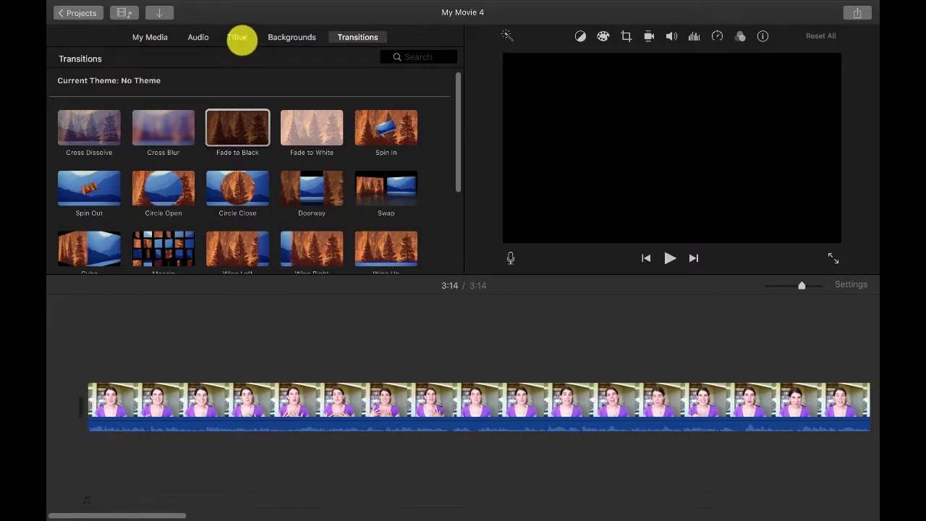
left_click(240, 37)
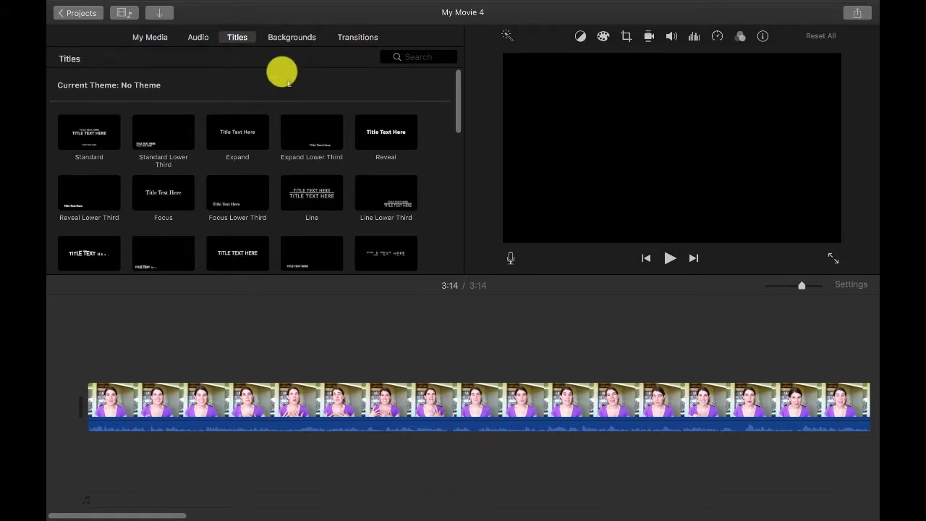
scroll(282, 76, "down", 2)
scroll(229, 213, "down", 4)
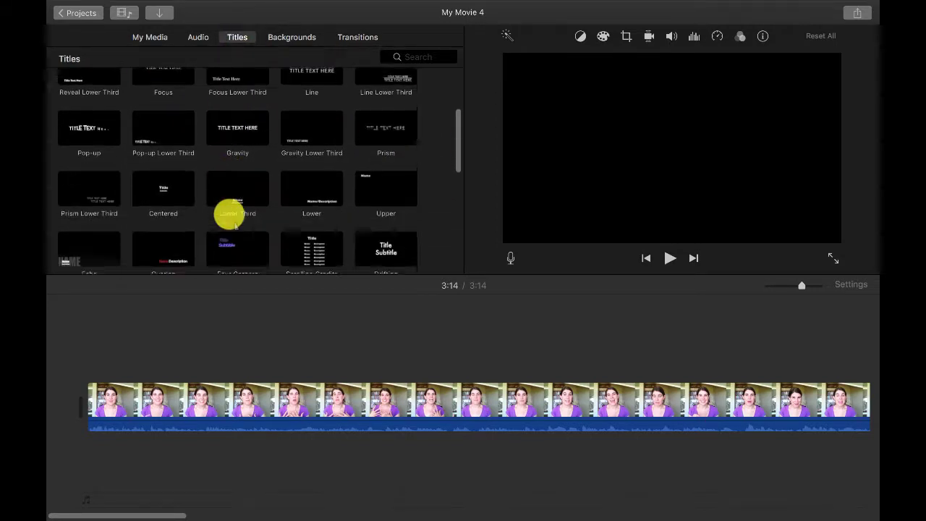
scroll(230, 213, "down", 10)
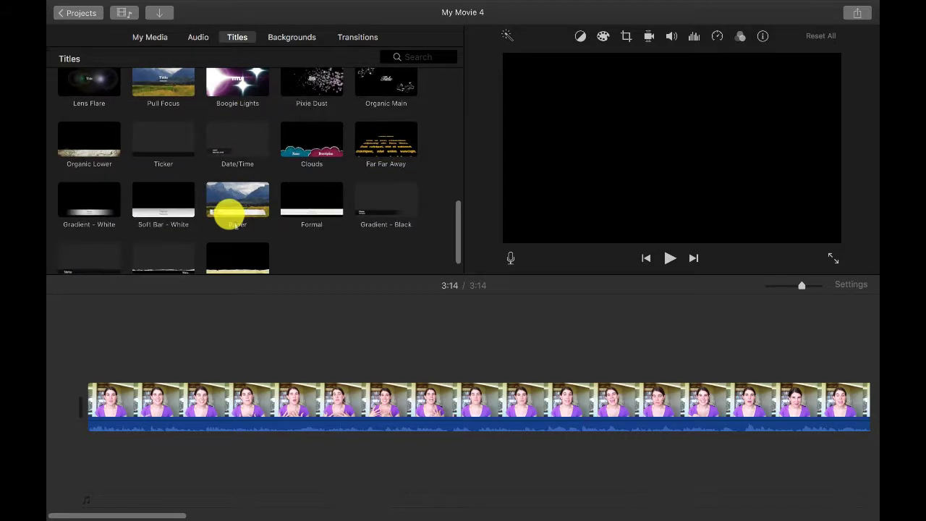
scroll(229, 212, "down", 1)
scroll(230, 212, "up", 15)
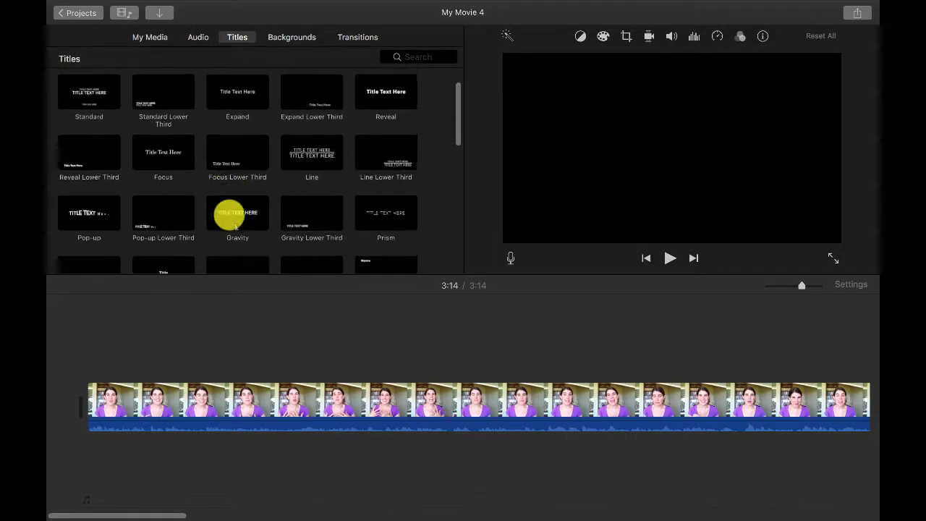
scroll(229, 212, "down", 1)
scroll(227, 211, "up", 3)
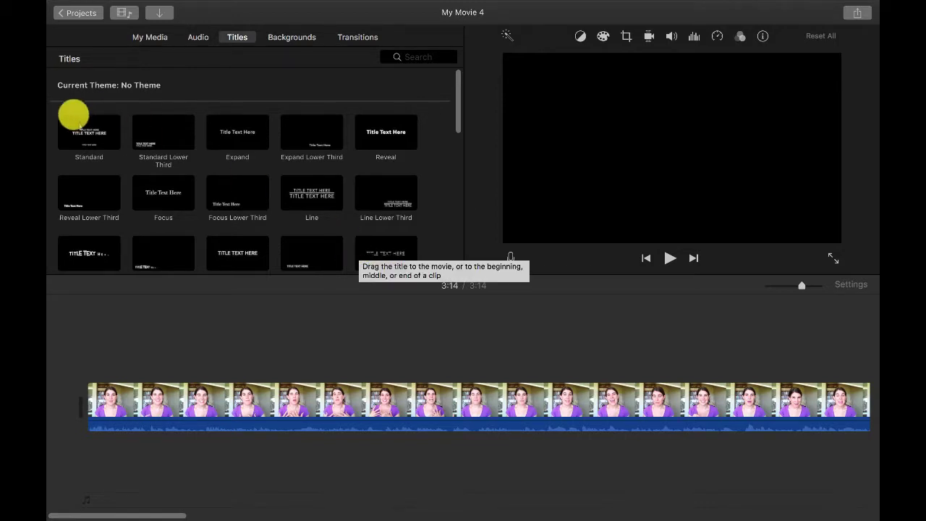
- Add a Standard title before the first clip and set its font to Avenir Next Heavy
left_click_drag(95, 126, 78, 409)
double_click(148, 407)
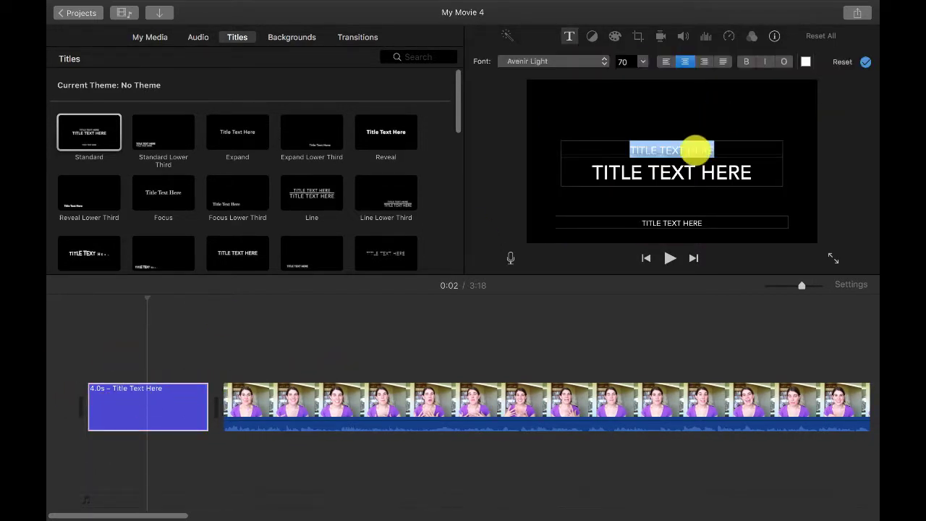
left_click(665, 181)
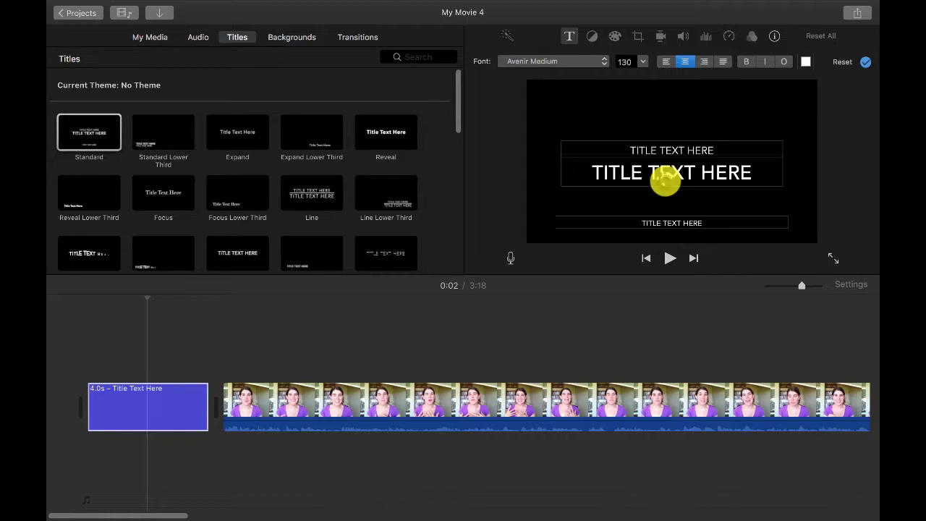
left_click(596, 63)
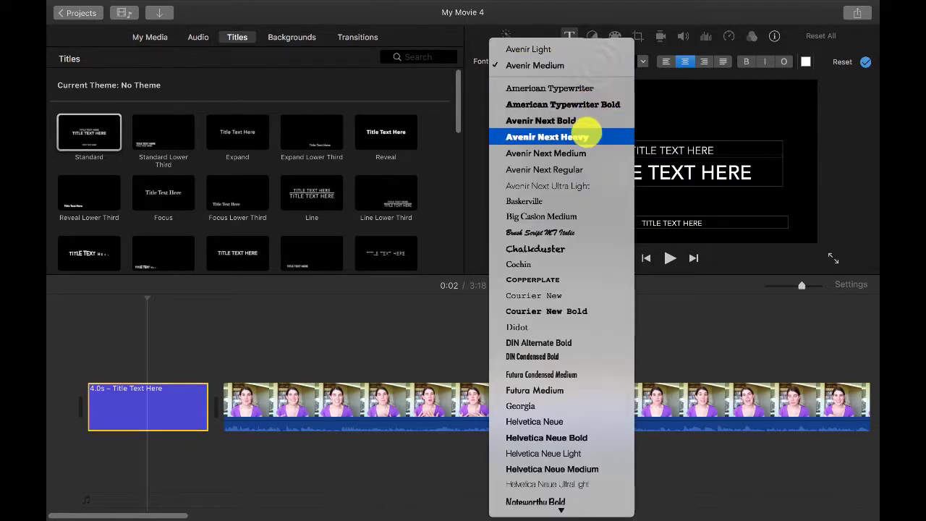
left_click(585, 136)
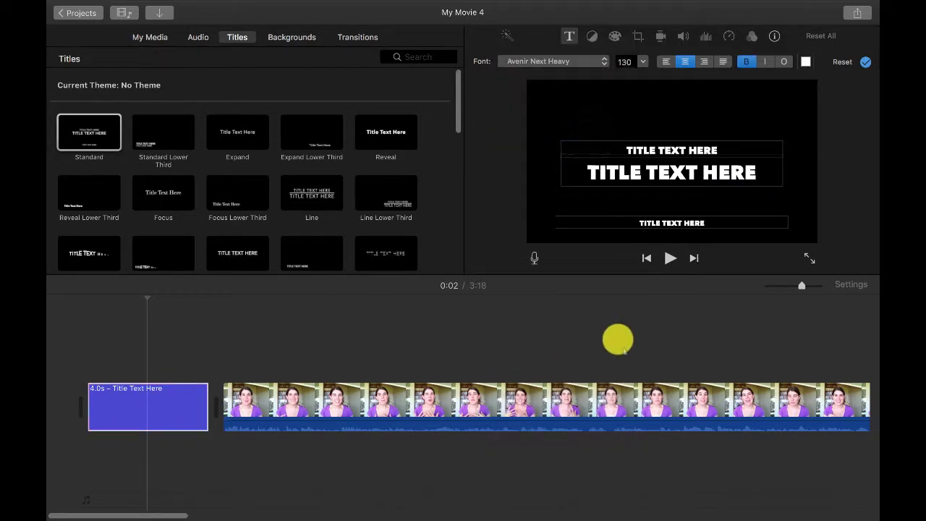
left_click(272, 397)
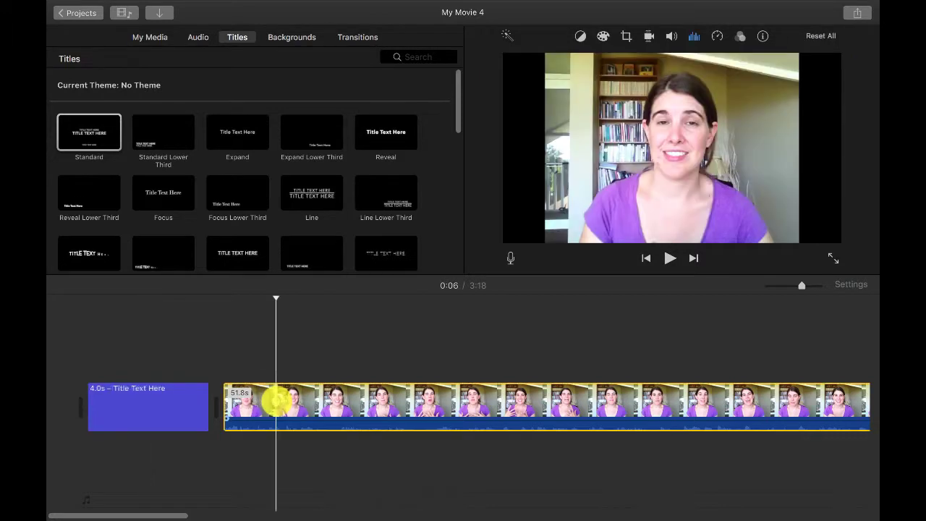
- Replace part of the opening title's main line with "CHANGE" so it reads "TITCHANGE HERE", and return the playhead to the start
left_click(127, 389)
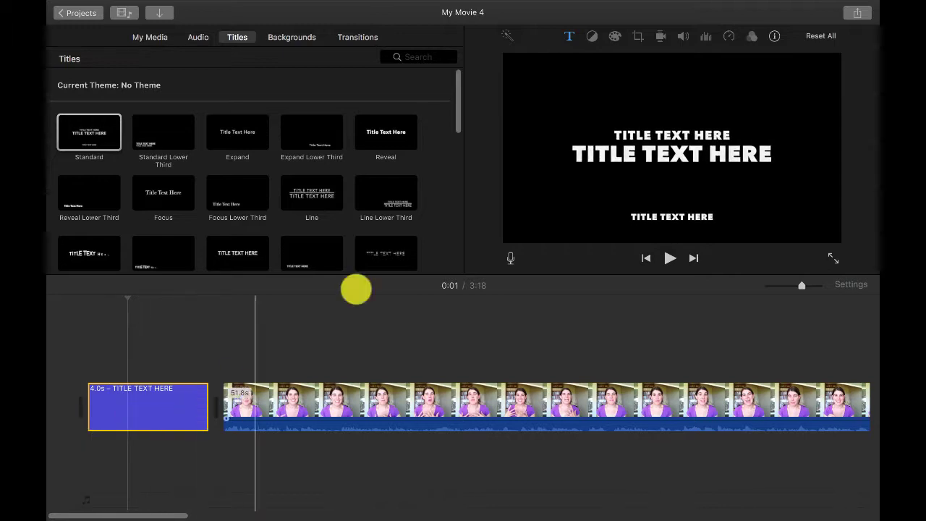
left_click(646, 141)
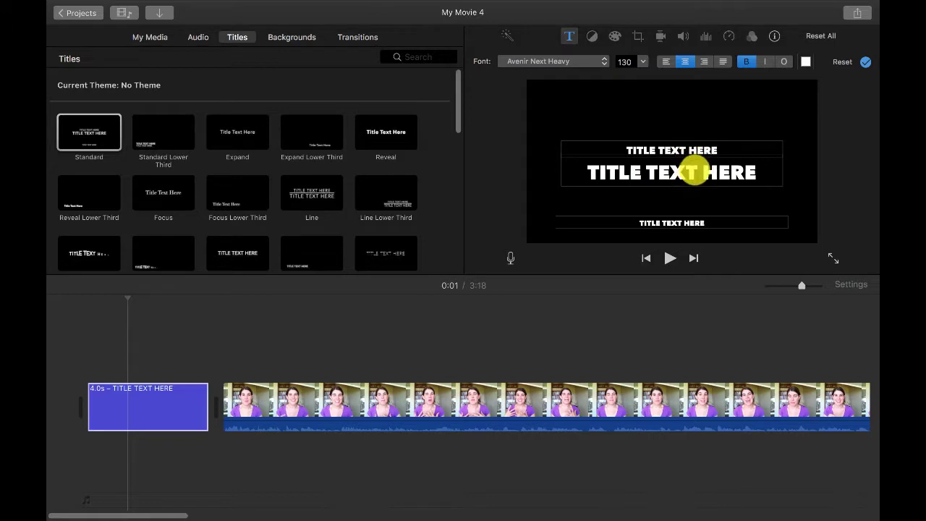
left_click_drag(699, 171, 715, 172)
type("CHANG")
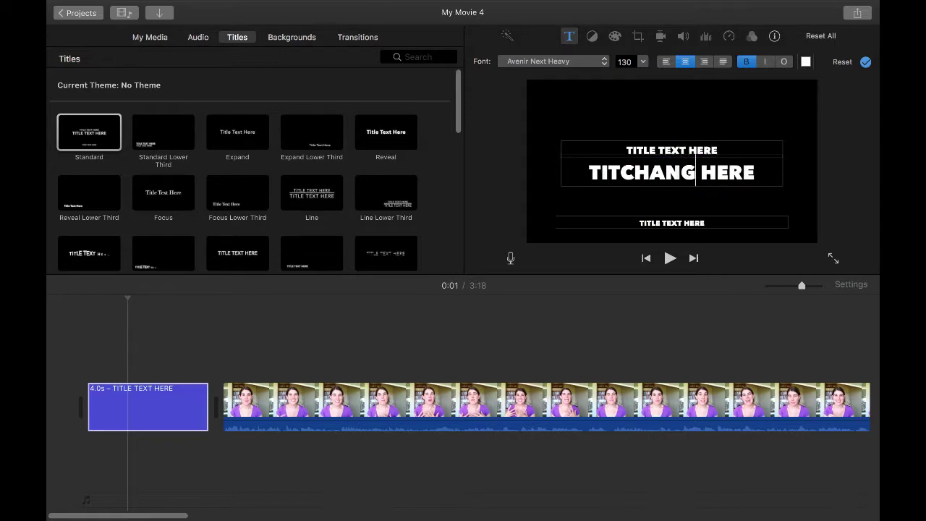
left_click(414, 138)
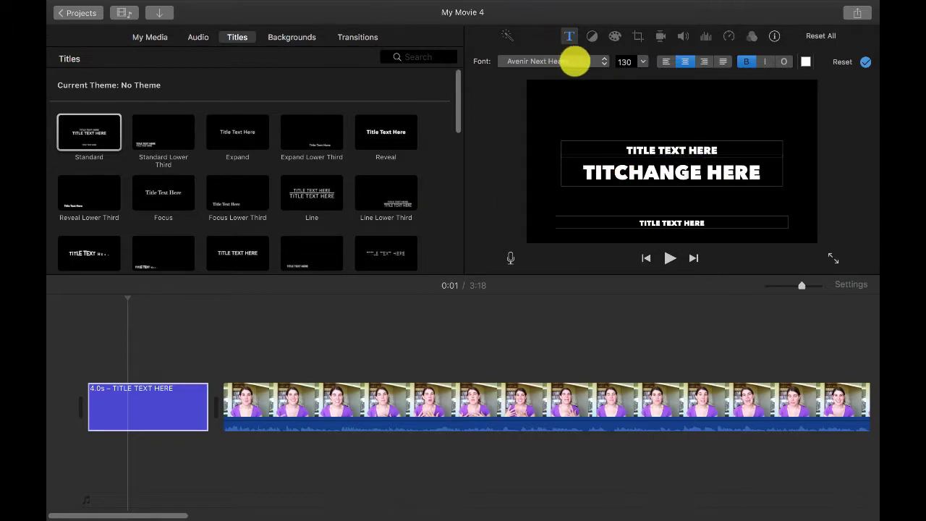
left_click(701, 224)
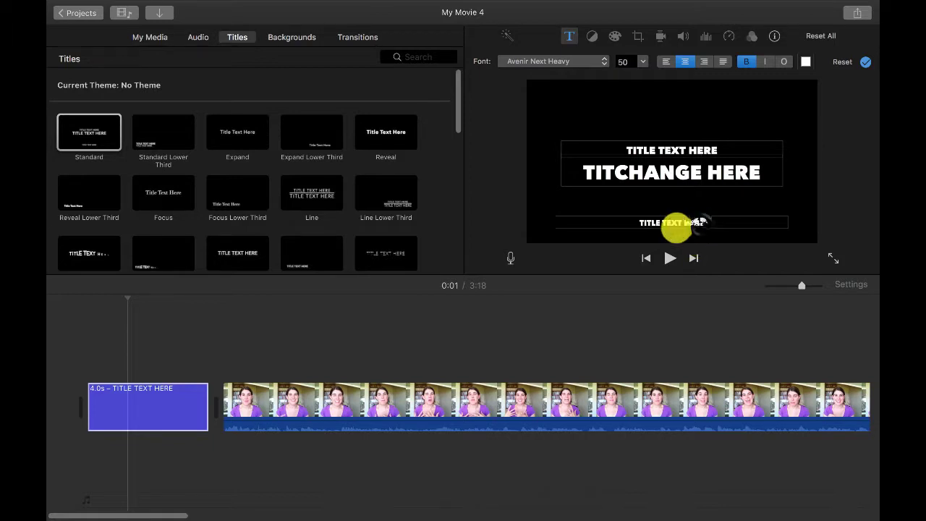
left_click(79, 314)
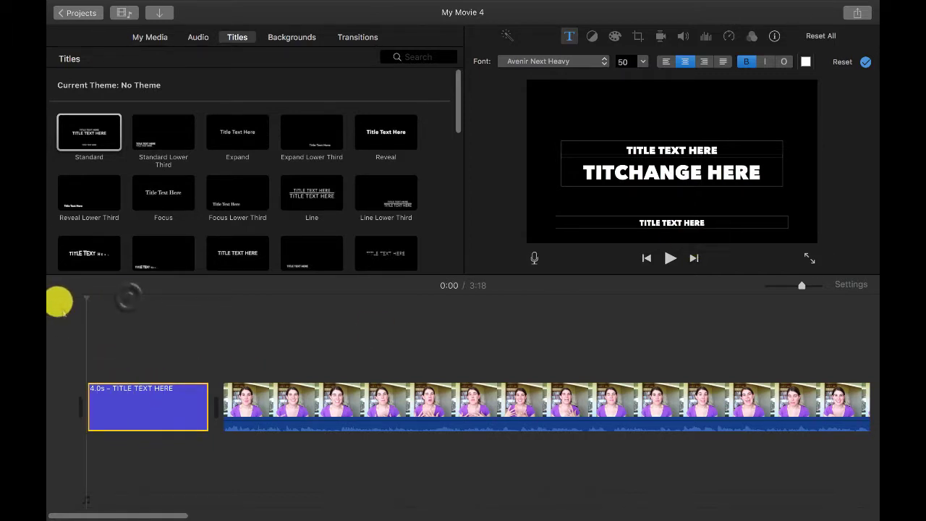
- Play the opening title into the first clip, and add a Fade to Black transition between them
left_click(670, 258)
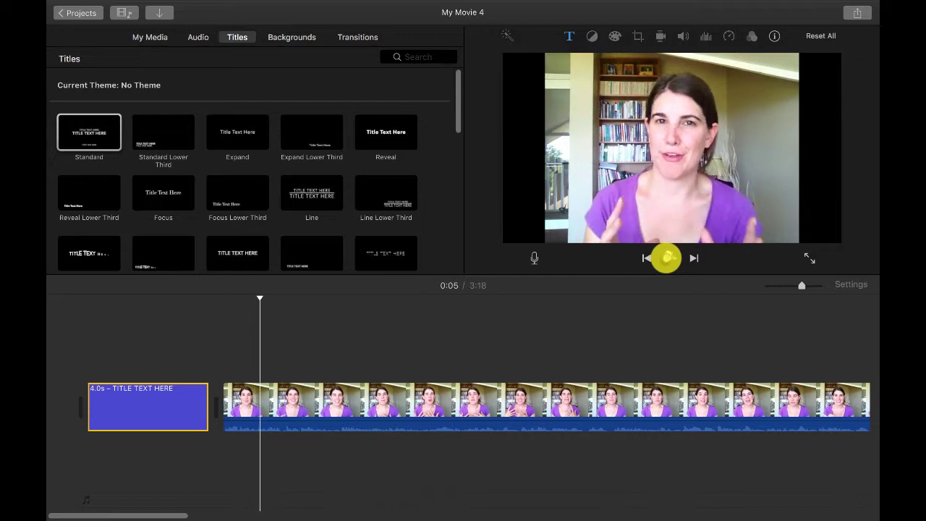
left_click(669, 257)
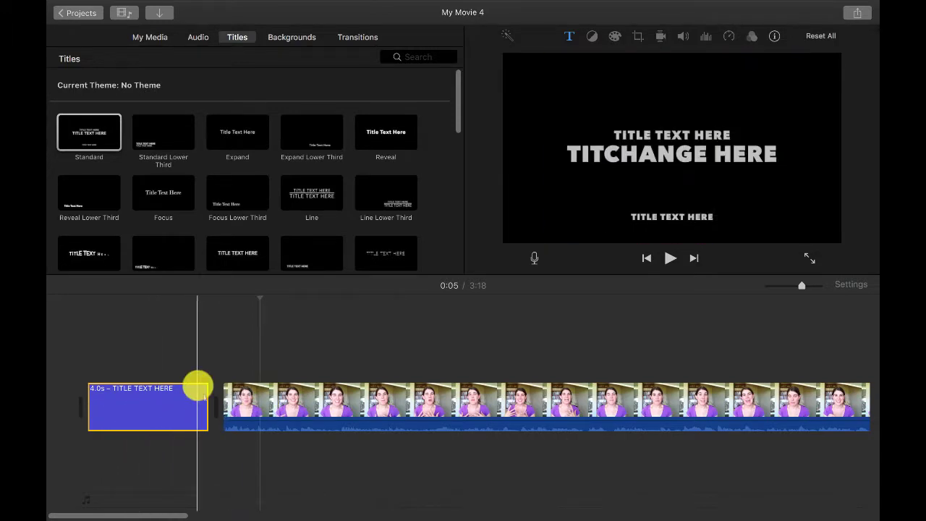
left_click(356, 37)
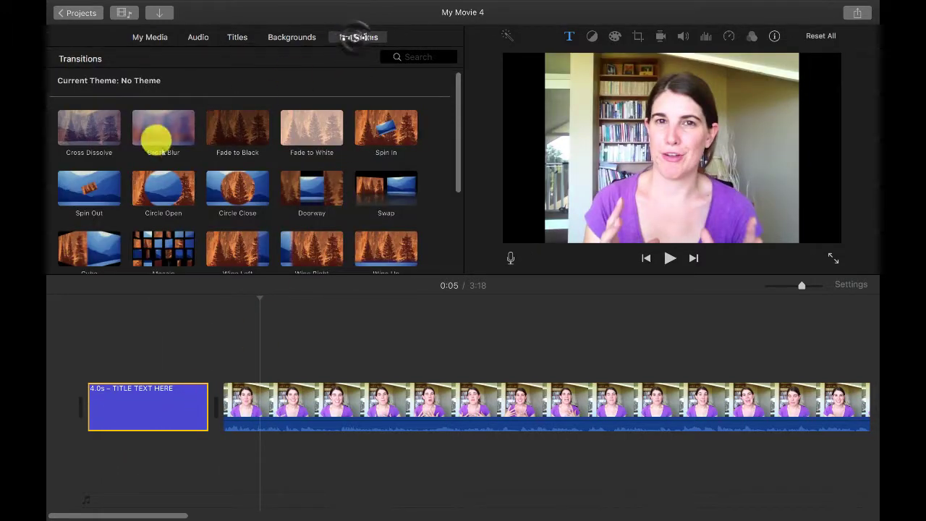
left_click_drag(232, 123, 198, 416)
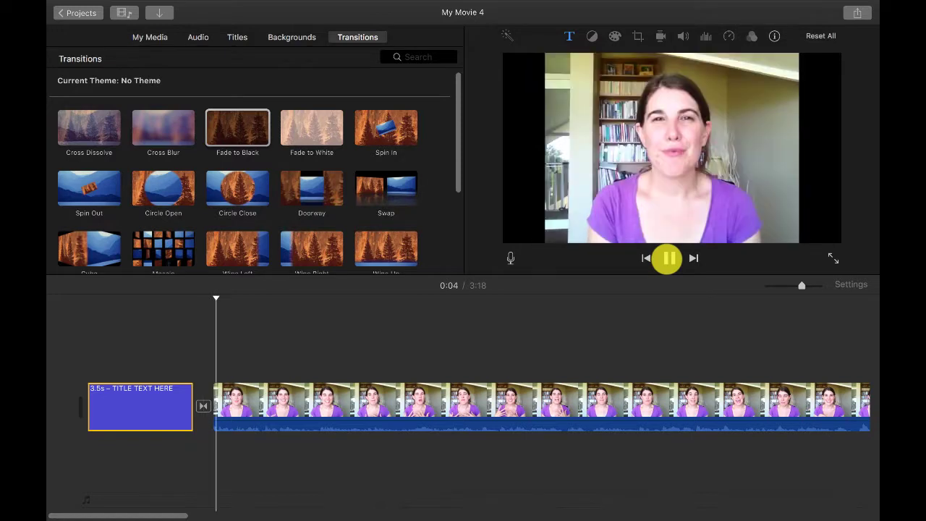
left_click(666, 258)
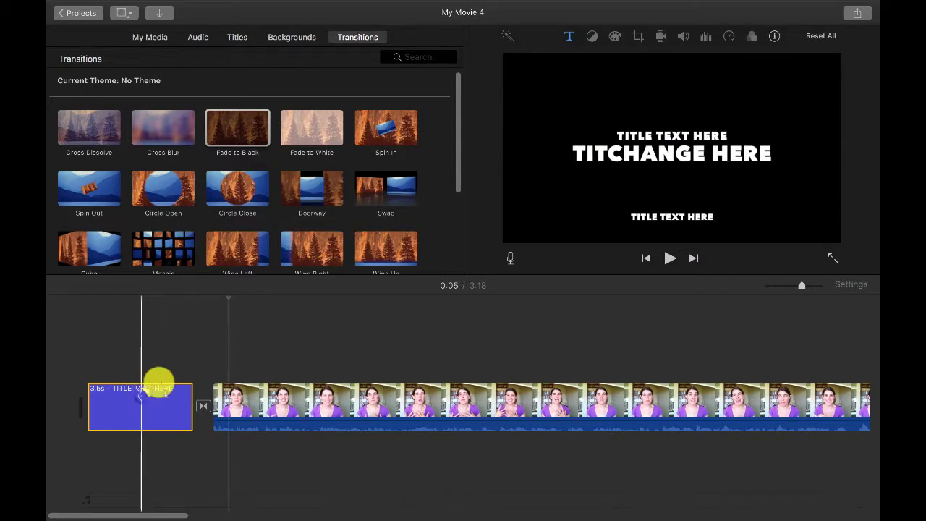
- Move the opening title onto the start of the first clip as an overlay and delete the leftover transition
left_click(249, 364)
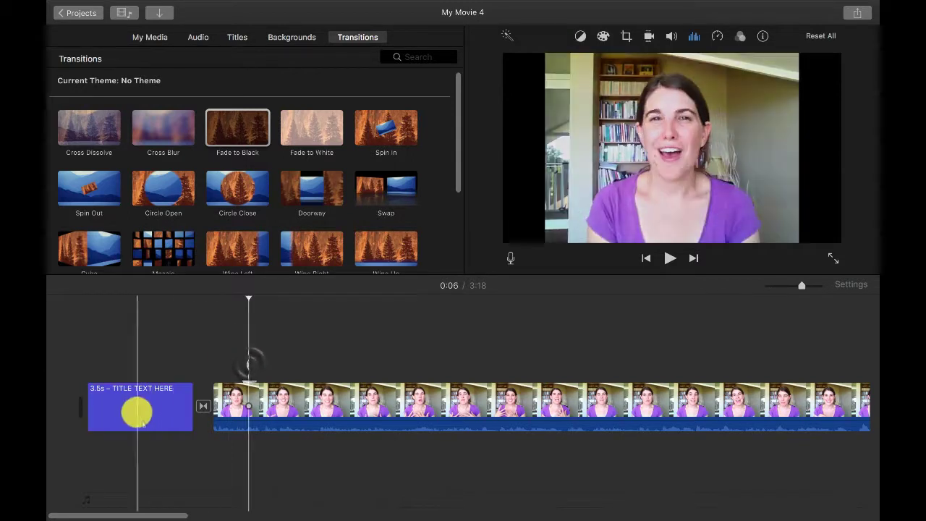
left_click_drag(137, 412, 169, 355)
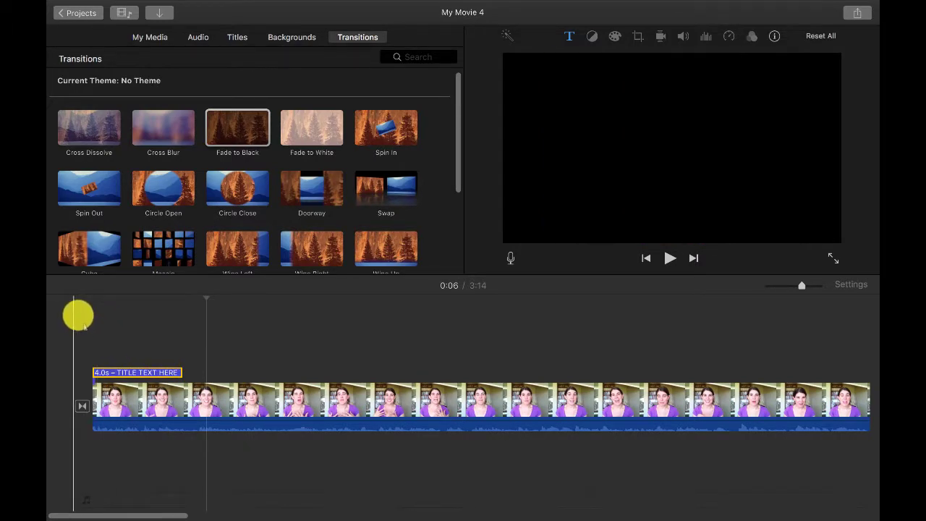
left_click(80, 407)
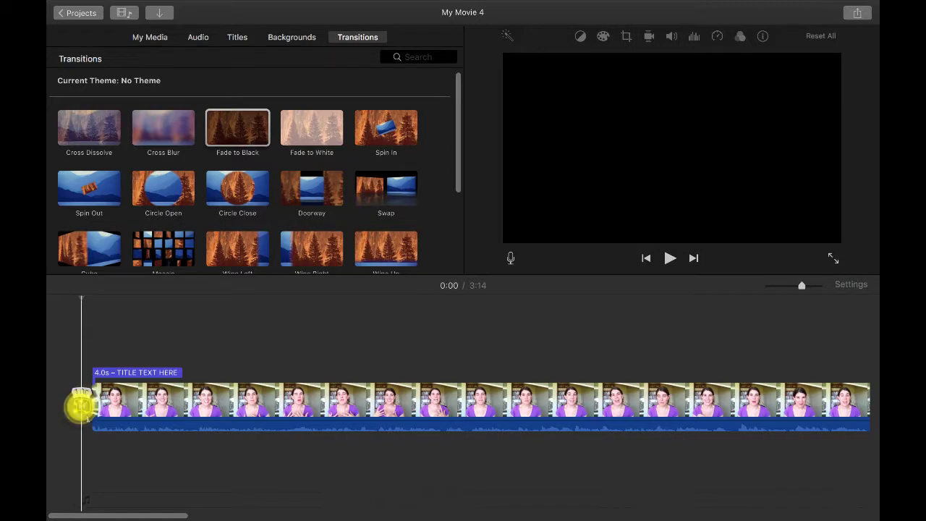
key("Delete")
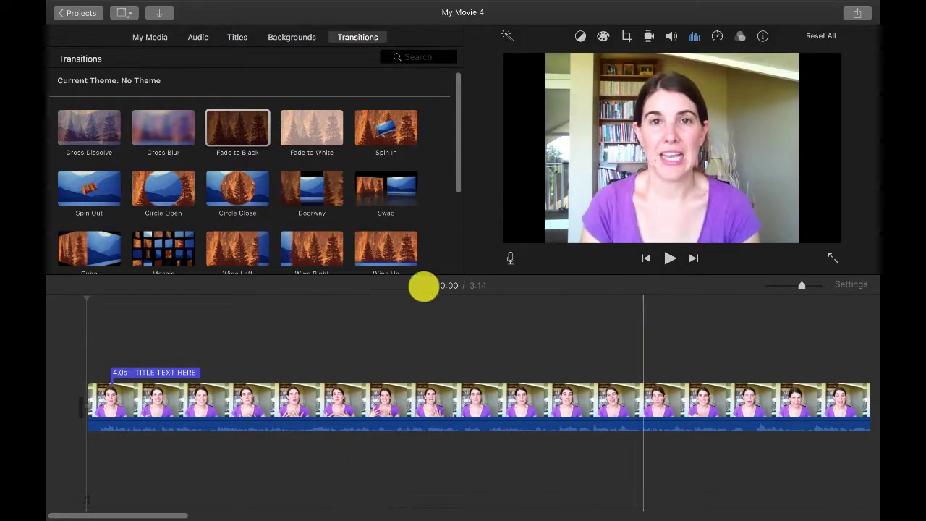
left_click(667, 261)
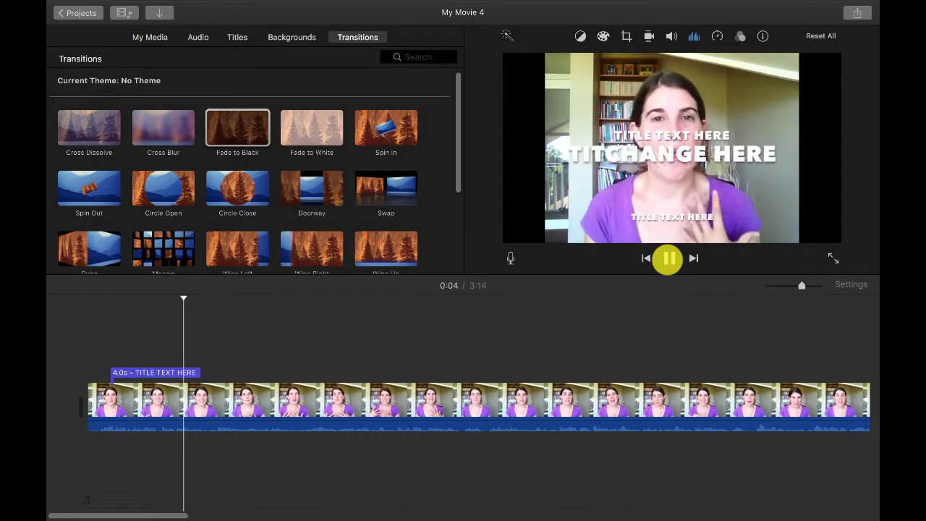
left_click(667, 260)
- Replace the overlay title with a Standard Lower Third title near the start of the first clip and play it back
left_click(148, 372)
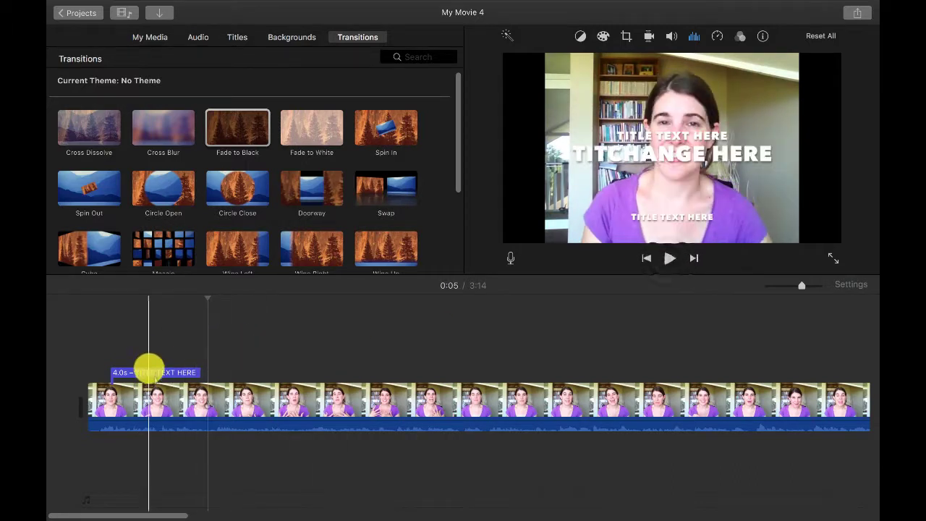
key("Delete")
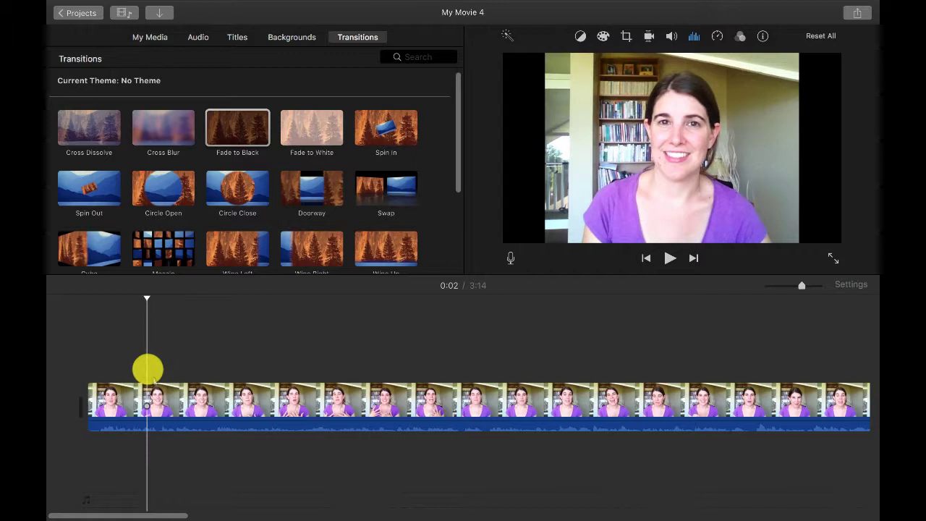
left_click(229, 38)
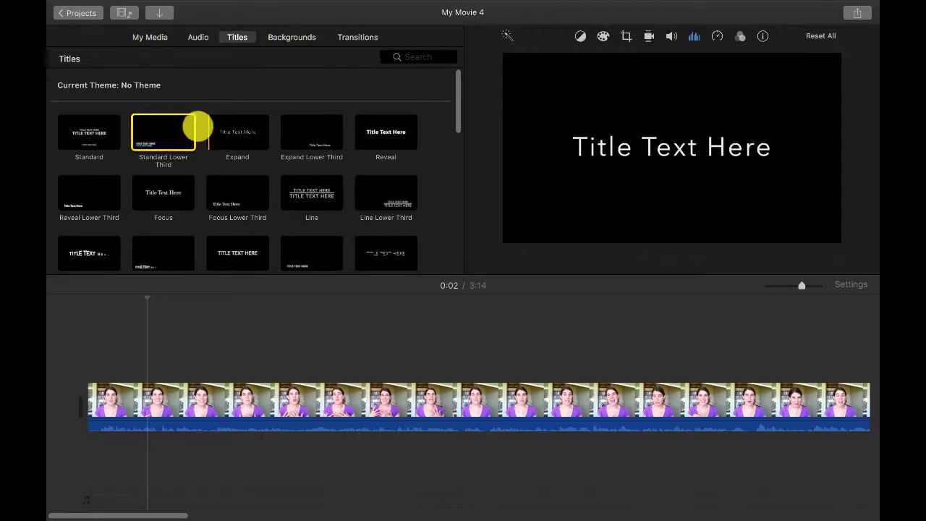
left_click_drag(168, 143, 94, 358)
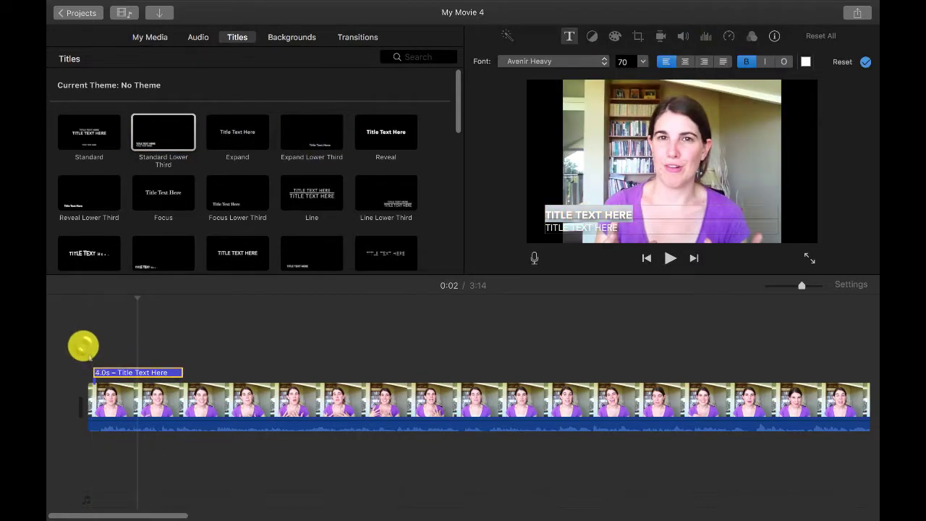
left_click_drag(135, 298, 58, 302)
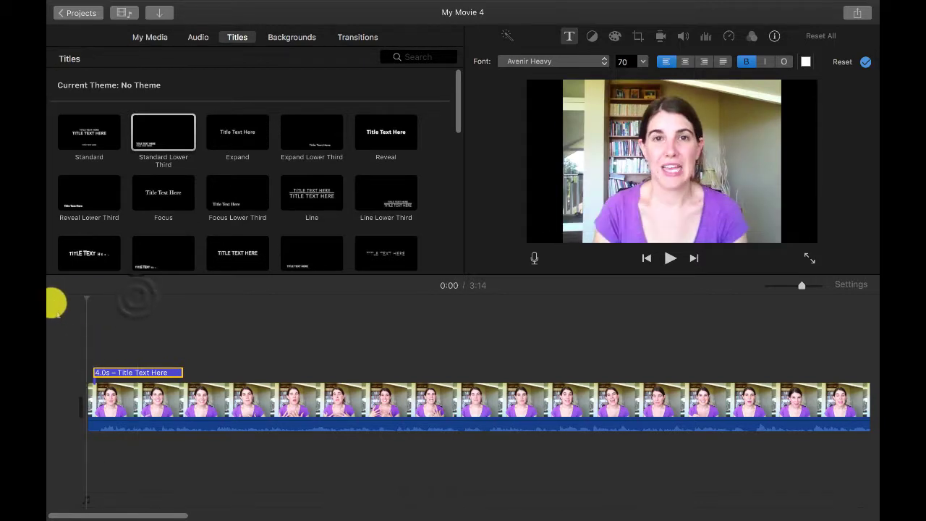
left_click(666, 260)
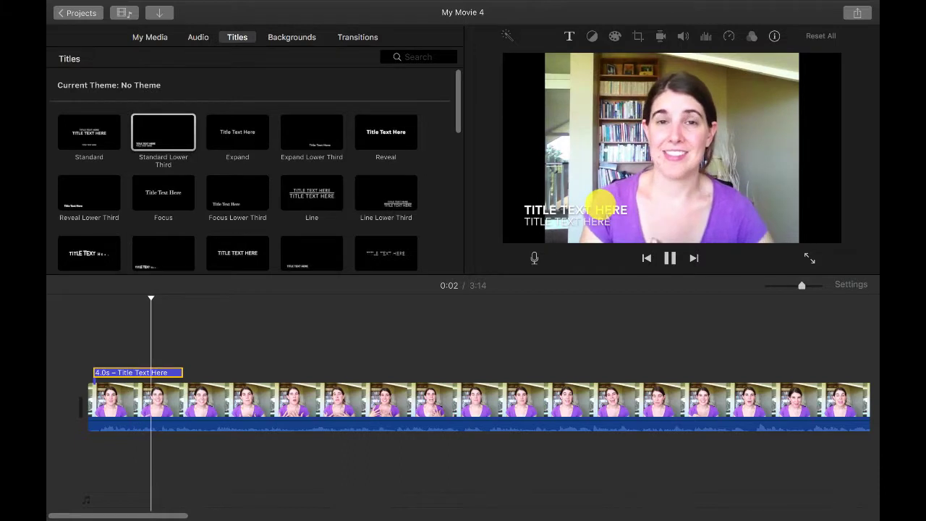
left_click(670, 257)
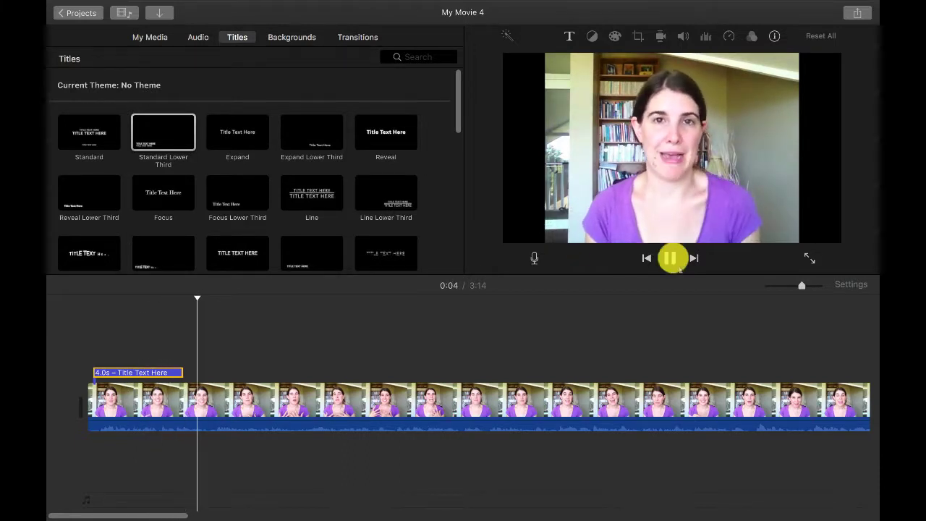
- Try replacing the first line of the lower third title with "Change it", and undo the edit
left_click(137, 377)
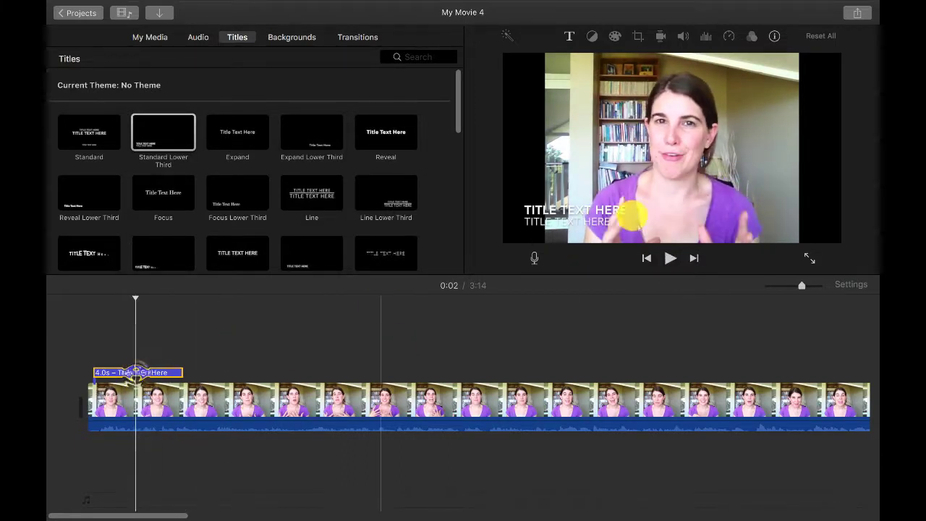
double_click(575, 210)
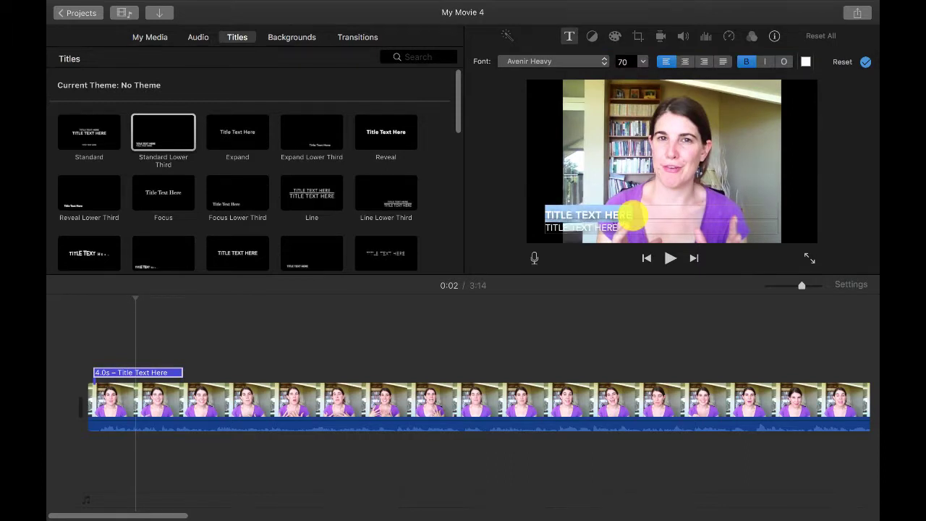
type("Ch")
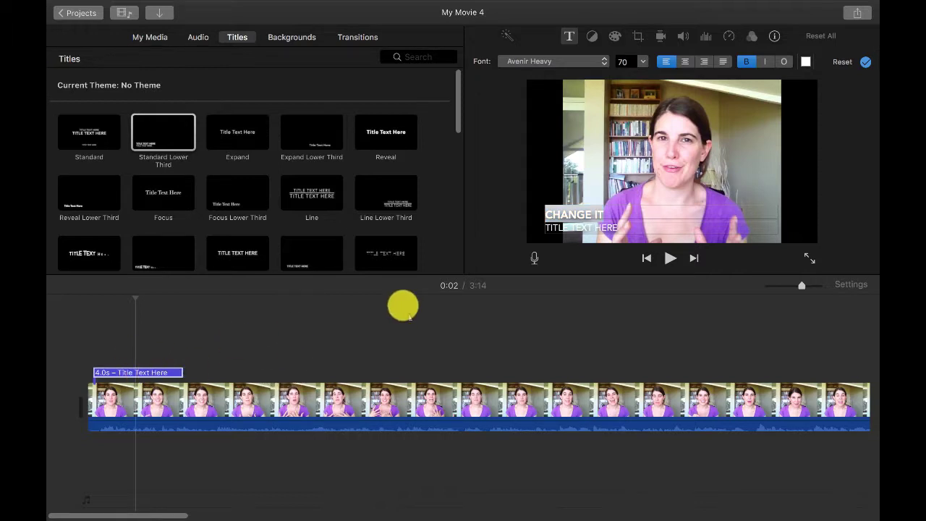
key("super+z")
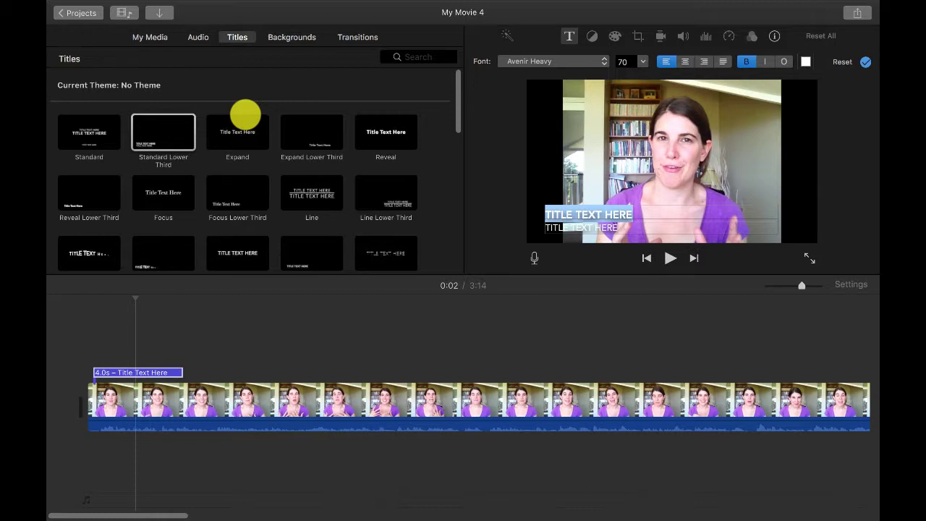
- Add an Expand Lower Third title over the second clip at about 1:04
scroll(657, 343, "right", 5)
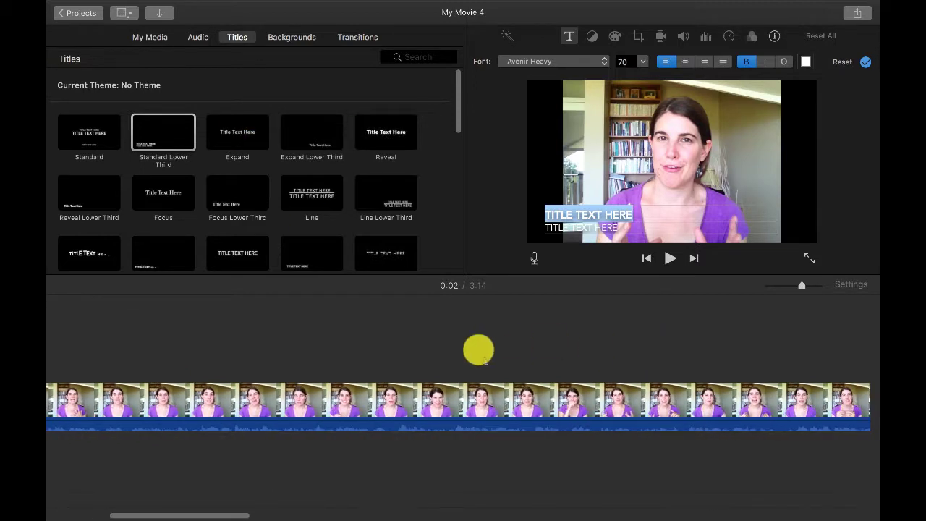
scroll(479, 350, "right", 5)
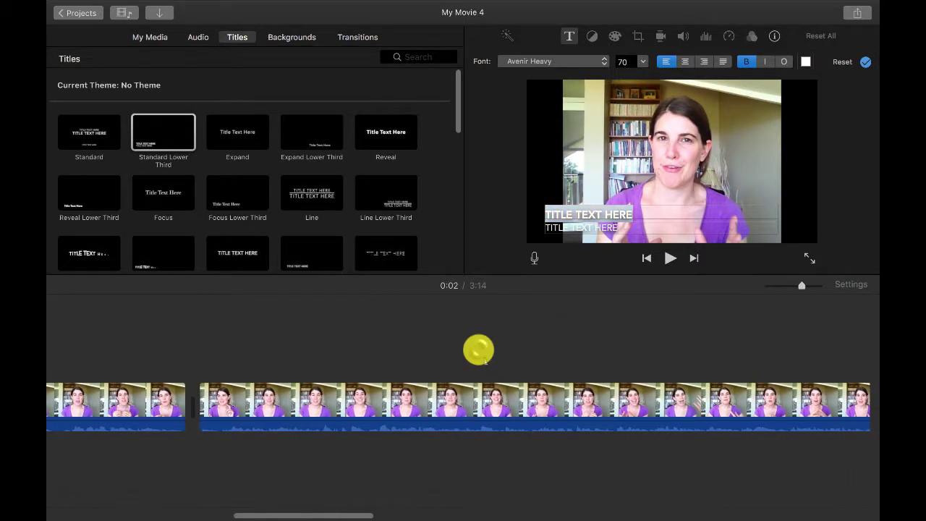
left_click(471, 348)
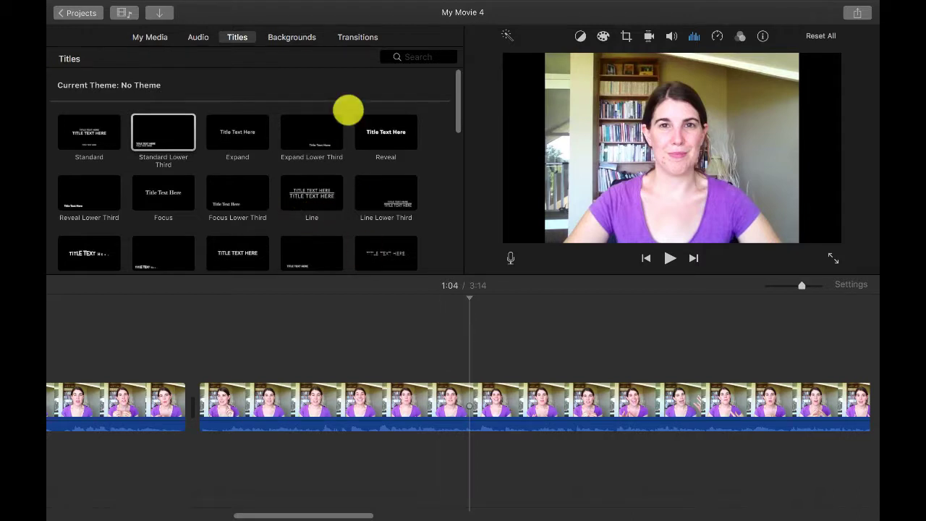
left_click_drag(300, 133, 471, 373)
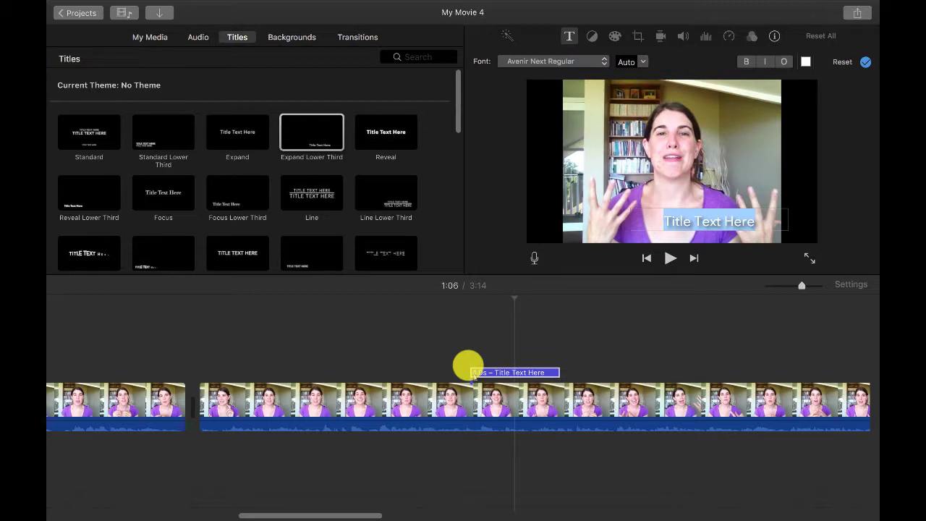
- Set the Expand Lower Third title's text to "Oops... meant to say XYZ" and play it back
type("Oops")
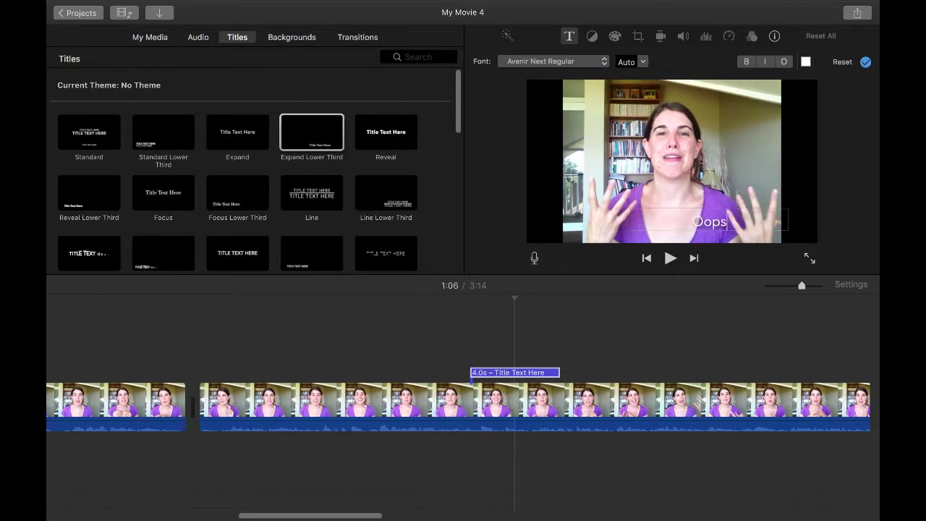
type("... meant to say")
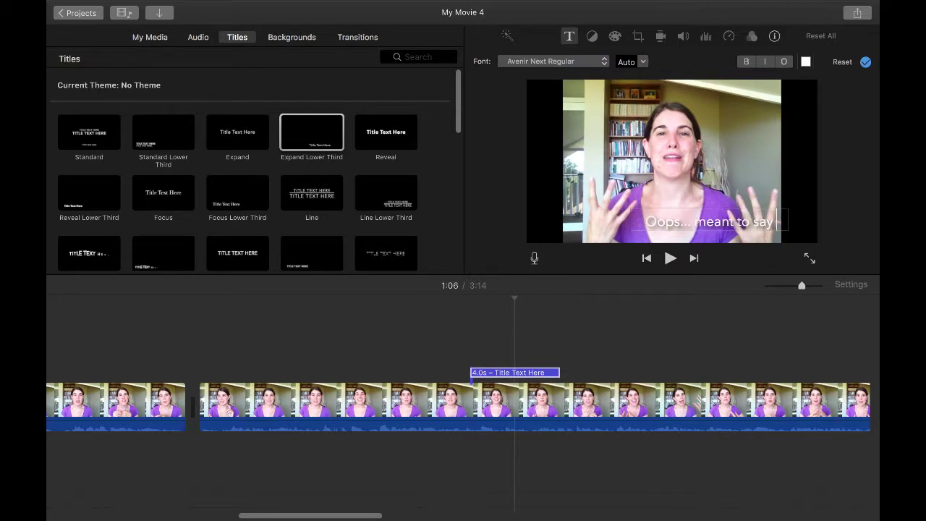
type(" XYZ")
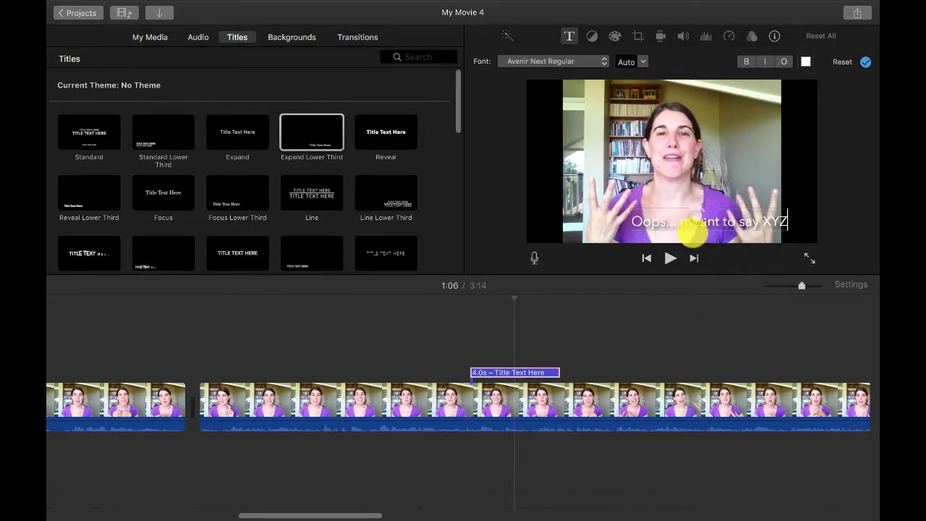
key("super+a")
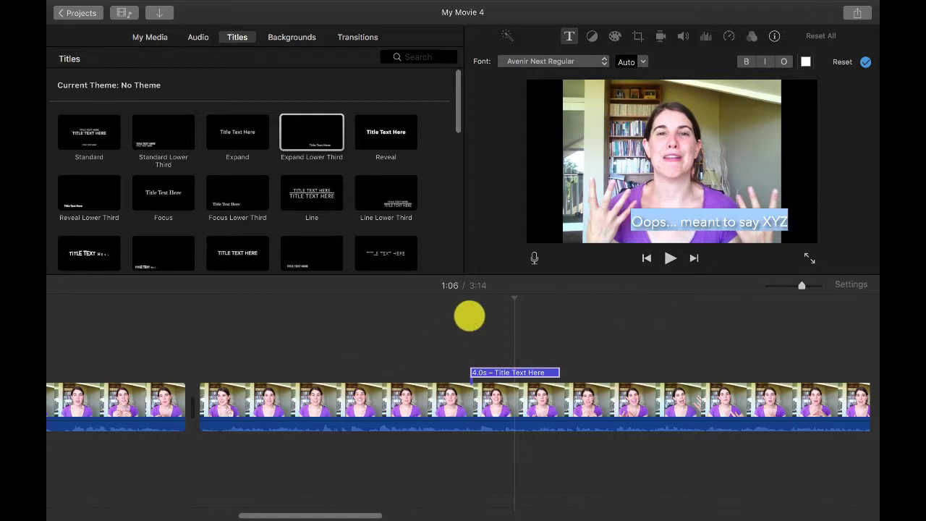
left_click(470, 315)
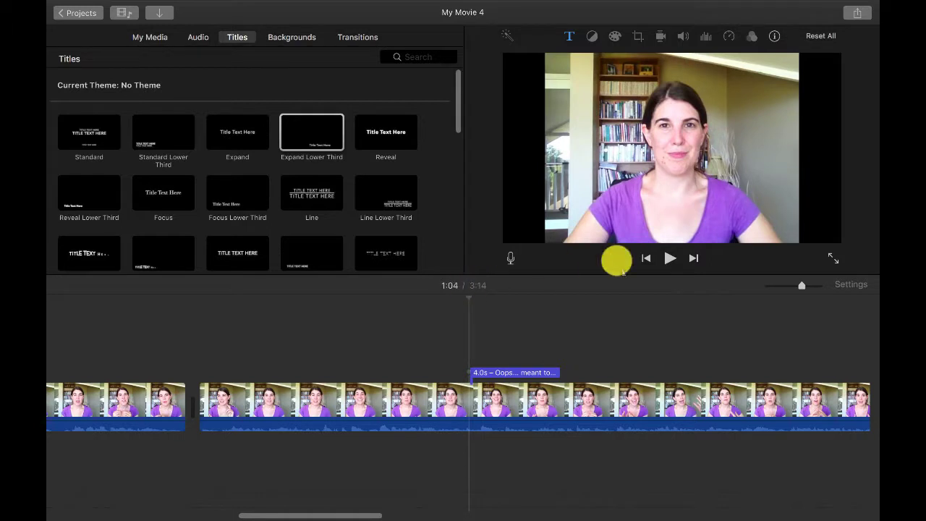
left_click(669, 259)
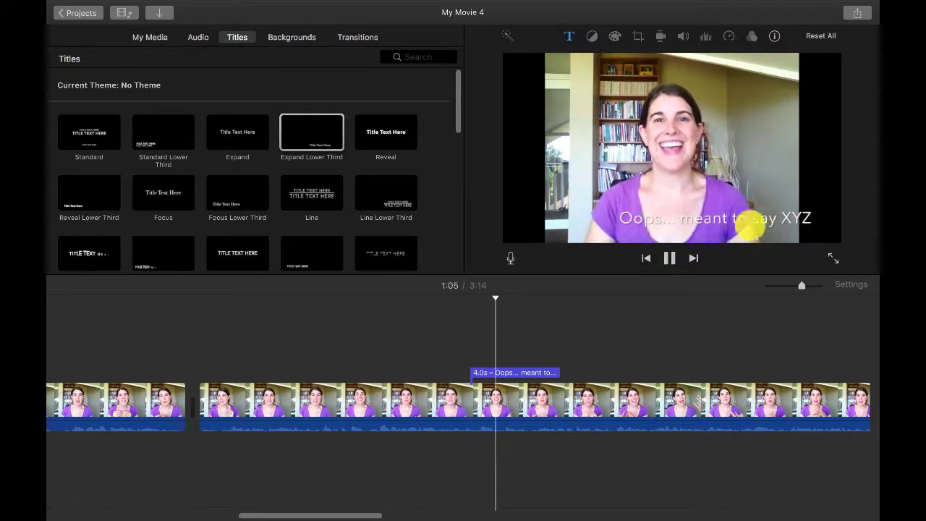
left_click(673, 262)
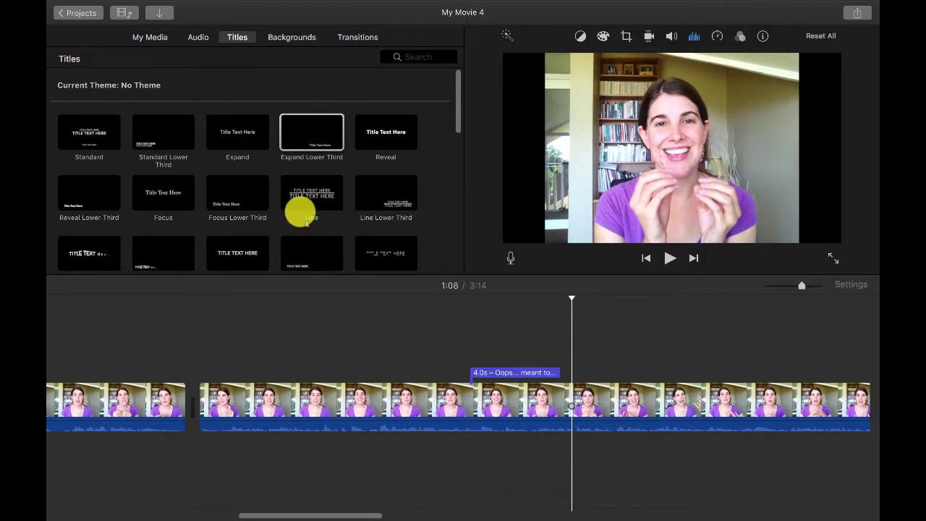
- Insert a Pixie Dust title as a standalone clip between the first and second video clips
scroll(301, 209, "down", 10)
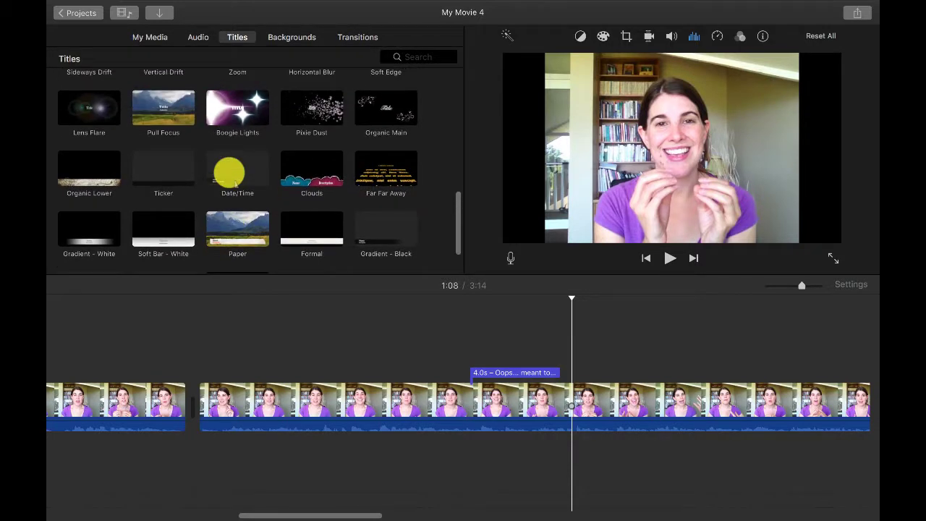
left_click(237, 107)
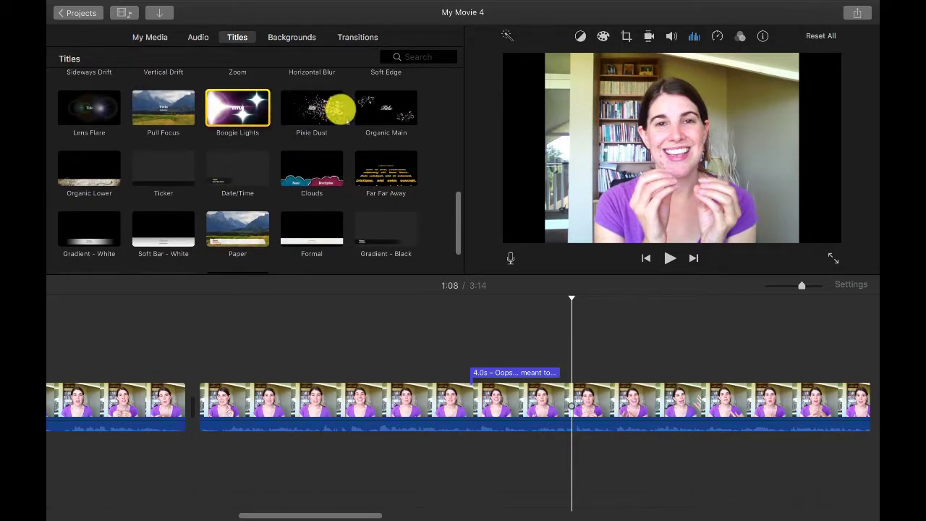
left_click(326, 116)
left_click_drag(326, 116, 240, 405)
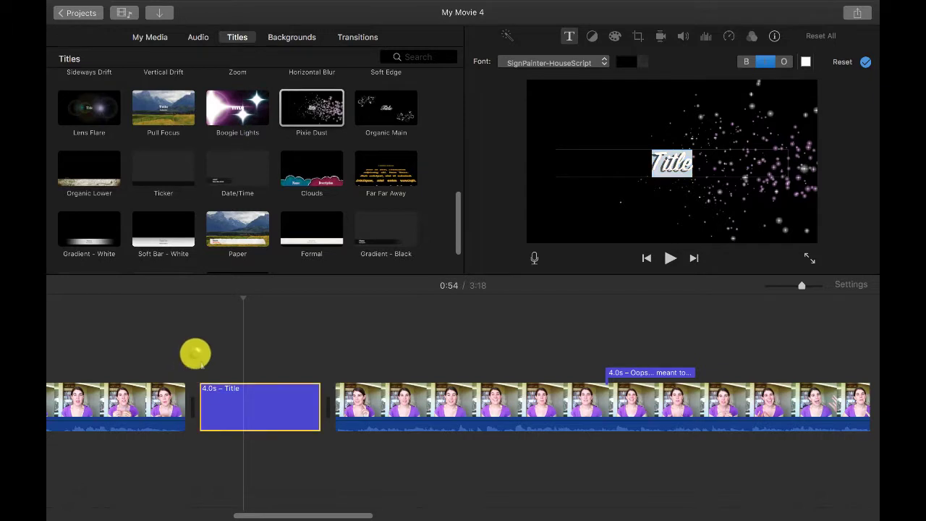
- Play back the Pixie Dust title from the end of the first video clip into the second
left_click_drag(247, 298, 182, 296)
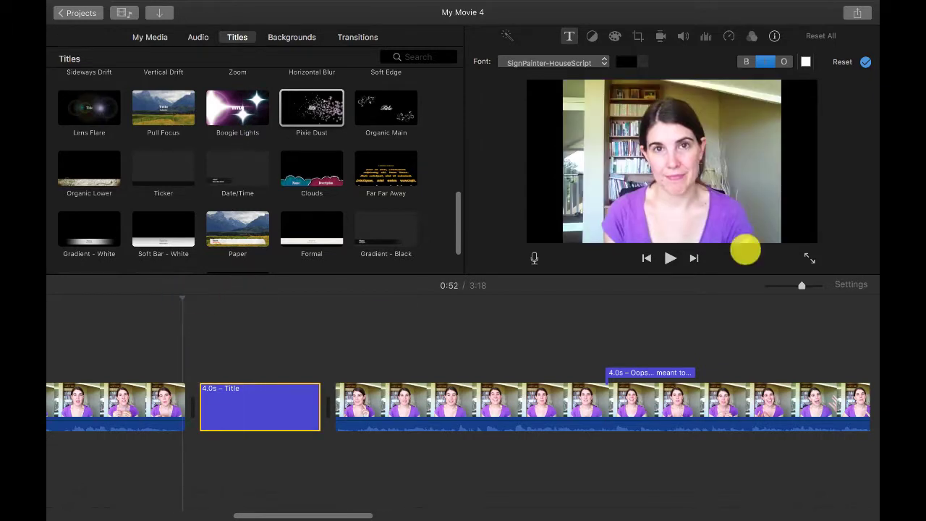
left_click(670, 258)
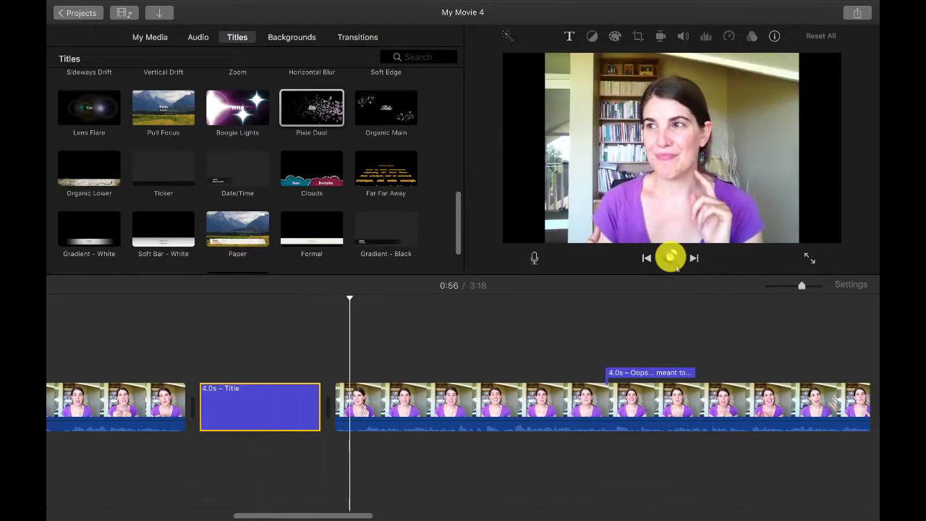
left_click(670, 257)
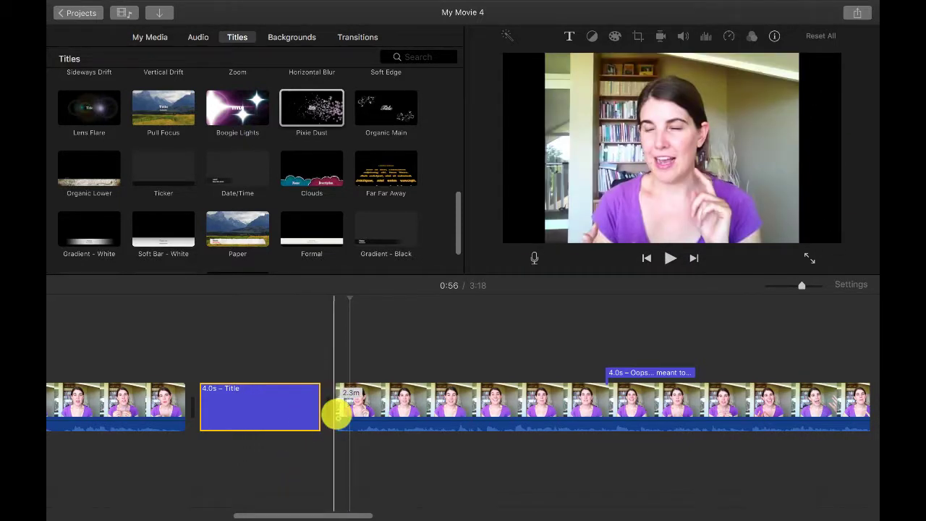
- Insert a standalone Boogie Lights title between the Pixie Dust title and the second video clip, and play it back
left_click_drag(238, 107, 323, 394)
left_click(322, 331)
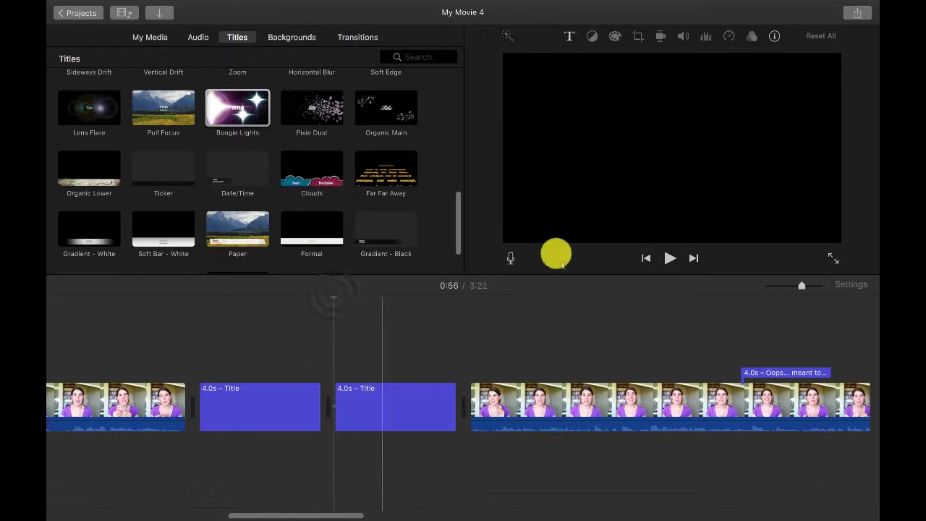
left_click(667, 259)
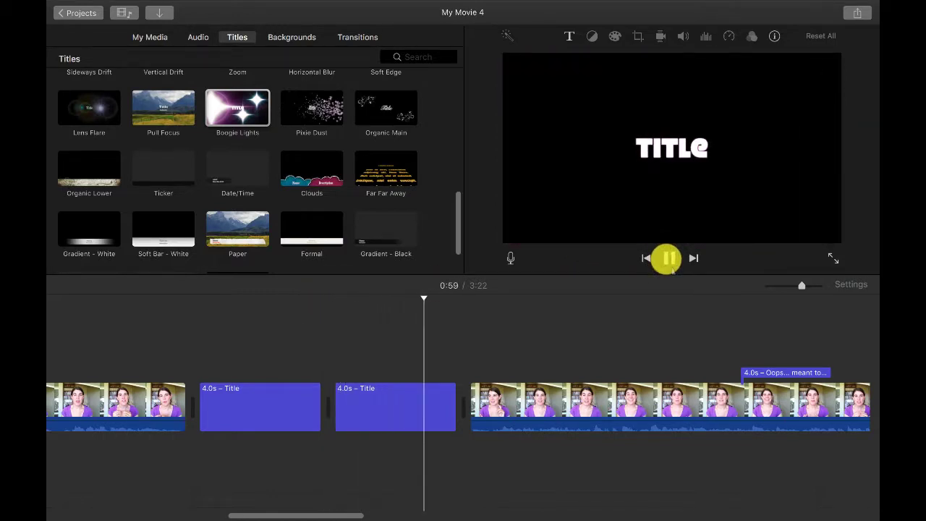
left_click(667, 259)
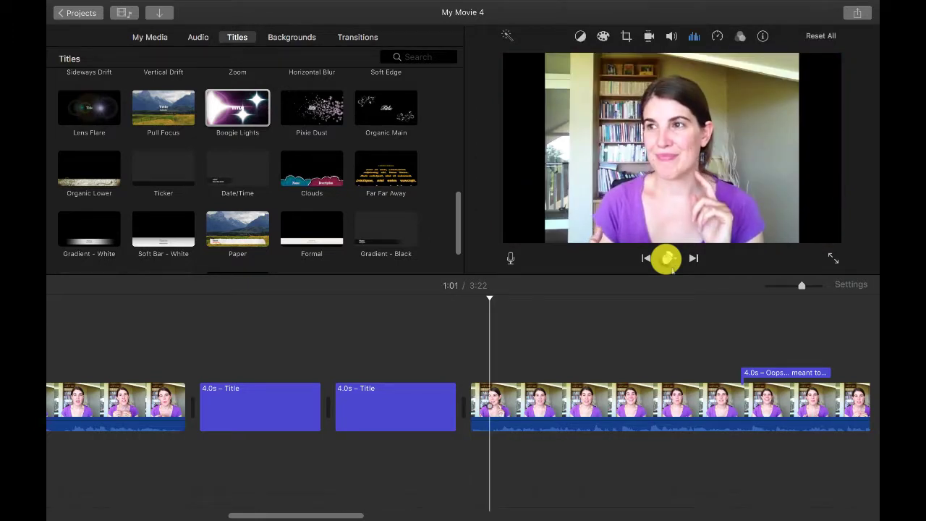
- Delete the standalone Boogie Lights and Pixie Dust titles from between the two video clips
left_click(446, 403)
key("Delete")
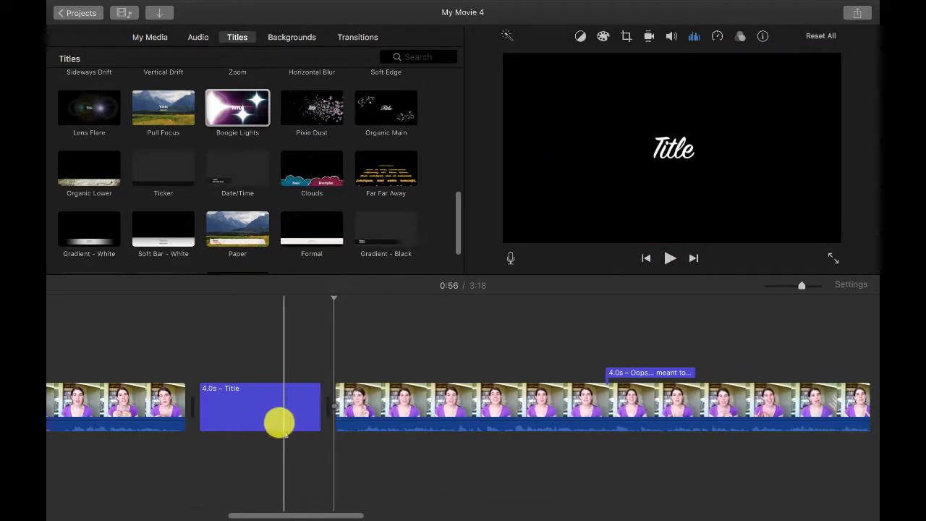
left_click(275, 416)
key("Delete")
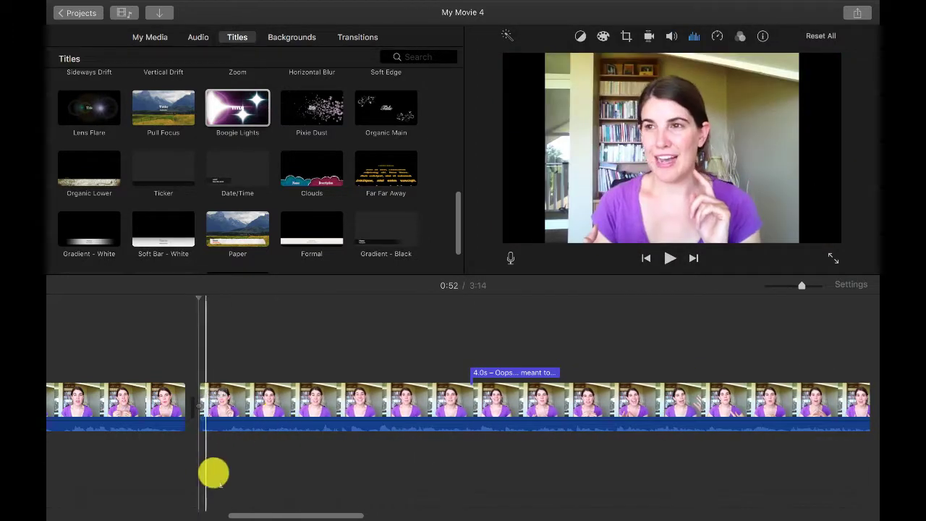
scroll(213, 471, "left", 10)
scroll(213, 471, "left", 5)
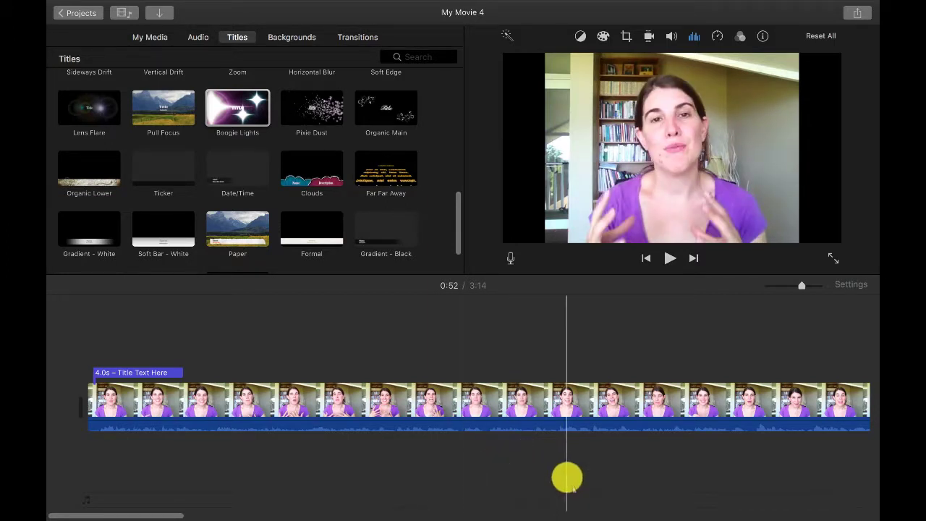
scroll(566, 477, "right", 15)
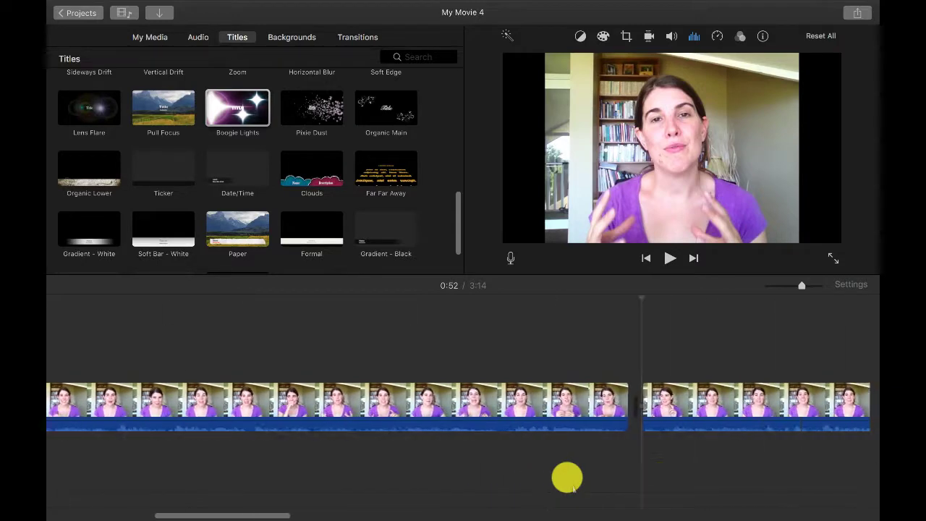
scroll(567, 478, "left", 15)
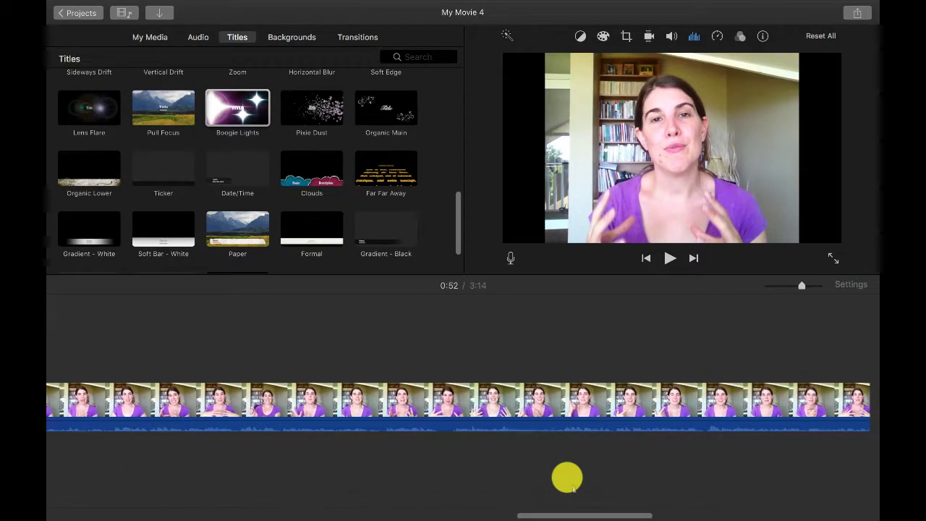
scroll(567, 477, "right", 10)
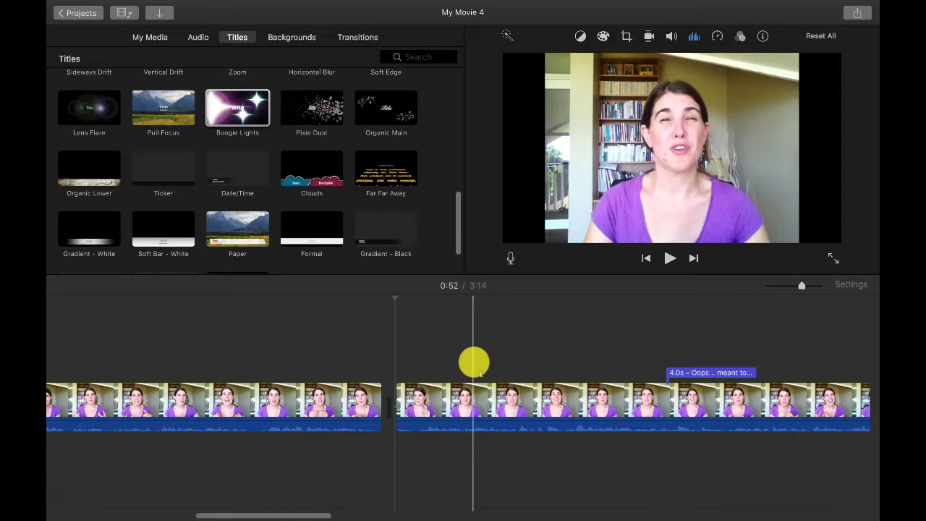
- Insert the iMovie Demo image from the project media at the very start of the movie, before the first video clip
left_click(148, 38)
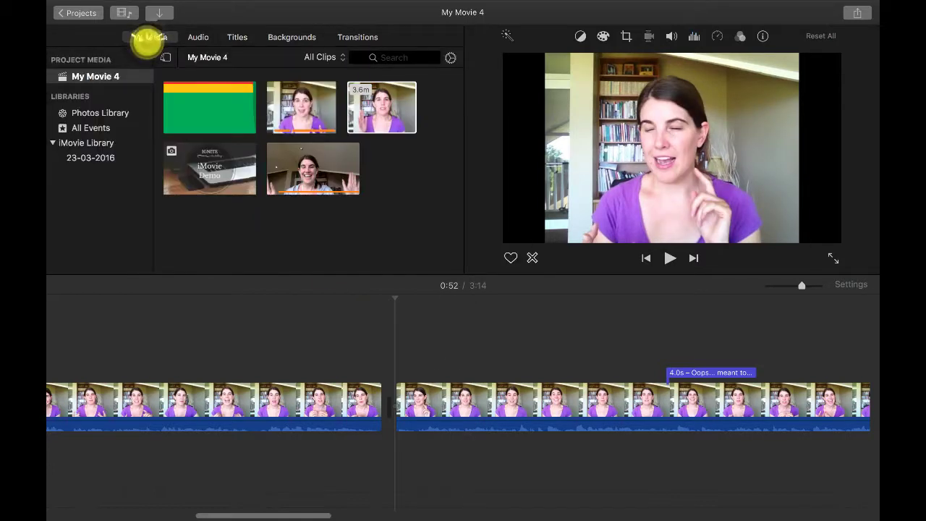
left_click(211, 165)
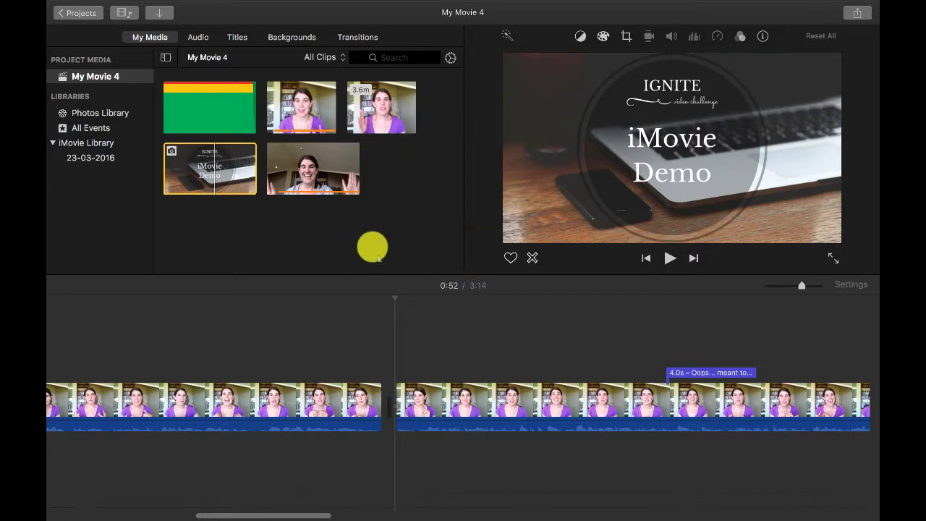
scroll(249, 359, "left", 10)
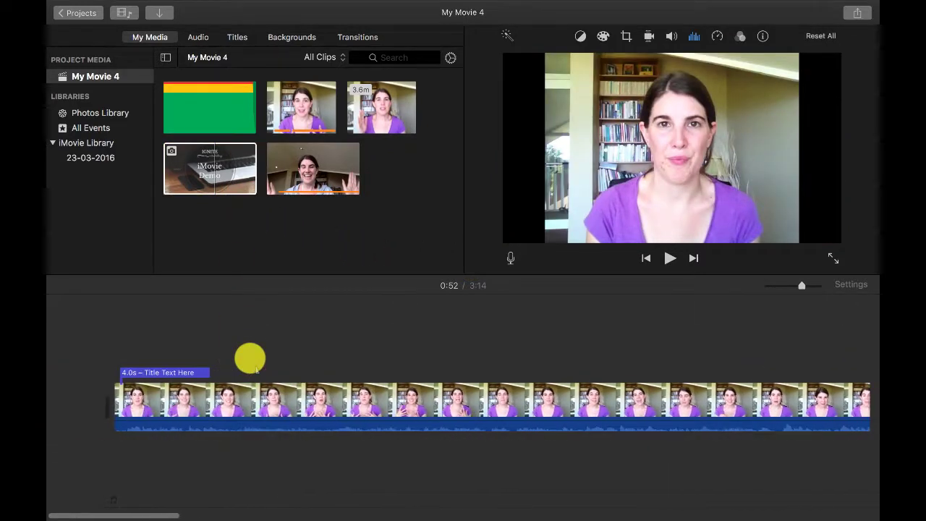
left_click(205, 163)
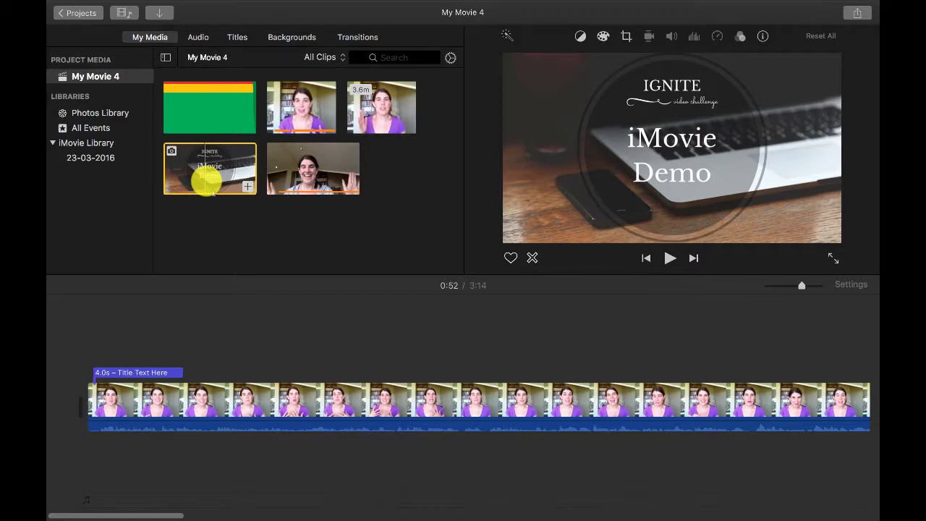
left_click_drag(207, 181, 81, 403)
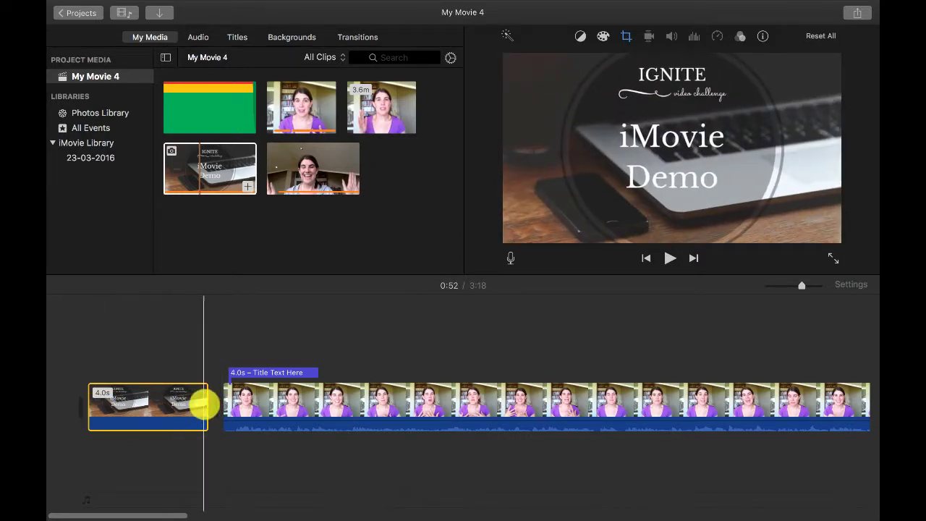
- Shorten the opening image to about 2 seconds and add a Cross Blur transition between it and the first video clip
left_click_drag(207, 407, 140, 399)
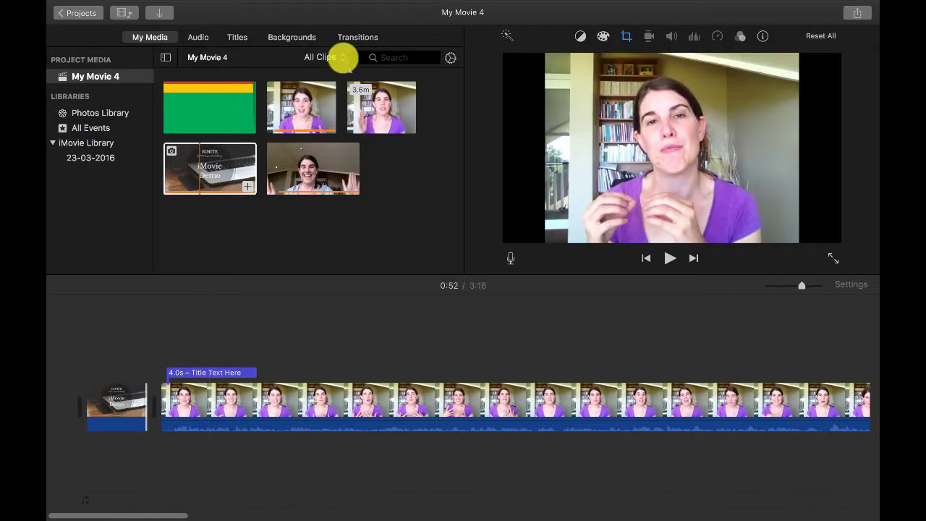
left_click(356, 38)
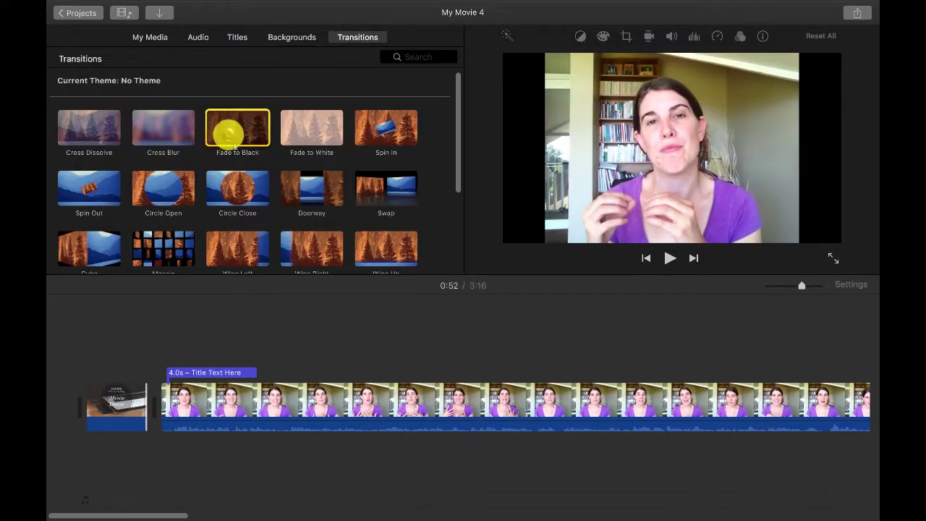
left_click_drag(164, 128, 143, 405)
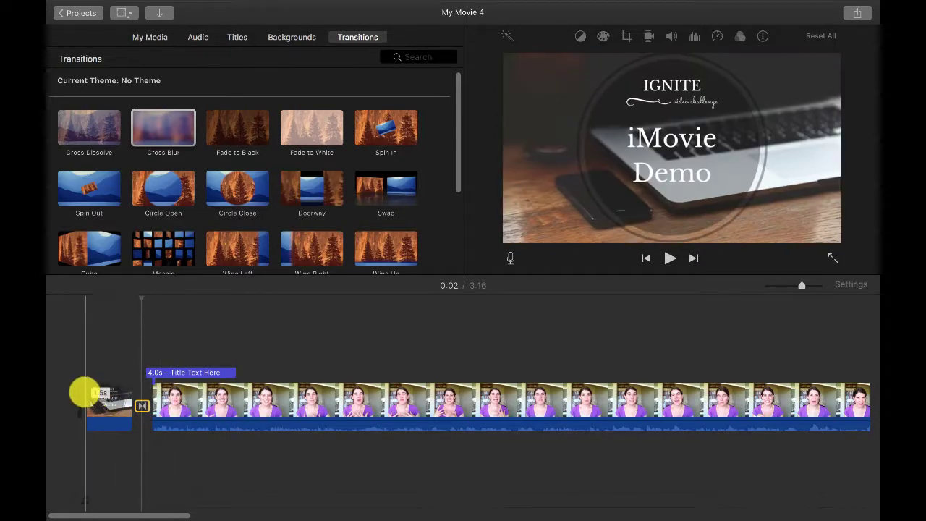
- Set the opening image's crop style to Fit and play the movie from the start through the transition
left_click(110, 400)
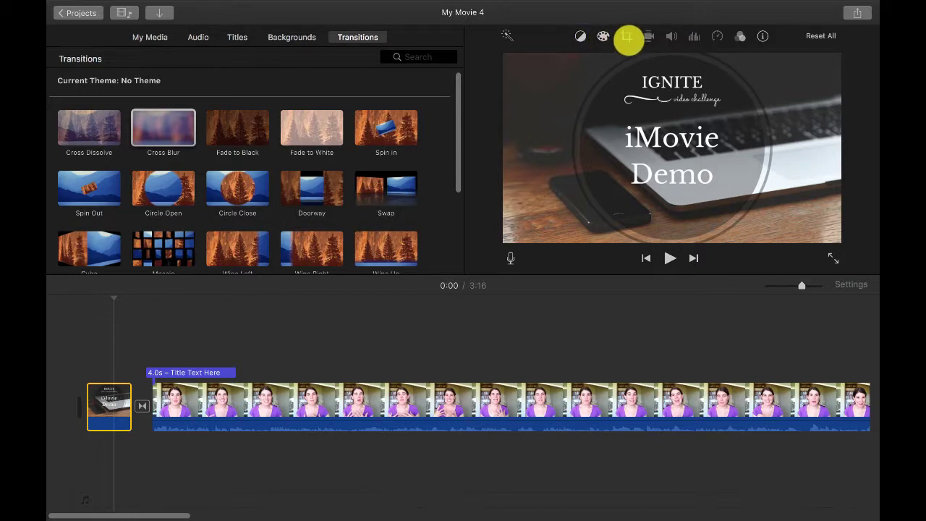
left_click(626, 38)
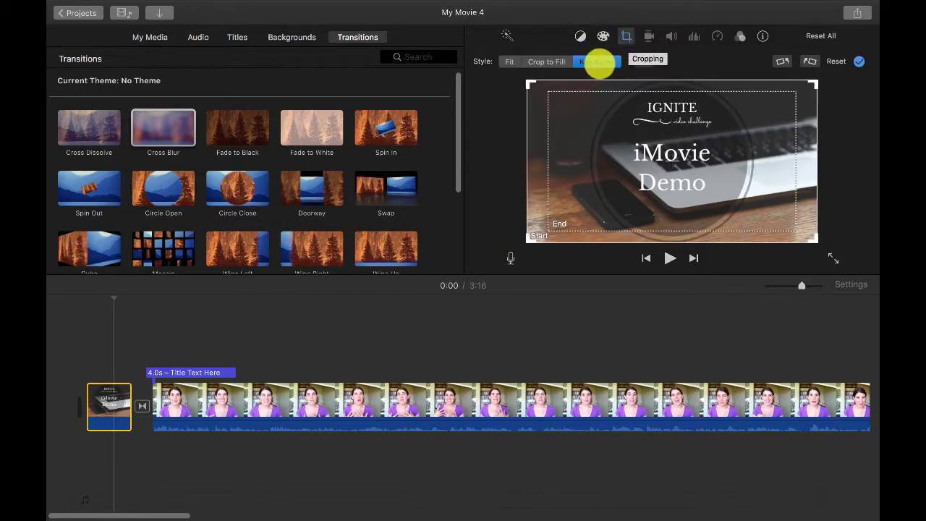
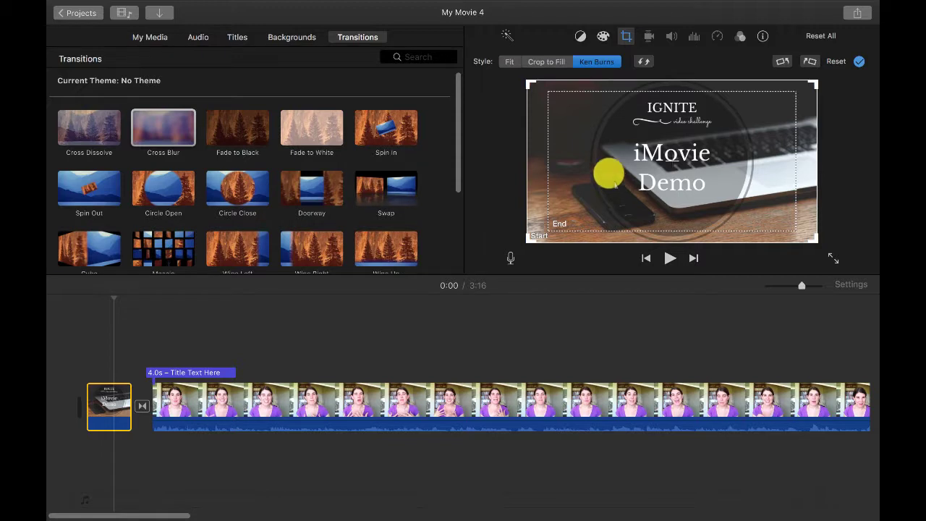
left_click(587, 62)
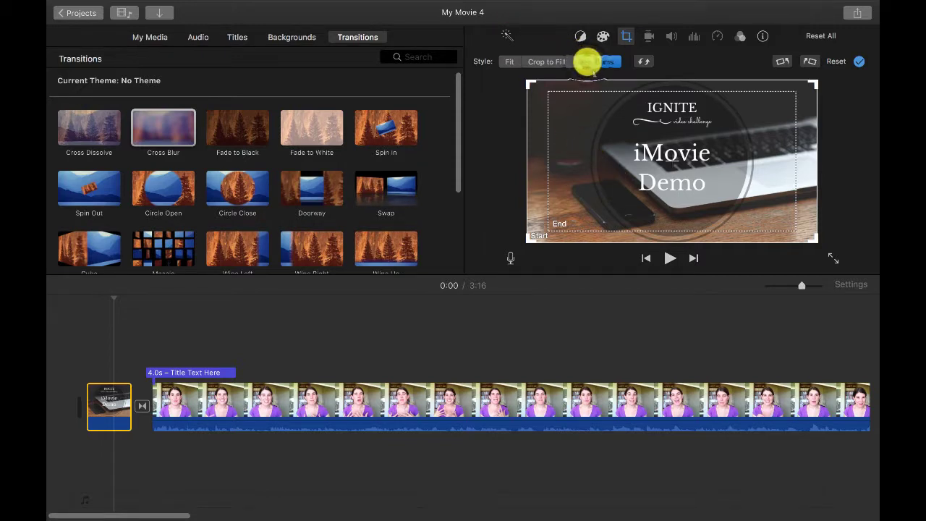
left_click(508, 62)
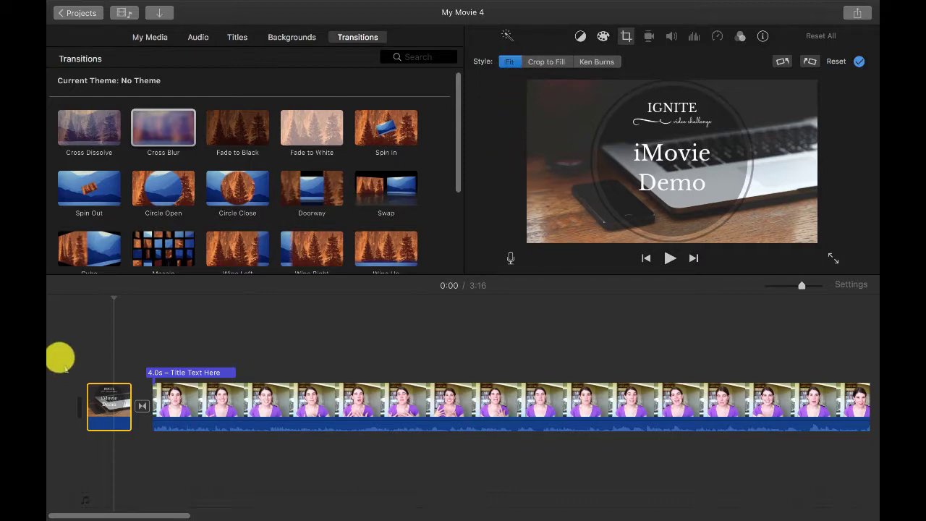
left_click(91, 319)
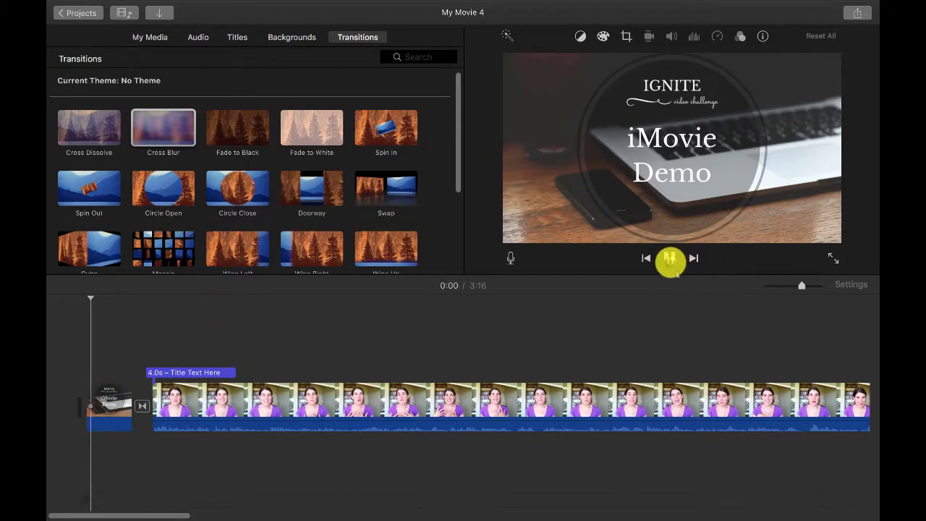
left_click(670, 262)
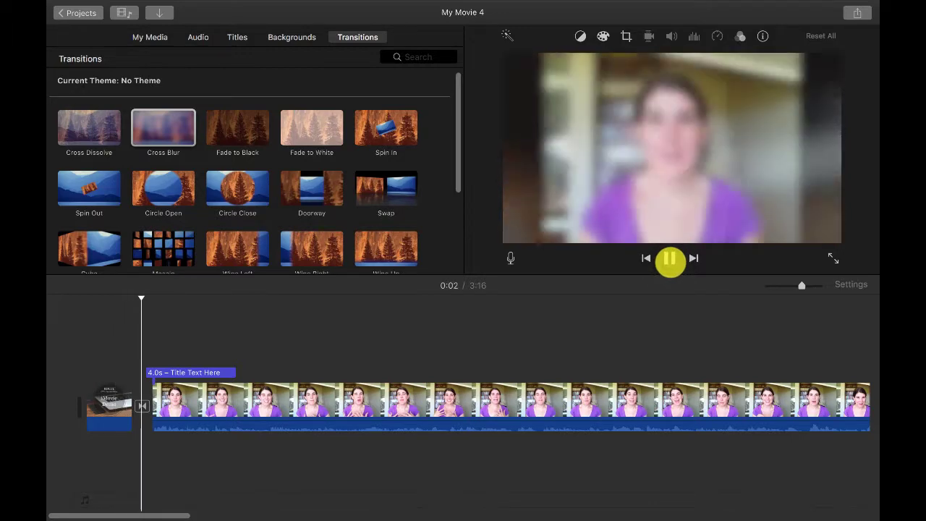
left_click(670, 259)
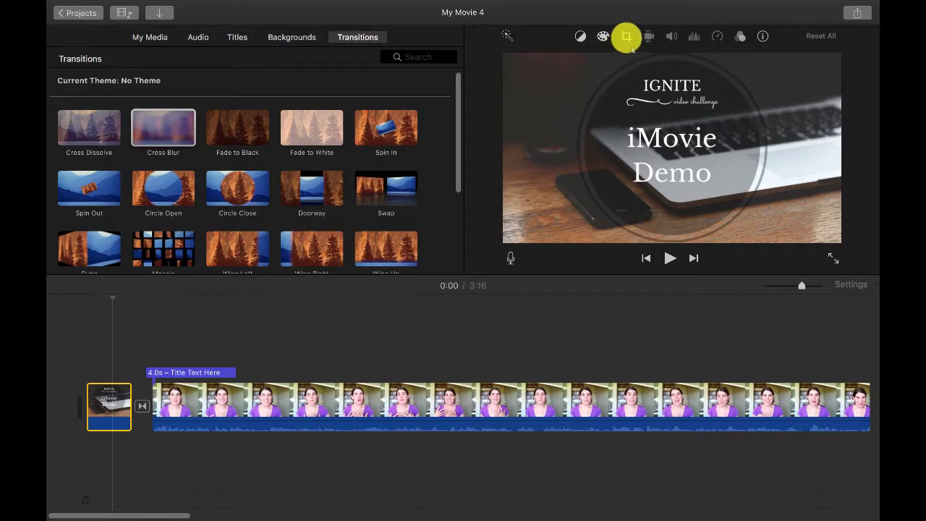
- Set the opening image's crop style to Ken Burns, shrink the Start frame around the iMovie Demo text, and play it back
left_click(627, 36)
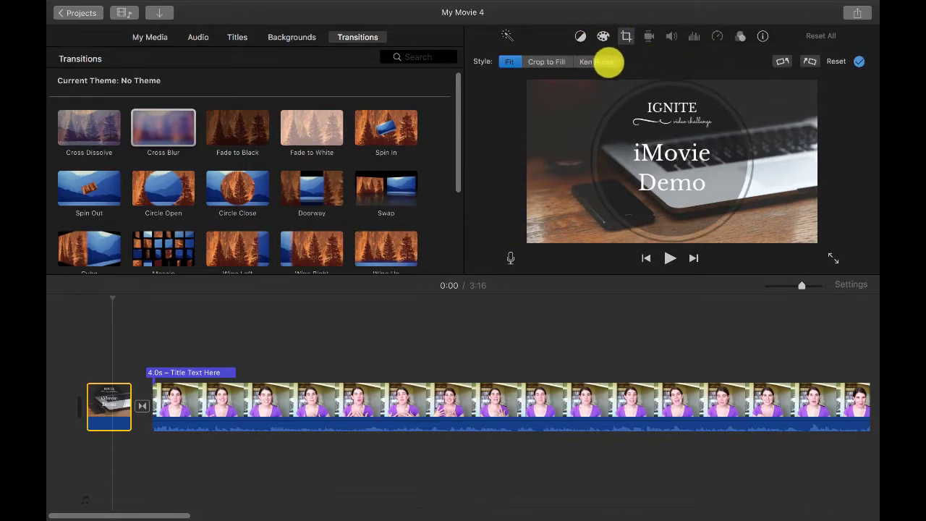
left_click(605, 62)
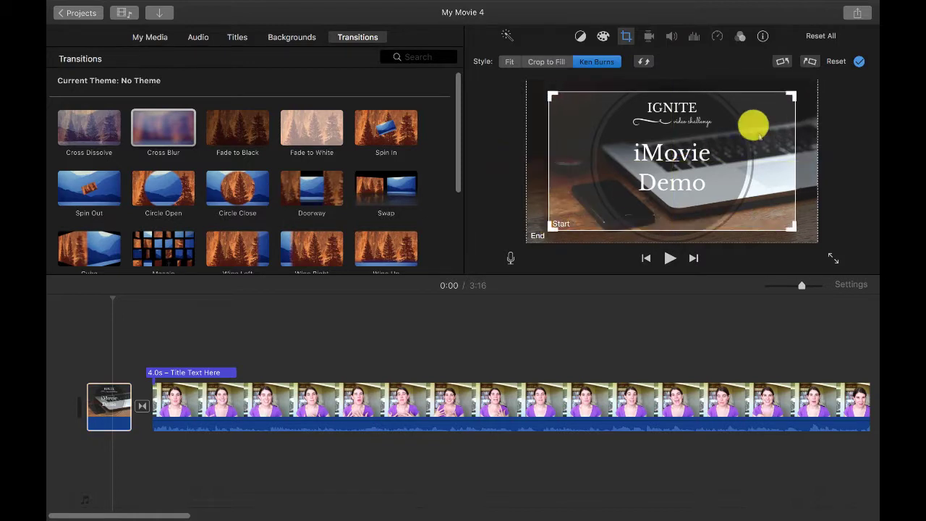
left_click_drag(790, 97, 706, 155)
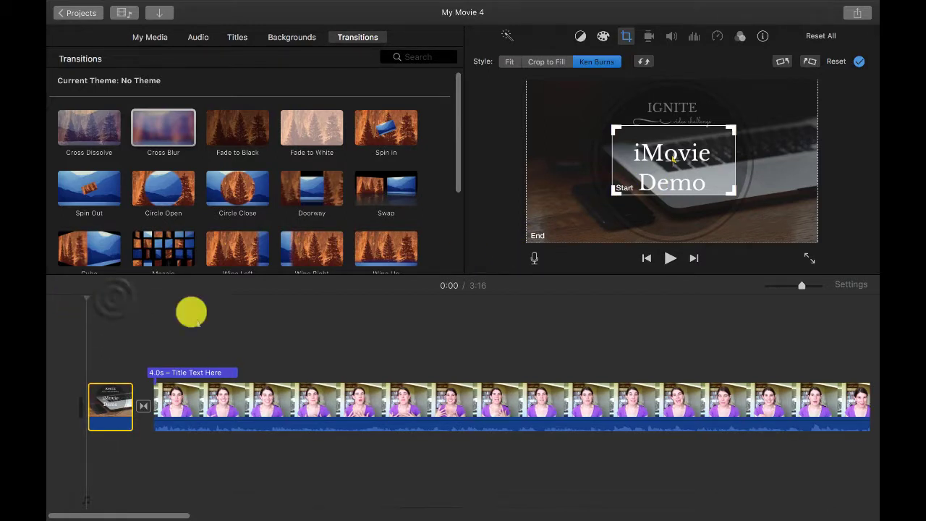
left_click(667, 258)
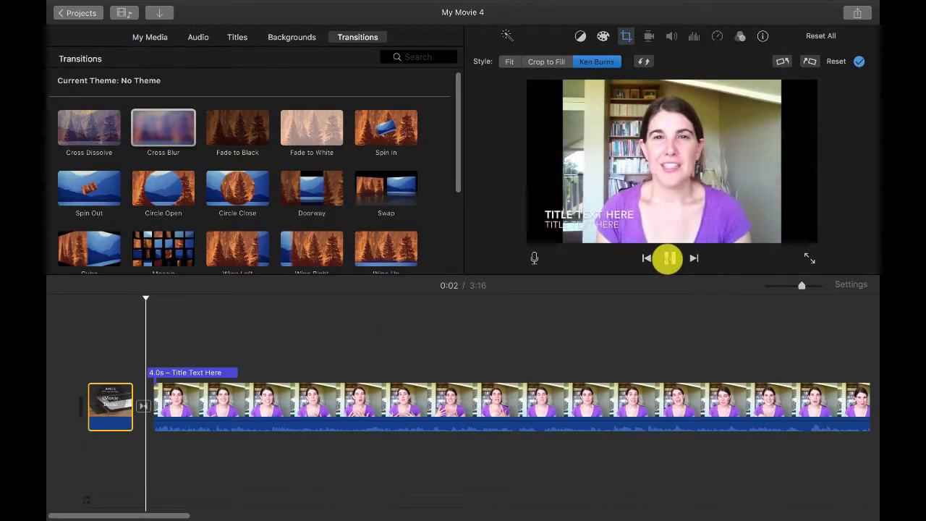
- Reset the opening image's crop, reapply the Ken Burns style with its default frames, and play the movie from the start
left_click(105, 408)
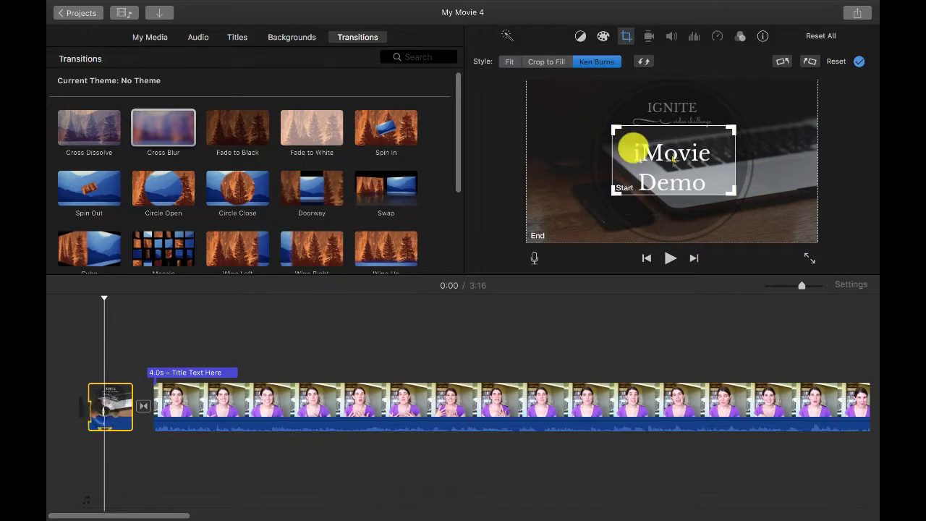
left_click(852, 62)
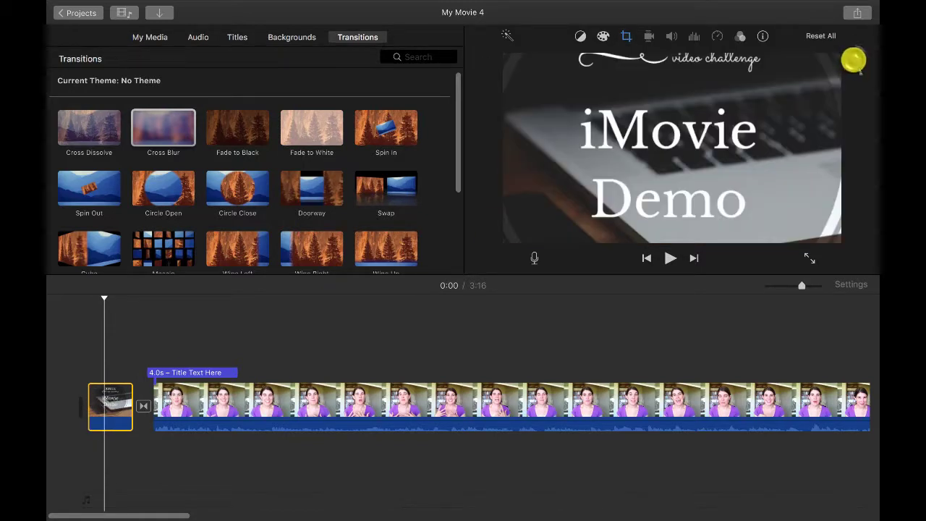
left_click(627, 36)
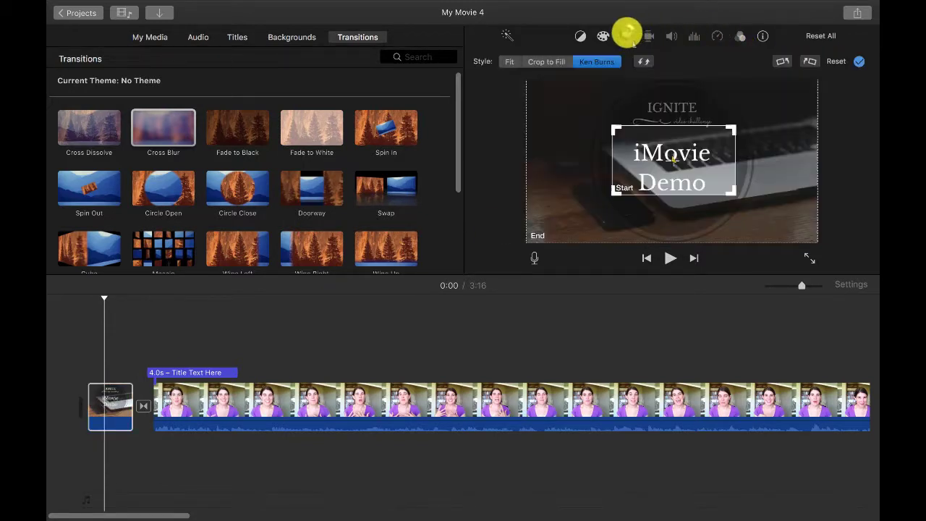
left_click(839, 62)
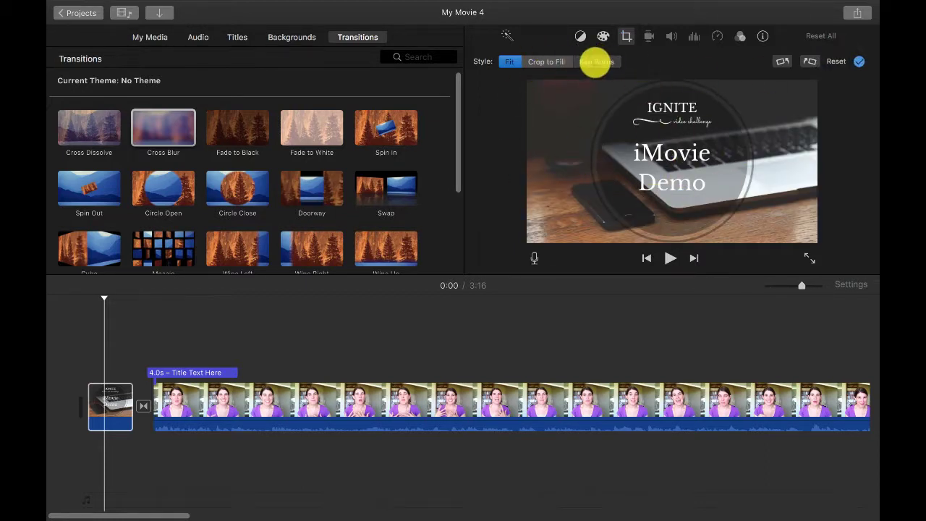
left_click(597, 62)
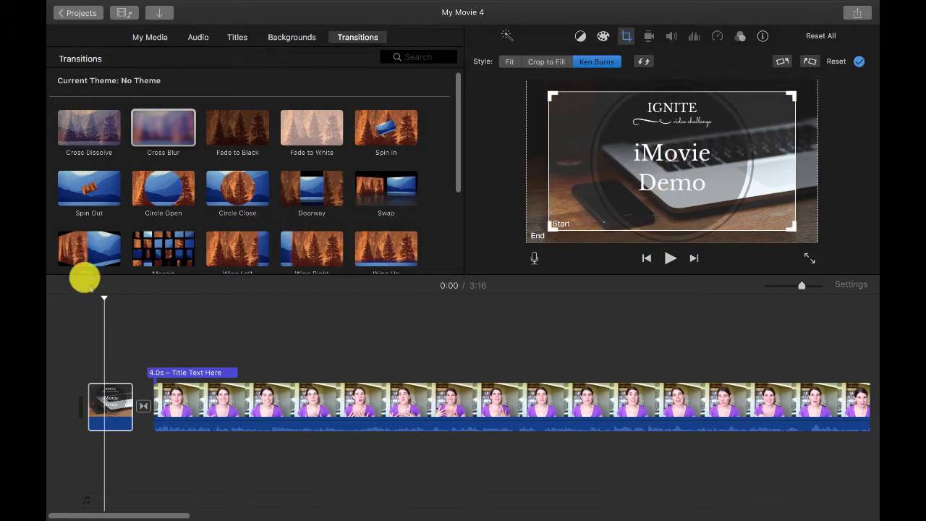
left_click_drag(105, 296, 83, 295)
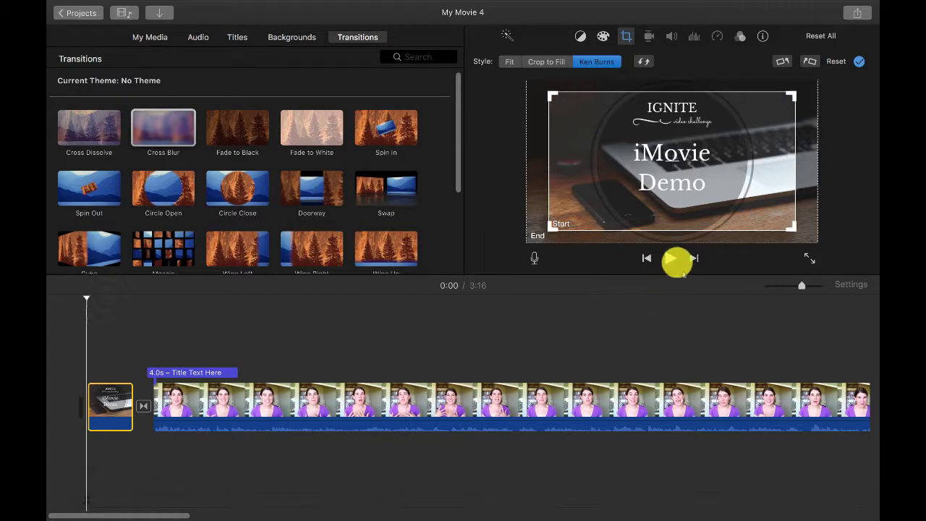
left_click(670, 258)
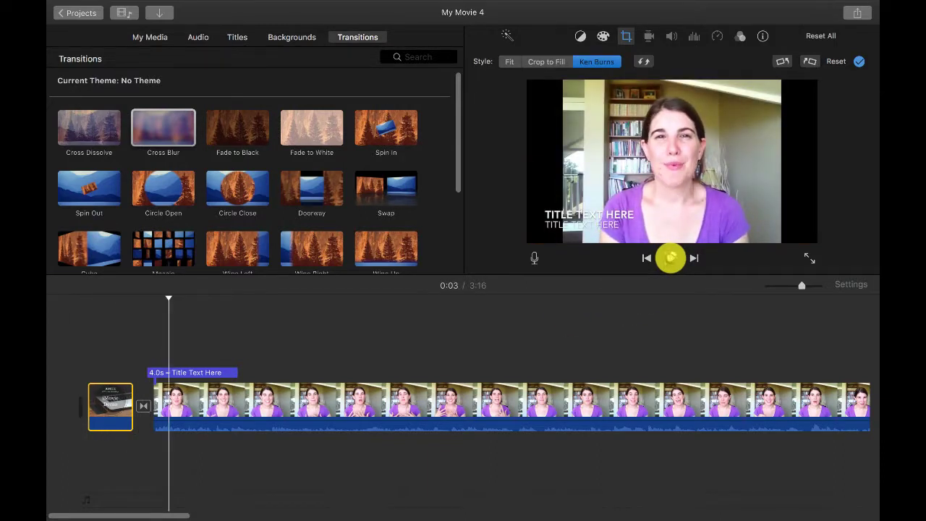
left_click(670, 258)
- Try rotating the opening image clockwise and counterclockwise, and bring it back upright
left_click(112, 402)
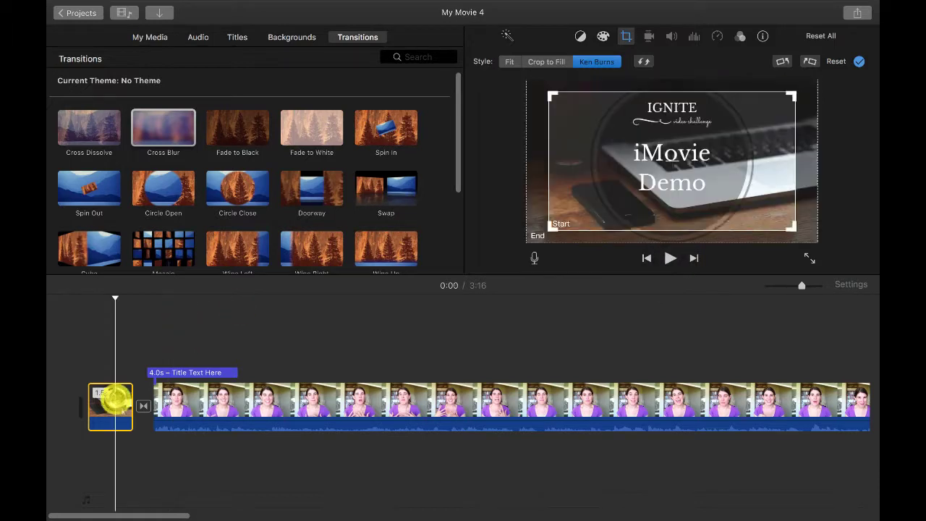
left_click(810, 61)
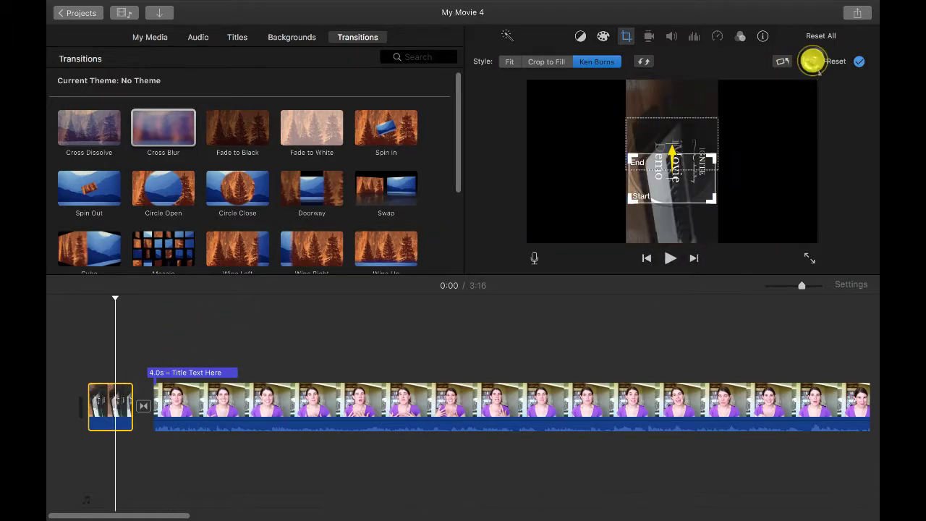
left_click(781, 62)
left_click(780, 61)
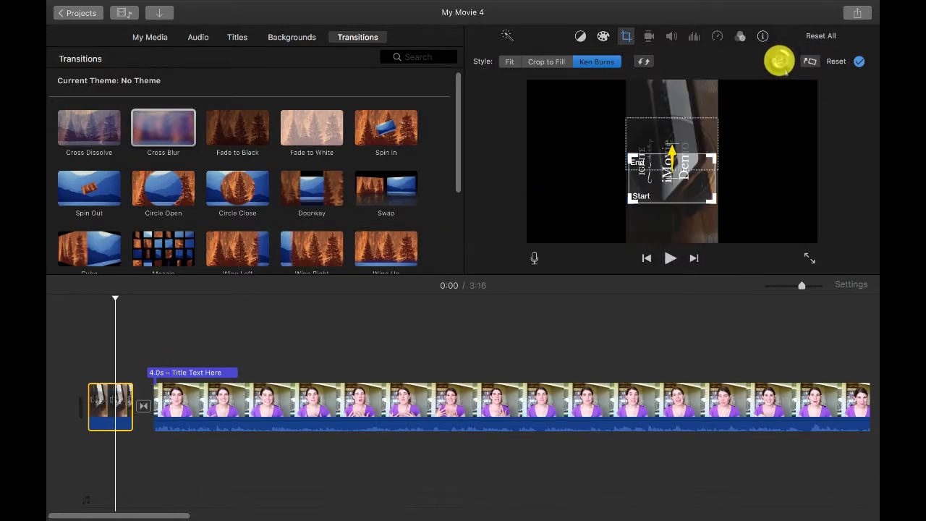
left_click(781, 61)
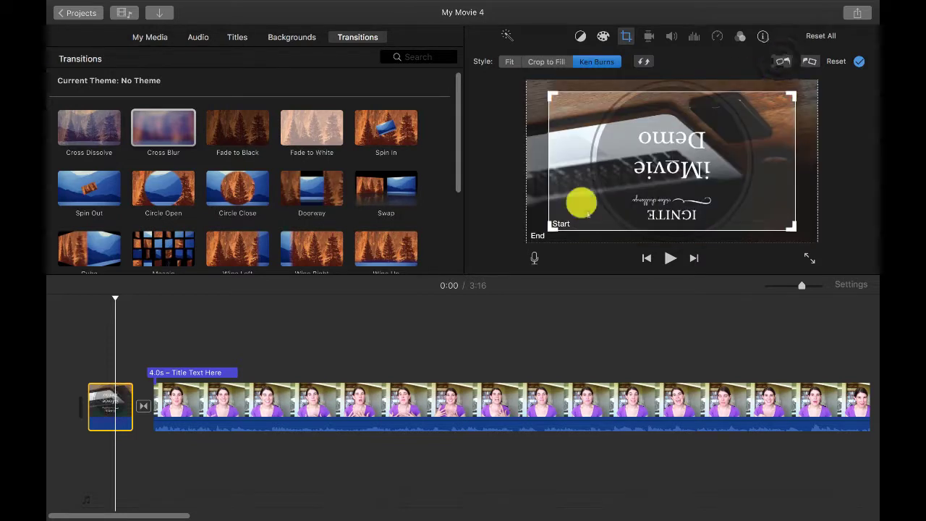
left_click(783, 63)
left_click(808, 61)
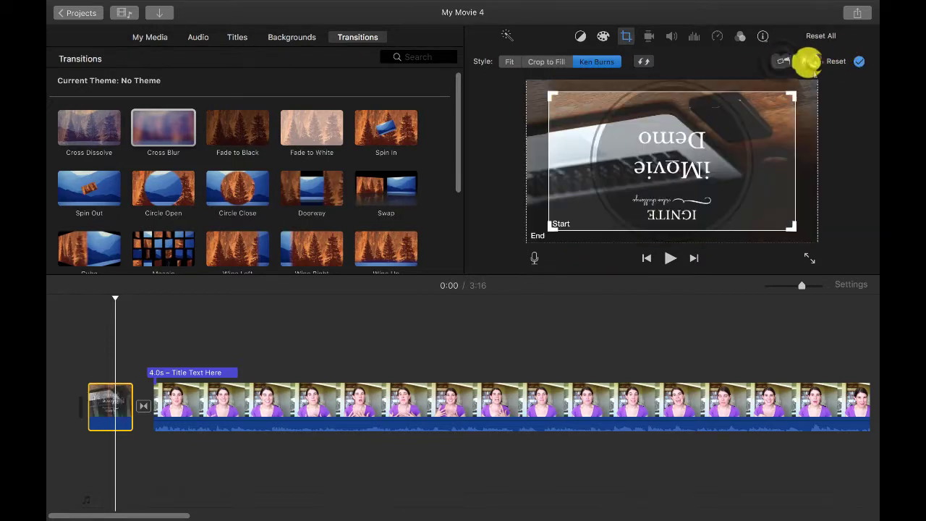
left_click(806, 62)
left_click(806, 62)
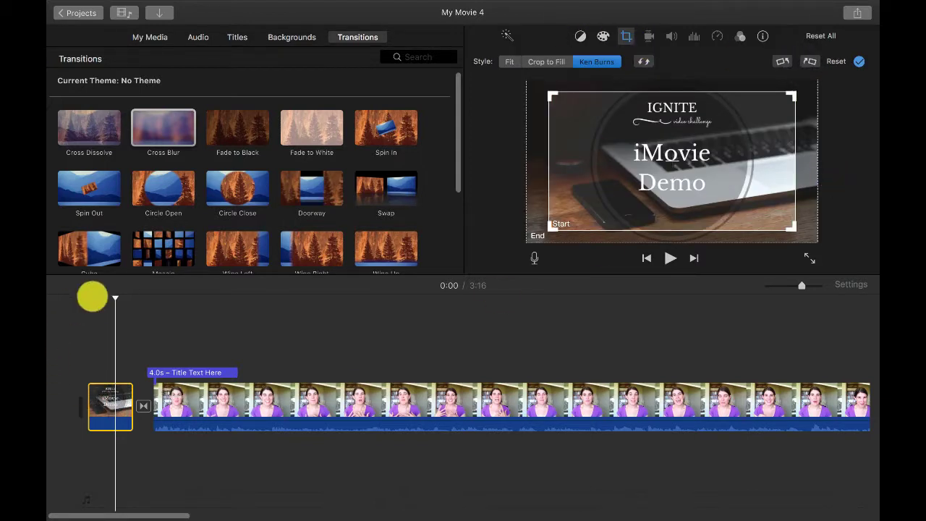
- Play the movie from the very beginning through the opening image and transition into the first video clip
left_click_drag(116, 304, 85, 299)
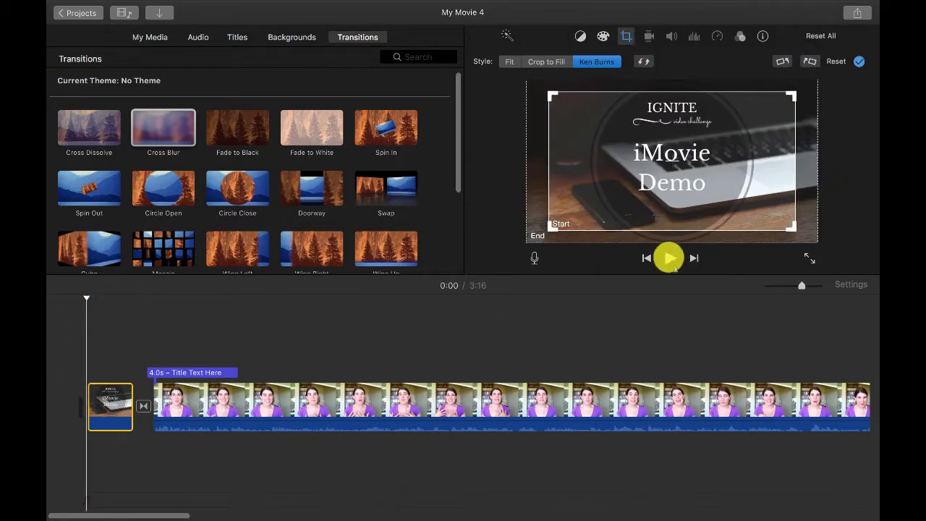
left_click(666, 259)
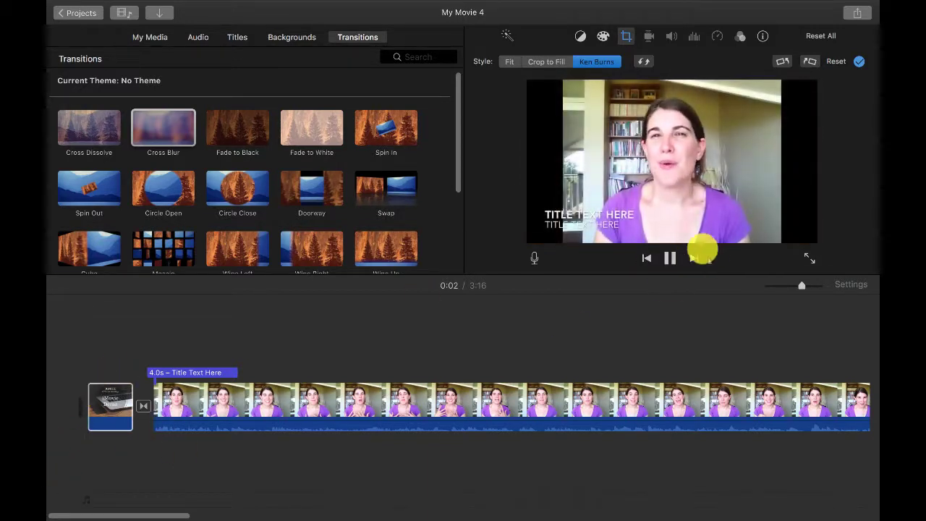
left_click(663, 258)
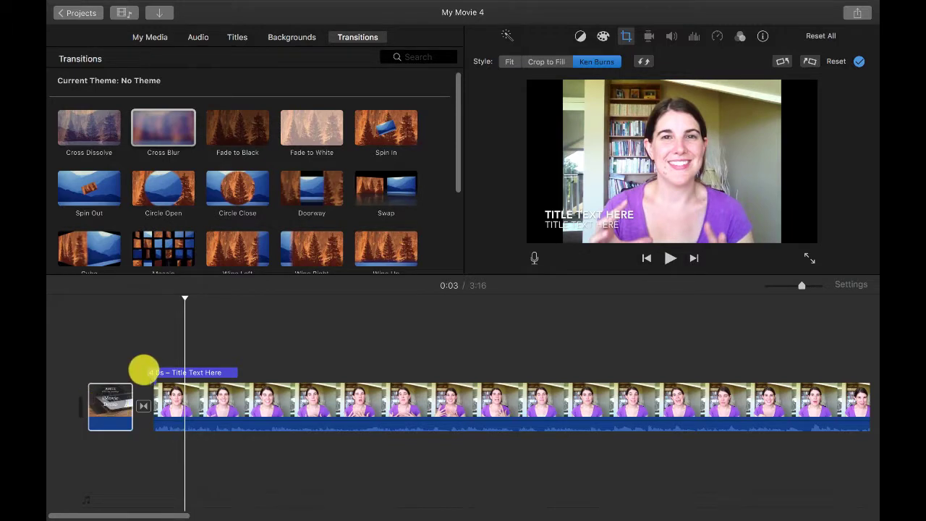
- Delete the "Title Text Here" title above the start of the first video clip
key("Delete")
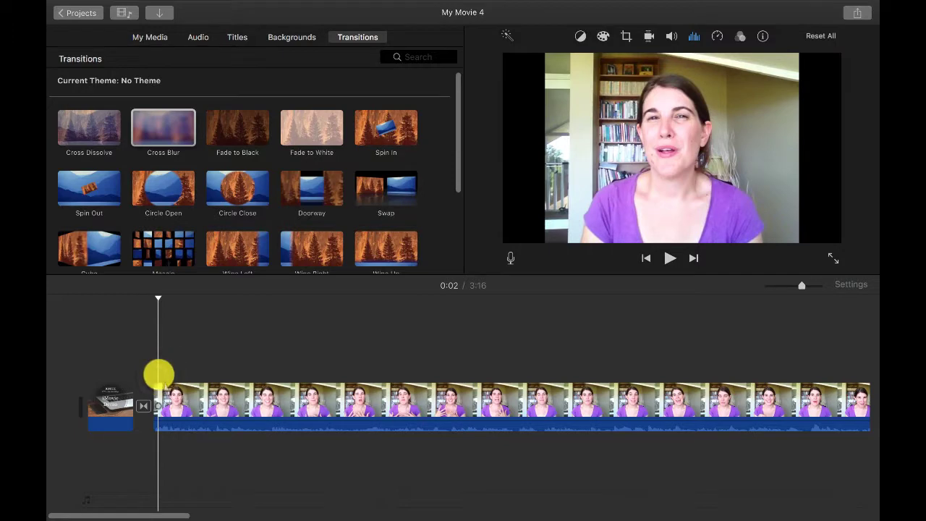
scroll(521, 411, "right", 10)
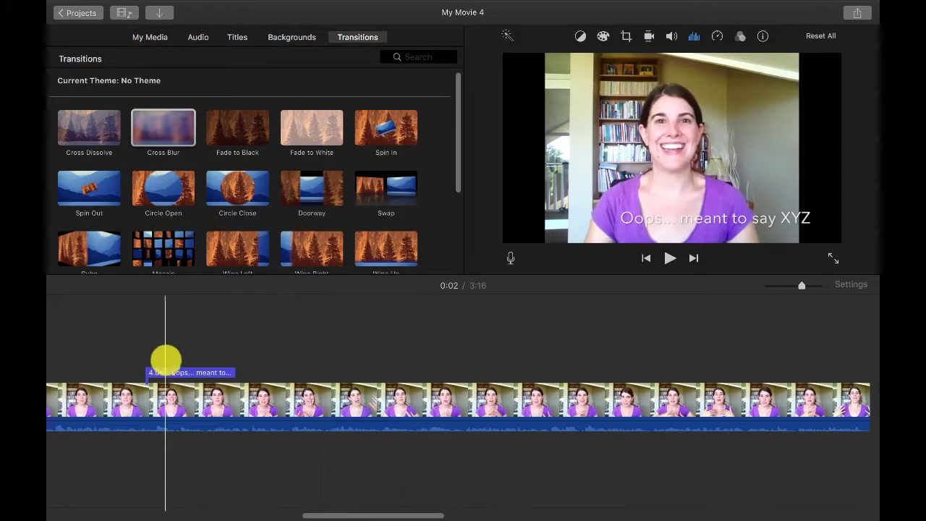
scroll(321, 374, "left", 10)
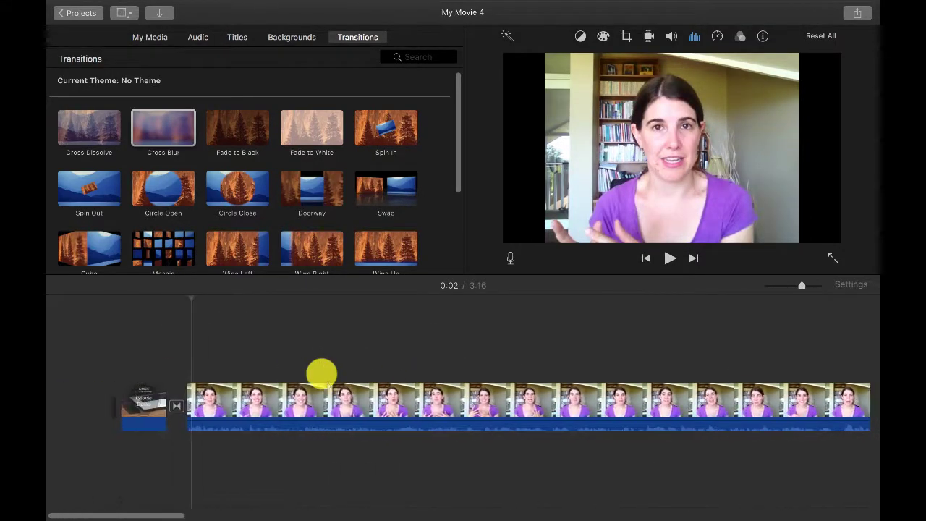
- Place the iMovie Demo image from the project media as an overlay above the middle of the first video clip
left_click(152, 37)
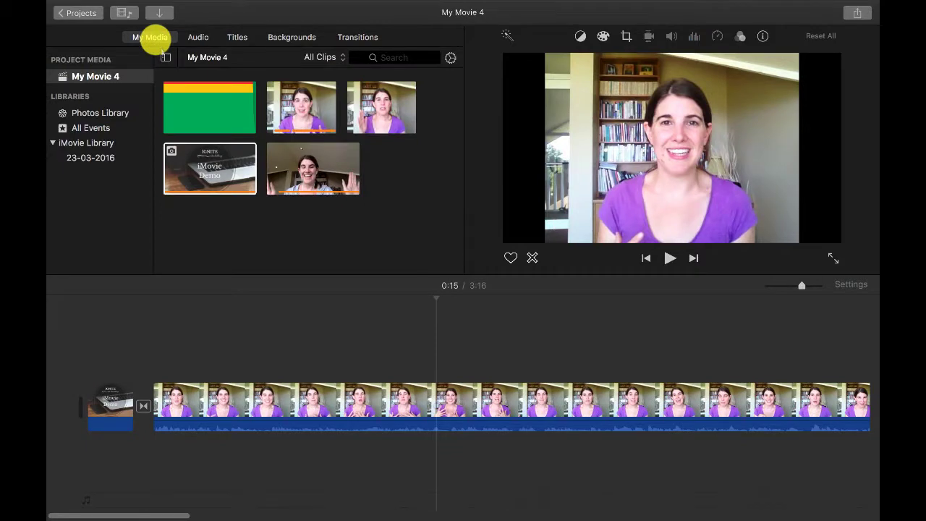
left_click(121, 408)
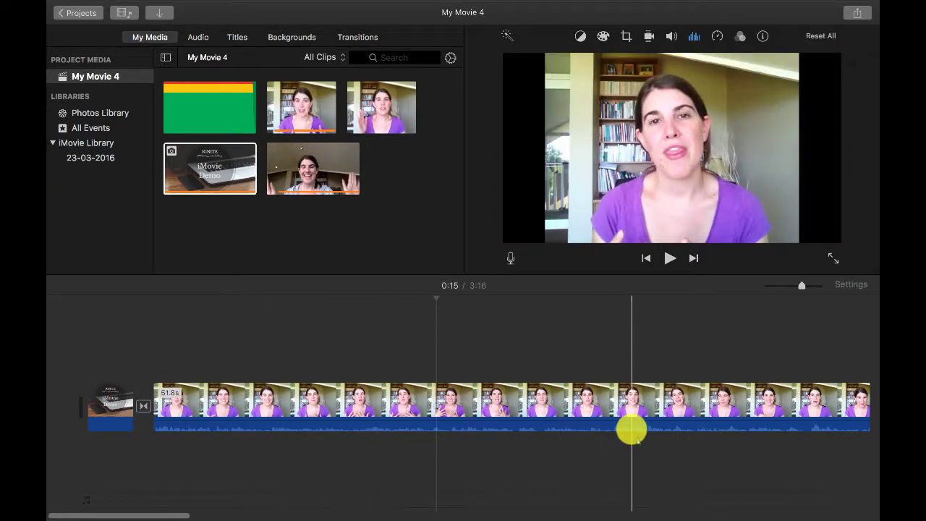
left_click(207, 155)
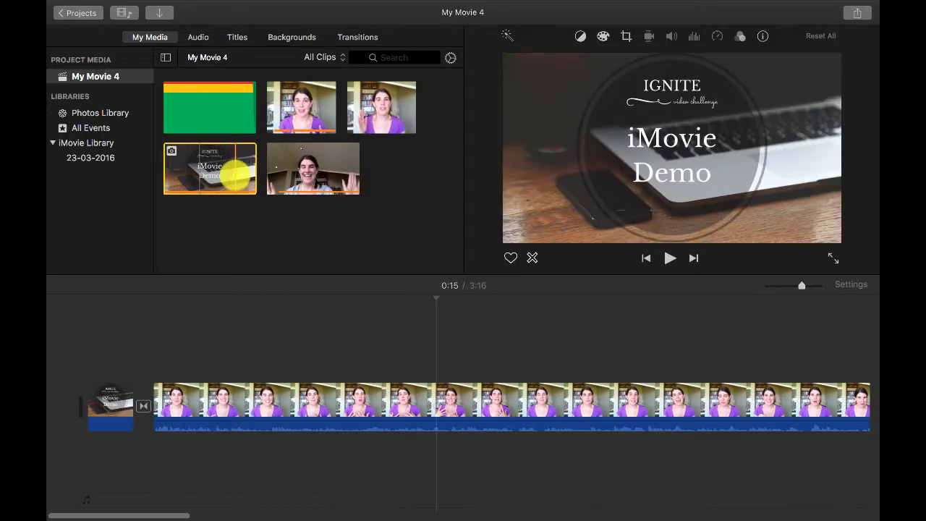
left_click_drag(231, 171, 511, 352)
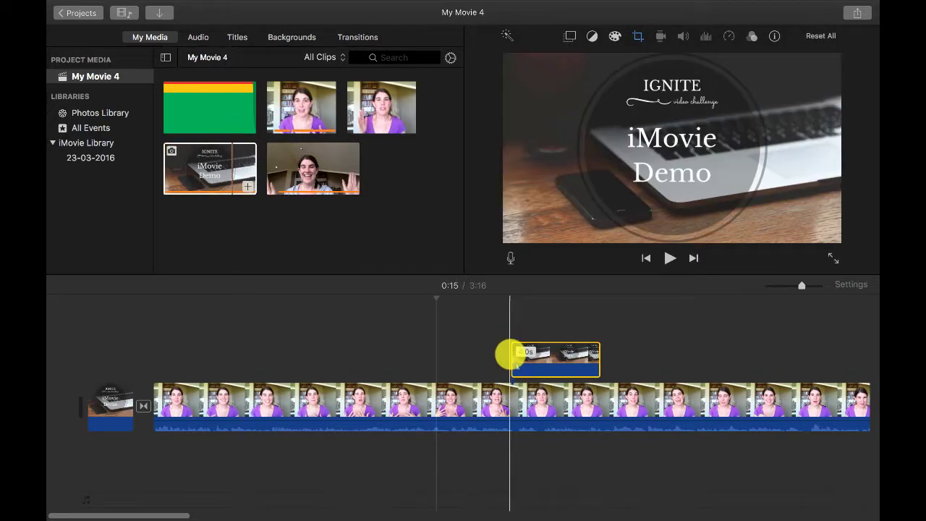
- Extend the end of the overlaid iMovie Demo image so it lasts about 13 seconds
scroll(700, 347, "right", 5)
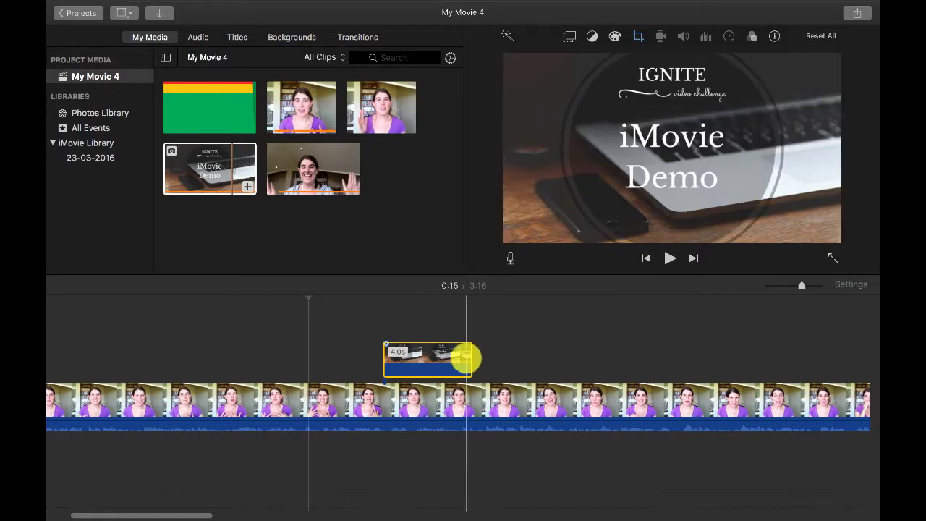
left_click(403, 357)
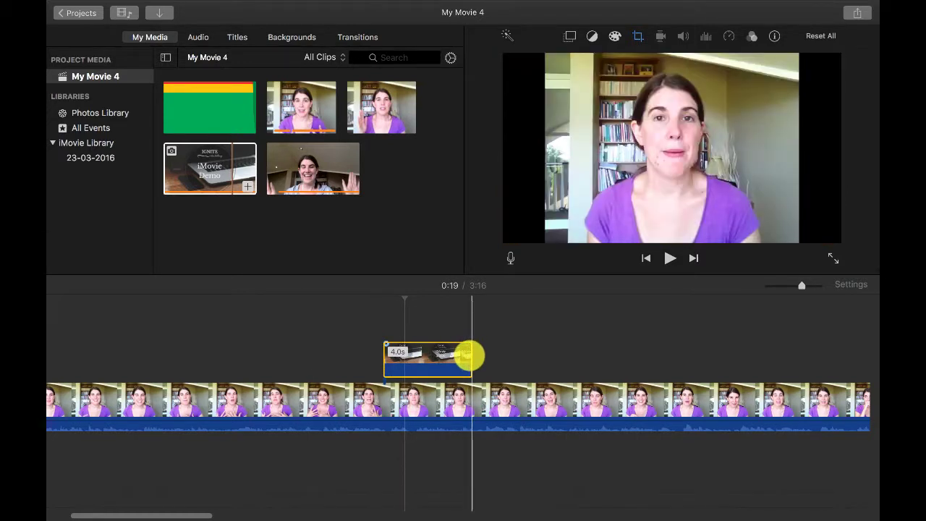
left_click(676, 362)
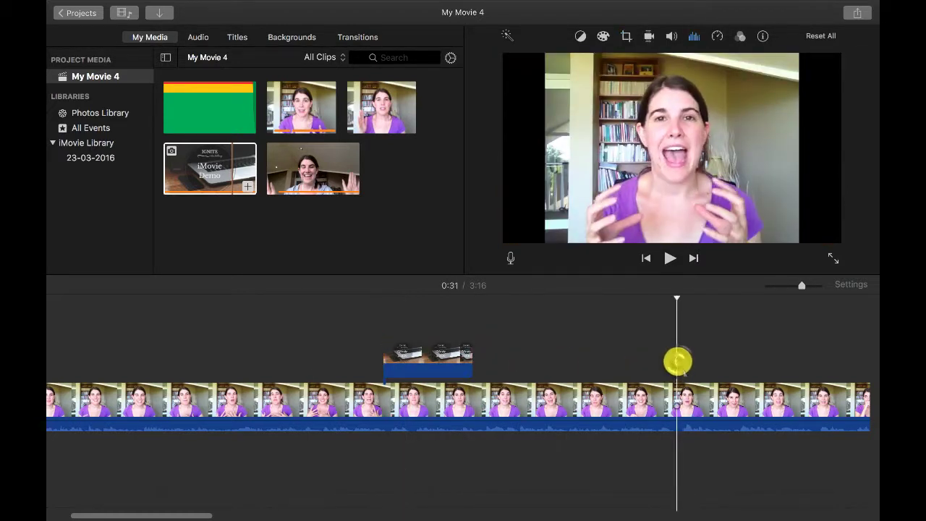
left_click(462, 355)
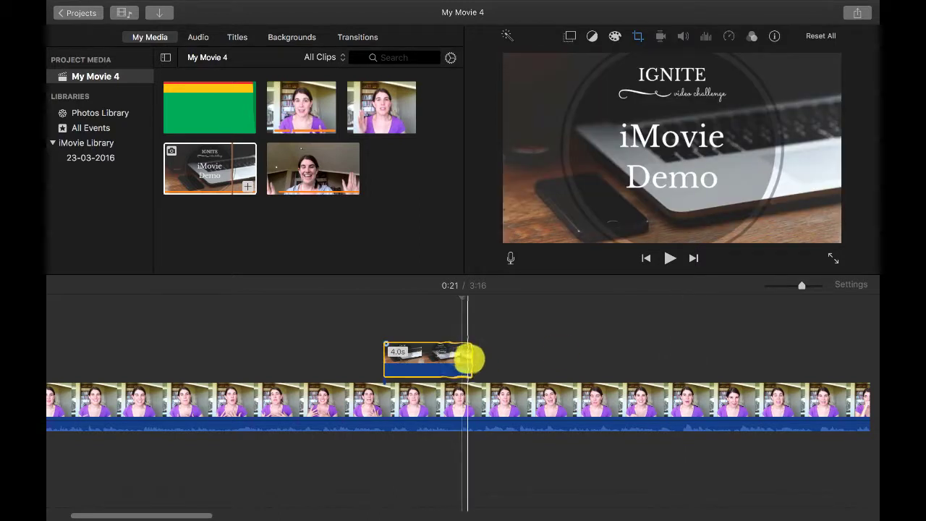
left_click_drag(471, 359, 687, 360)
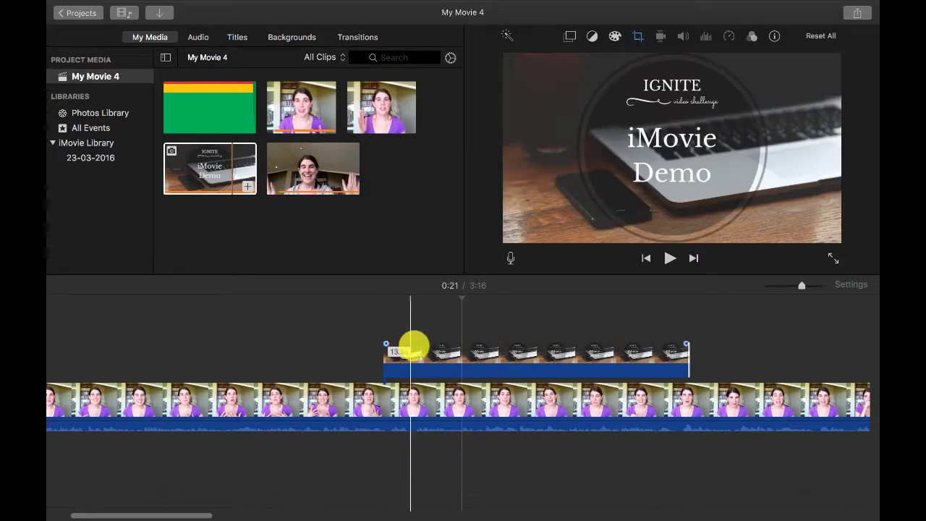
- Try the Fit crop style on the overlaid image and switch it back to Ken Burns
left_click(555, 352)
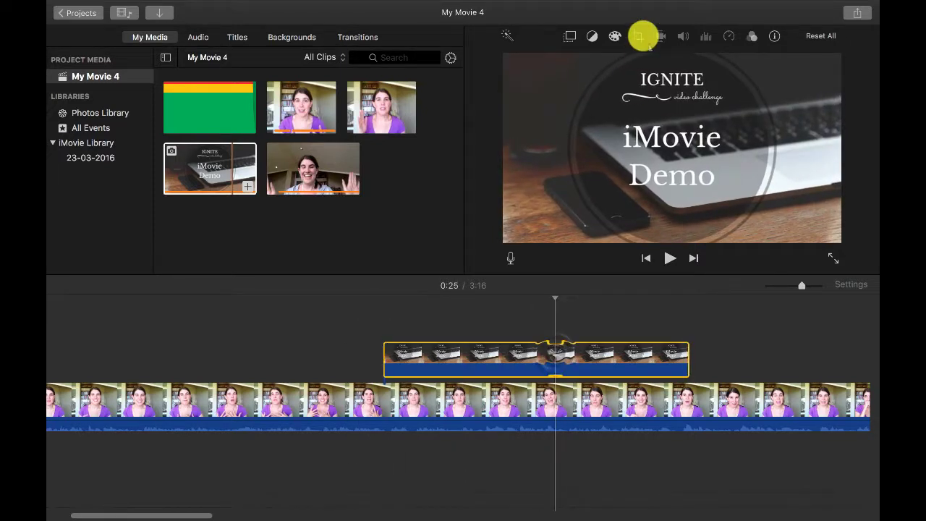
left_click(641, 36)
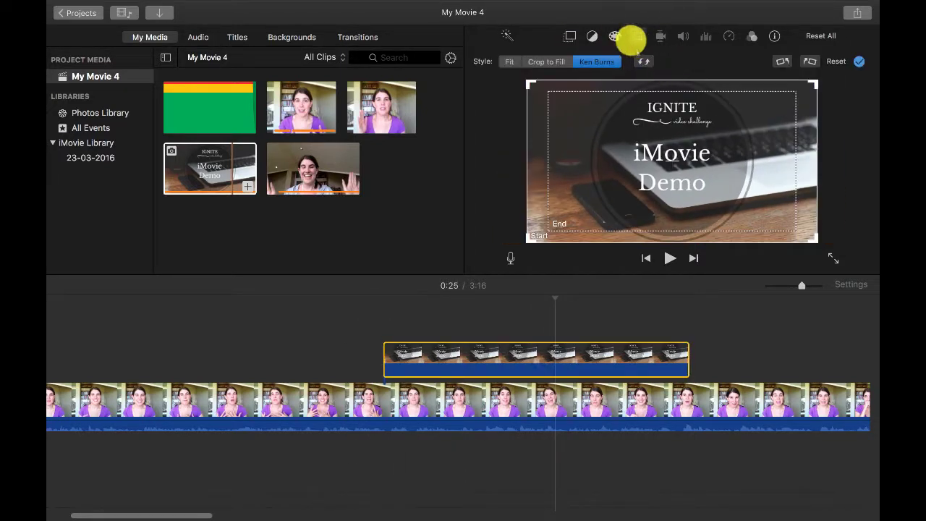
left_click(512, 62)
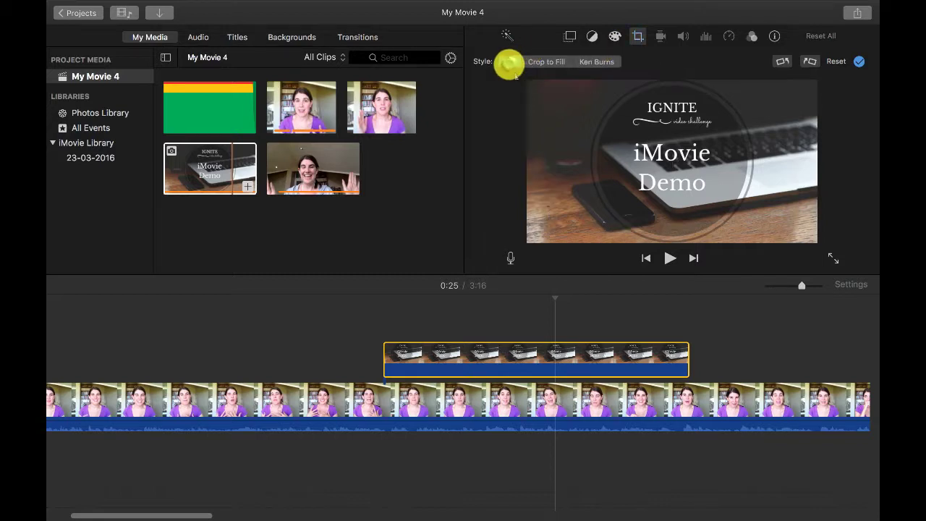
left_click(594, 62)
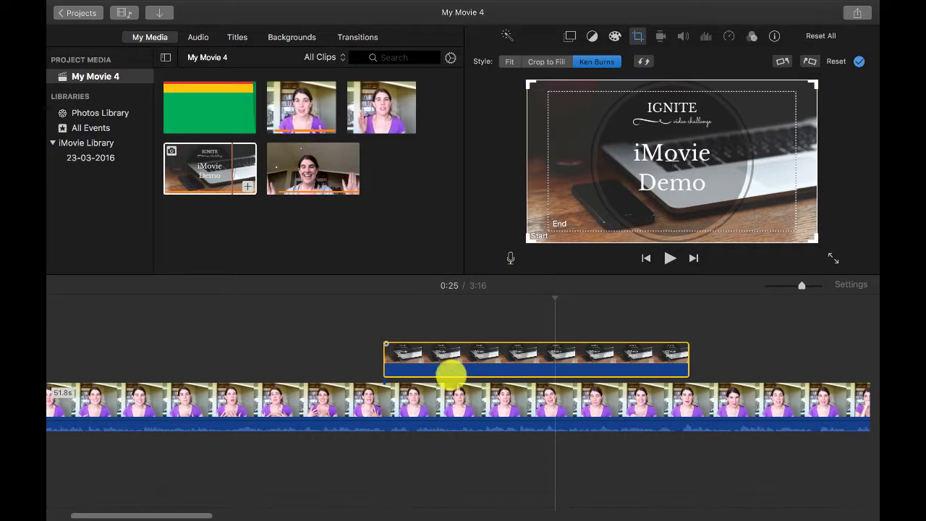
- Move the overlaid image slightly later above the first video clip and set the playhead just before it at 0:18
left_click_drag(500, 355, 437, 355)
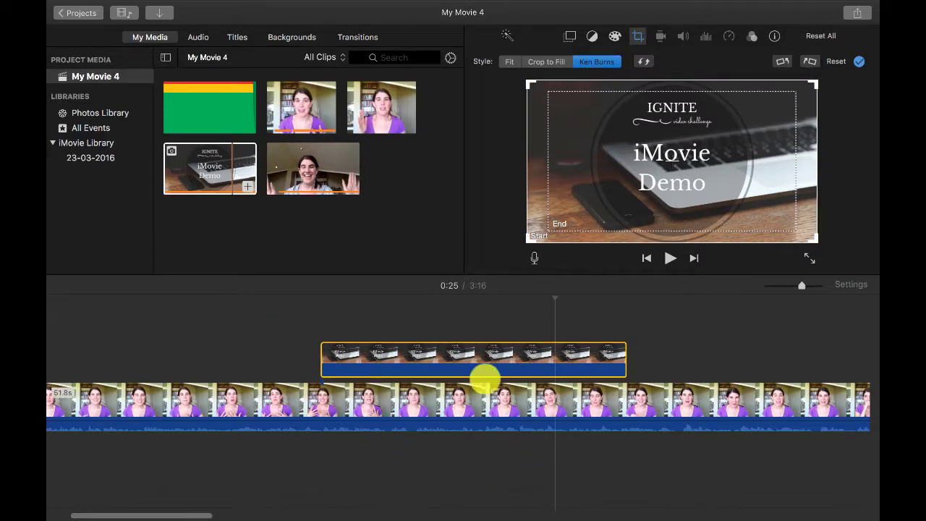
left_click_drag(484, 376, 562, 360)
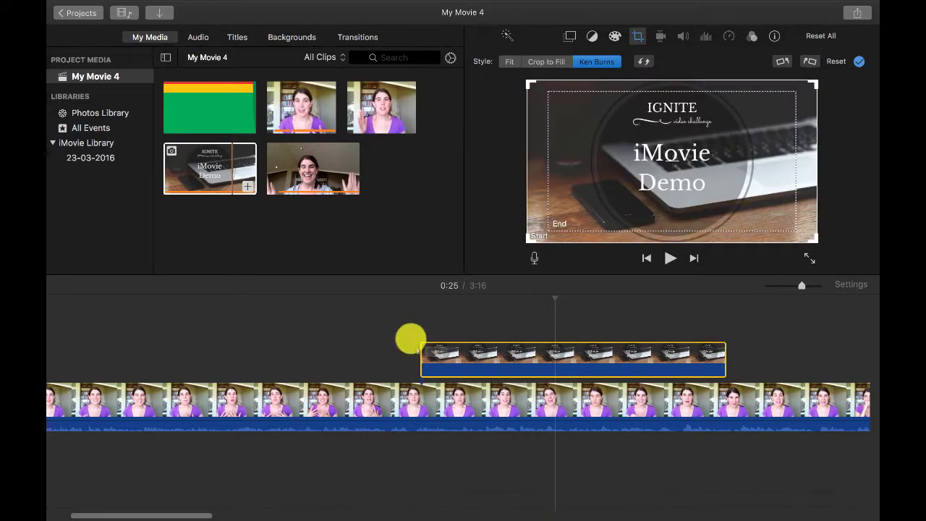
left_click(397, 303)
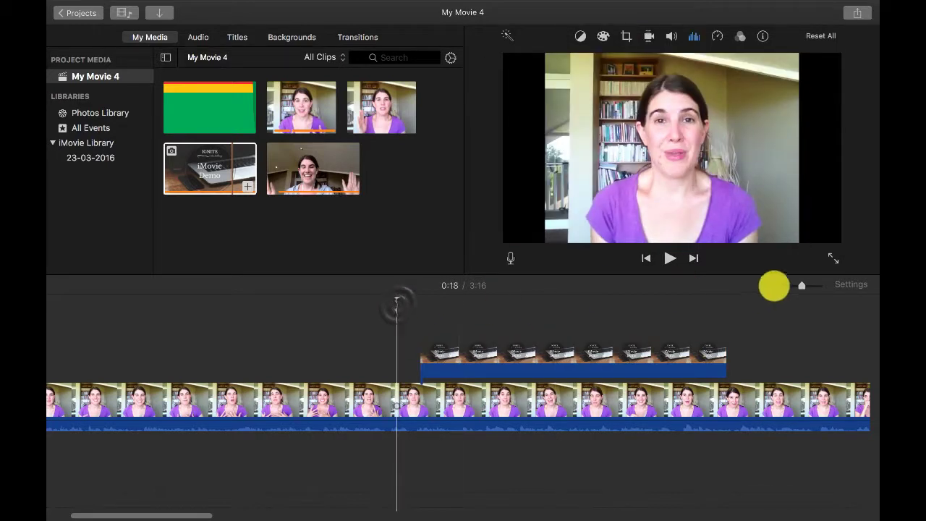
- Tighten the overlaid image's Ken Burns end frame, centre it on the iMovie Demo text, and preview the overlay from about 0:19
left_click(669, 258)
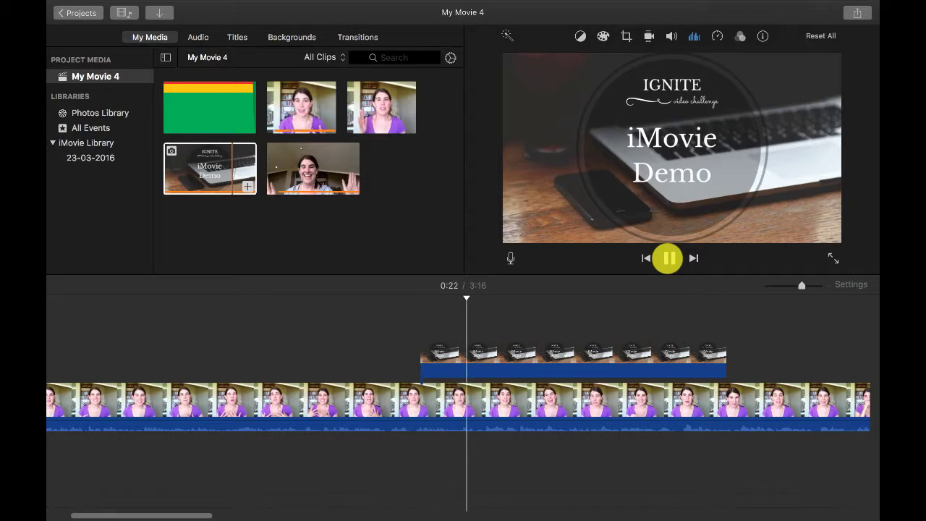
left_click(593, 339)
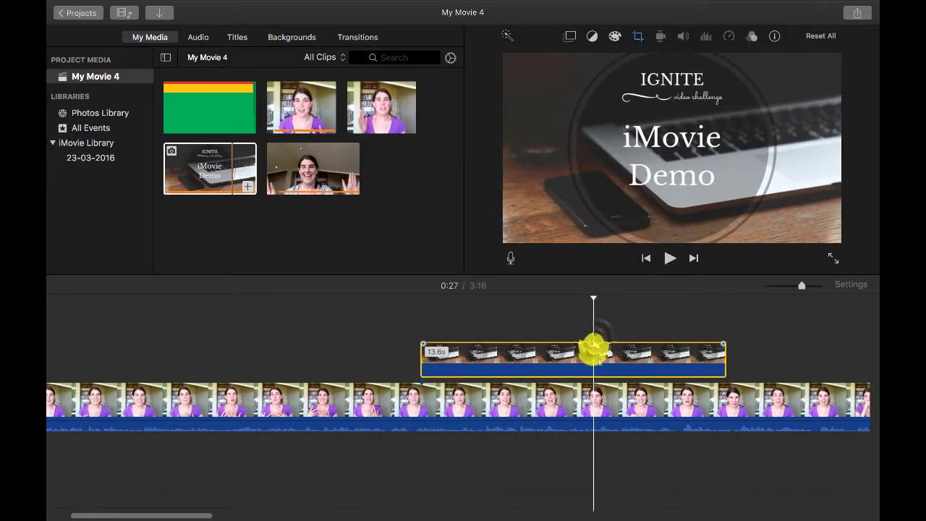
left_click(637, 35)
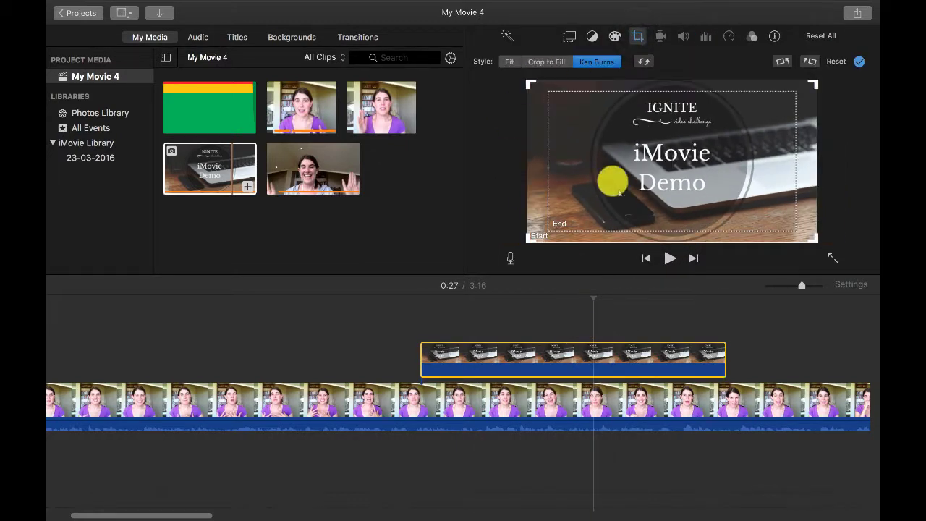
left_click(558, 217)
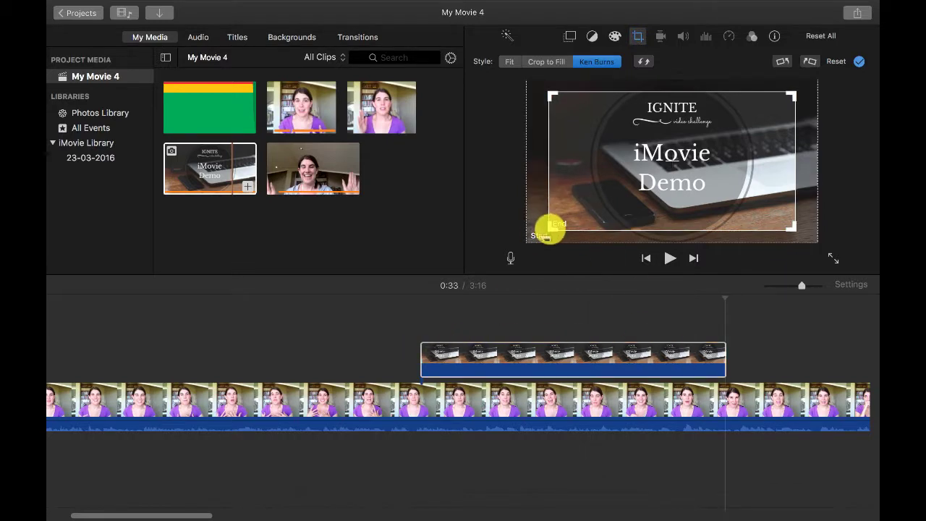
left_click_drag(551, 230, 607, 205)
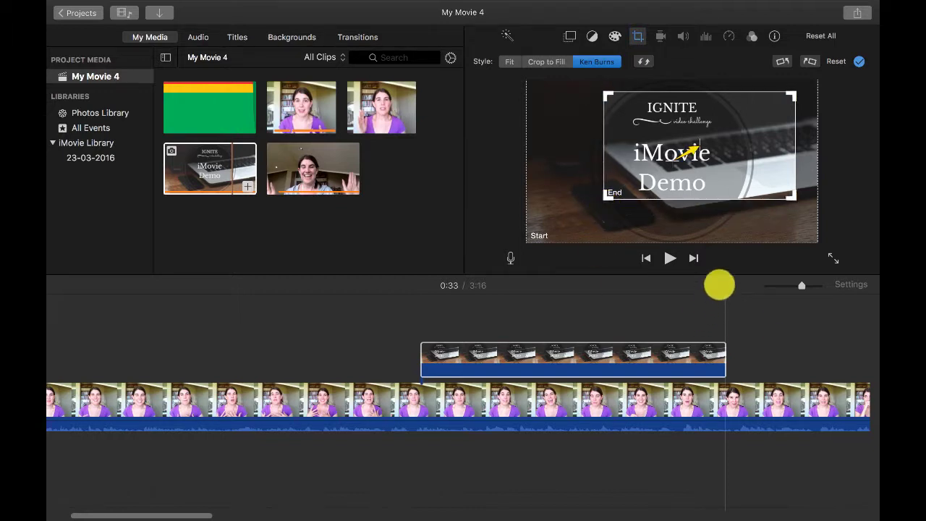
left_click_drag(740, 125, 713, 138)
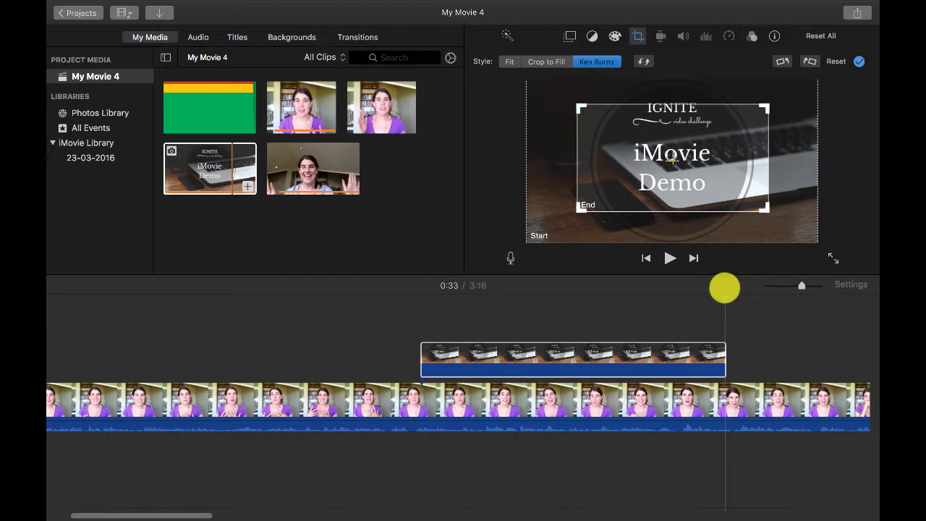
left_click(414, 295)
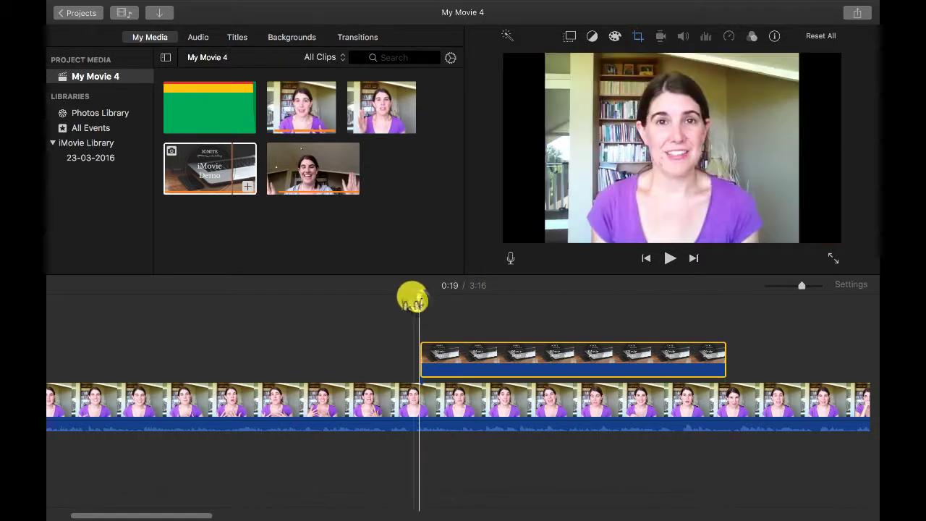
left_click(669, 257)
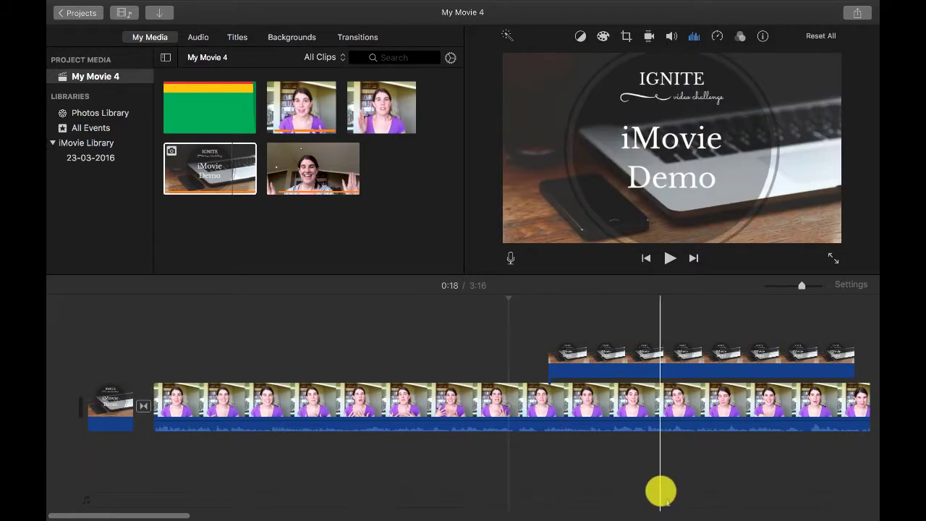
- Add the Hot_Heat audio from the project media beneath the later part of the second video clip
scroll(659, 489, "right", 5)
scroll(660, 492, "right", 10)
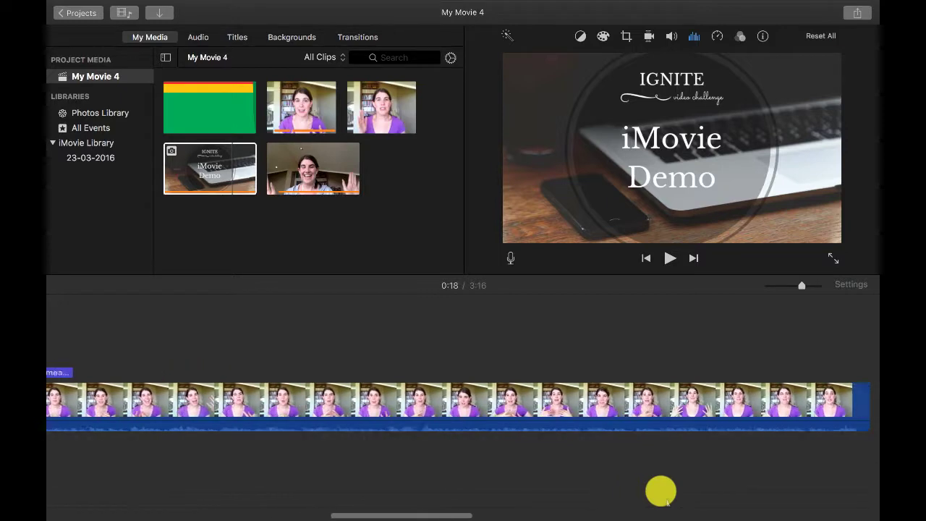
scroll(715, 484, "right", 10)
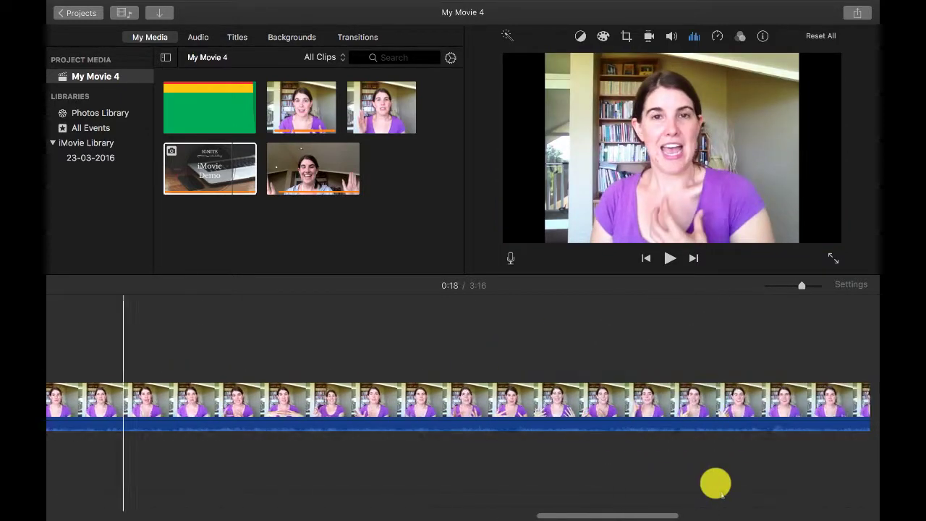
scroll(714, 484, "right", 10)
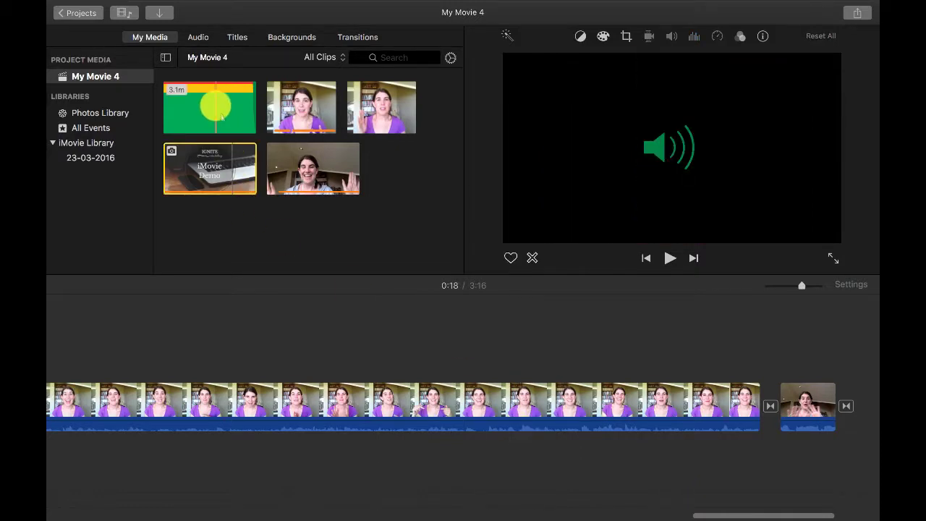
left_click_drag(216, 106, 213, 304)
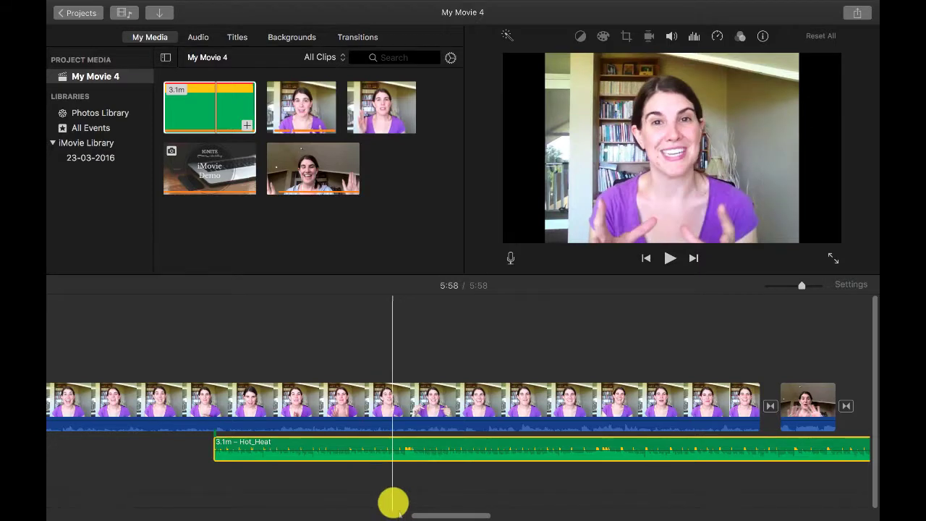
- Move the Hot_Heat music about 11 seconds earlier beneath the second video clip
scroll(393, 502, "left", 10)
scroll(393, 502, "right", 10)
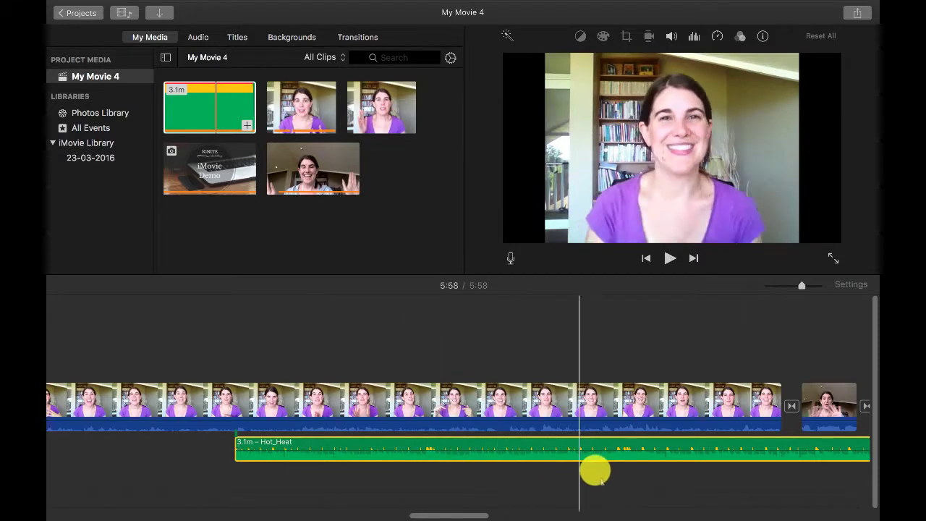
scroll(597, 471, "right", 4)
scroll(598, 471, "left", 10)
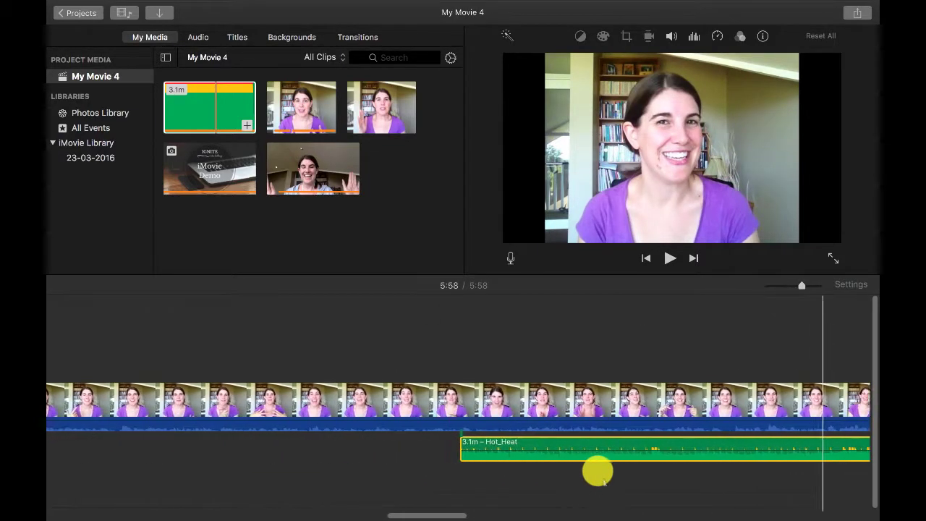
left_click_drag(604, 451, 371, 443)
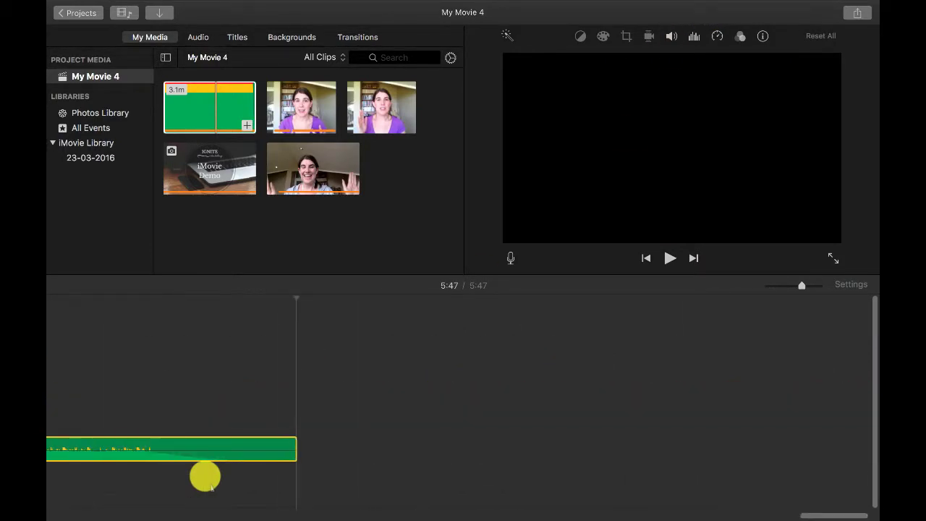
- Lower the volume of the Hot_Heat music to 13 %
scroll(206, 476, "left", 20)
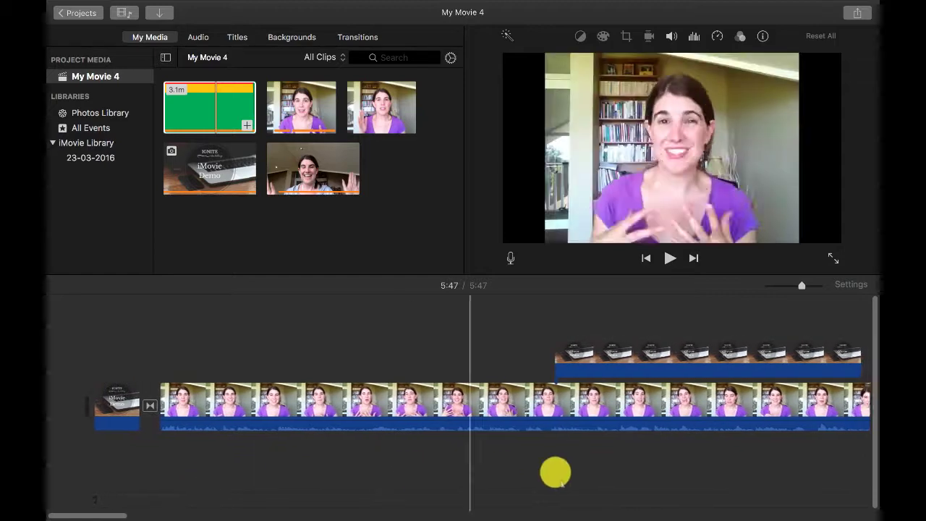
left_click_drag(68, 513, 392, 512)
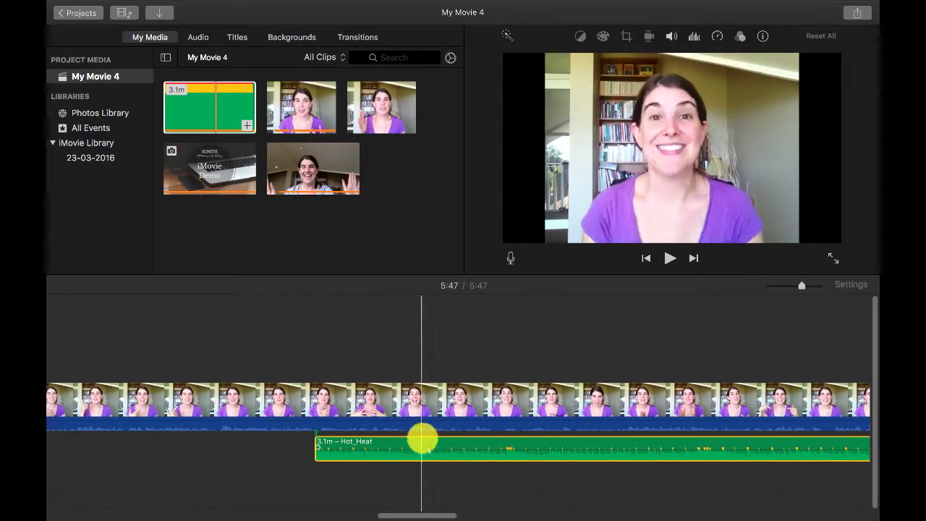
left_click(694, 36)
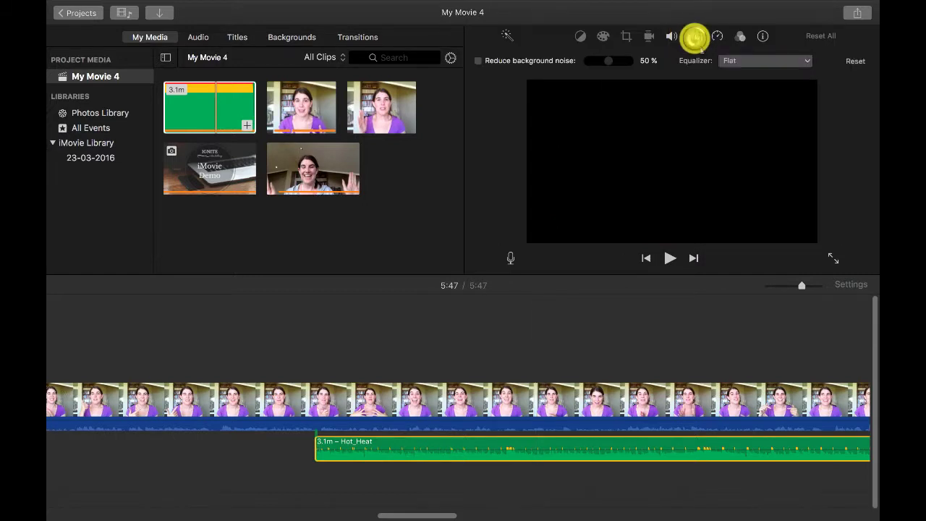
left_click(672, 36)
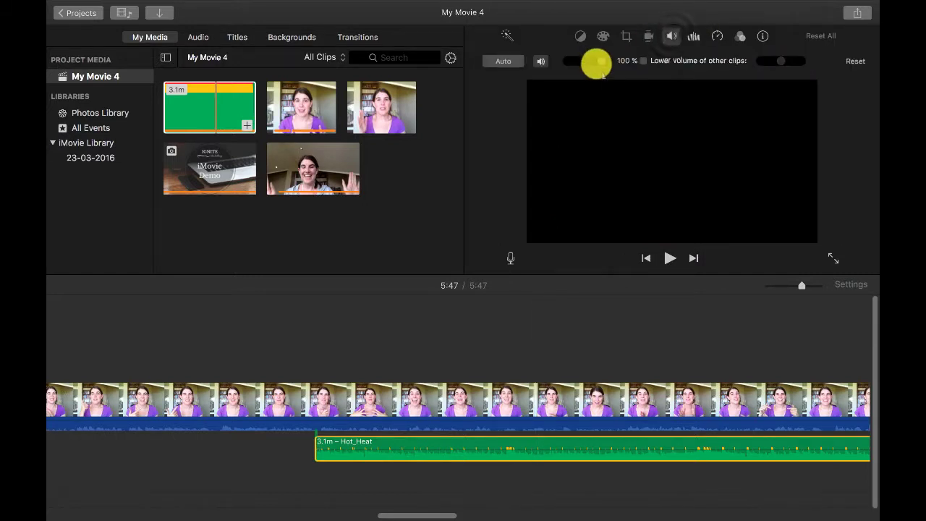
left_click_drag(601, 63, 571, 65)
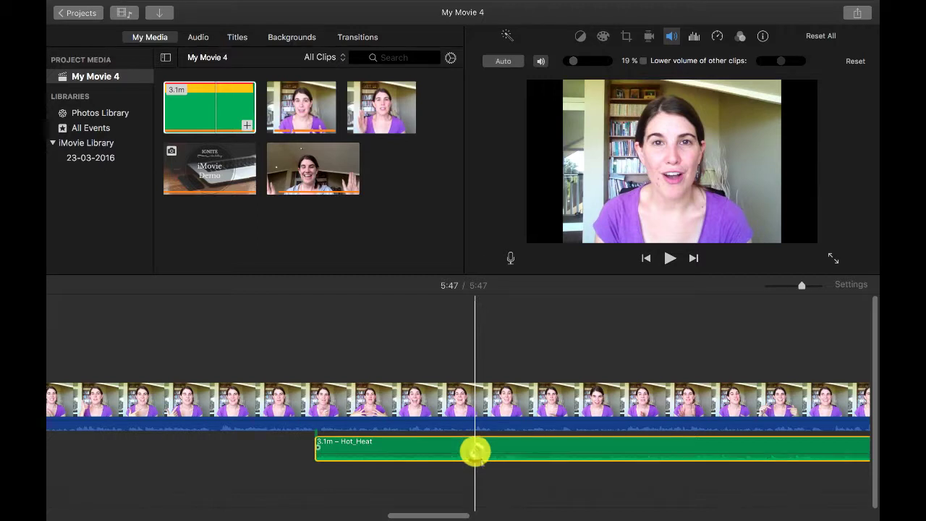
mouse_move(476, 453)
left_mouse_down()
mouse_move(476, 441)
mouse_move(475, 453)
left_mouse_up()
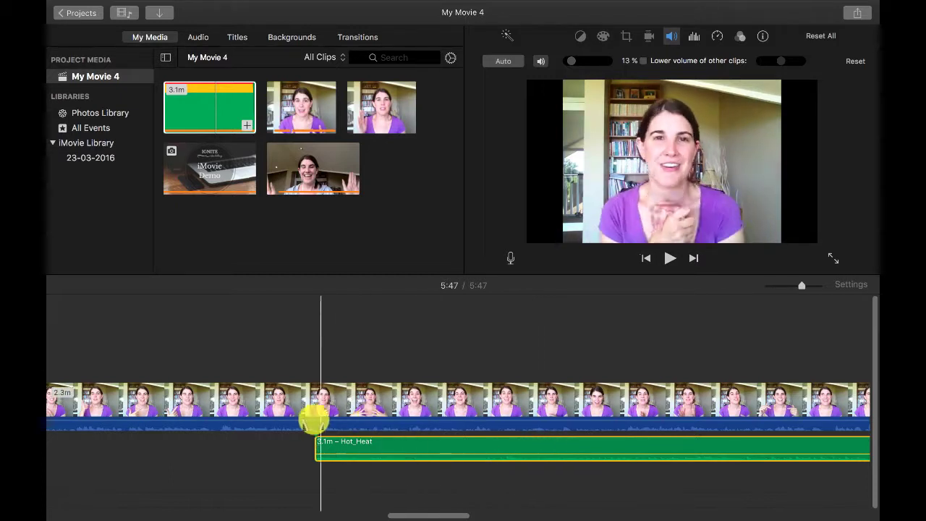
- Preview the start of the music from 2:37 and raise the volume of the video clip above it to 400 %
left_click(304, 414)
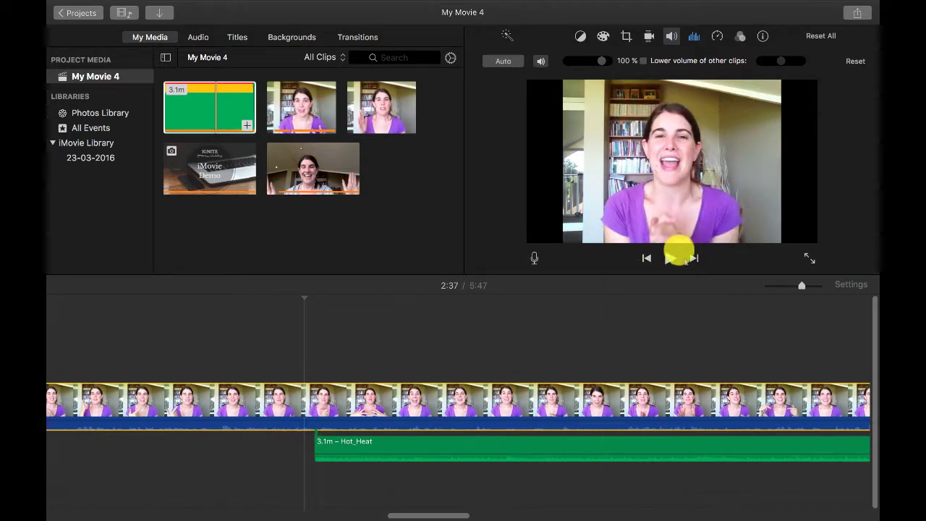
left_click(672, 258)
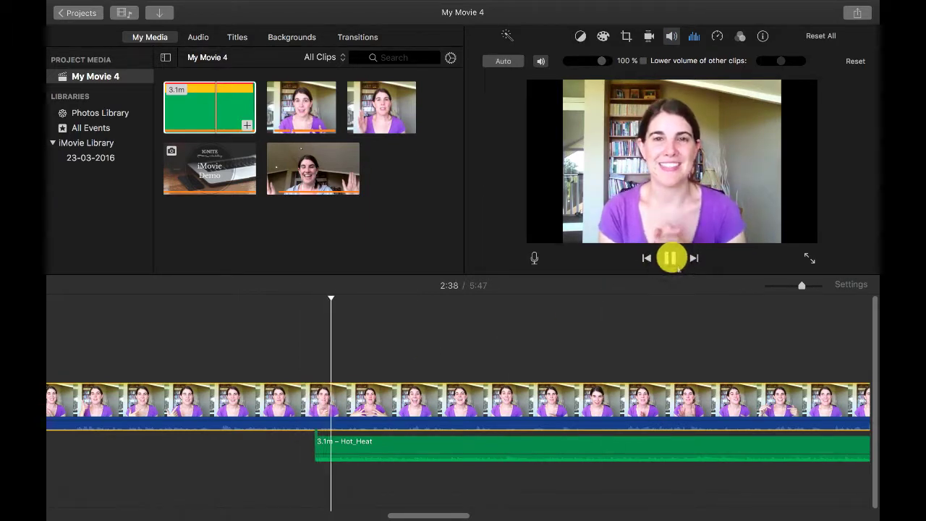
left_click(671, 258)
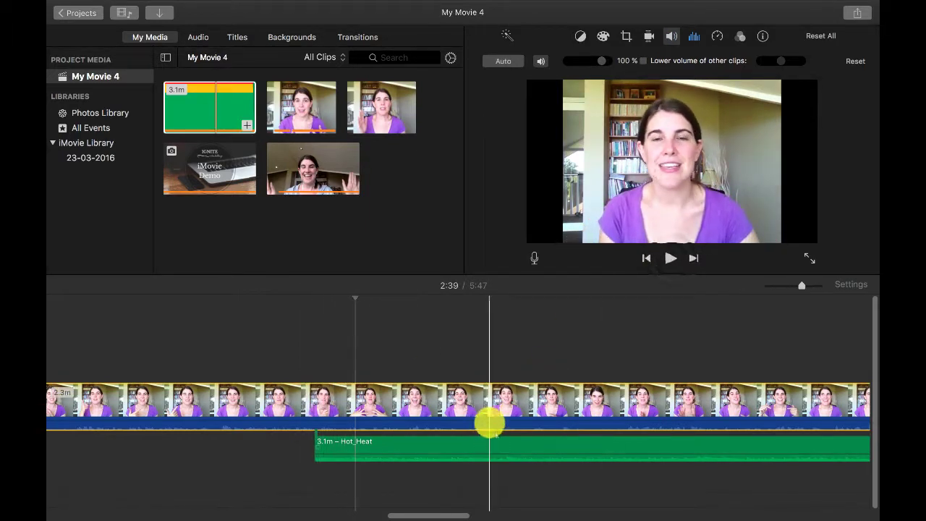
left_click_drag(490, 422, 492, 407)
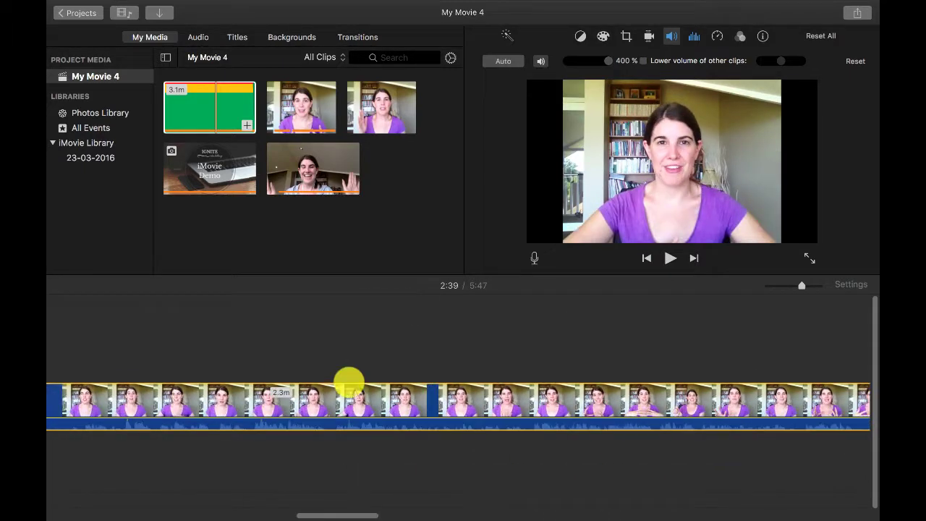
- Raise the volume of the 51.8-second first video clip to 316 %
scroll(349, 380, "left", 10)
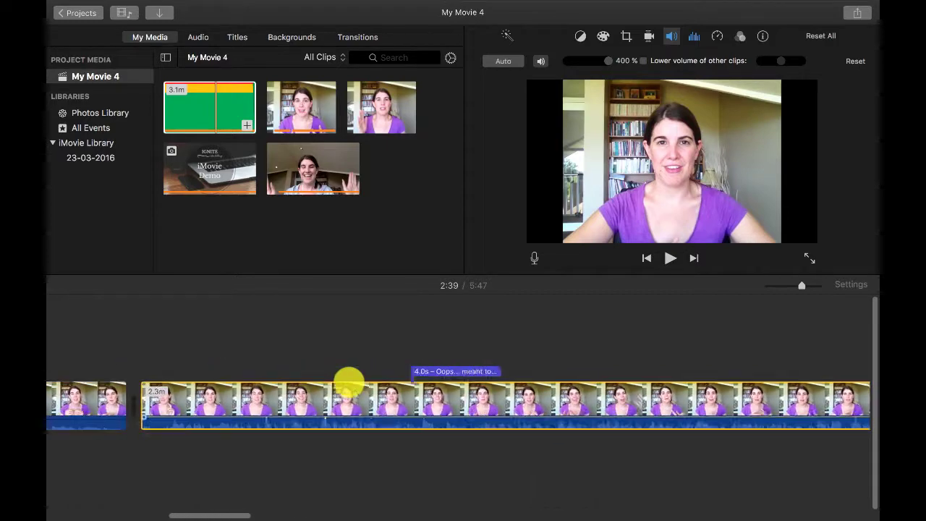
left_click(404, 414)
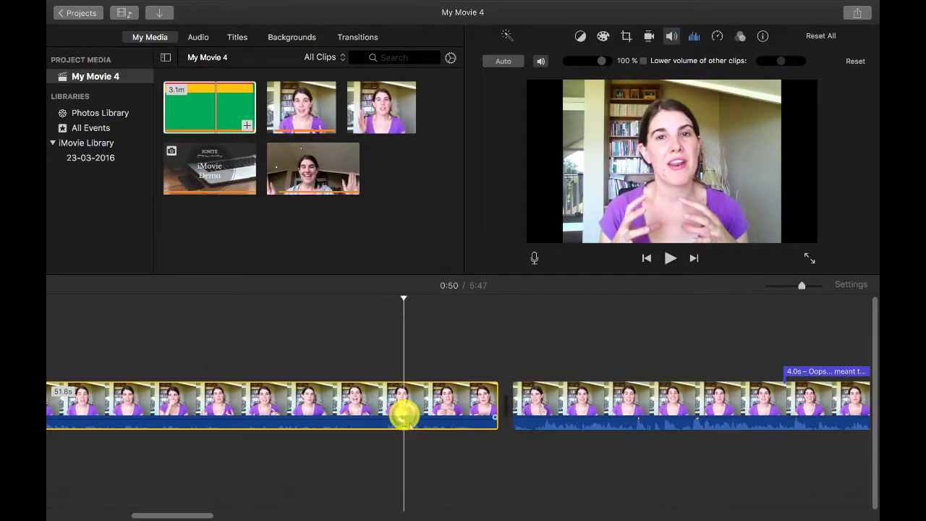
left_click_drag(406, 420, 407, 417)
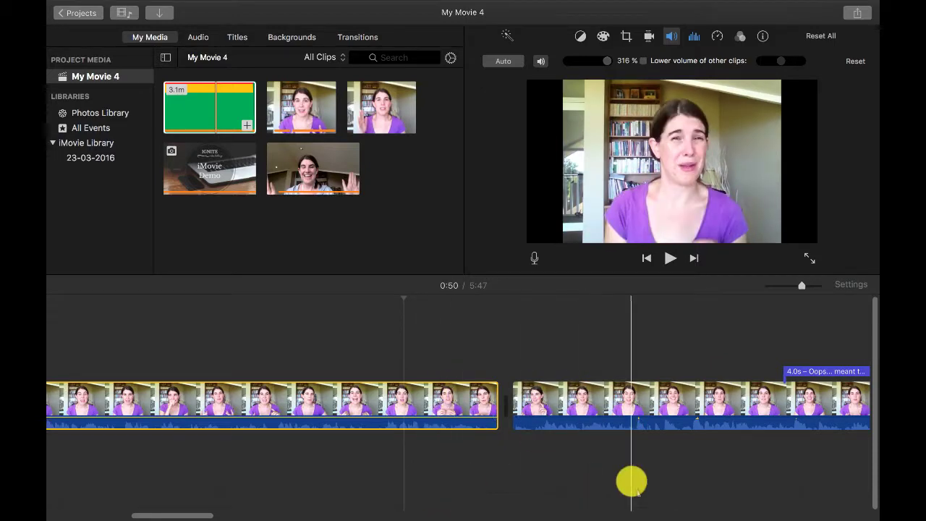
- Try a 30 % volume on the Hot_Heat music and reduce it to 9 %
scroll(812, 447, "right", 3)
scroll(812, 447, "right", 6)
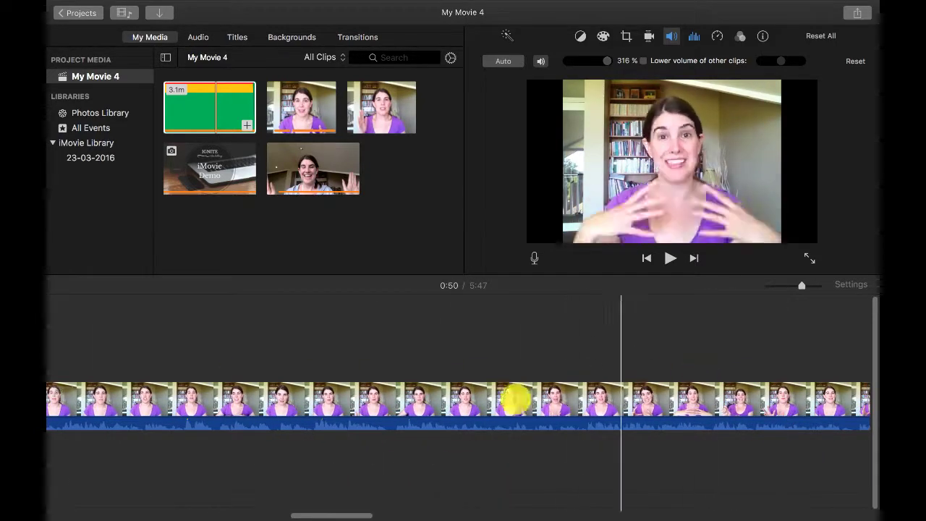
scroll(288, 377, "right", 10)
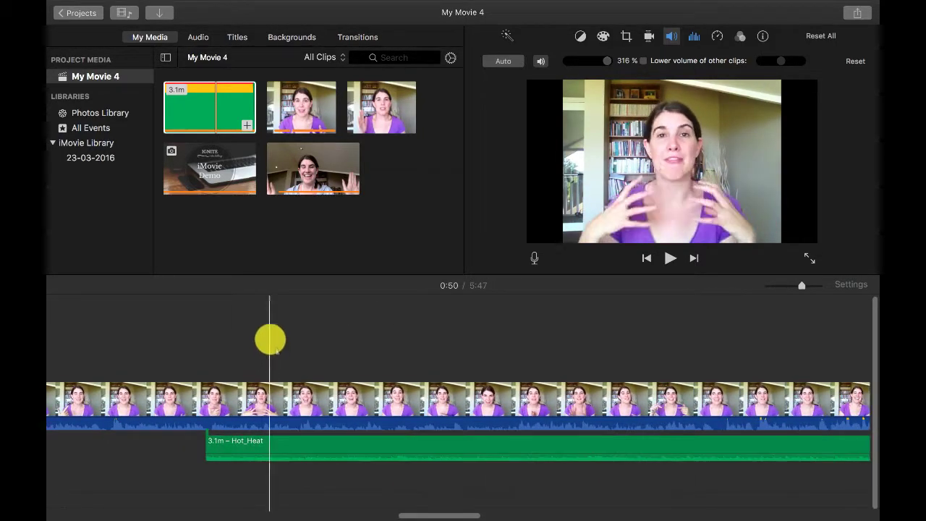
left_click_drag(396, 453, 398, 447)
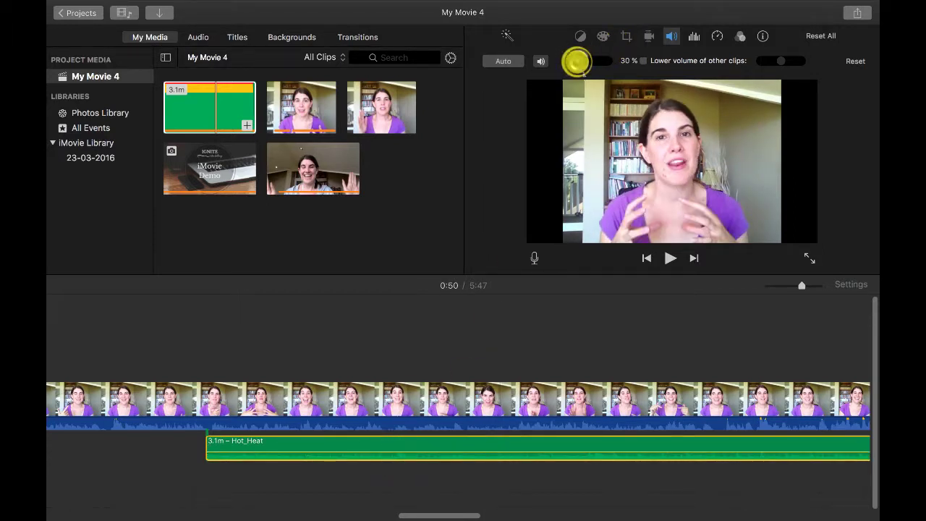
left_click_drag(576, 62, 572, 61)
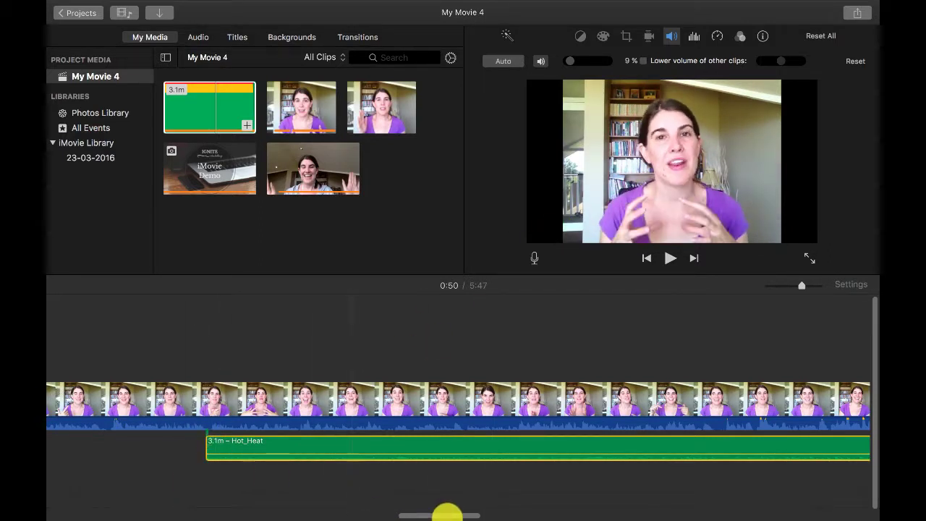
- Add a gradual audio fade-in at the start of the Hot_Heat music and place the playhead at 2:37, just before it
left_click_drag(802, 283, 848, 283)
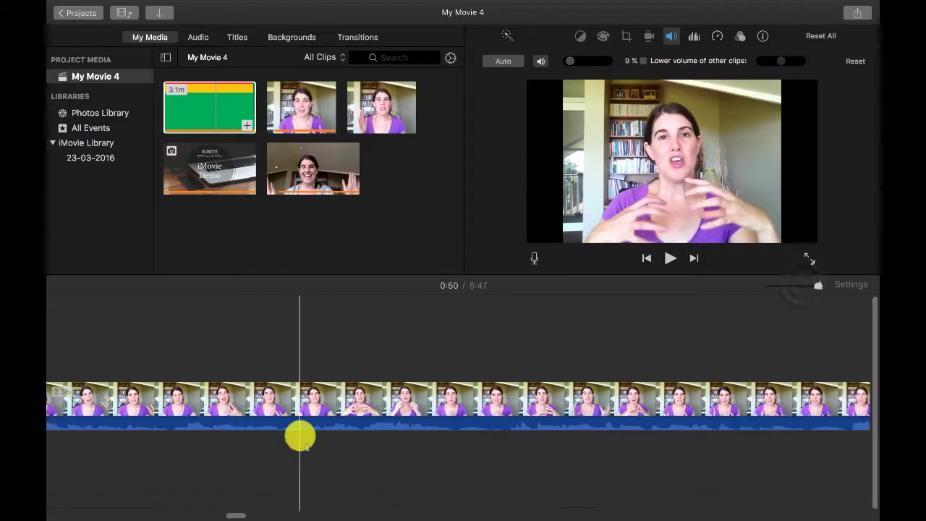
scroll(301, 438, "right", 10)
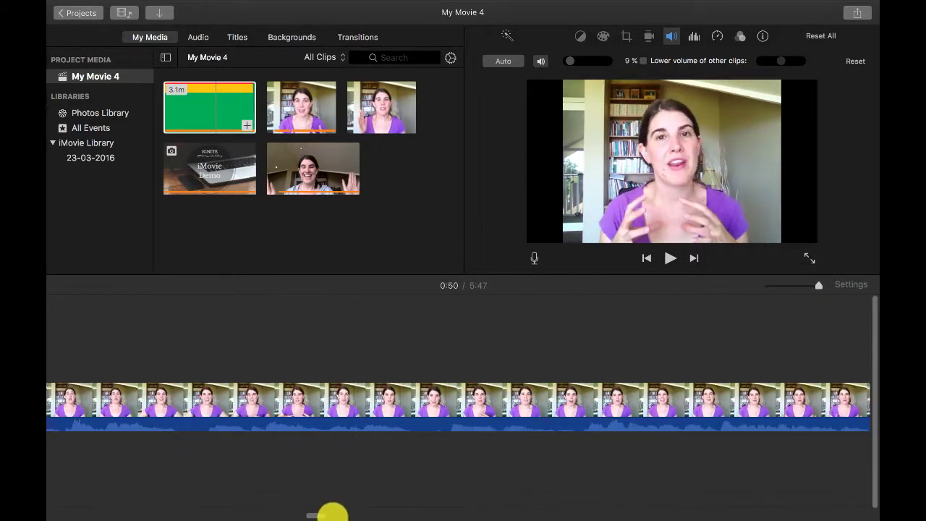
scroll(372, 513, "left", 10)
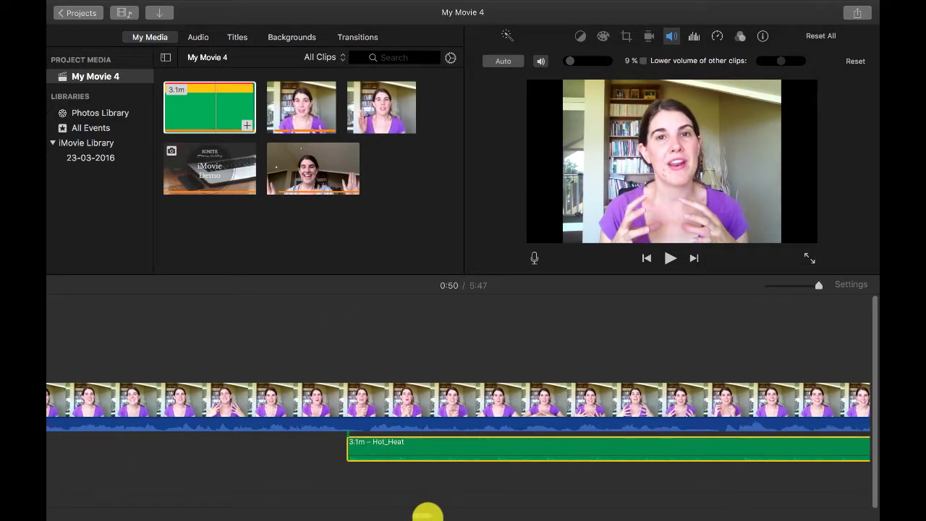
mouse_move(350, 454)
left_mouse_down()
mouse_move(347, 444)
mouse_move(360, 453)
mouse_move(350, 449)
left_mouse_up()
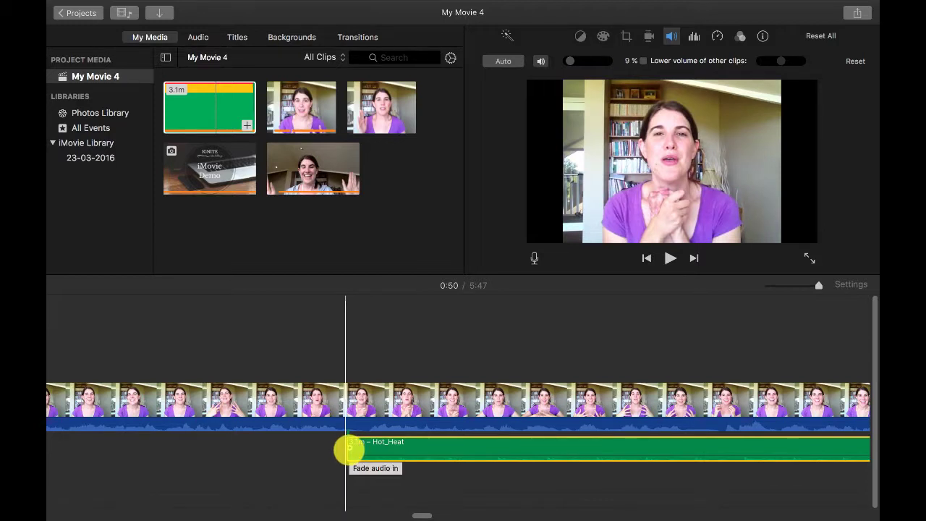
left_click_drag(349, 450, 499, 448)
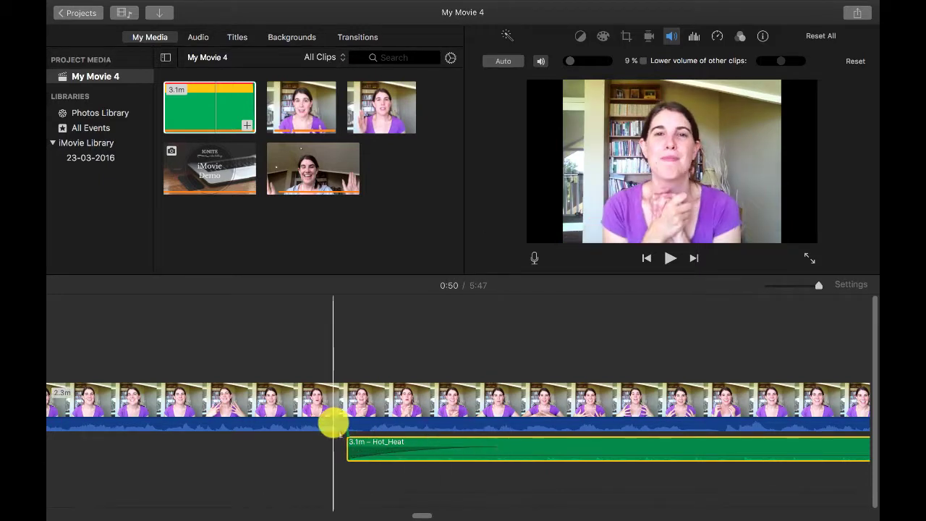
left_click(331, 424)
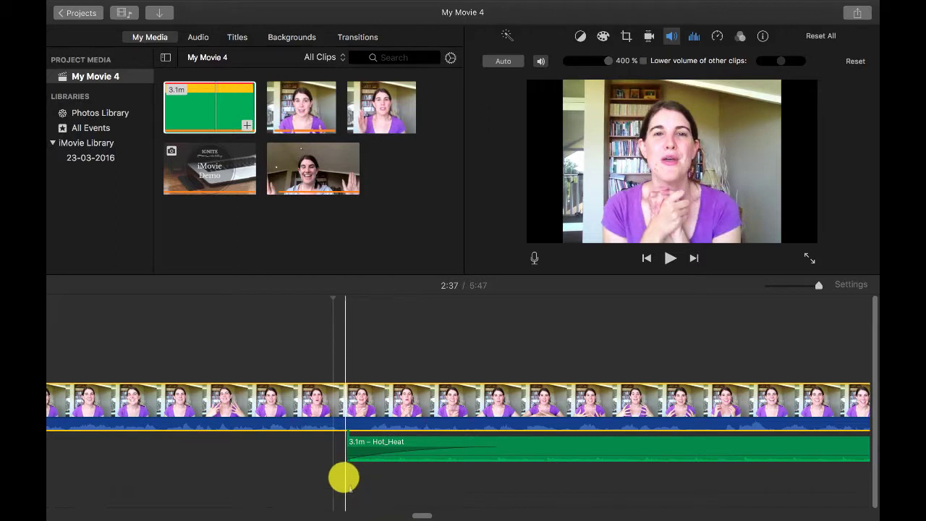
left_click(328, 477)
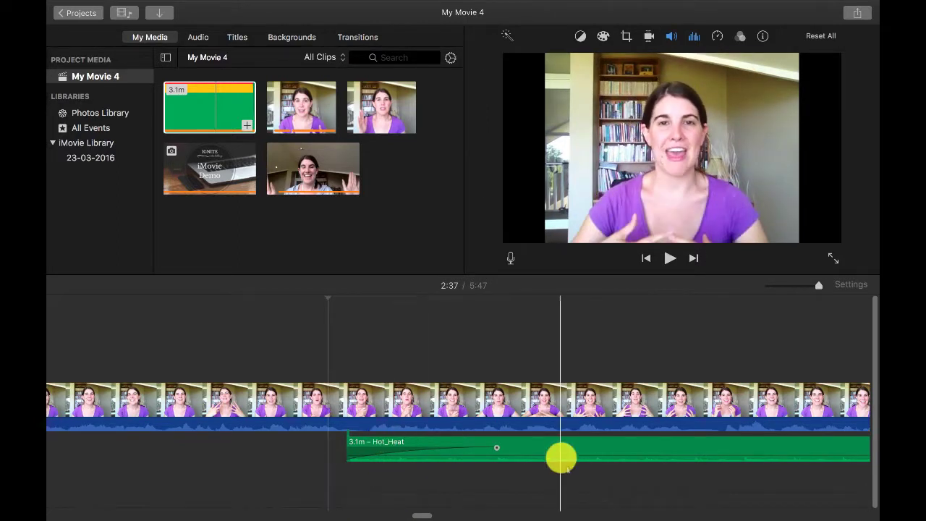
- Examine the end of the timeline to compare where the final video clip and the Hot_Heat music stop
scroll(715, 482, "right", 10)
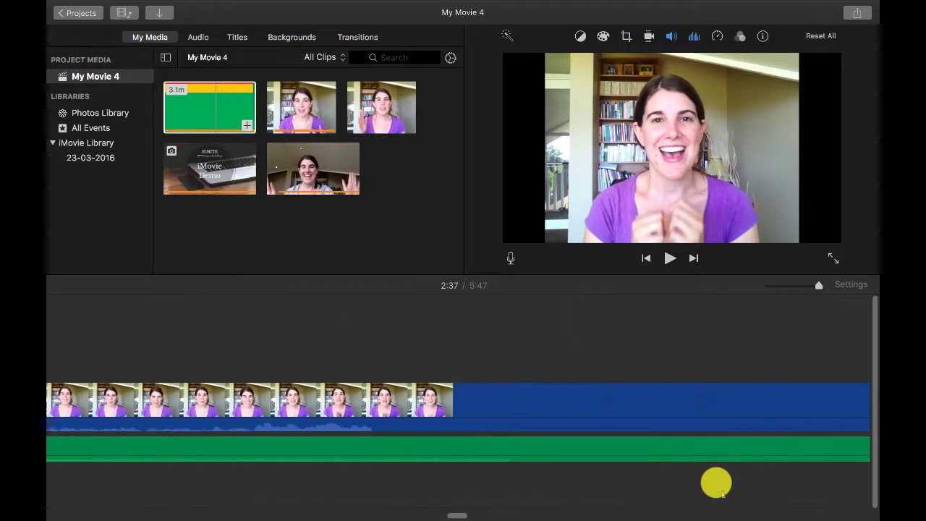
scroll(711, 483, "right", 6)
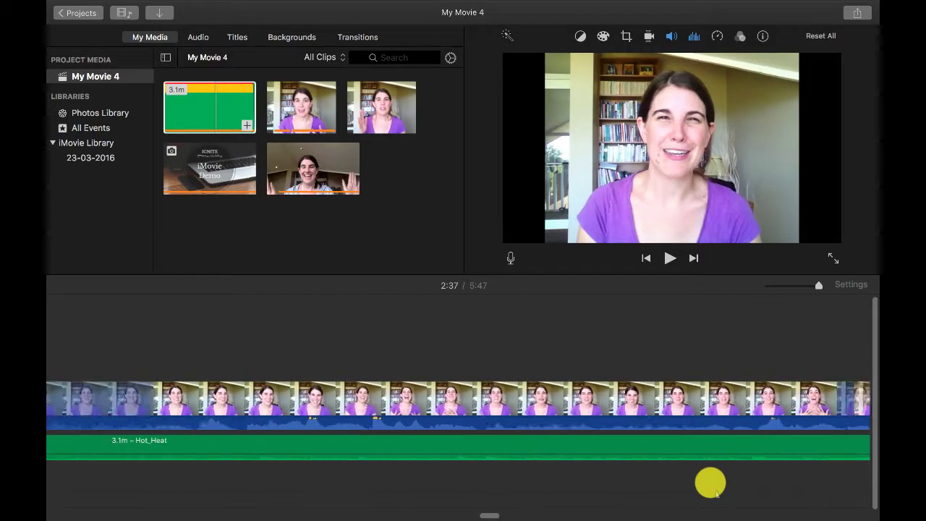
scroll(710, 483, "left", 1)
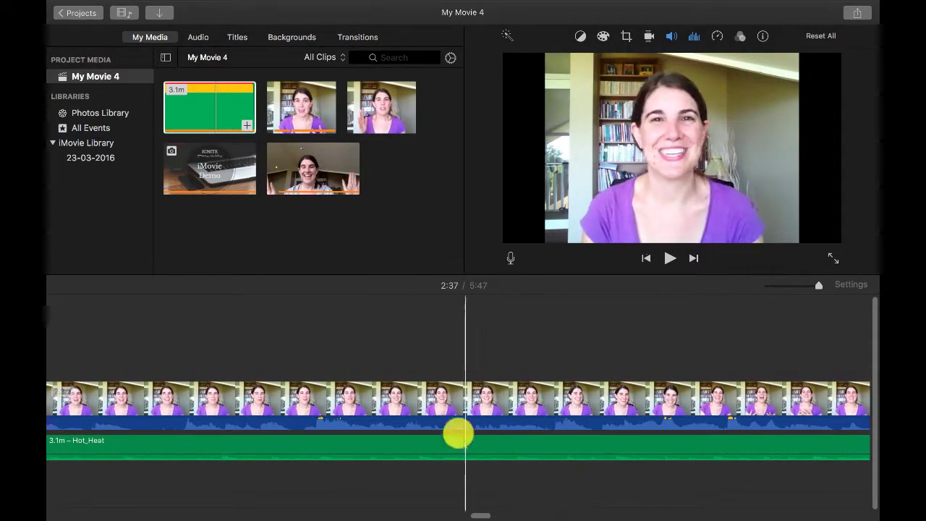
scroll(582, 488, "right", 10)
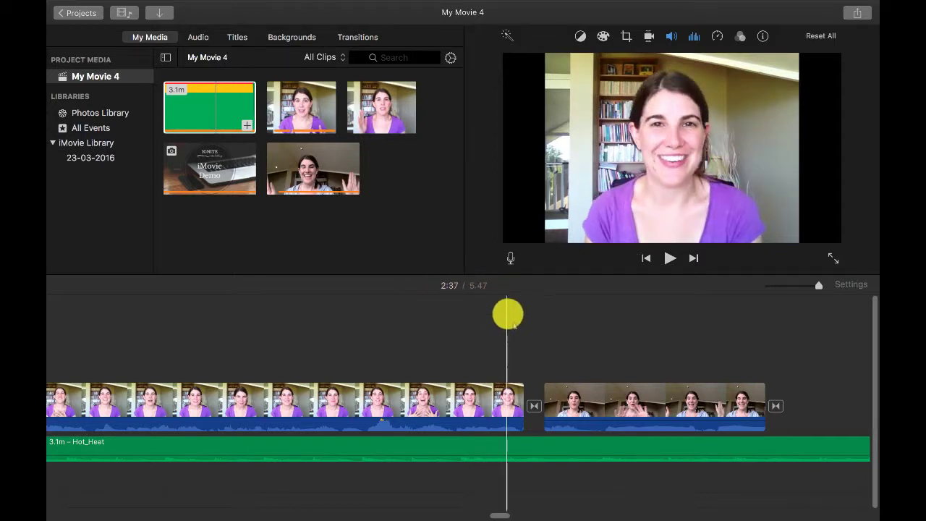
scroll(788, 381, "right", 5)
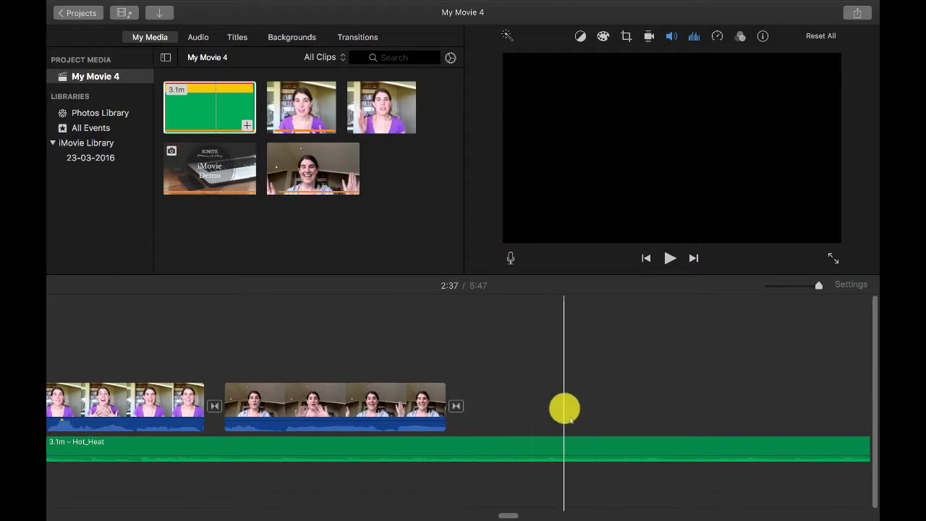
scroll(564, 407, "right", 3)
scroll(565, 409, "right", 3)
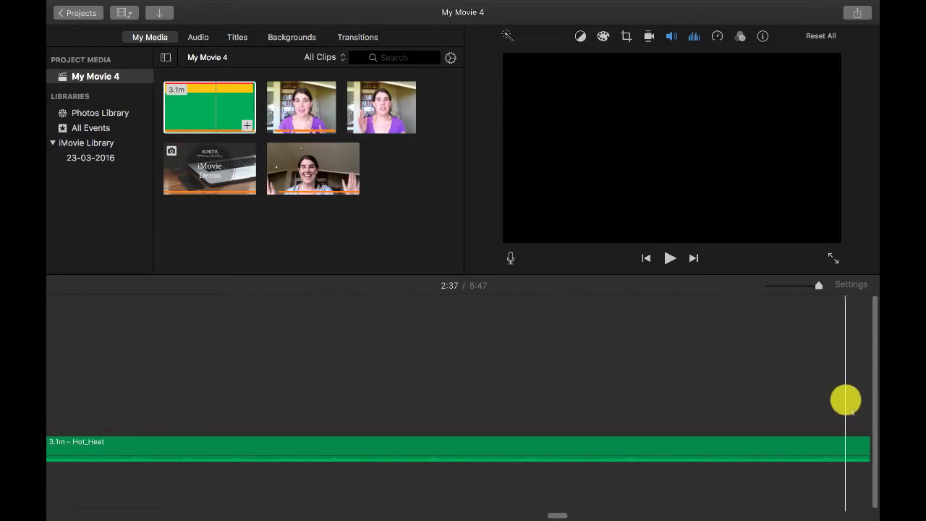
scroll(370, 422, "left", 3)
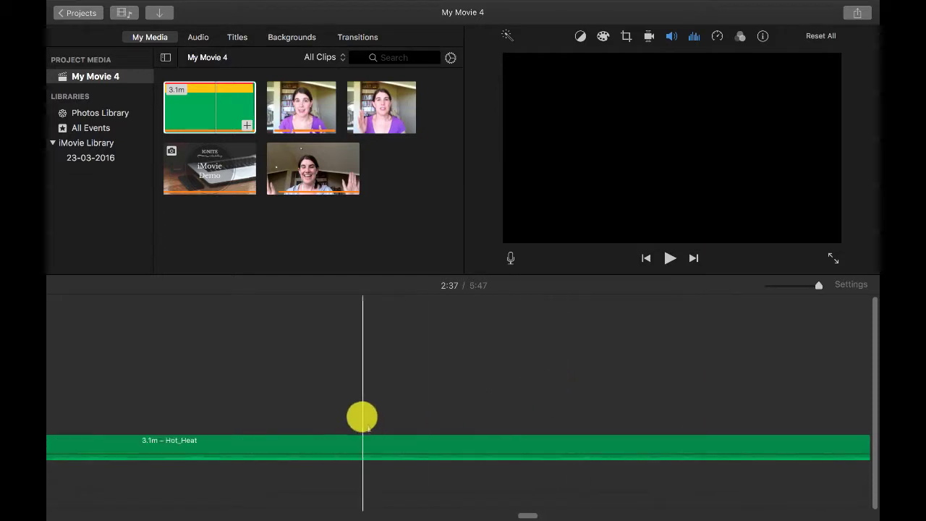
scroll(362, 415, "left", 5)
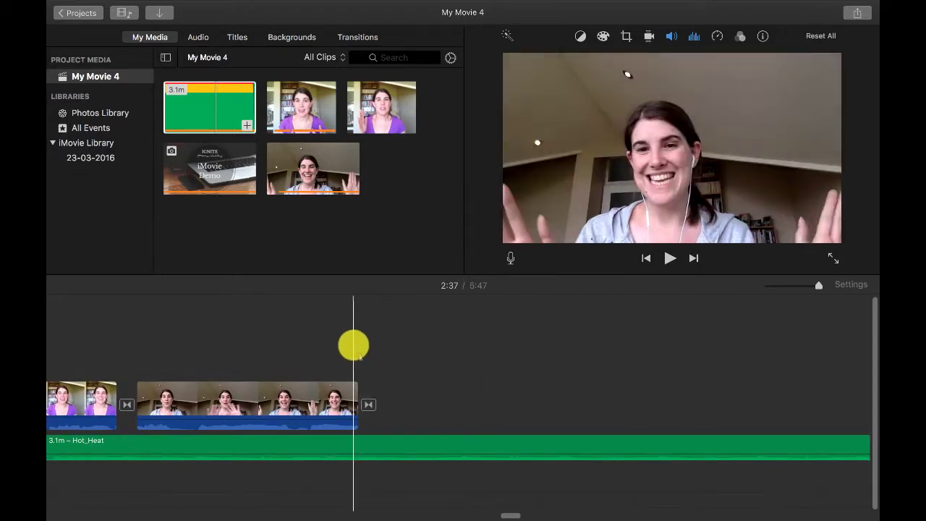
left_click(354, 345)
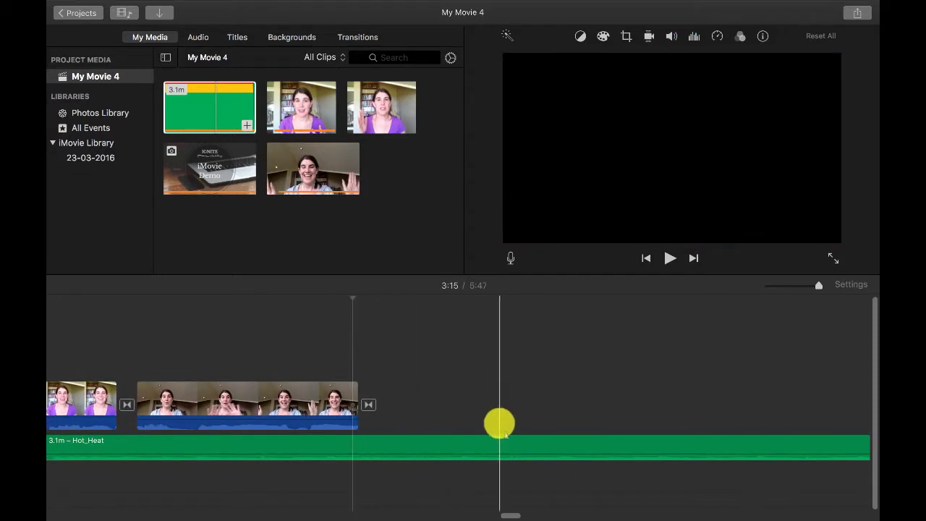
scroll(634, 424, "right", 5)
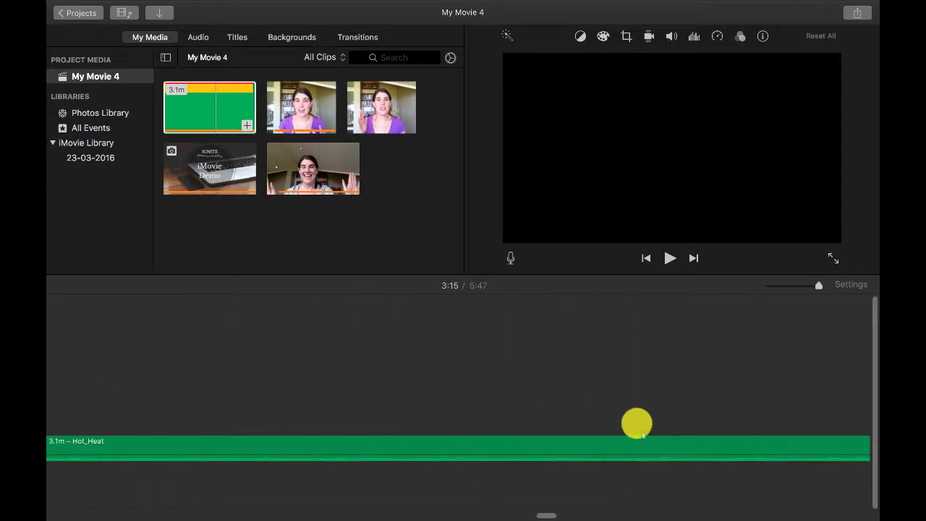
scroll(637, 424, "right", 3)
scroll(636, 424, "left", 10)
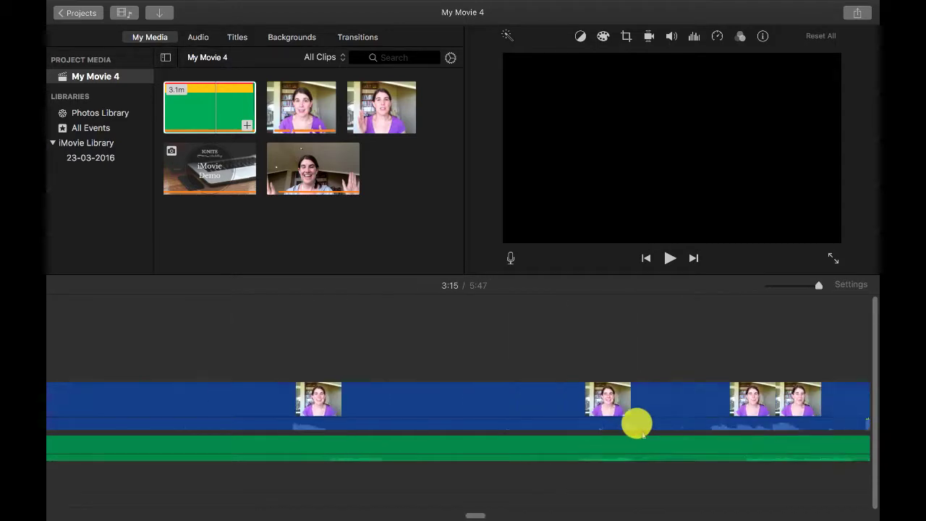
scroll(637, 424, "right", 6)
scroll(637, 424, "left", 3)
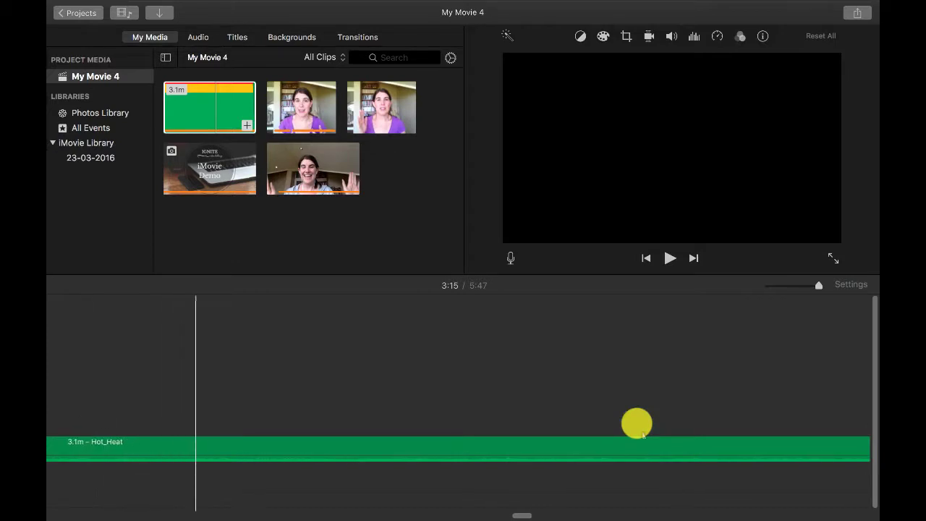
- Split the Hot_Heat music at 3:16, just past the transition that follows the final video clip
scroll(636, 424, "left", 2)
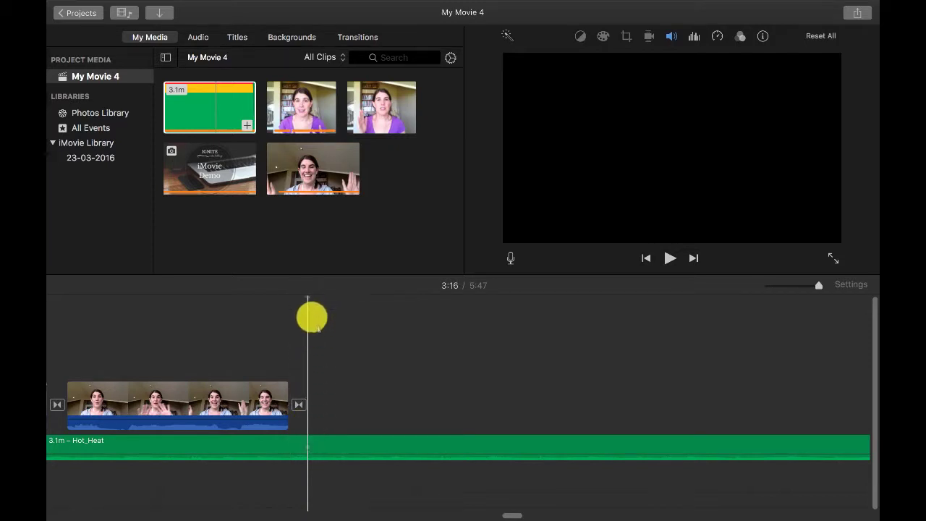
left_click(313, 441)
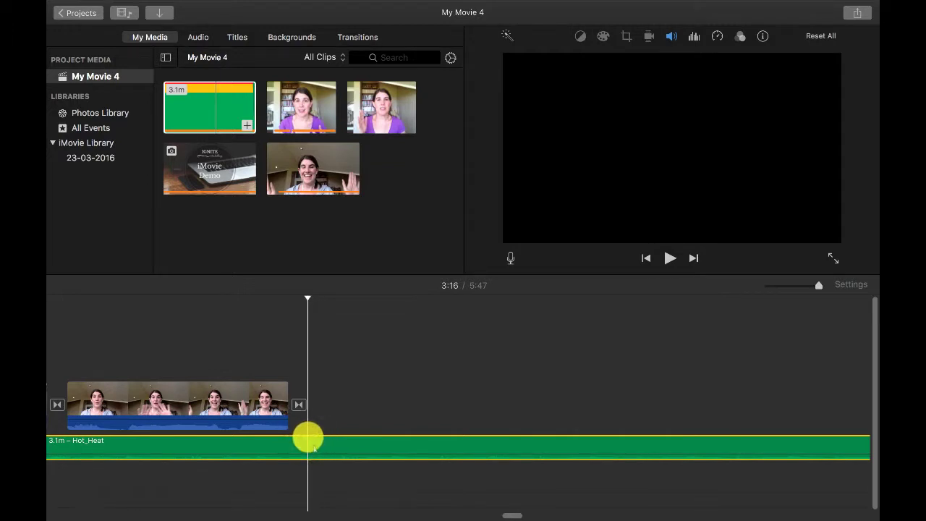
key("super+b")
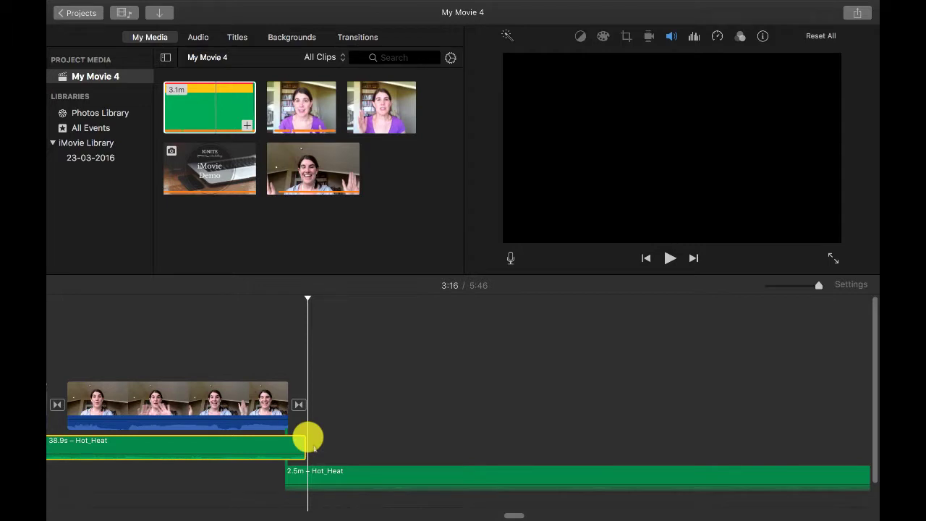
- Delete the 2.5-minute leftover part of the Hot_Heat music and fade out the end of the remaining part
left_click(346, 472)
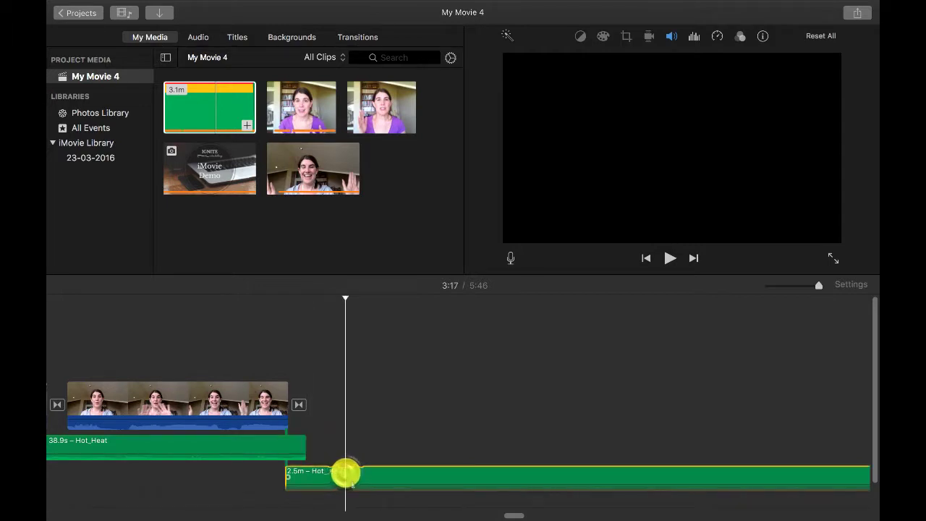
key("Delete")
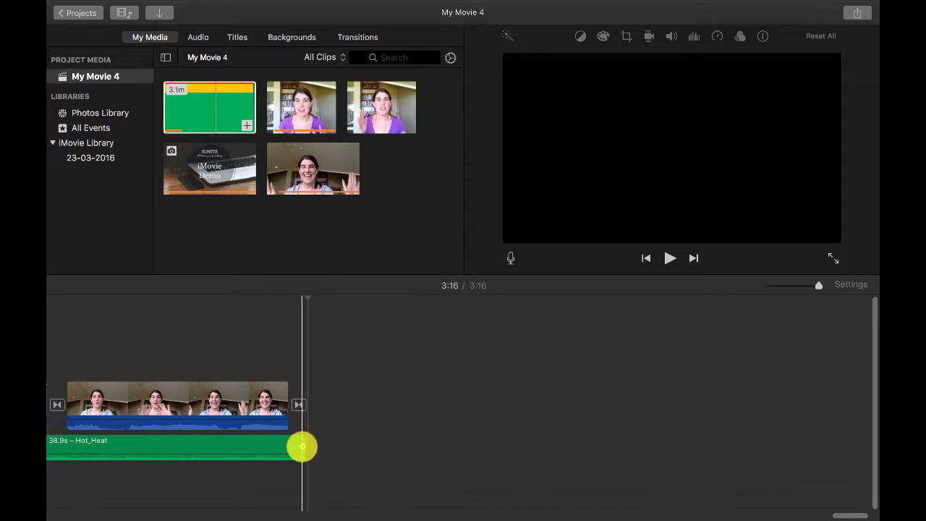
left_click_drag(303, 447, 217, 442)
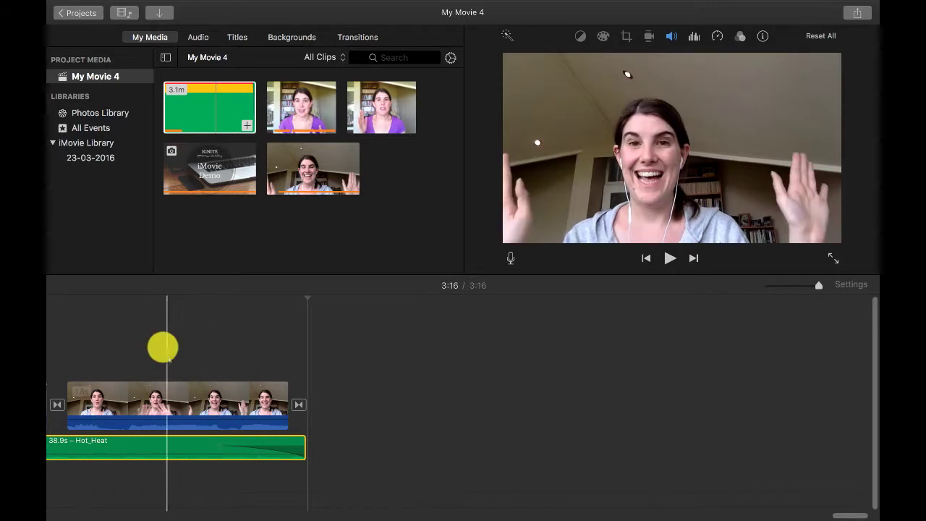
- Review the whole movie in a zoomed-out timeline, from the opening title image to the end of the music
scroll(515, 371, "left", 2)
scroll(514, 371, "left", 5)
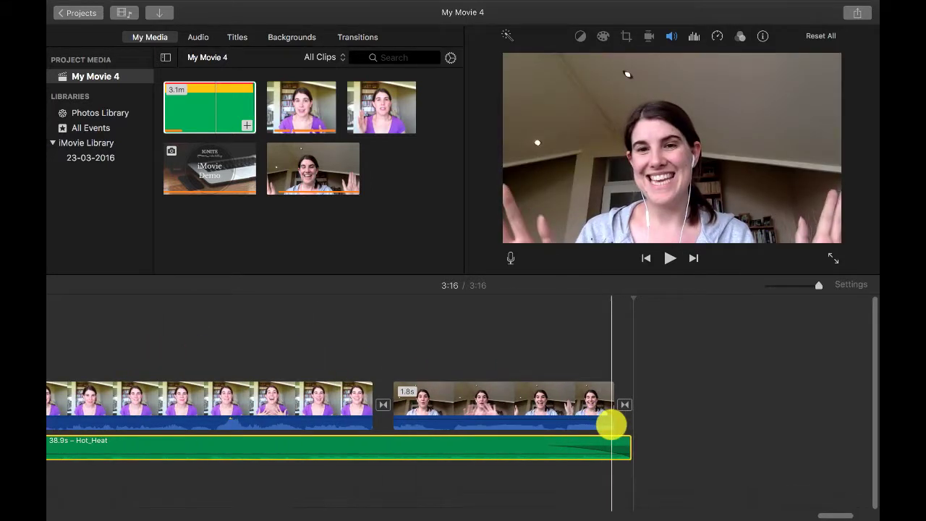
scroll(638, 424, "left", 8)
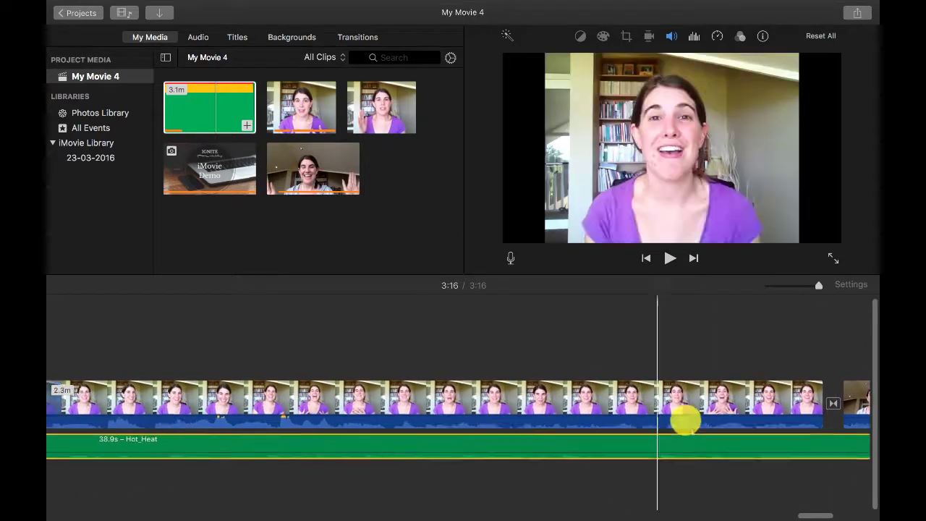
scroll(685, 420, "left", 10)
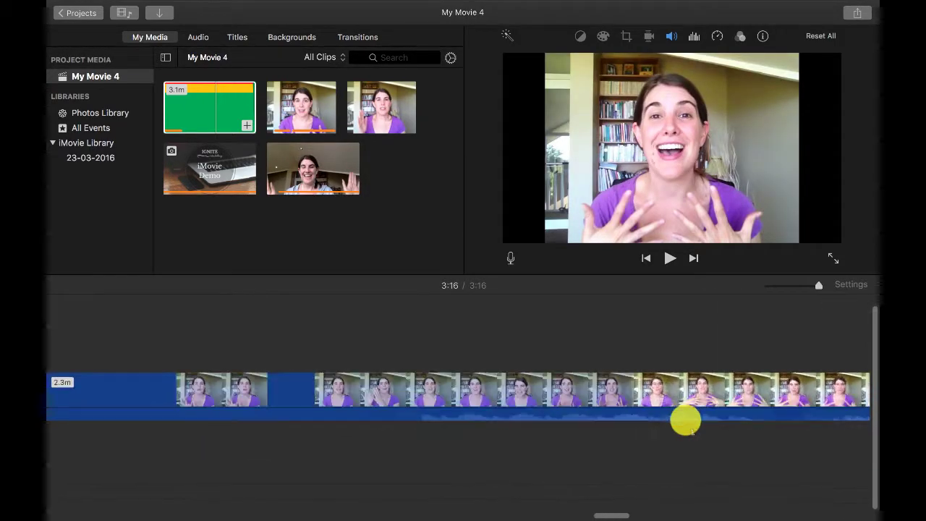
scroll(685, 420, "left", 6)
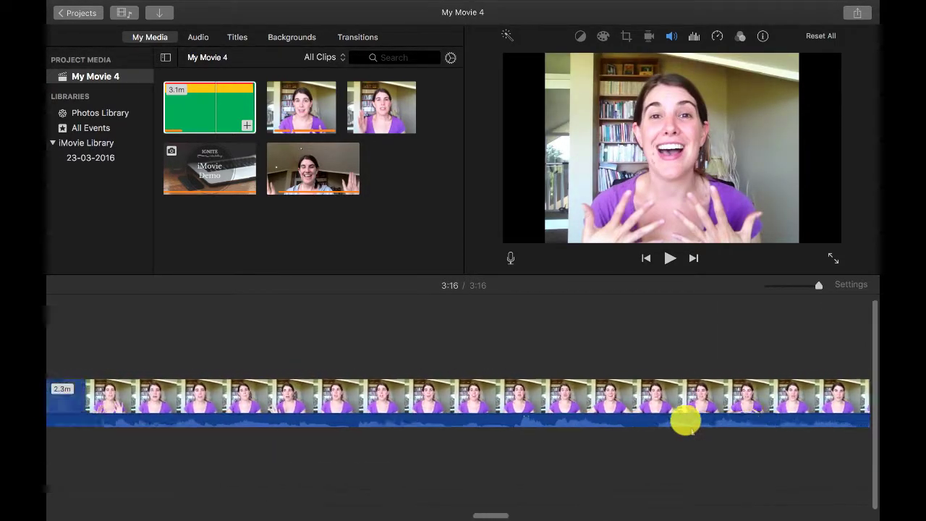
scroll(685, 420, "left", 3)
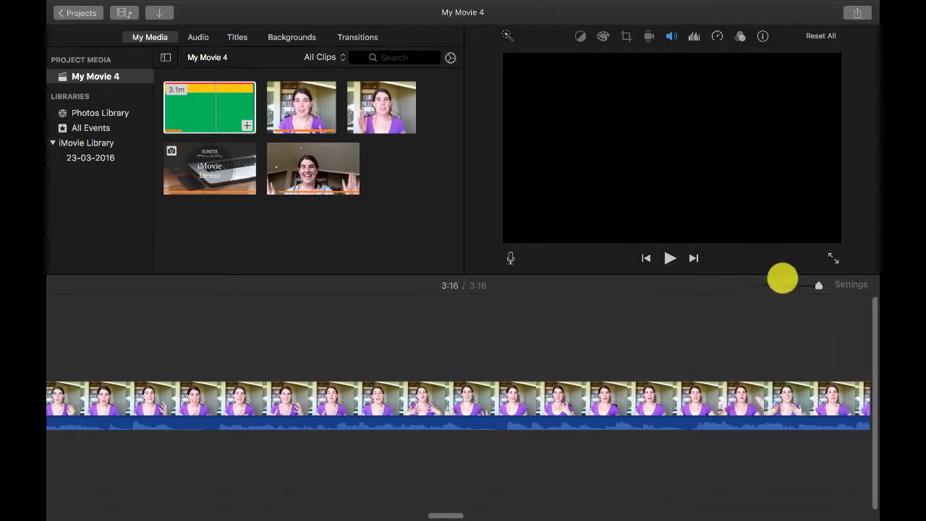
left_click(775, 285)
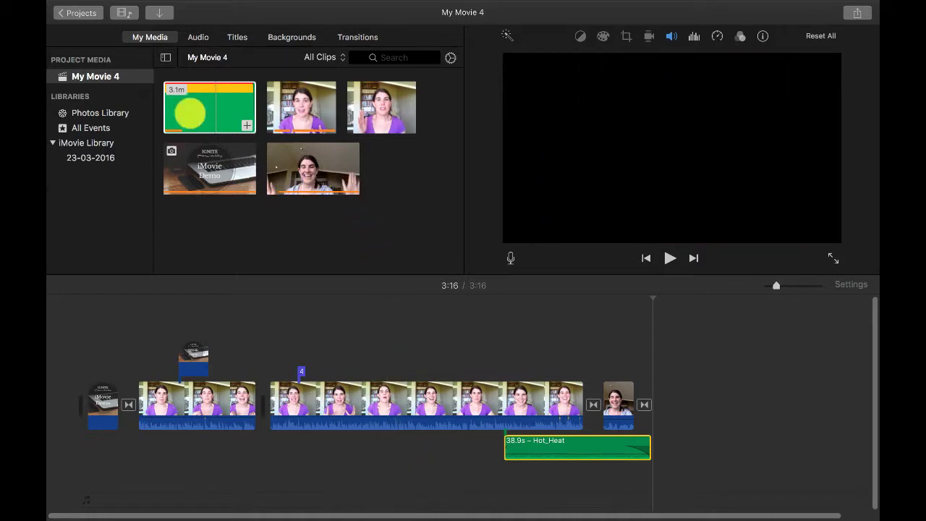
left_click(173, 123)
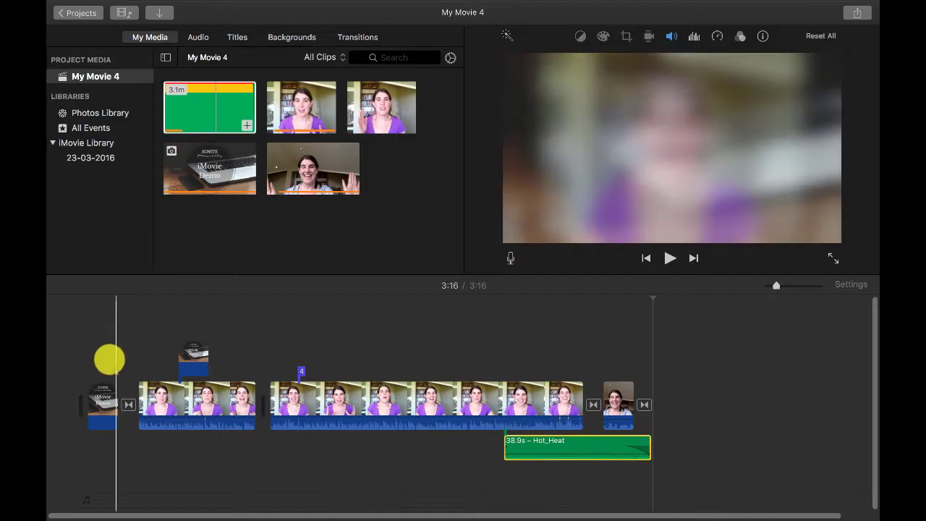
left_click(613, 453)
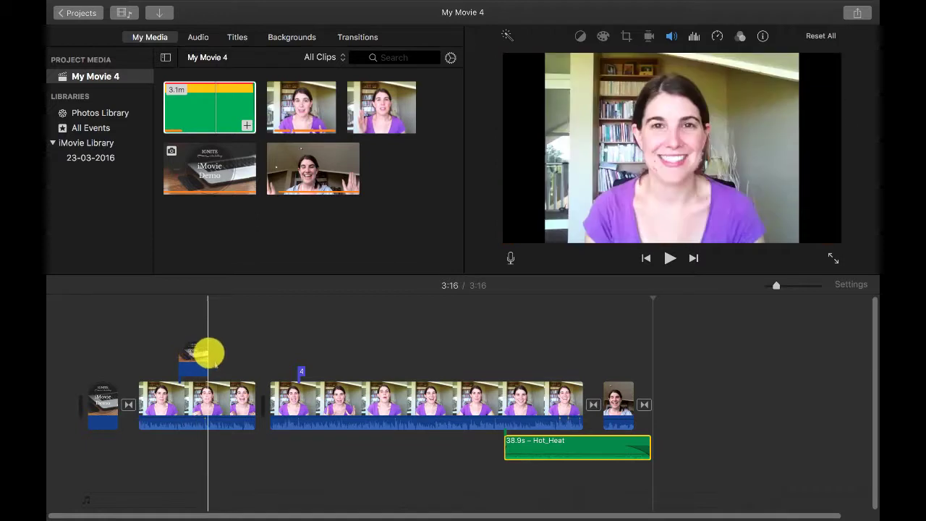
- Extend the title above the start of the second speech clip to about 10 seconds
left_click(302, 372)
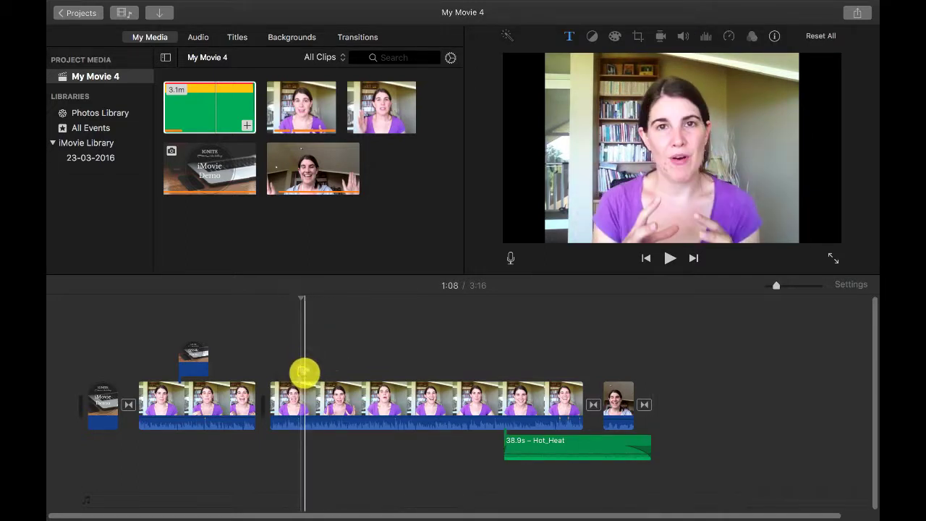
left_click_drag(305, 374, 318, 373)
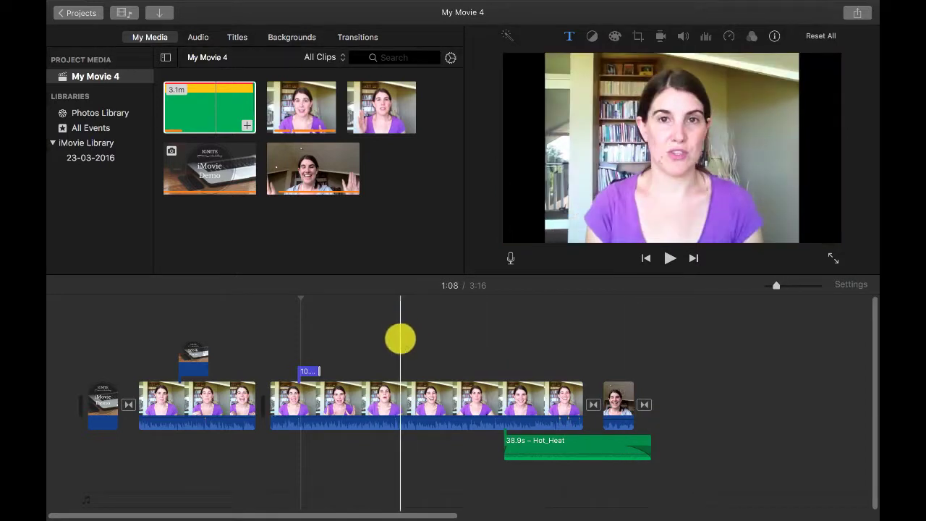
mouse_move(97, 7)
left_click(129, 7)
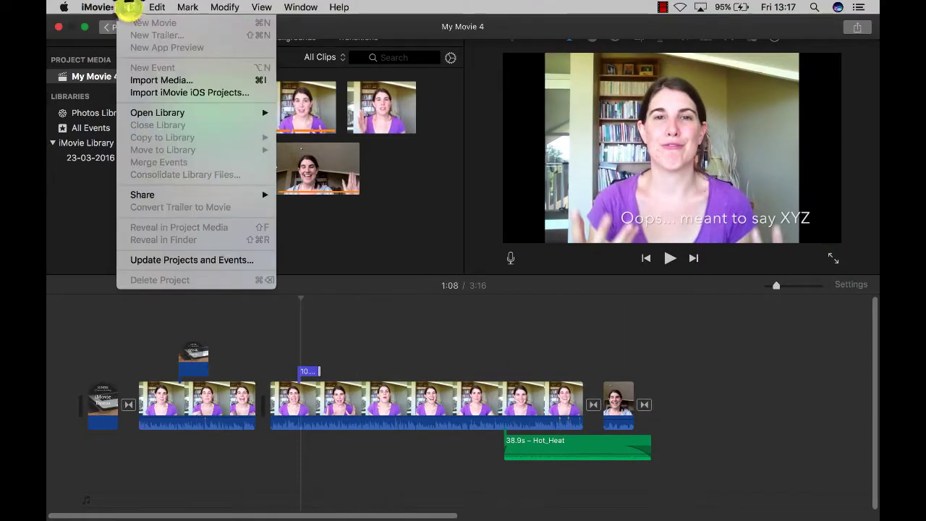
left_click(157, 7)
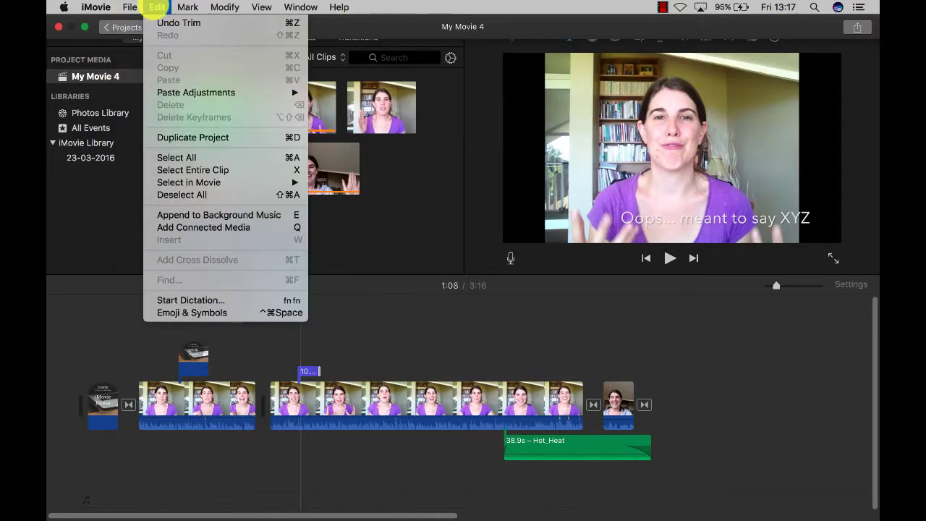
left_click(129, 7)
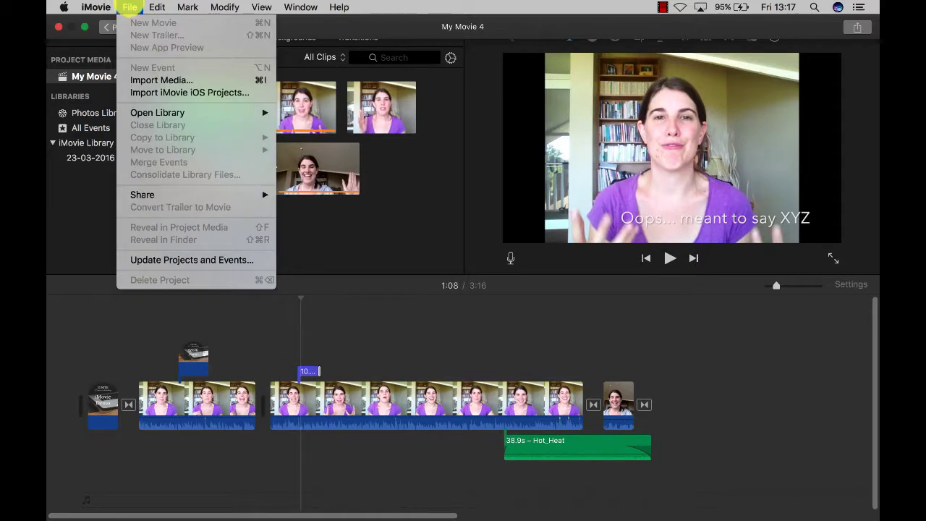
left_click(130, 7)
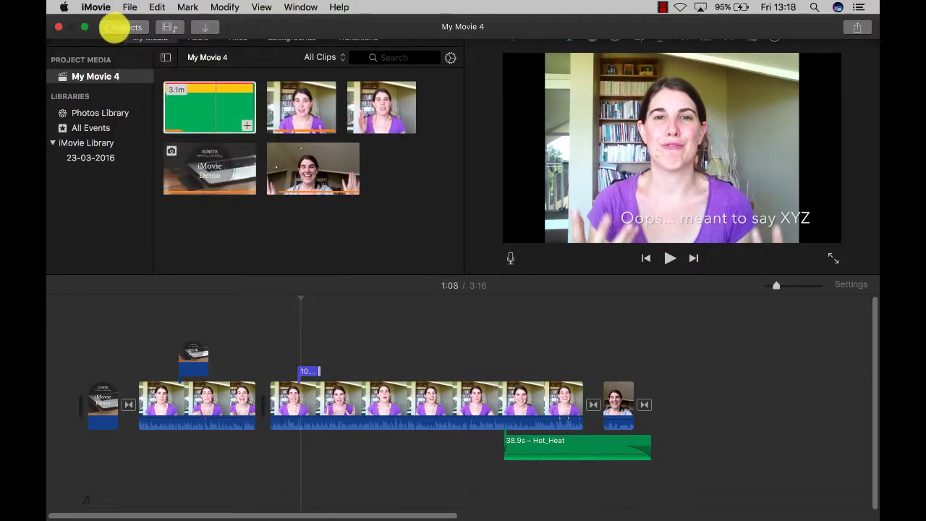
- Leave the project, naming it demovideo, and reopen it from the project list
left_click(114, 27)
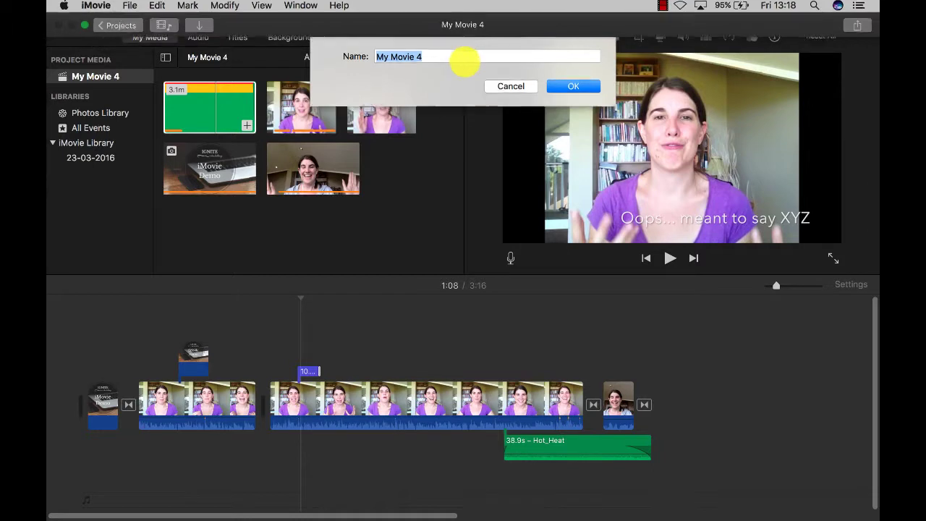
type("demovideo")
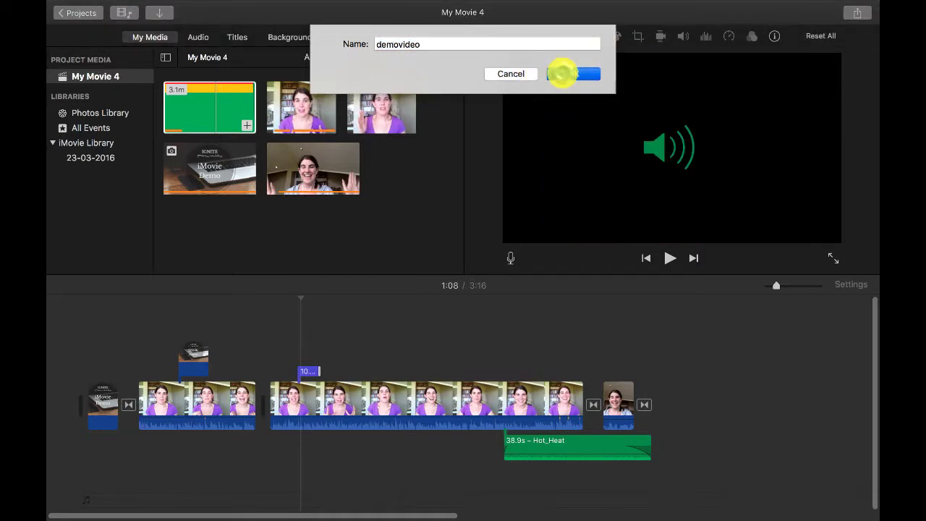
left_click(563, 73)
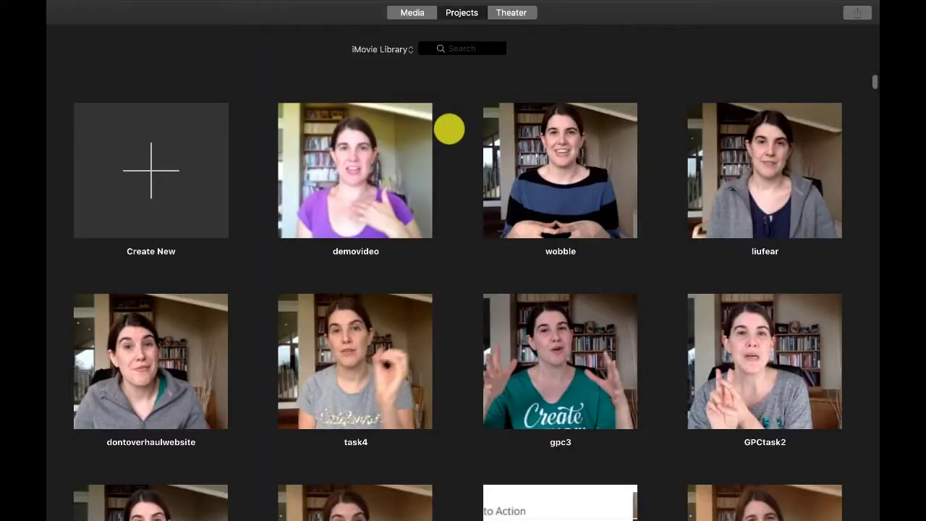
double_click(362, 155)
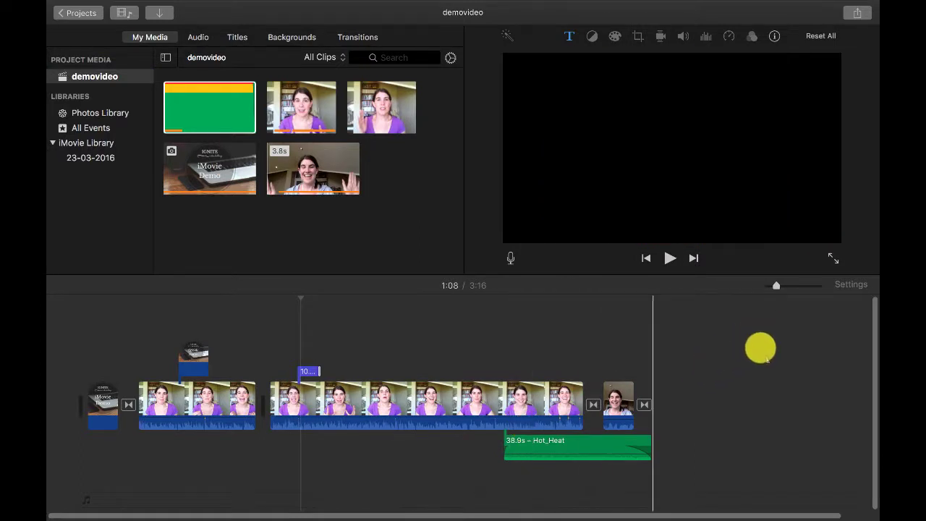
- Share the demovideo movie as a file, opening its export settings with the title selected
mouse_move(858, 9)
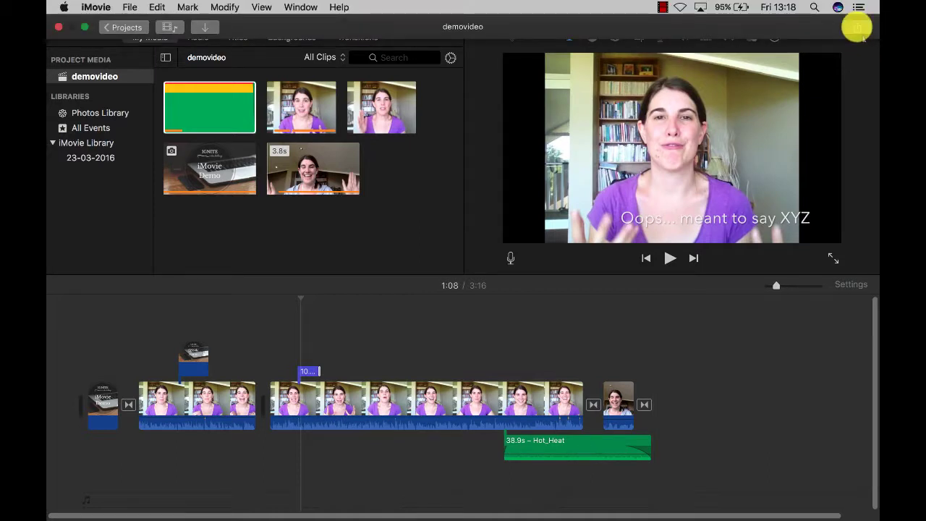
left_click(857, 26)
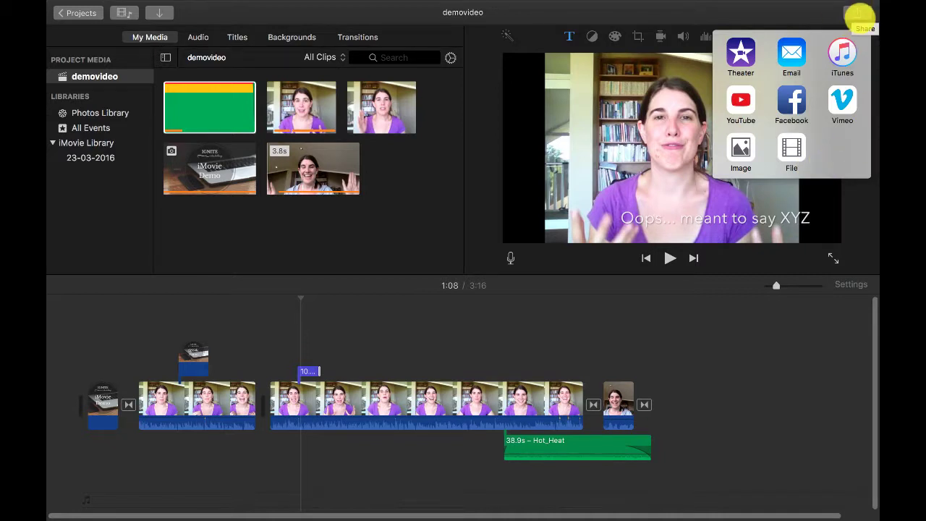
mouse_move(184, 7)
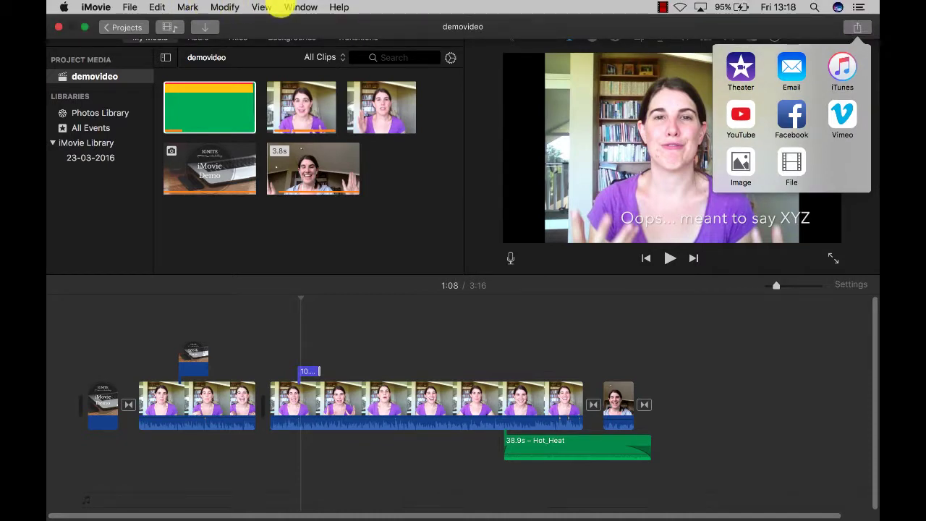
left_click(300, 7)
mouse_move(224, 7)
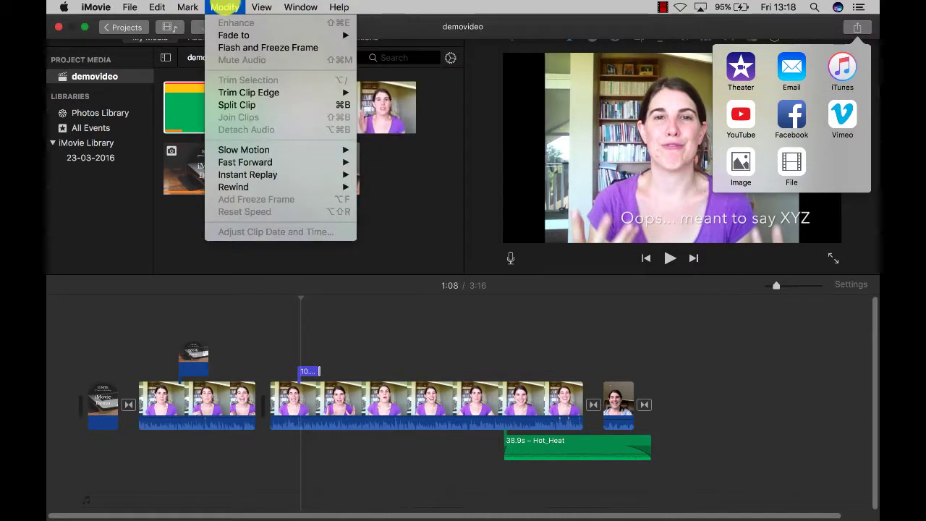
mouse_move(129, 7)
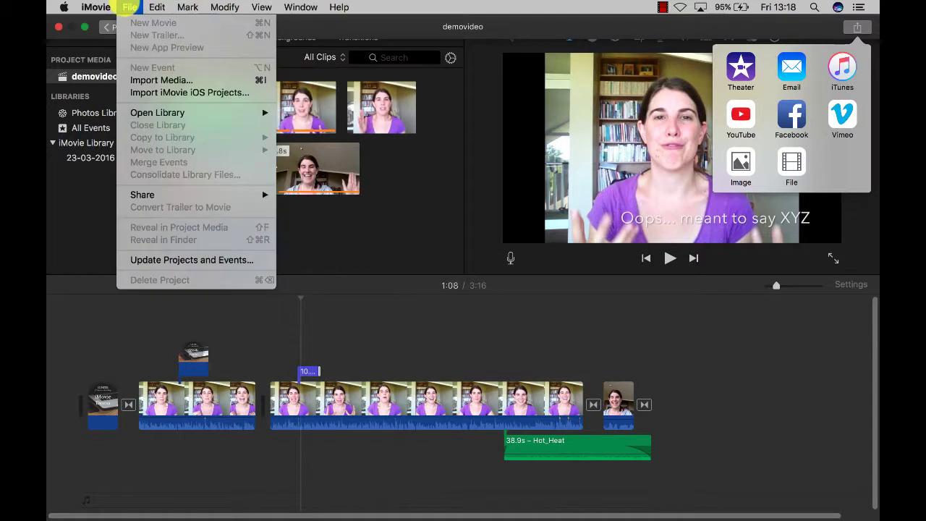
mouse_move(176, 195)
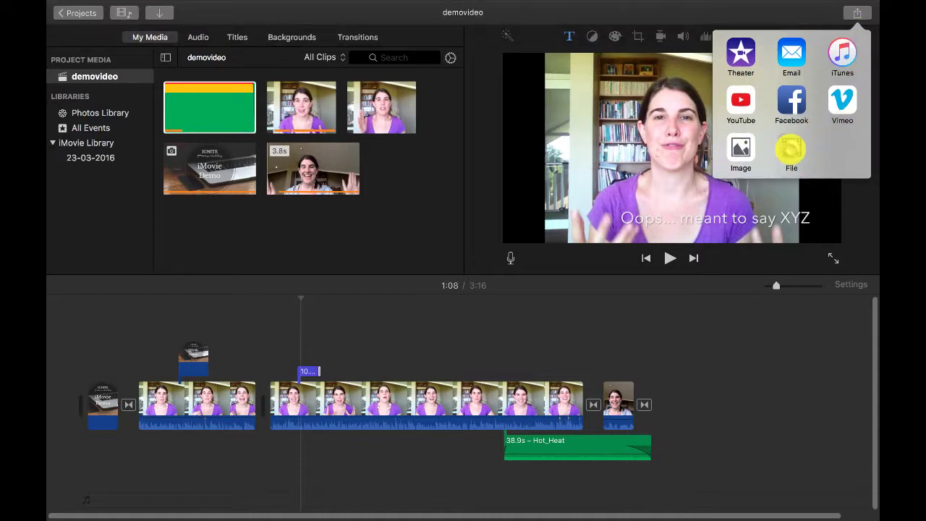
left_click(791, 150)
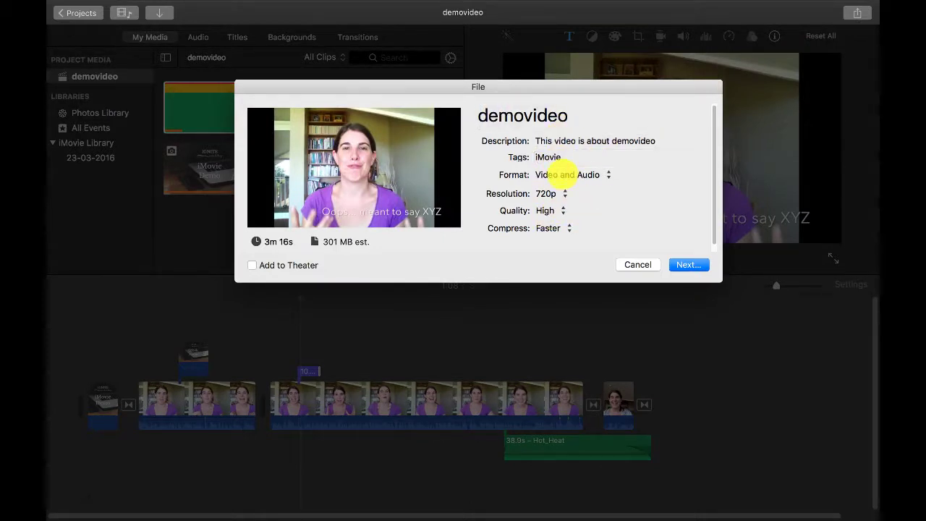
double_click(577, 116)
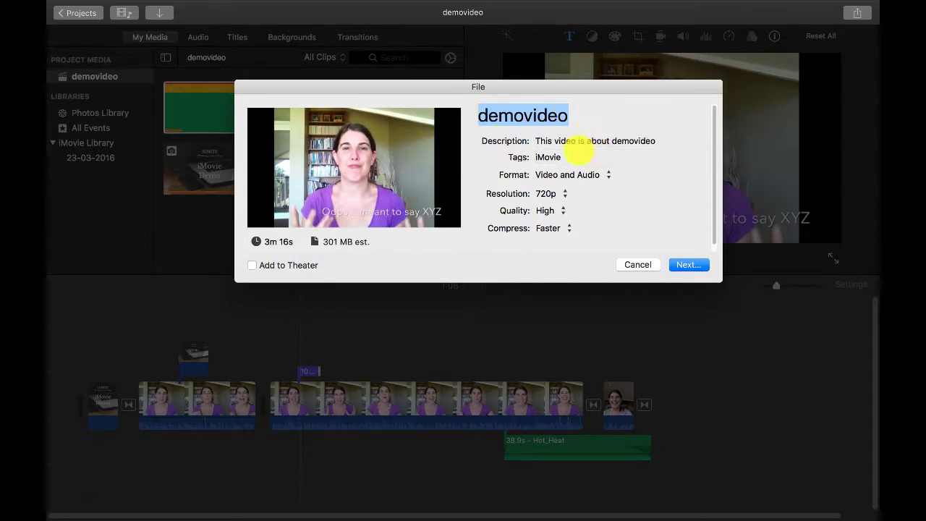
- Try the Audio Only export format and return the format to Video and Audio
left_click(576, 174)
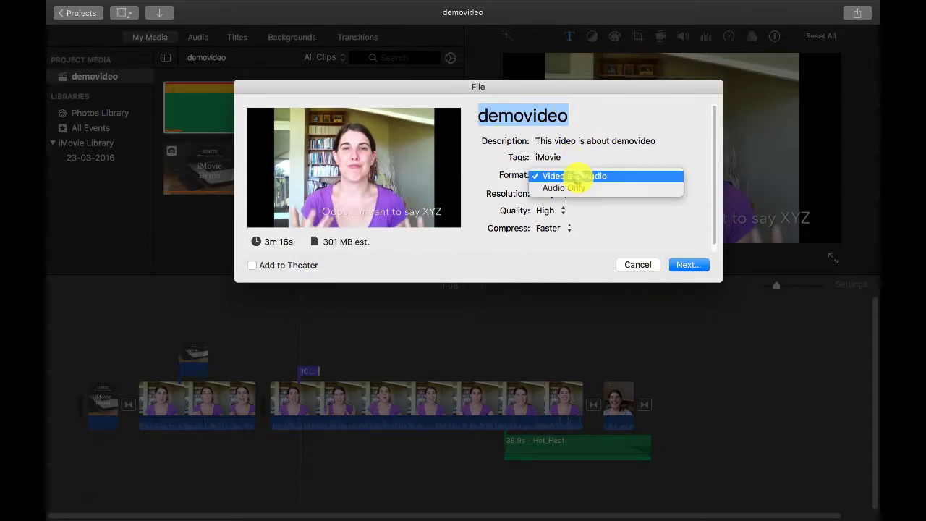
left_click(579, 176)
left_click(577, 178)
left_click(572, 187)
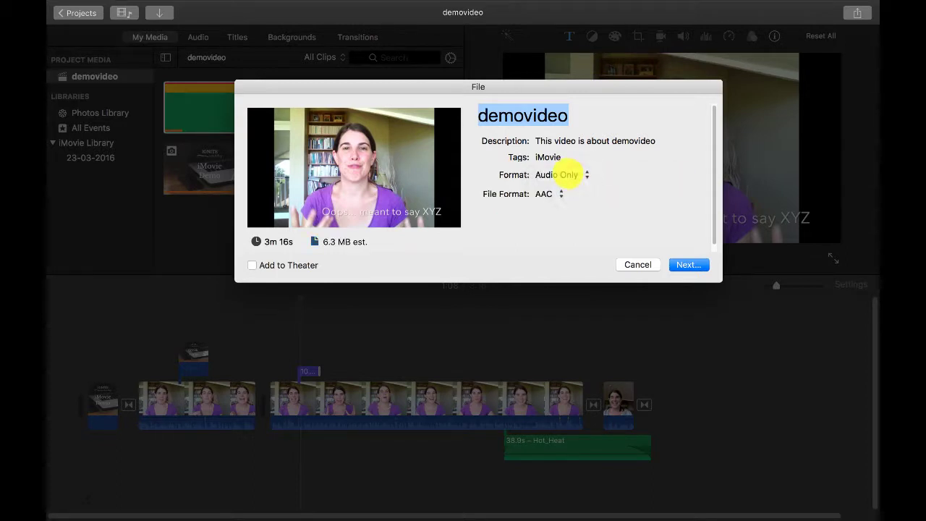
left_click(569, 174)
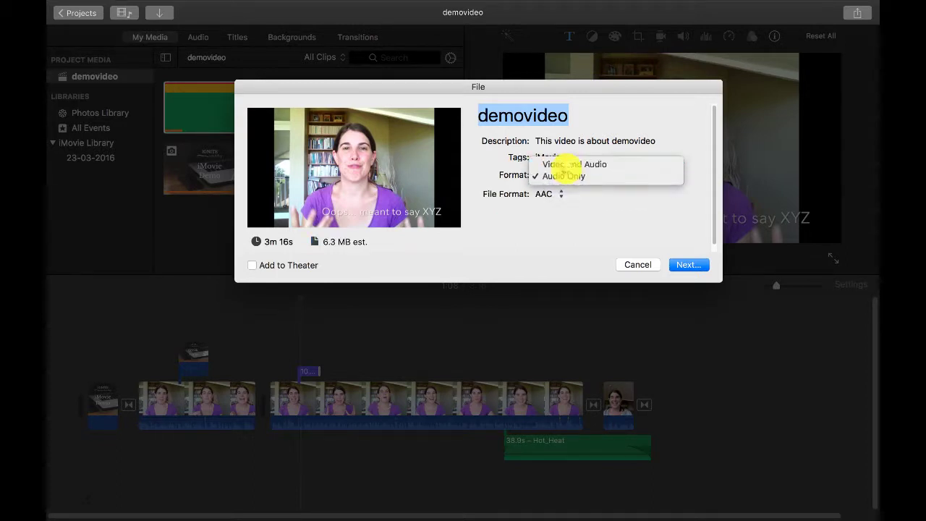
left_click(565, 164)
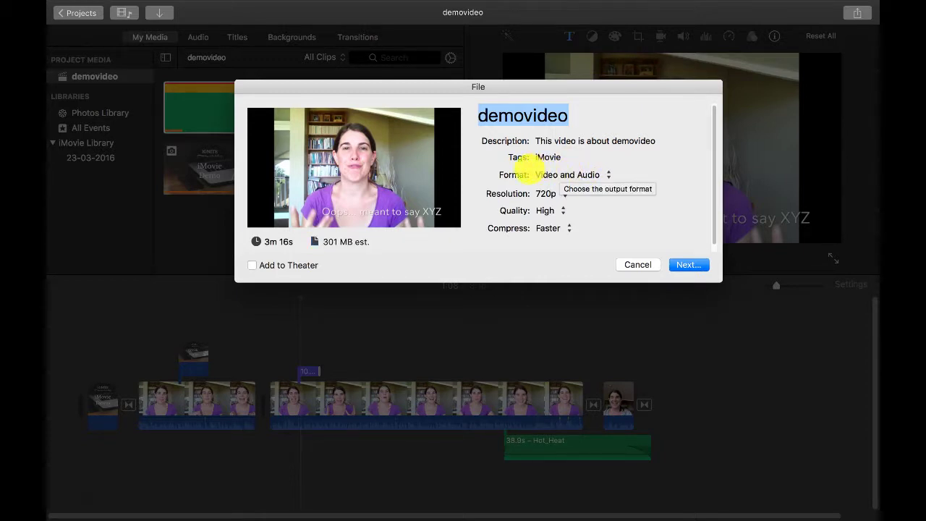
- Try a 540p export resolution and return the resolution to 720p
left_click(556, 193)
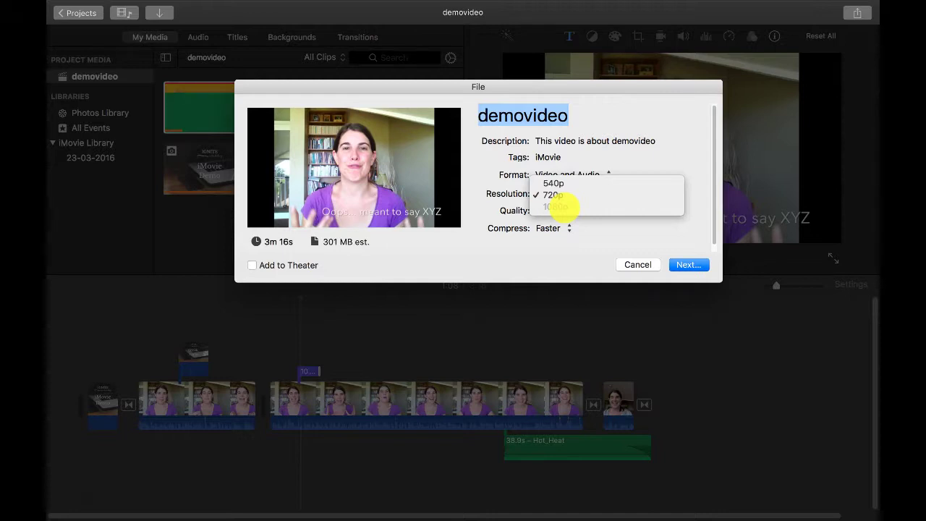
left_click(558, 183)
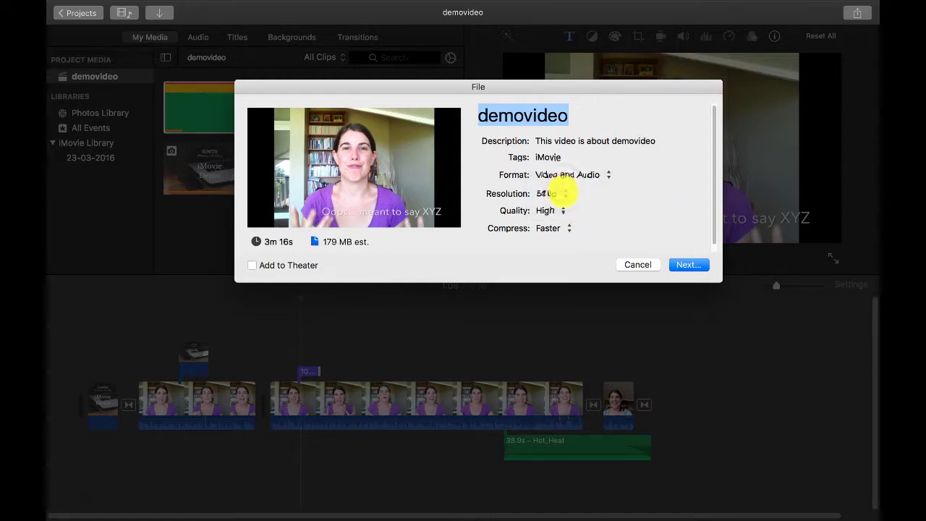
left_click(561, 192)
left_click(557, 202)
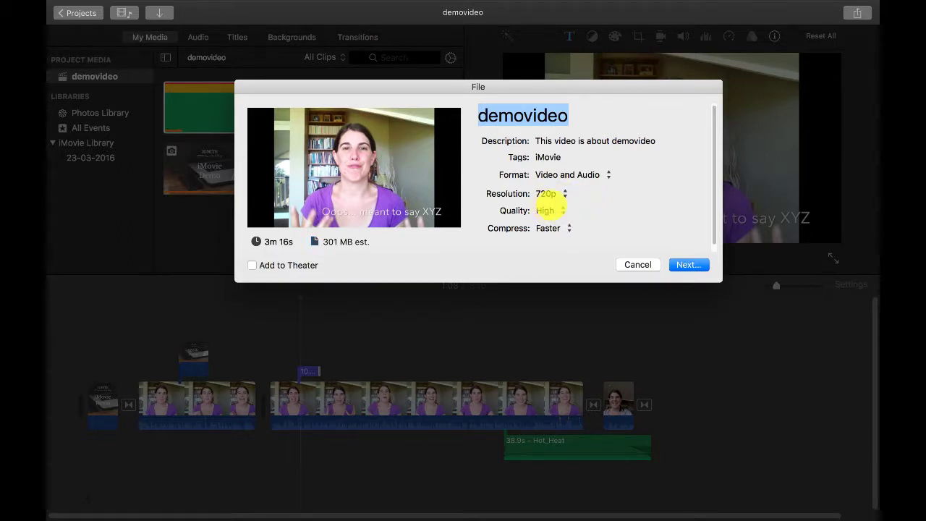
- Look over the export quality options without changing them, and set the compression to Better Quality
left_click(548, 210)
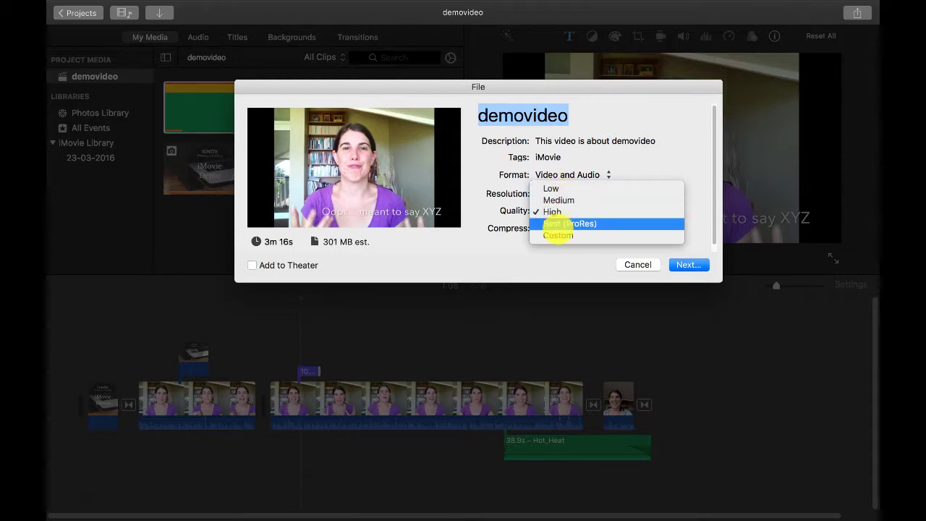
left_click(492, 276)
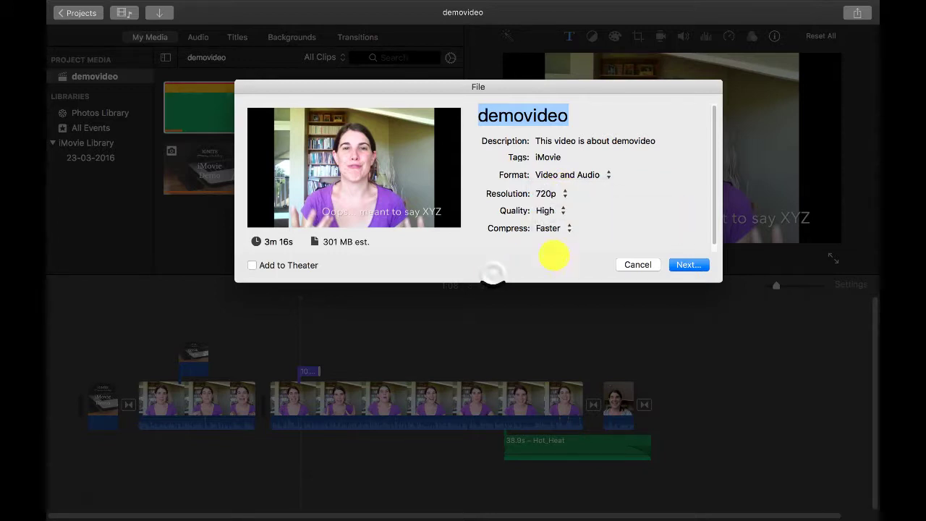
left_click(551, 229)
left_click(561, 242)
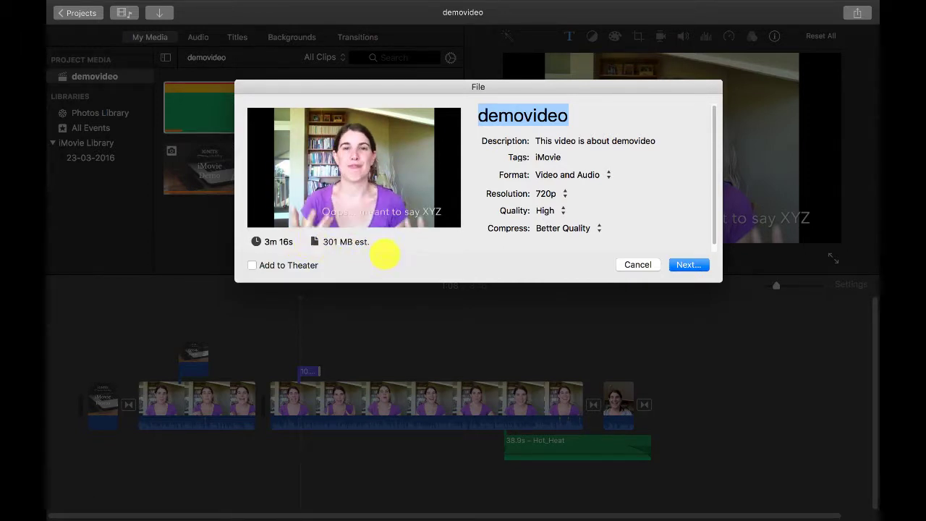
- Try a smaller export with 540p resolution and Low quality, and restore 720p and High quality
left_click(563, 193)
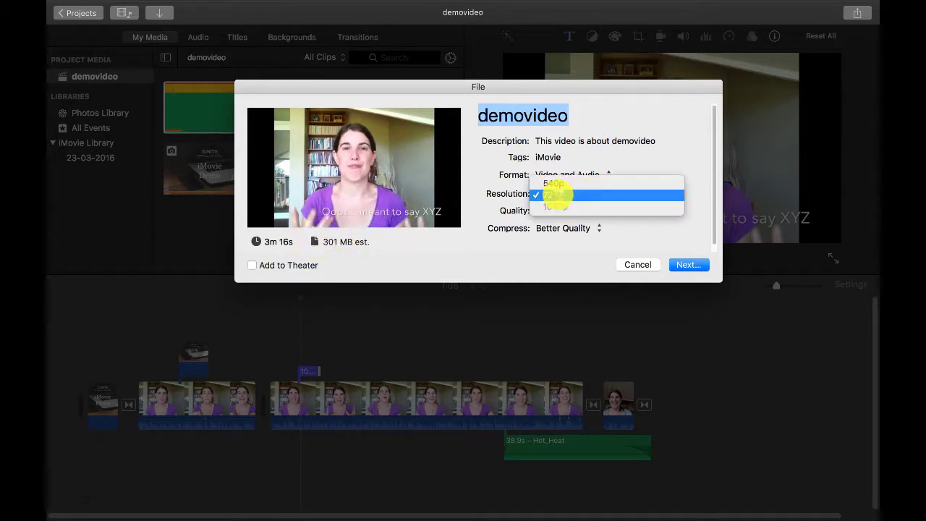
left_click(553, 183)
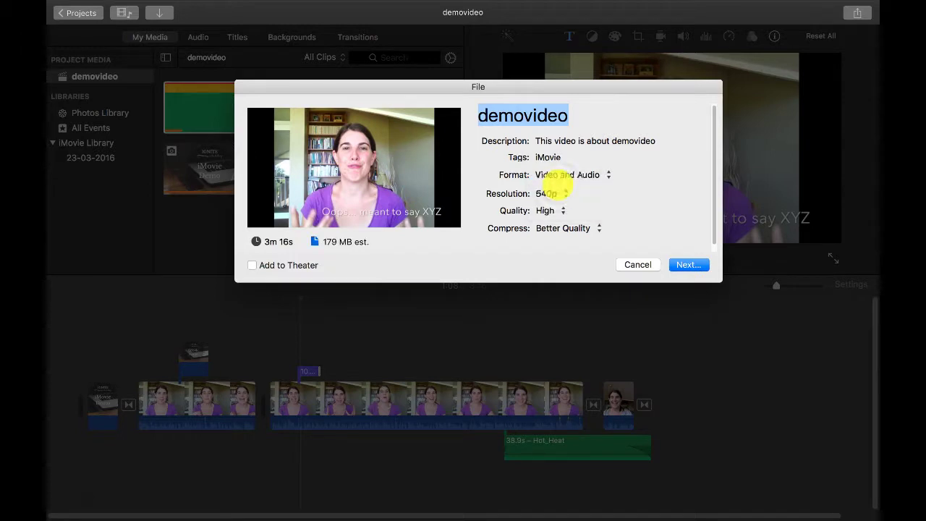
left_click(554, 193)
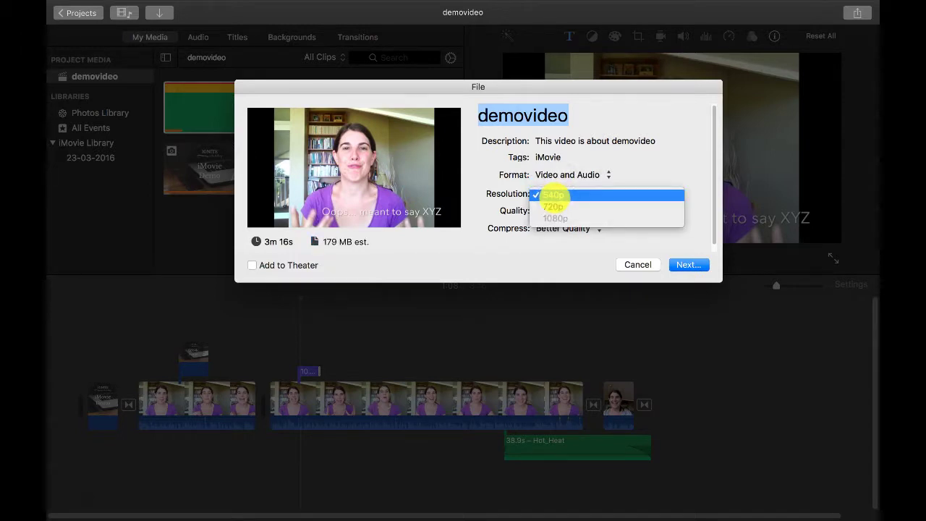
left_click(553, 193)
left_click(554, 208)
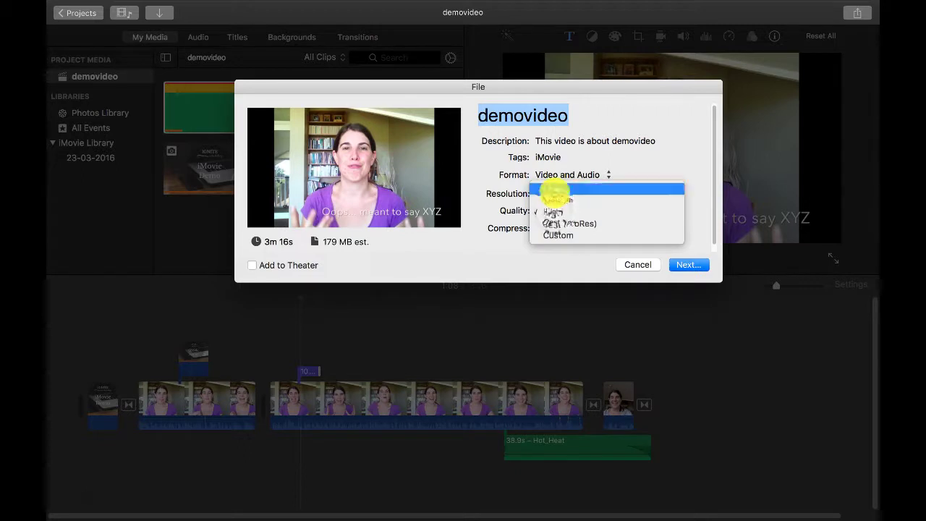
left_click(554, 191)
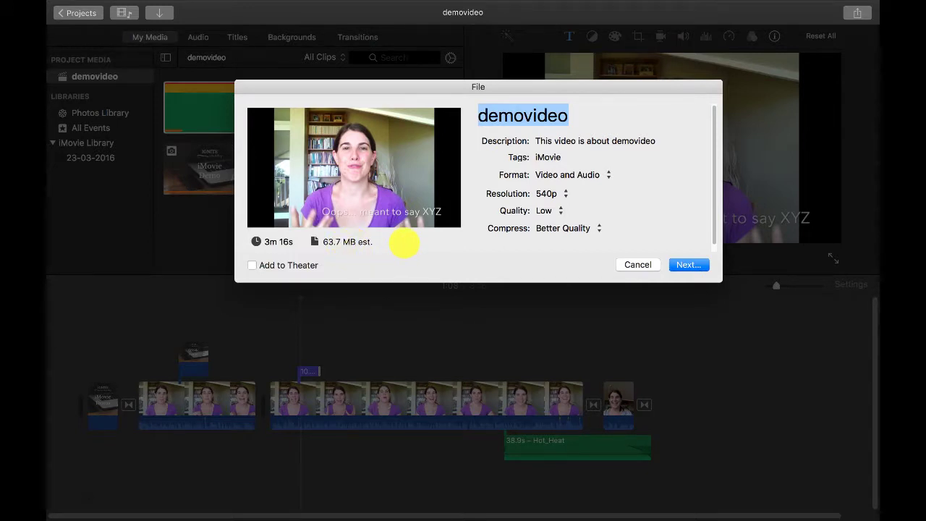
left_click(562, 194)
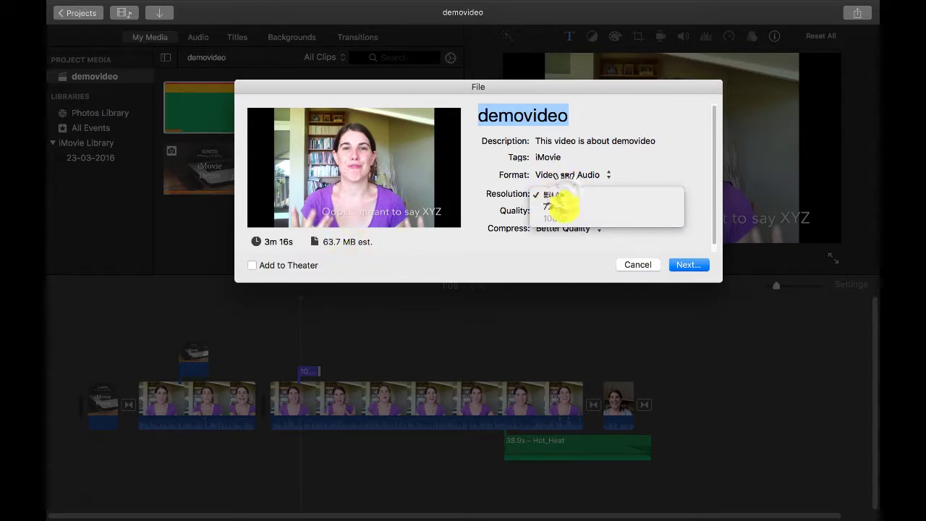
left_click(563, 209)
left_click(562, 210)
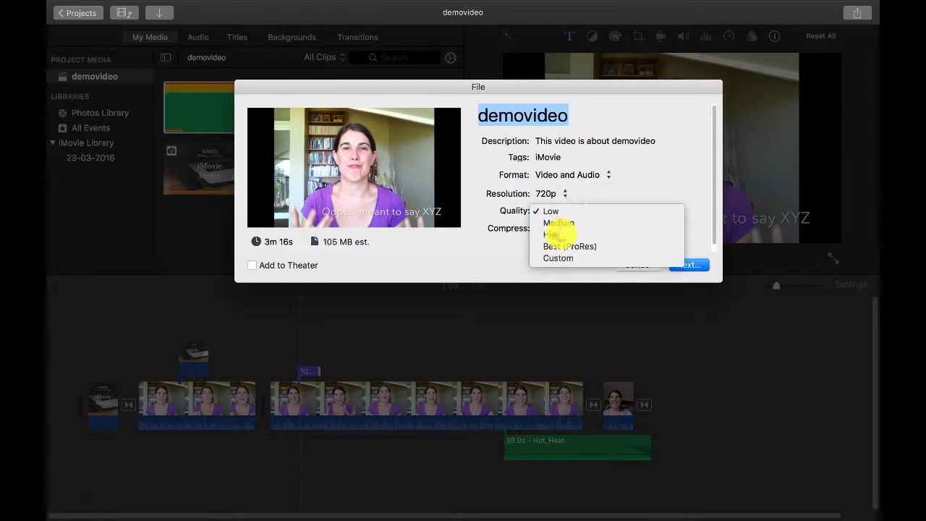
left_click(561, 233)
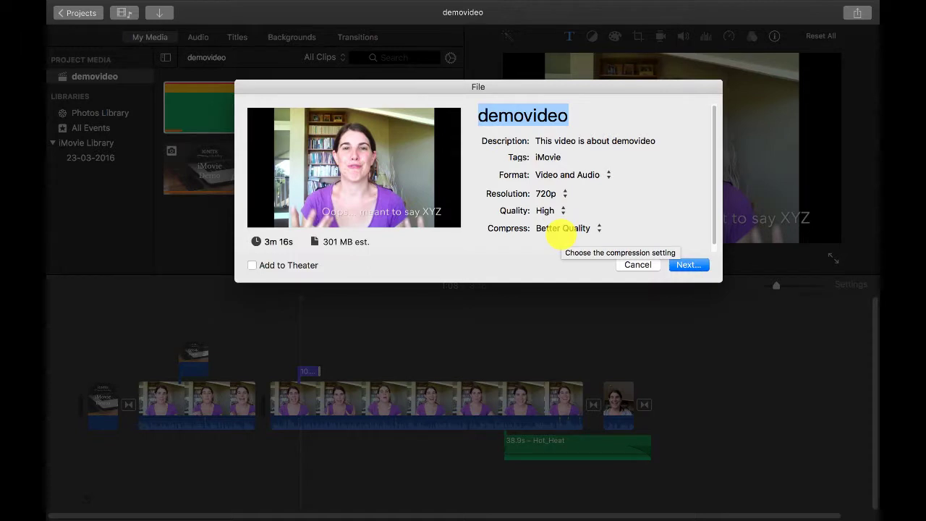
- Accept the export settings and save the movie file as demovideo on the Desktop
left_click(694, 265)
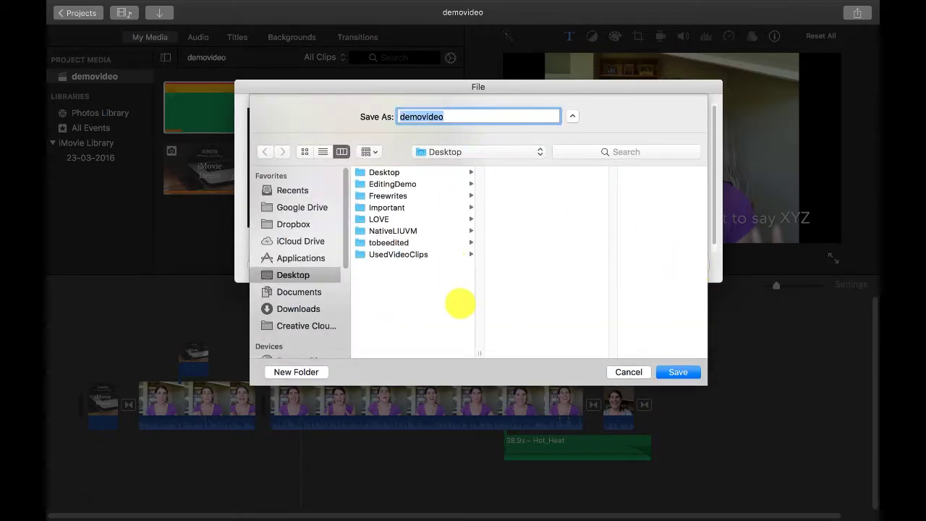
left_click(678, 372)
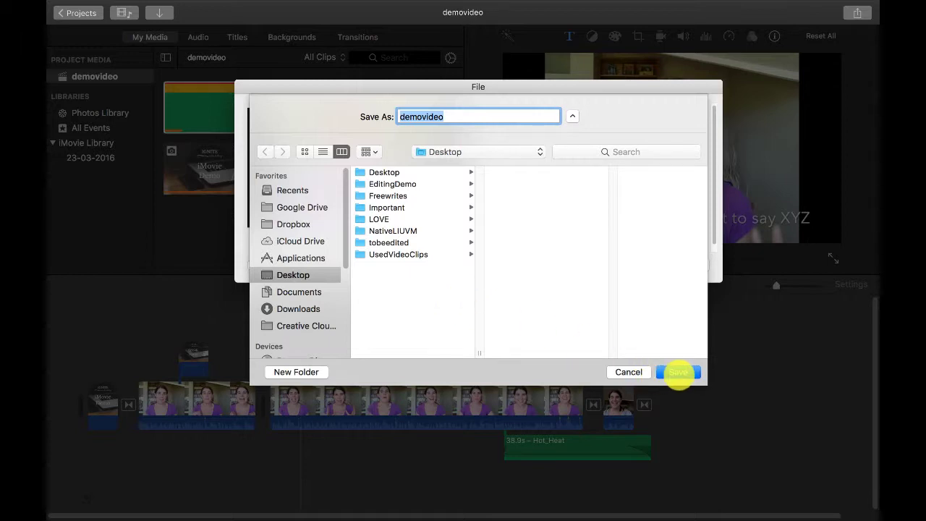